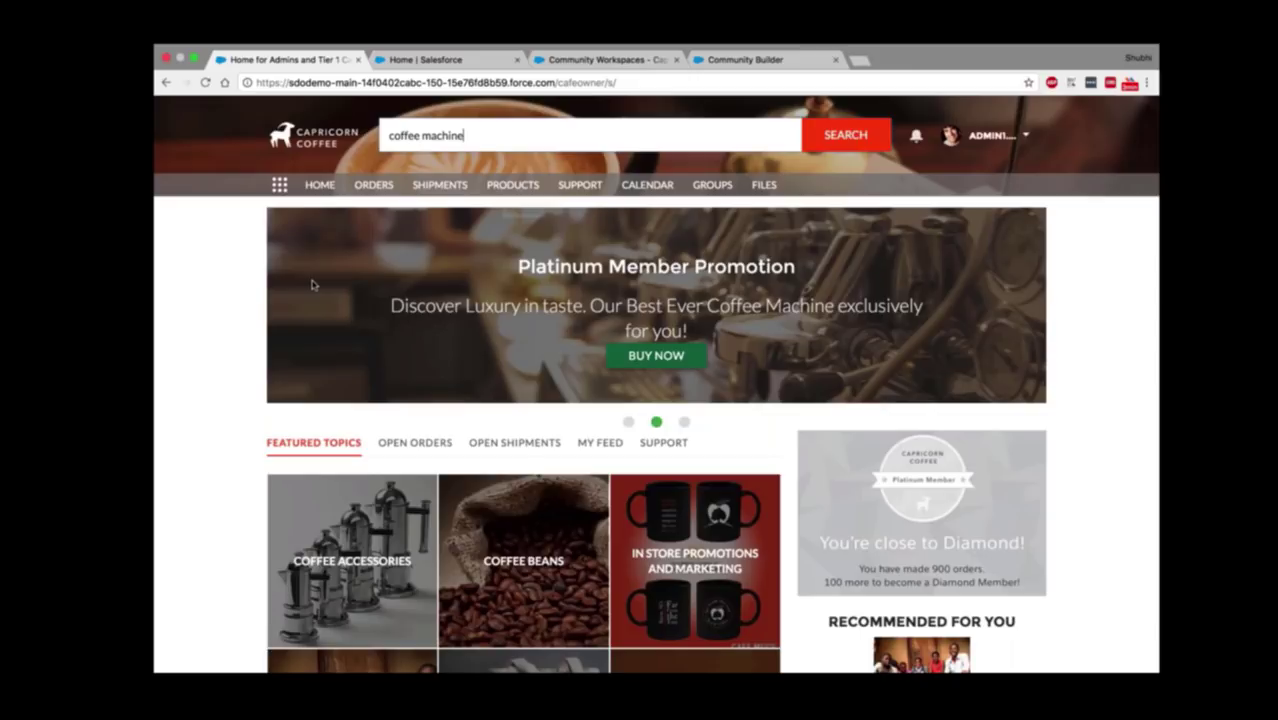
# Step: Browse the featured topics on the Capricorn Coffee community home page and open the Coffee Accessories topic
pyautogui.scroll(-1, 312, 285)
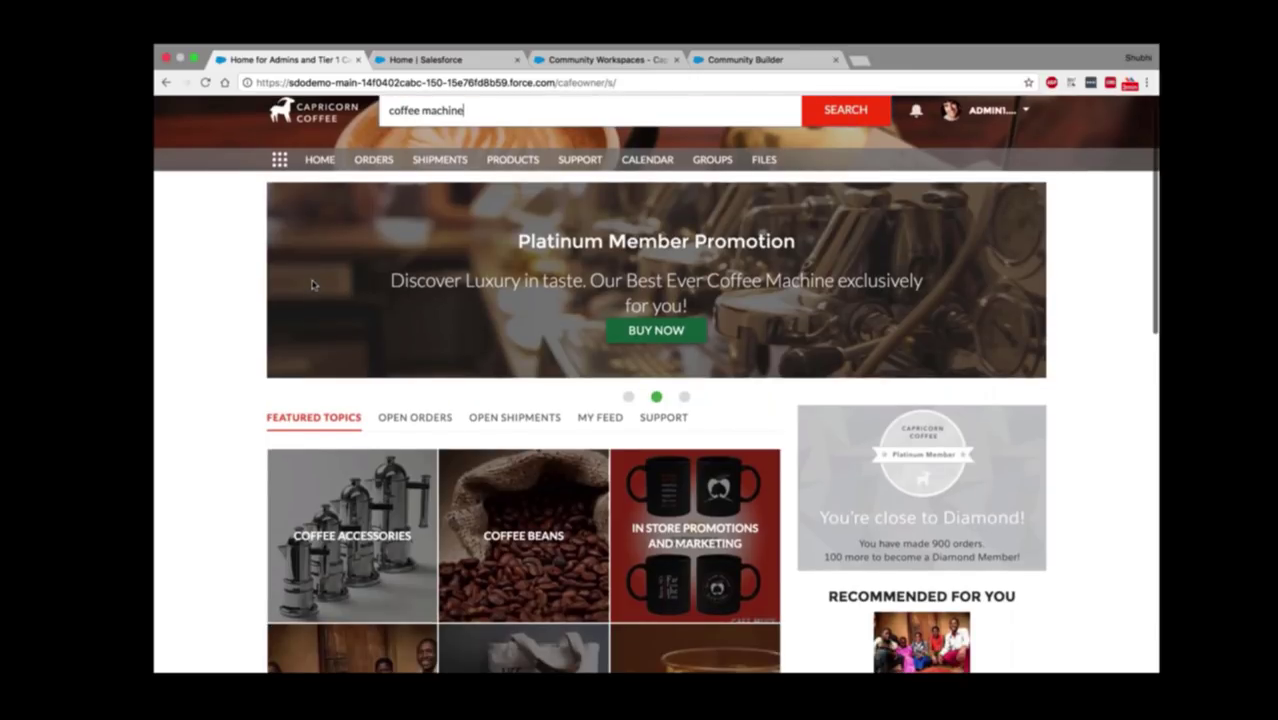
pyautogui.scroll(-1, 312, 285)
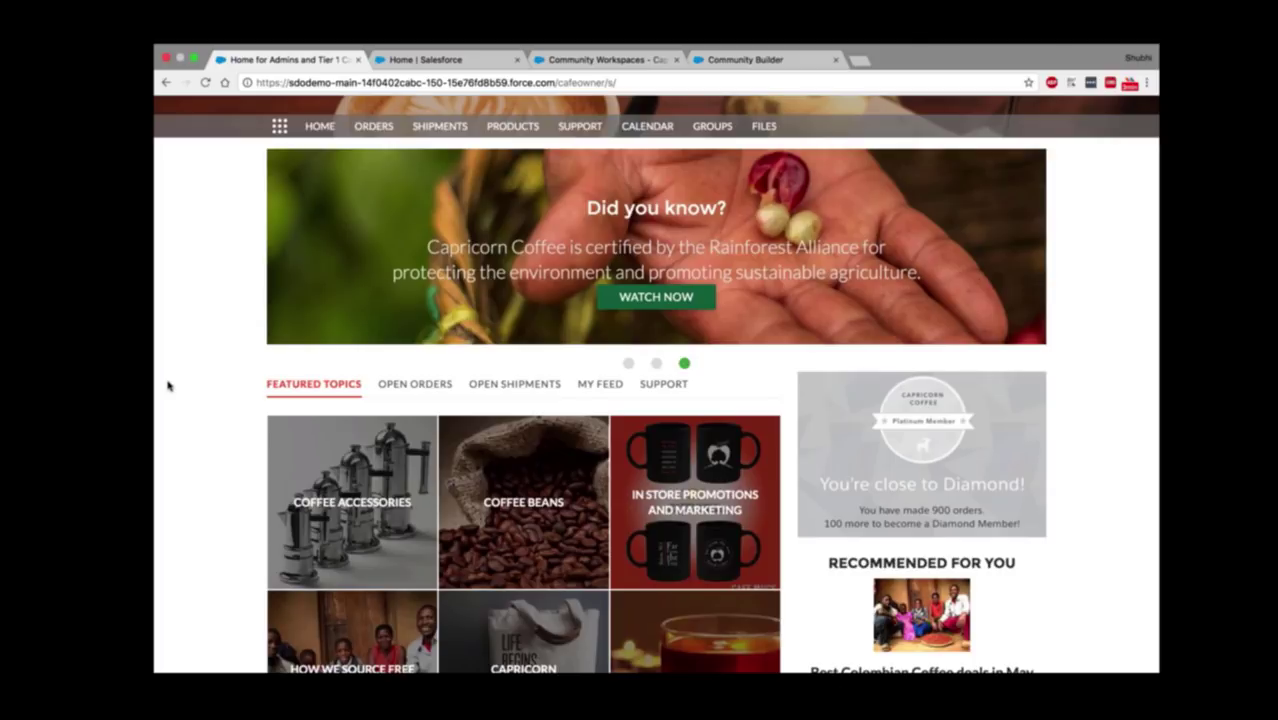
pyautogui.scroll(-1, 168, 385)
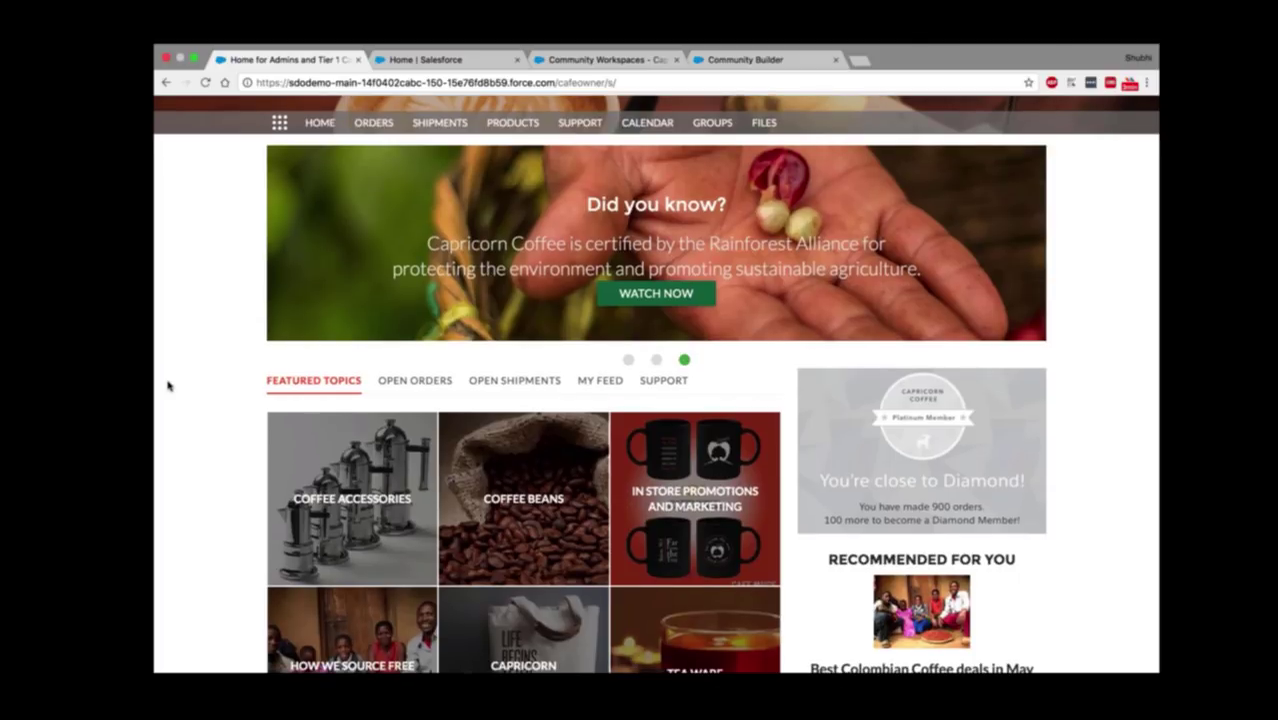
pyautogui.scroll(-5, 168, 385)
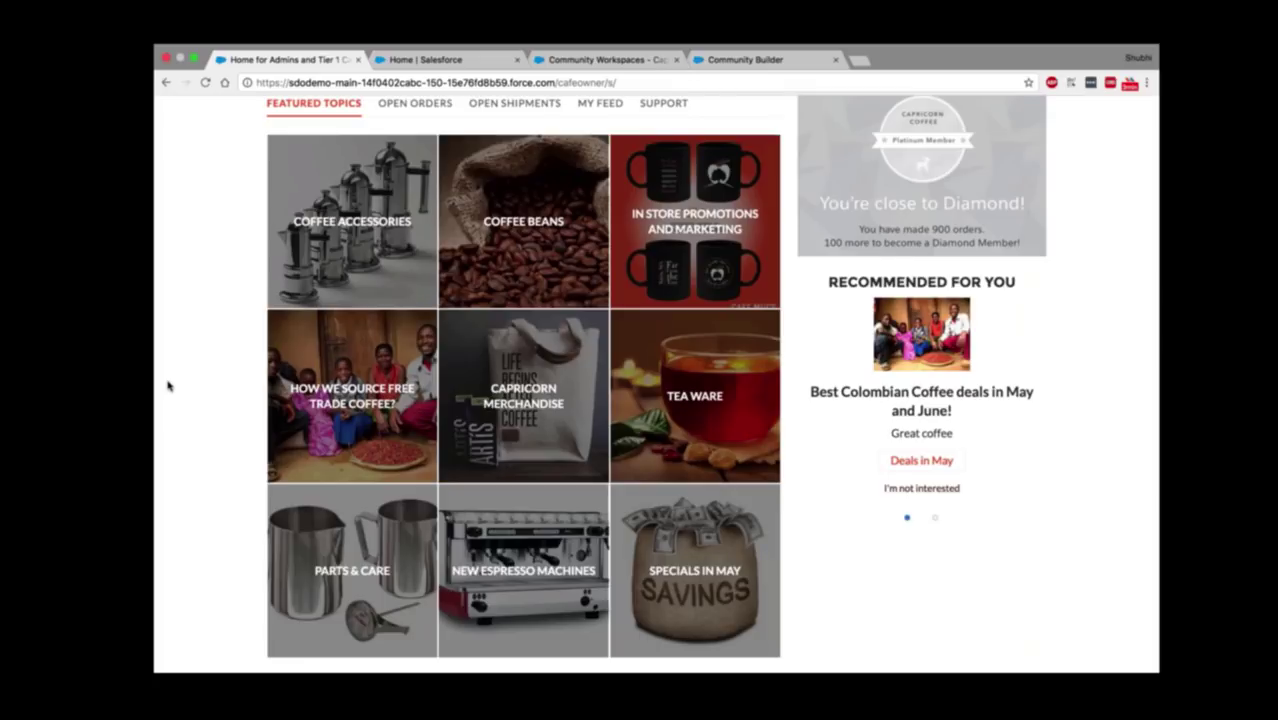
pyautogui.click(352, 221)
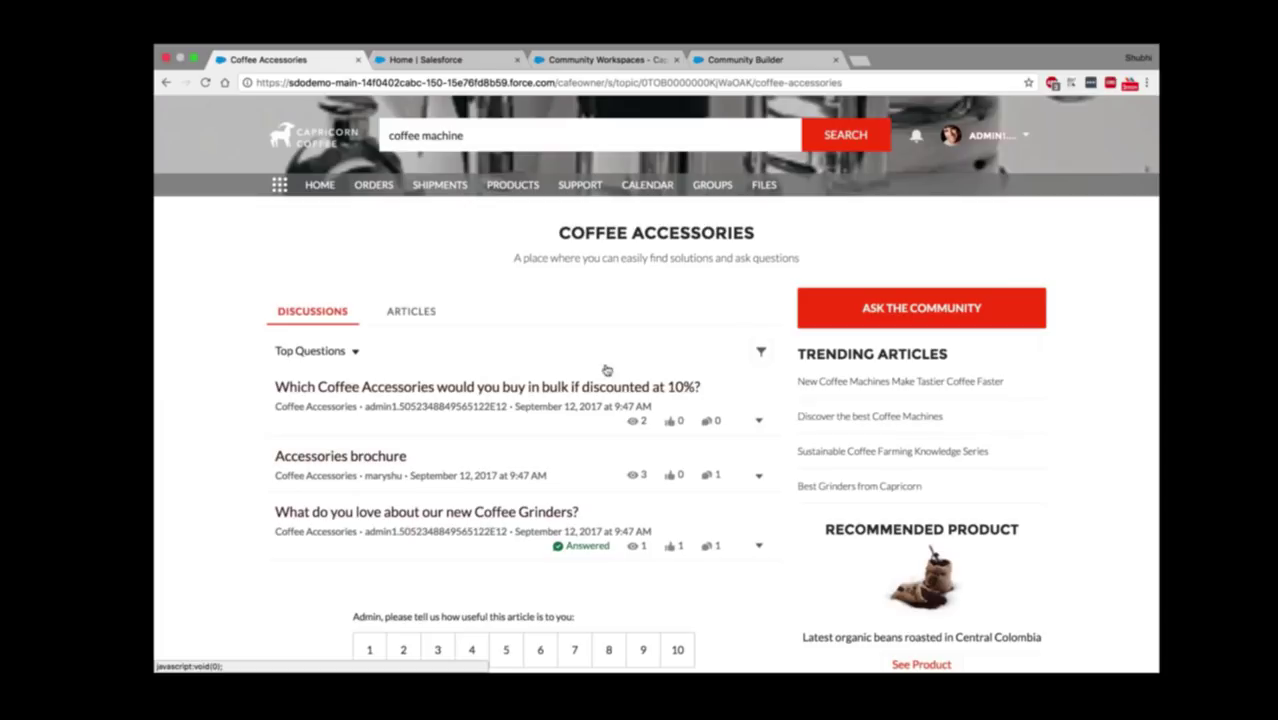
pyautogui.rightClick(557, 381)
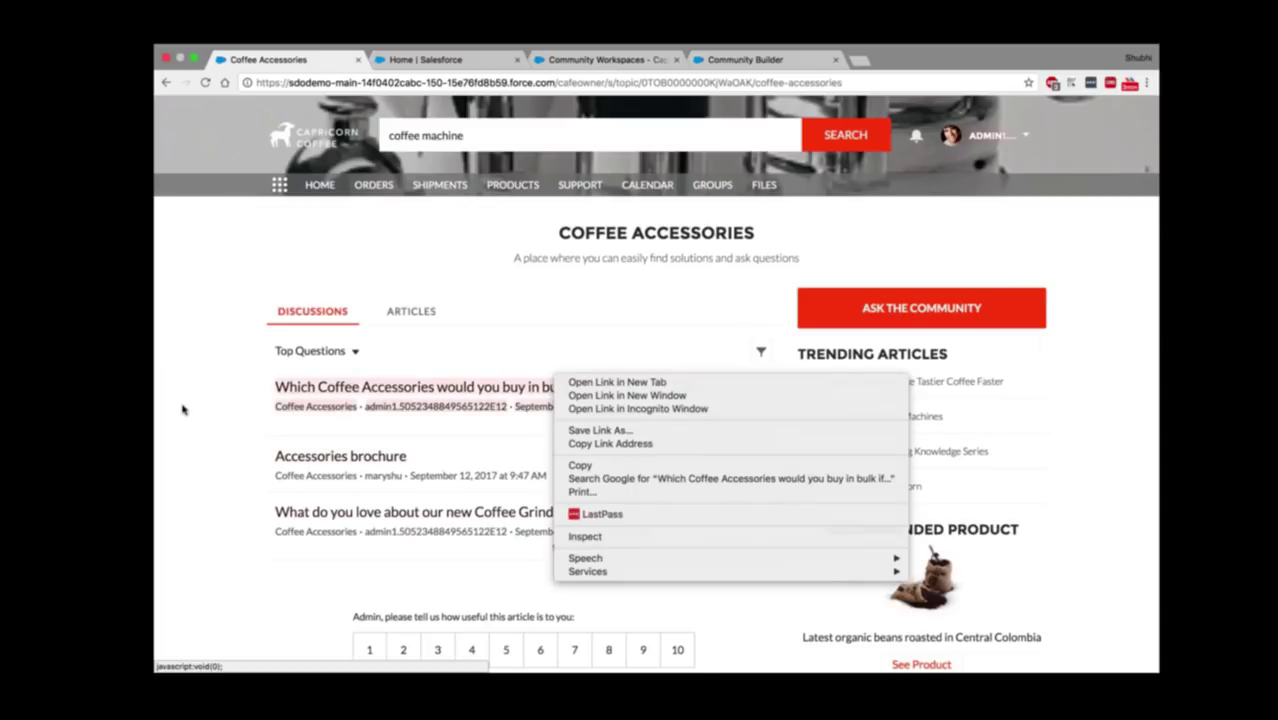
pyautogui.press('Escape')
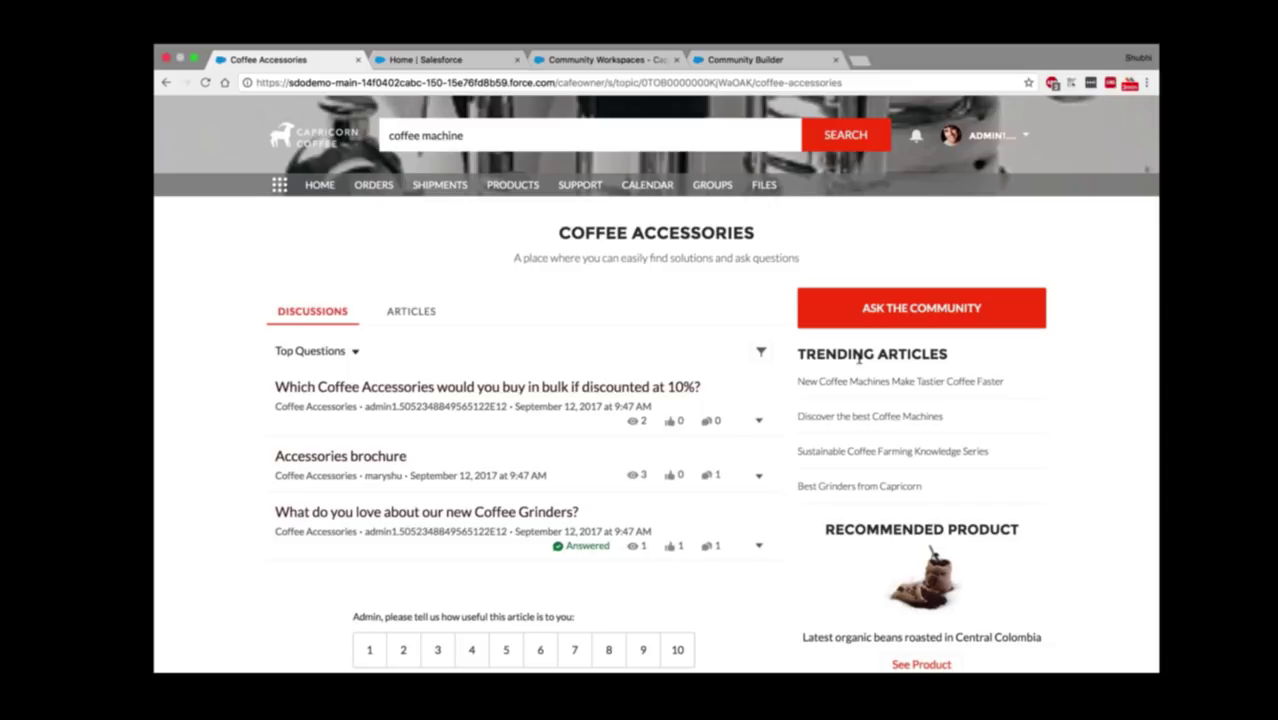
# Step: Open the Ask the Community form, expand its details and topic fields, and close it without posting
pyautogui.click(921, 308)
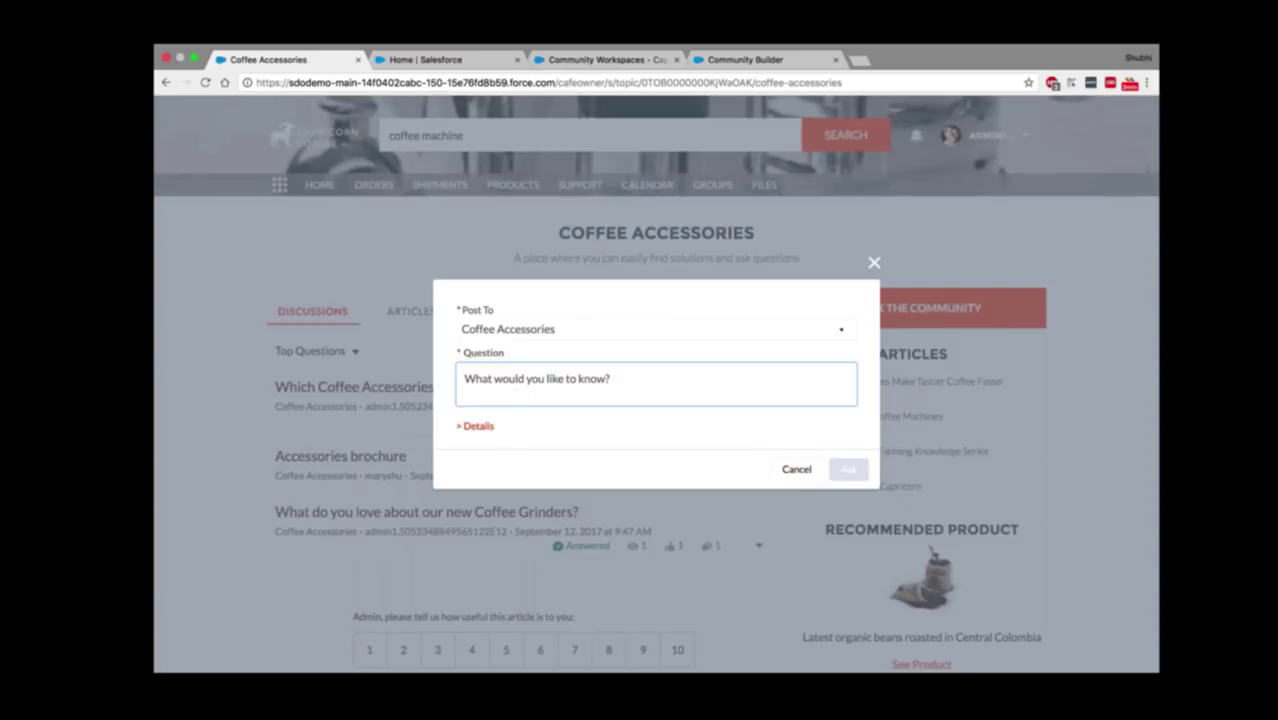
pyautogui.click(476, 422)
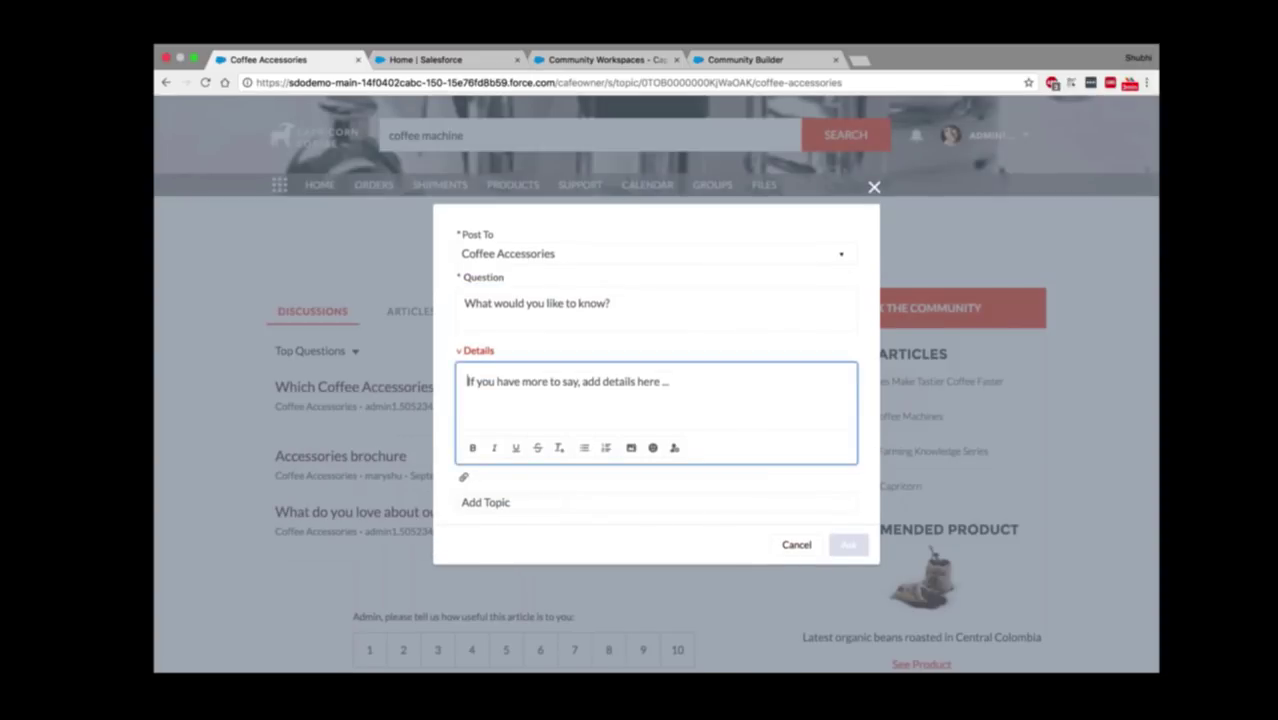
pyautogui.click(500, 502)
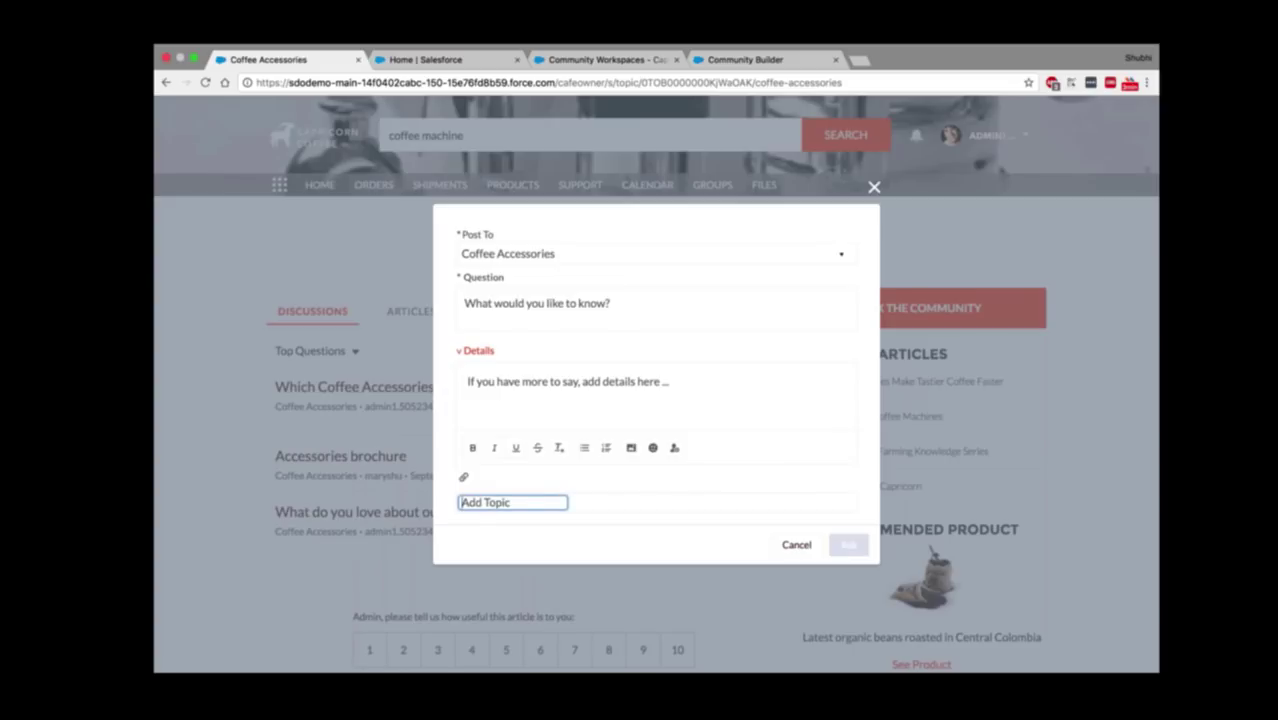
pyautogui.click(892, 186)
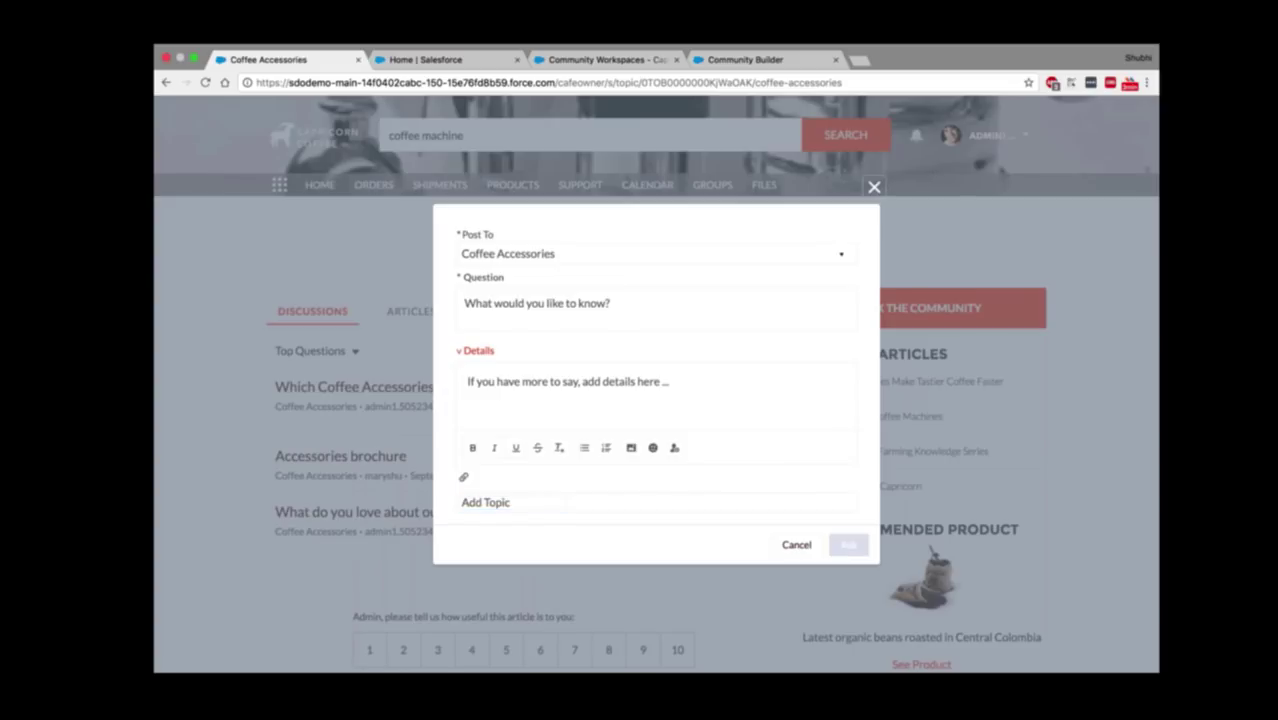
pyautogui.press('Escape')
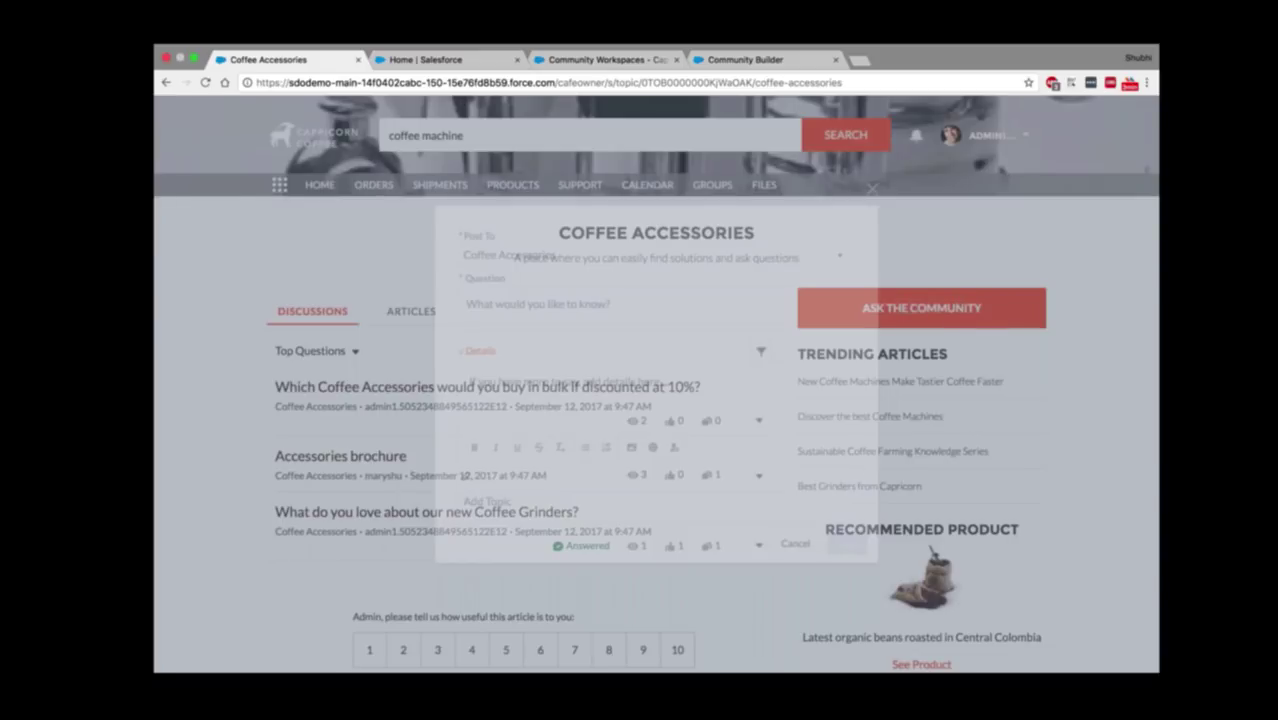
# Step: Look over the Coffee Accessories discussions, the usefulness survey, the recommended product and the embedded video
pyautogui.scroll(-1, 622, 362)
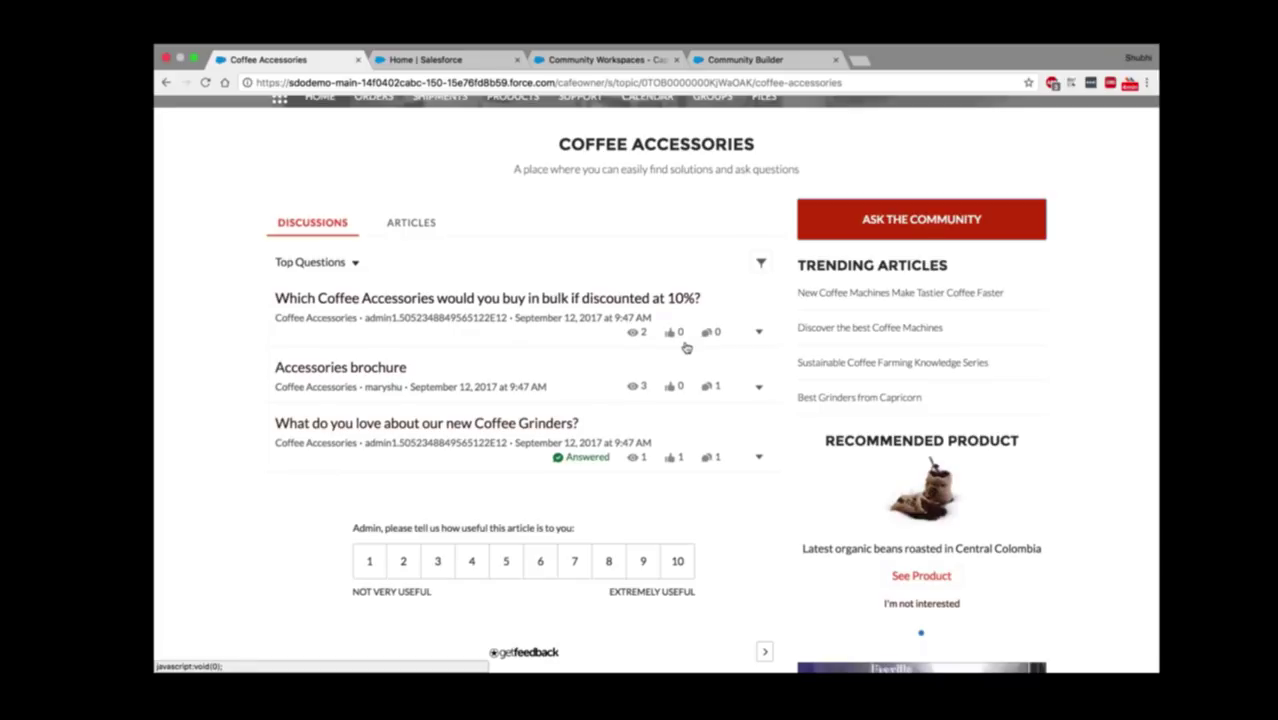
pyautogui.scroll(1, 686, 347)
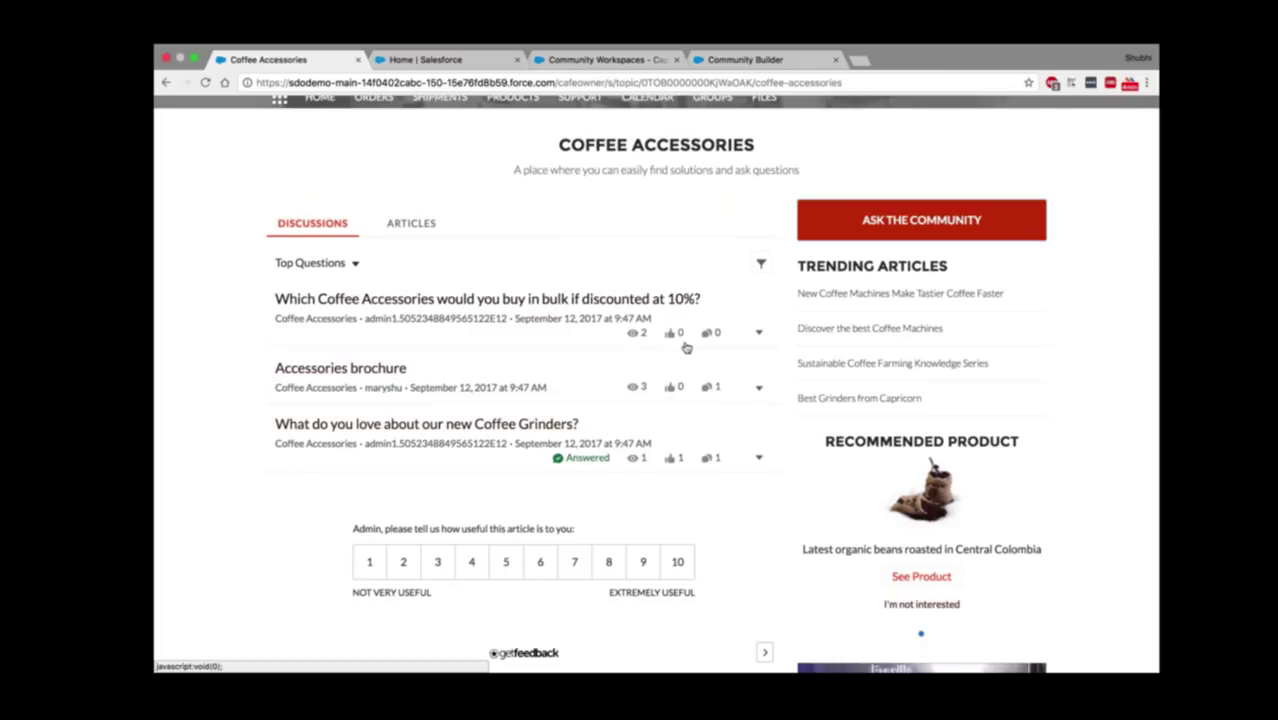
pyautogui.scroll(1, 680, 355)
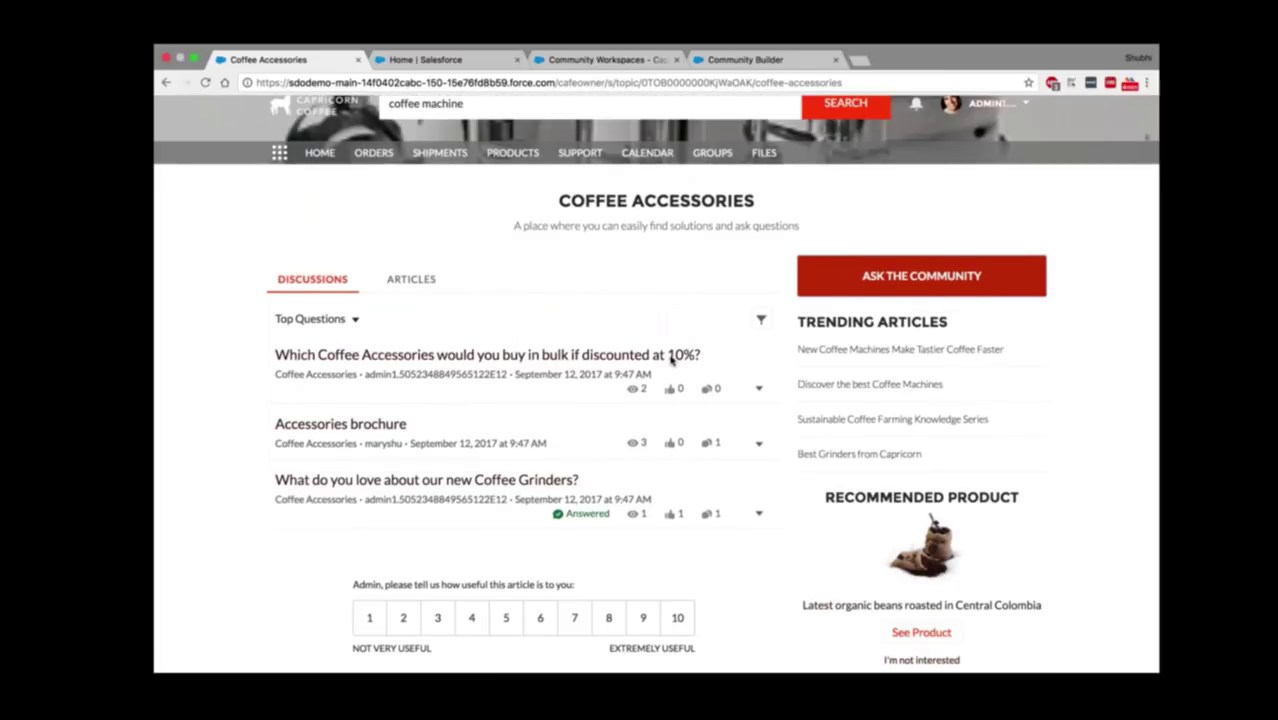
pyautogui.scroll(-5, 672, 360)
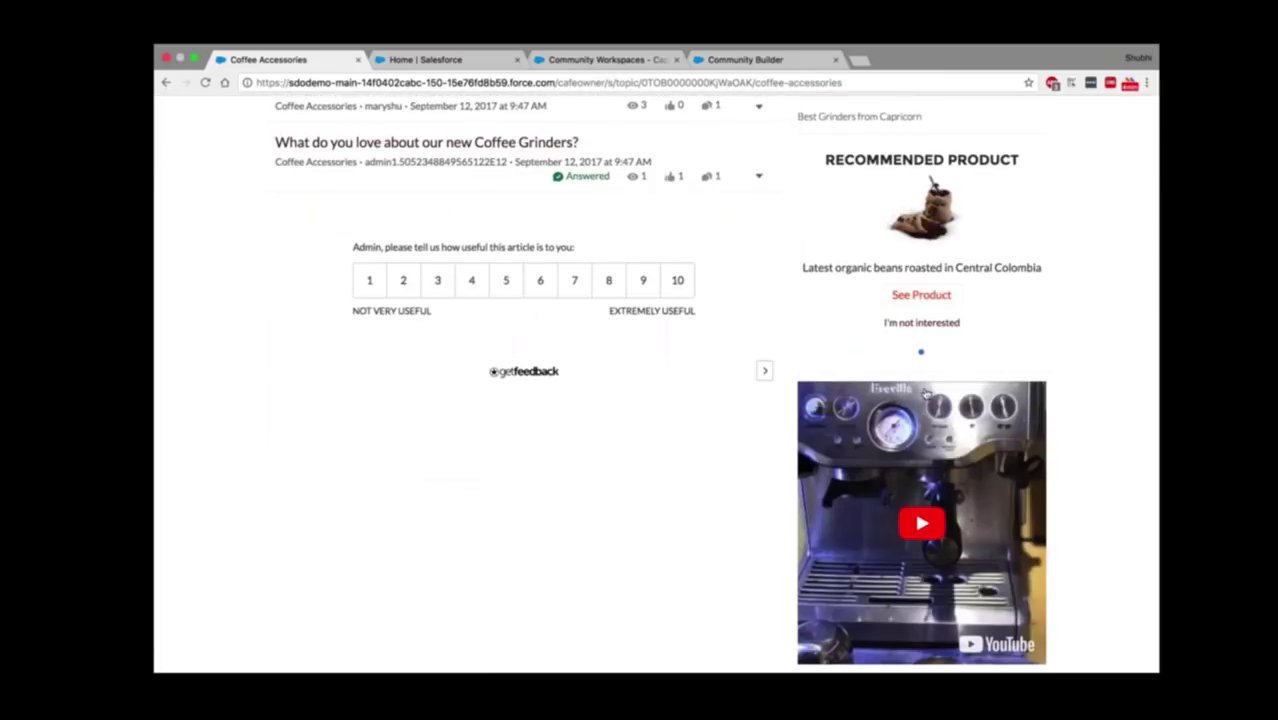
pyautogui.scroll(-1, 924, 393)
pyautogui.scroll(5, 924, 393)
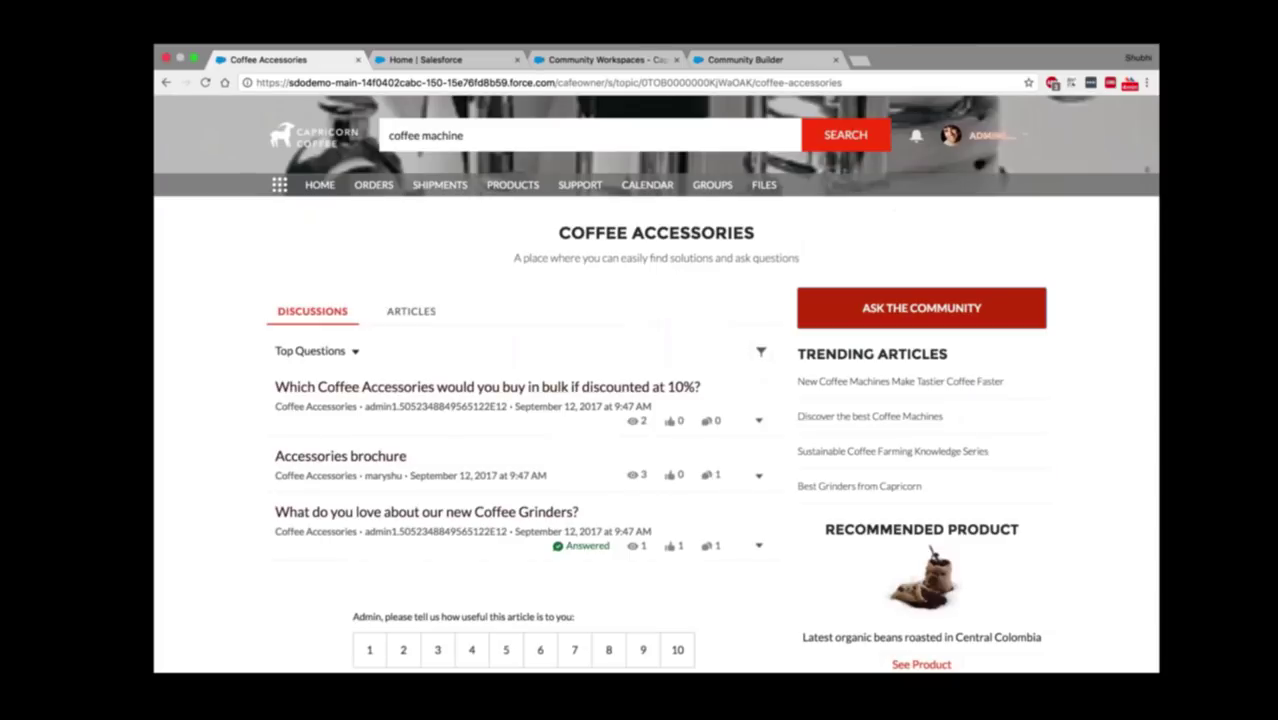
# Step: Open the signed-in user's own community profile and look through its details, files and activity feed
pyautogui.click(995, 133)
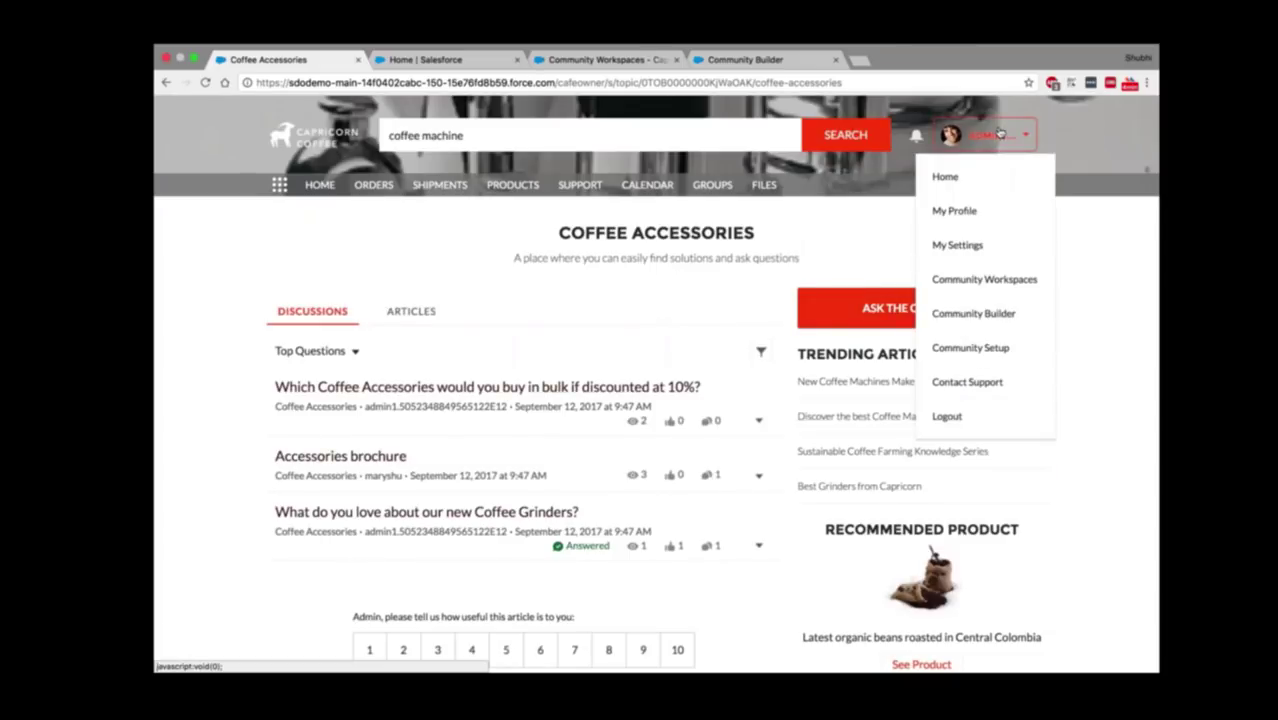
pyautogui.click(965, 210)
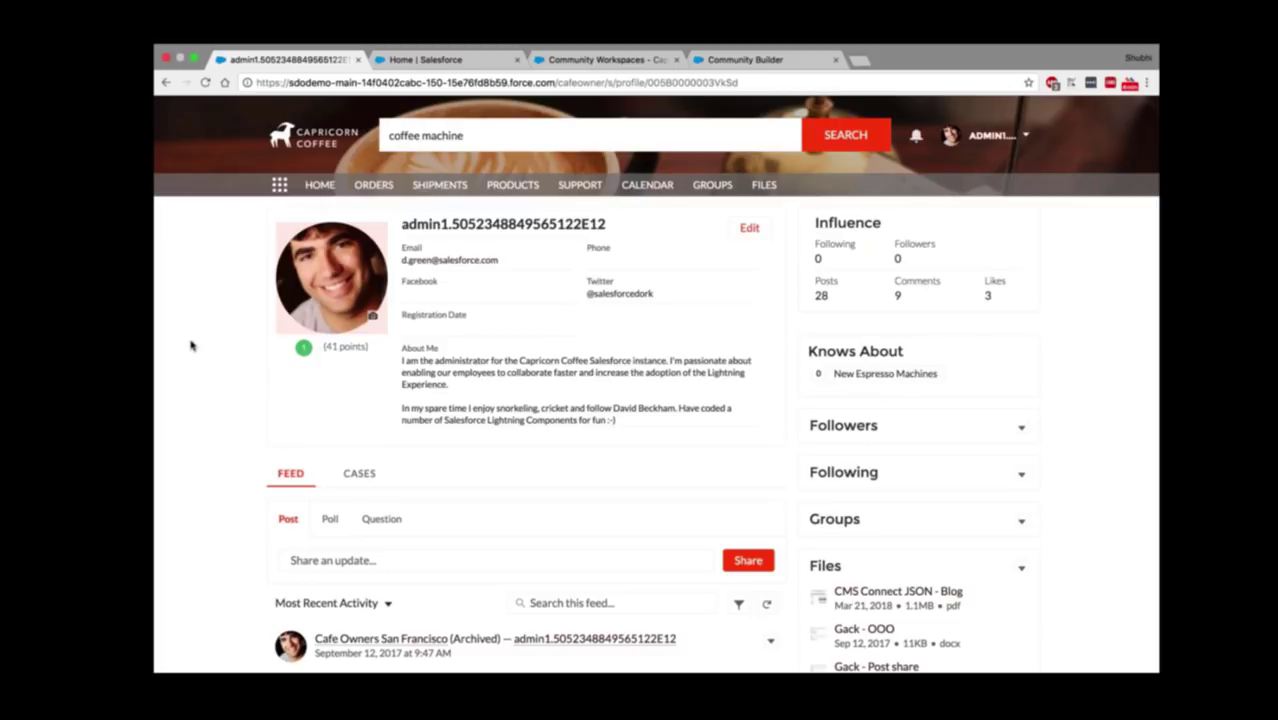
pyautogui.scroll(-1, 191, 345)
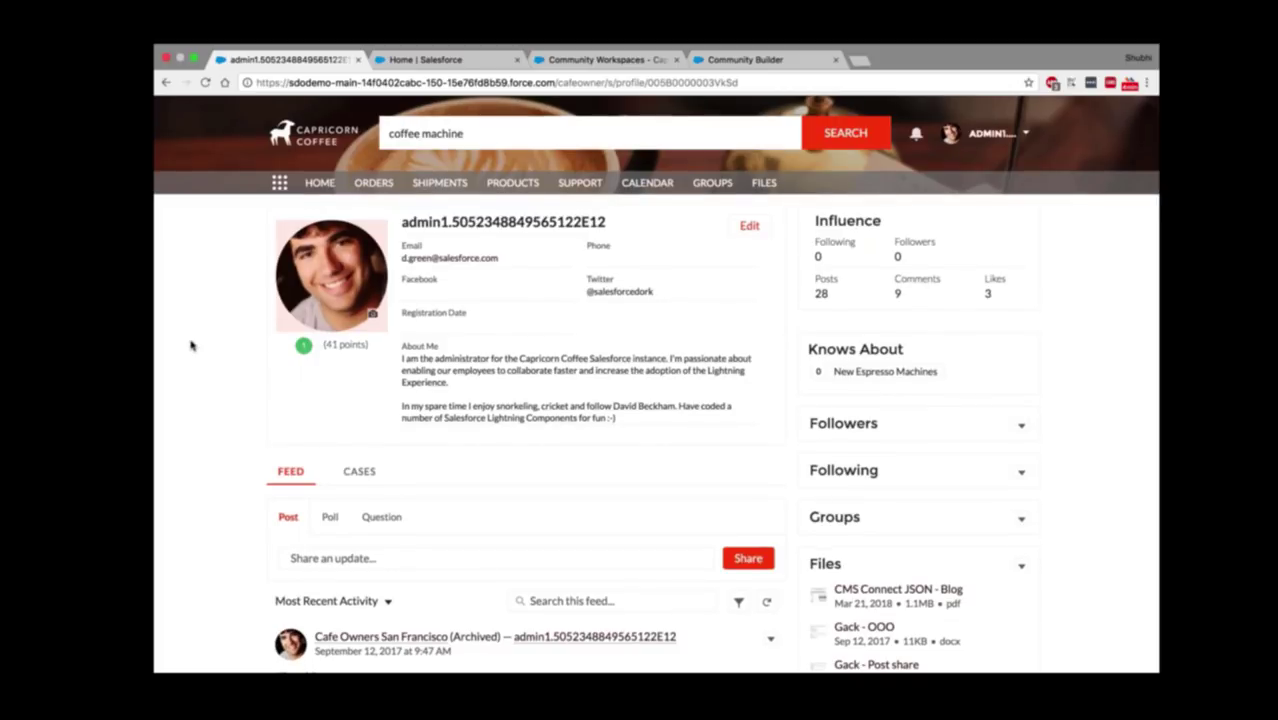
pyautogui.scroll(-2, 191, 345)
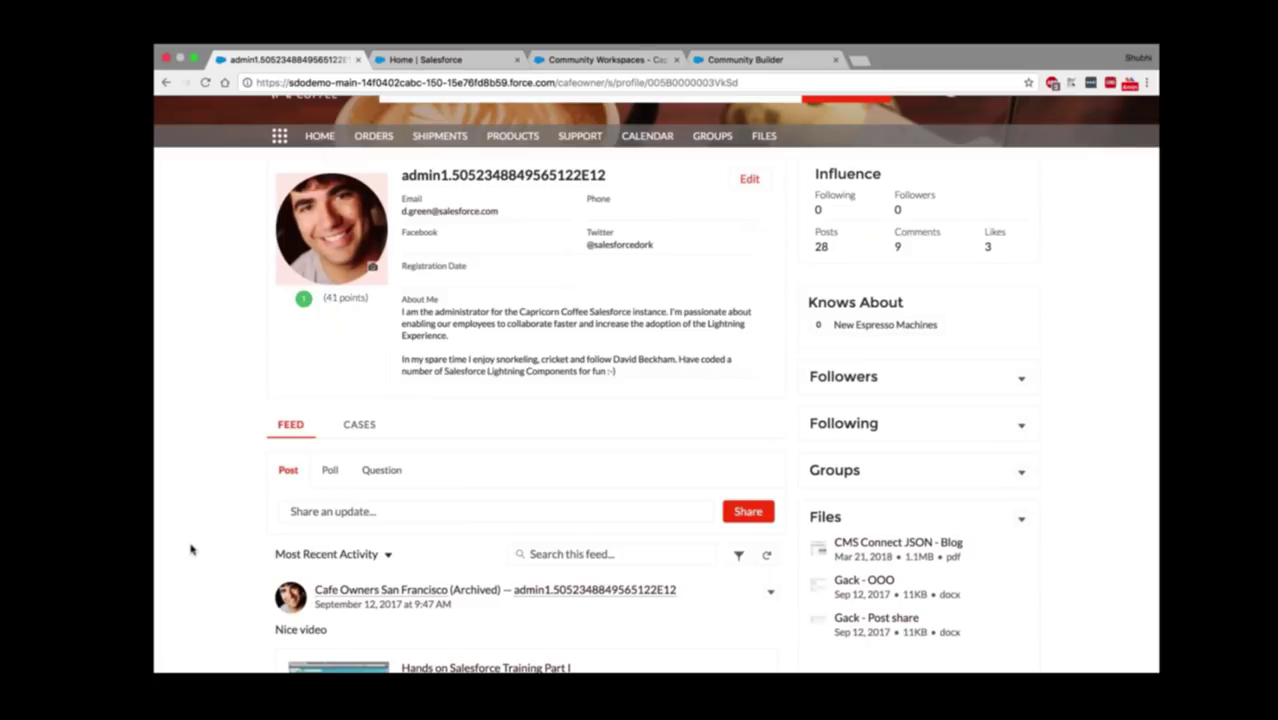
pyautogui.scroll(-1, 191, 548)
pyautogui.scroll(-4, 191, 548)
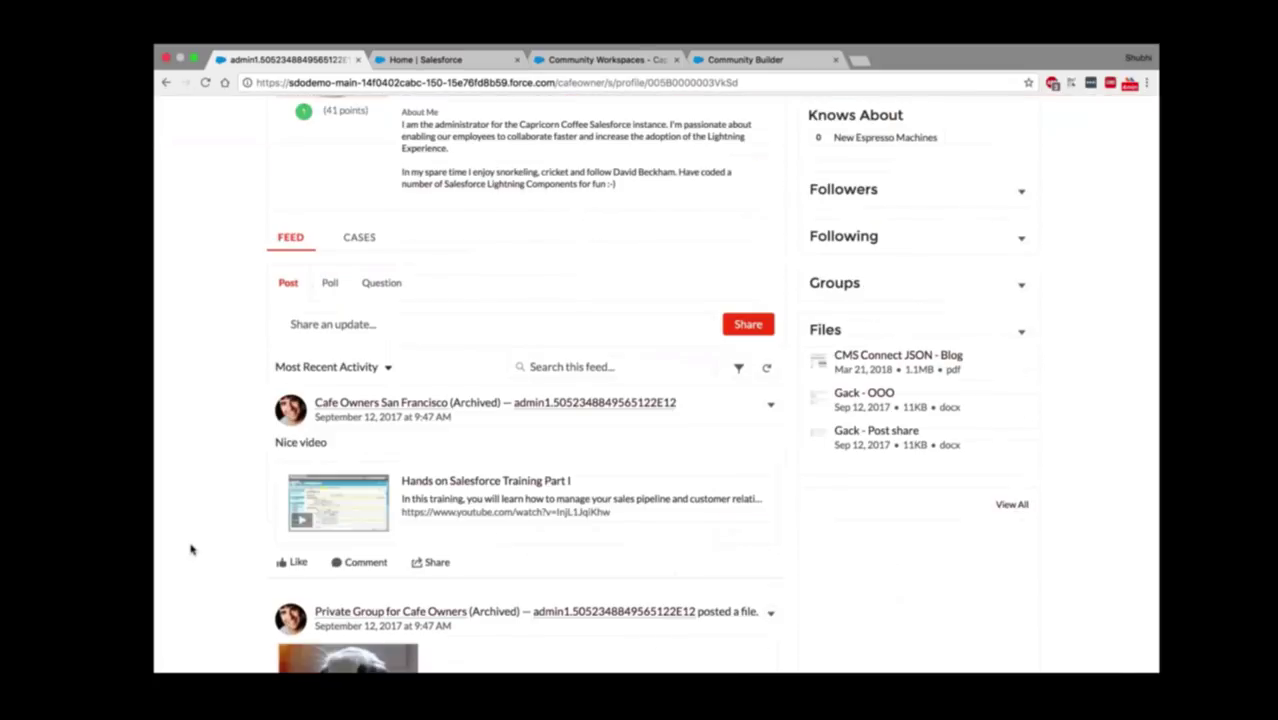
pyautogui.scroll(-1, 629, 558)
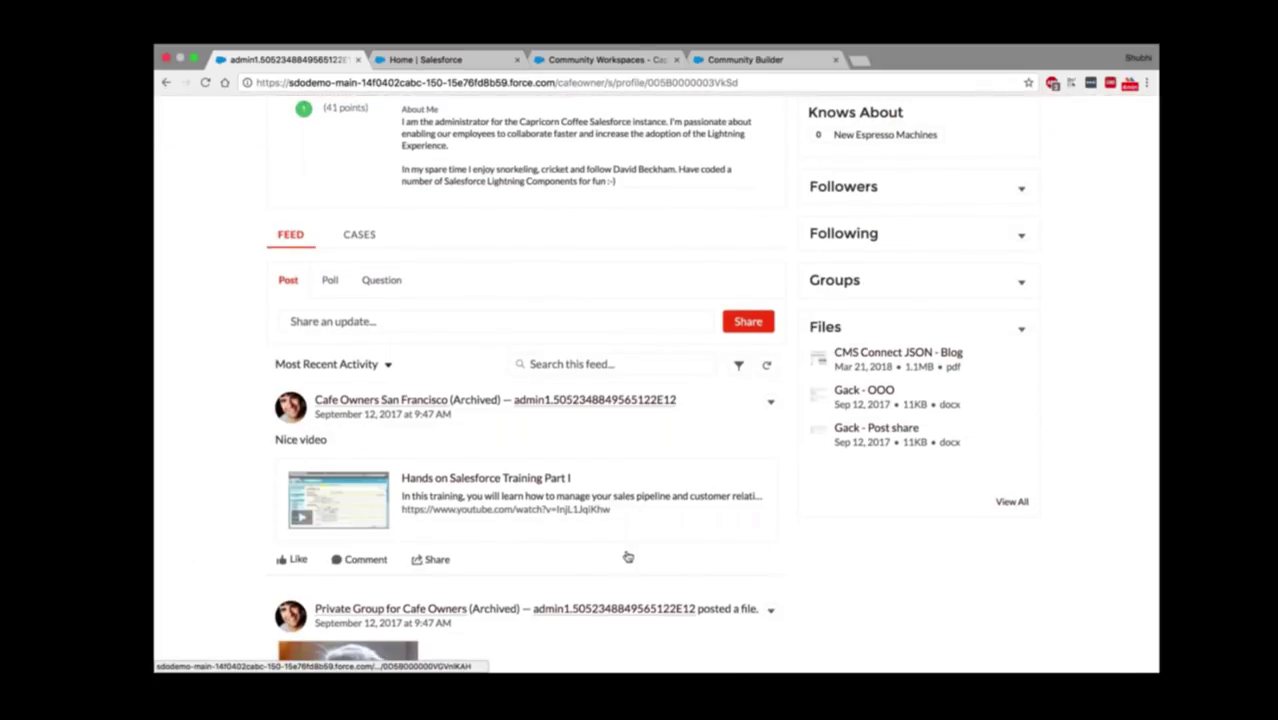
pyautogui.scroll(-2, 368, 175)
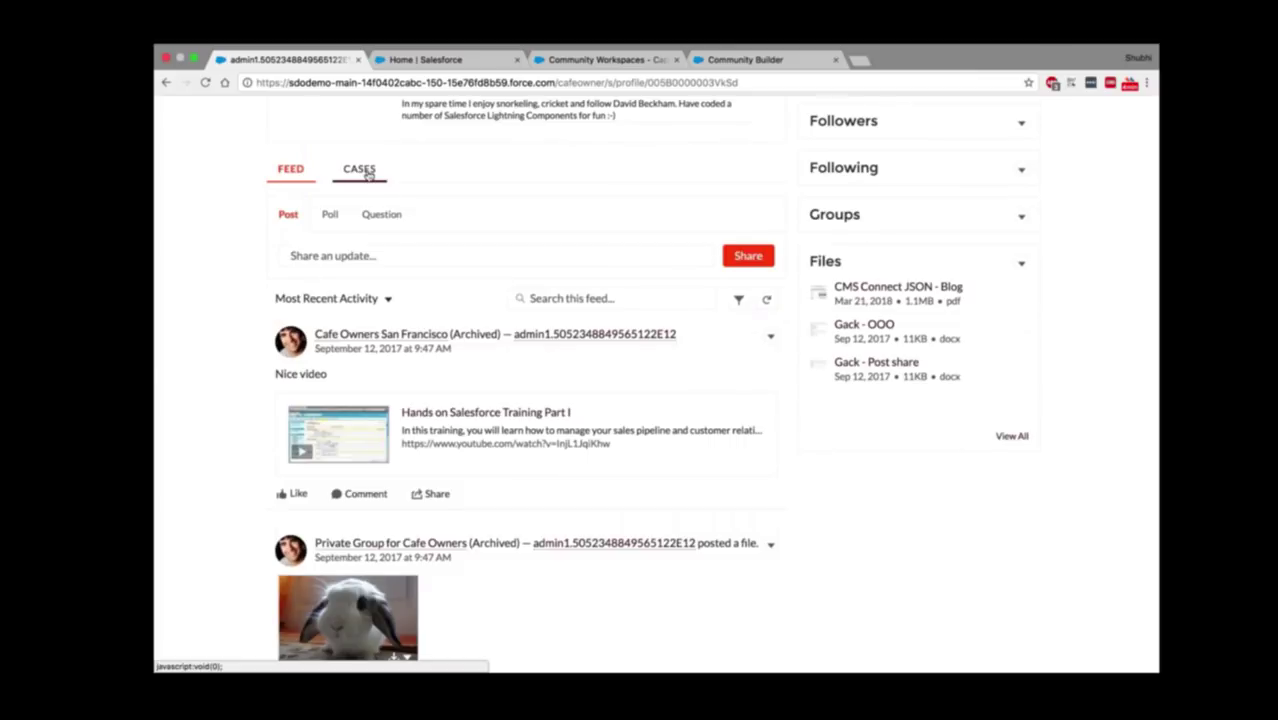
# Step: Check the profile's Cases section, return to the feed and expand the composer for sharing an update
pyautogui.click(364, 172)
pyautogui.press('super+bracketleft')
pyautogui.click(368, 258)
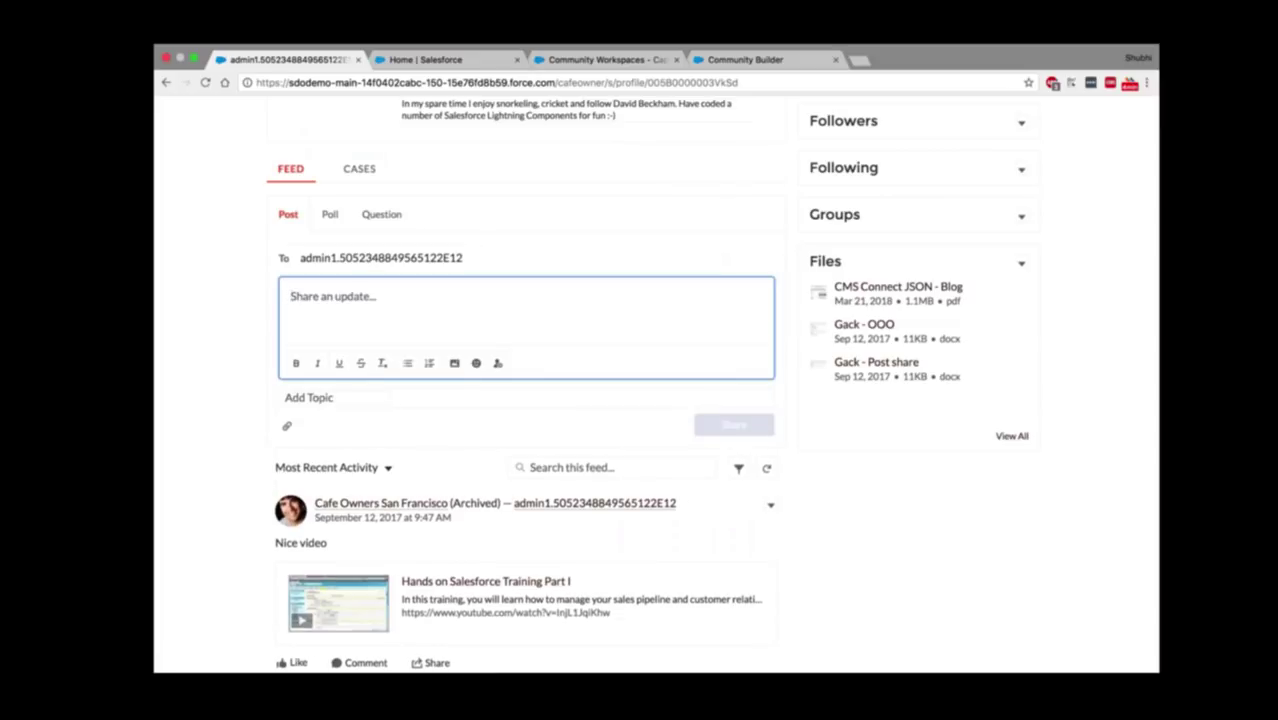
pyautogui.scroll(1, 712, 383)
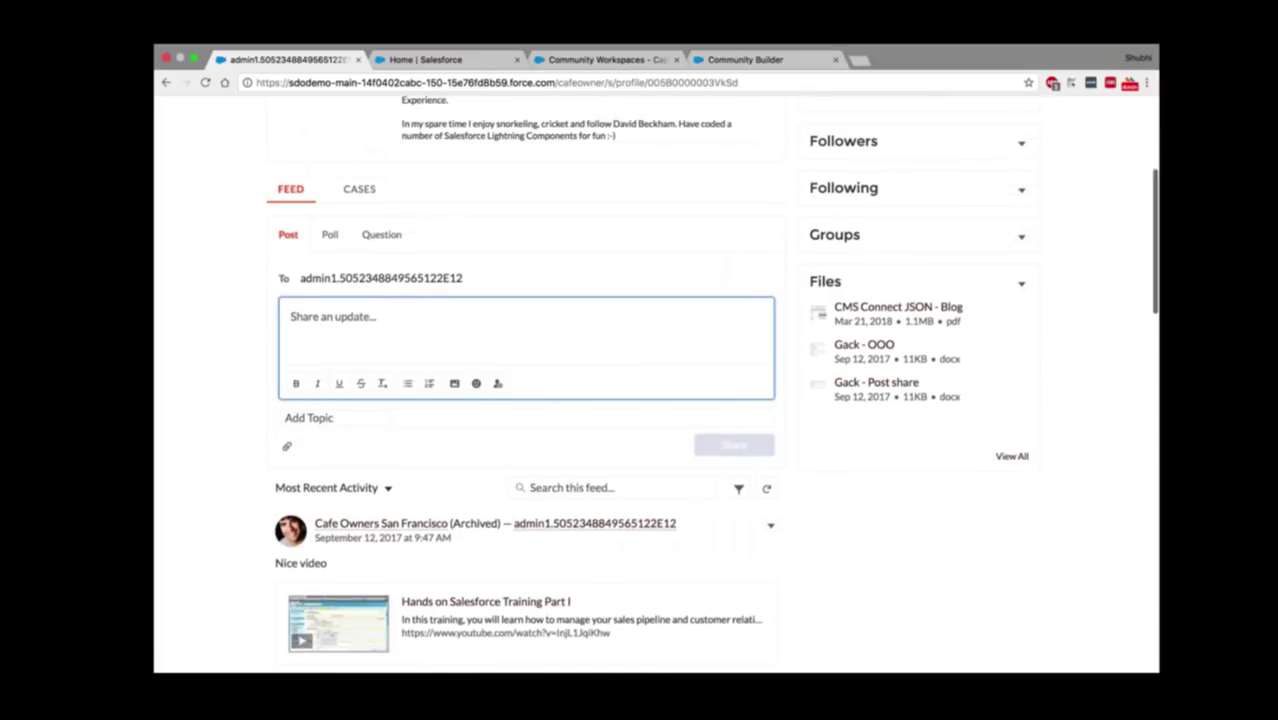
pyautogui.scroll(3, 712, 383)
pyautogui.scroll(3, 861, 237)
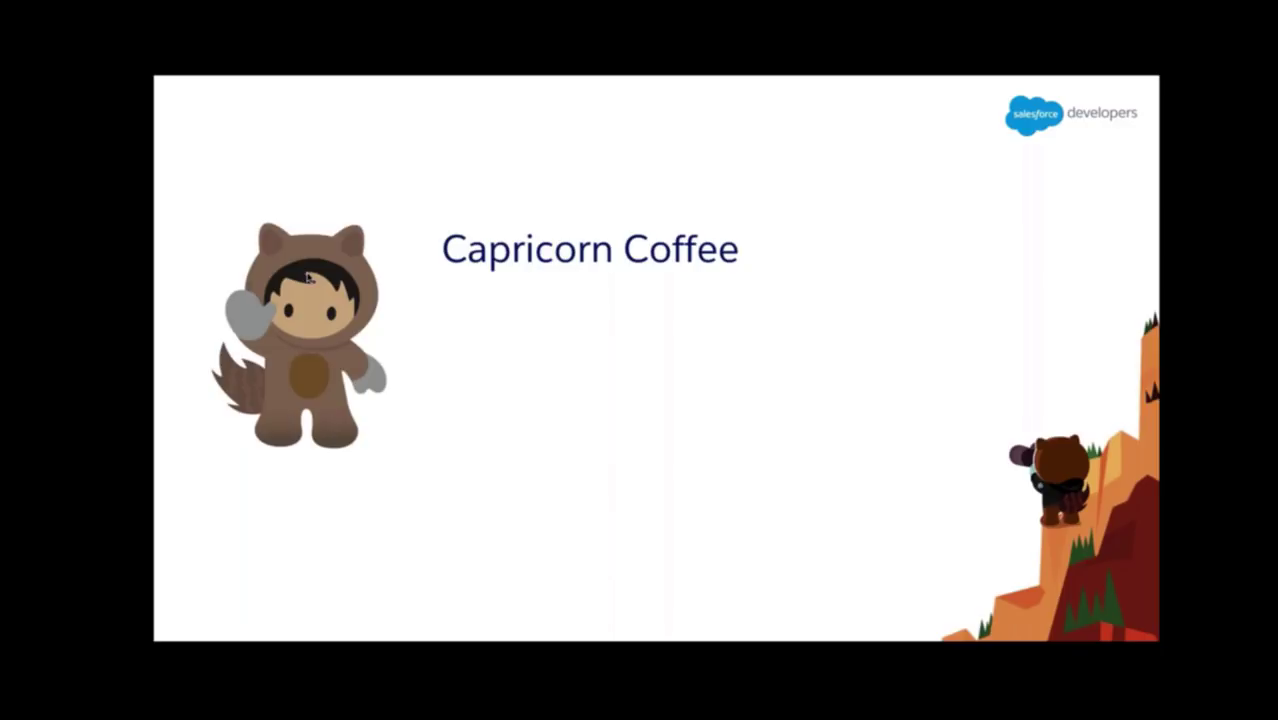
pyautogui.press('Right')
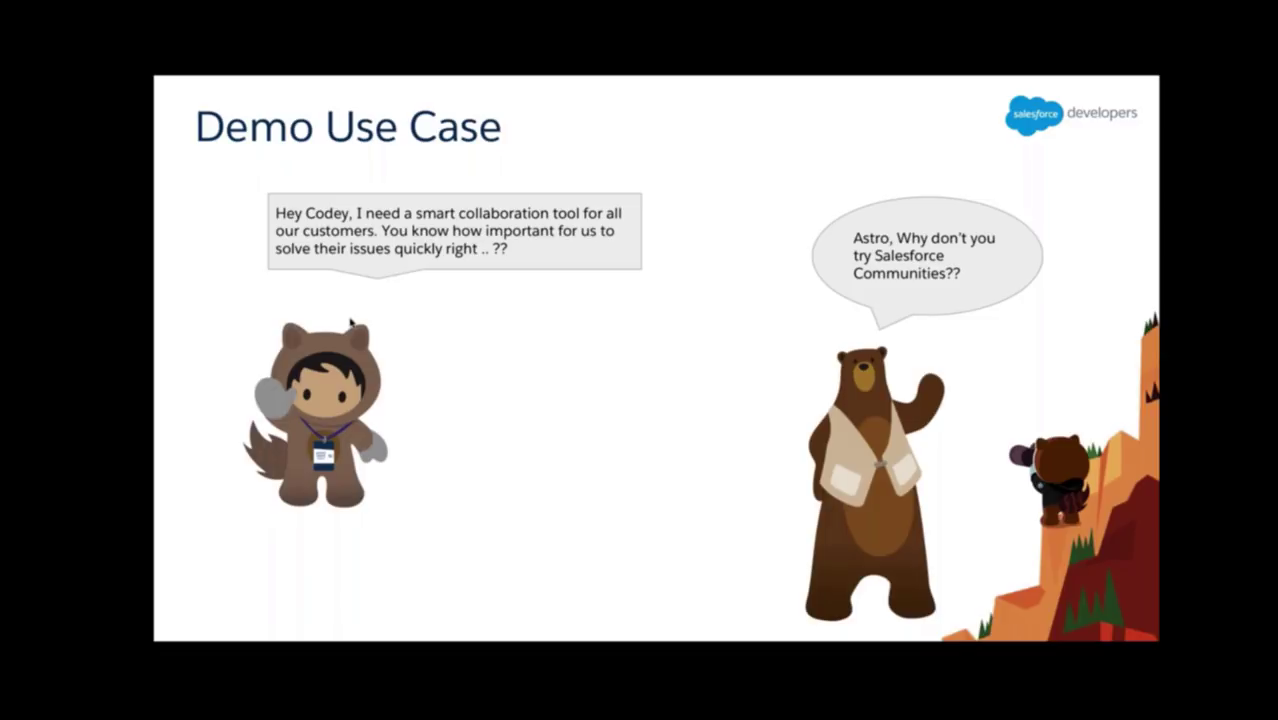
# Step: Switch to Salesforce Setup in the browser, filter the setup items by "all" and open All Communities
pyautogui.hotkey('ctrl', 'Right')
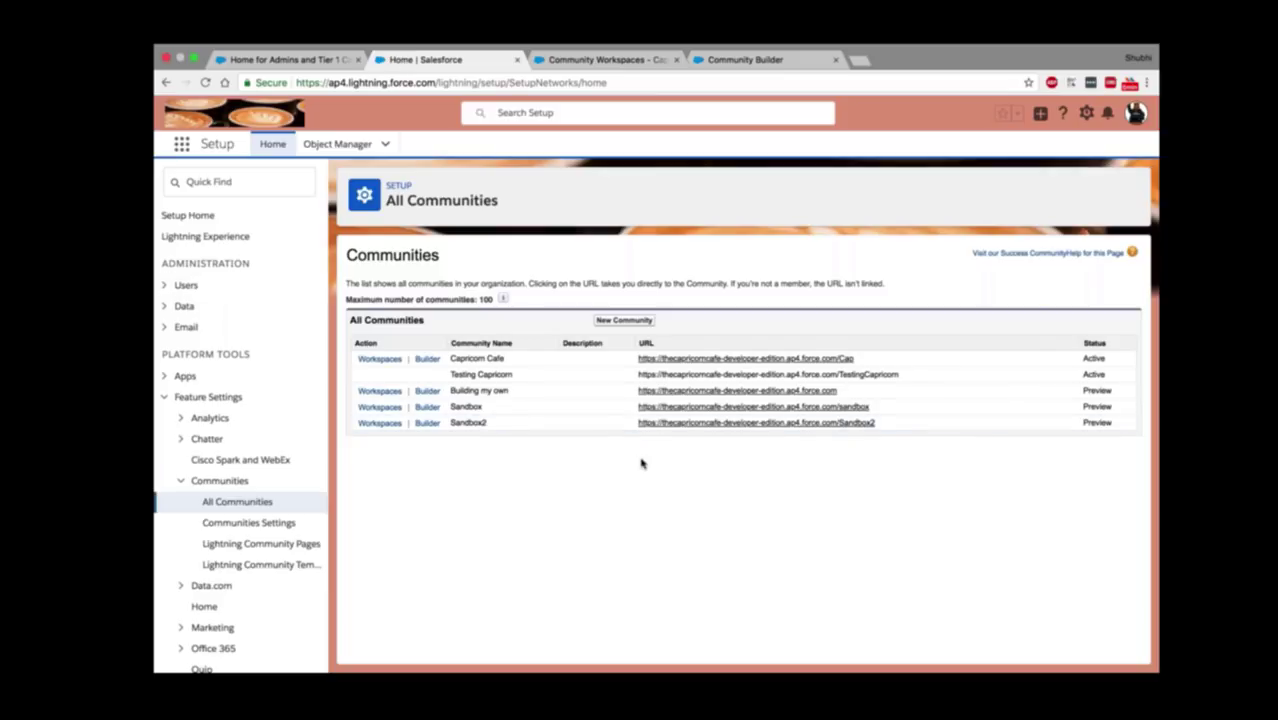
pyautogui.click(217, 177)
pyautogui.write('all')
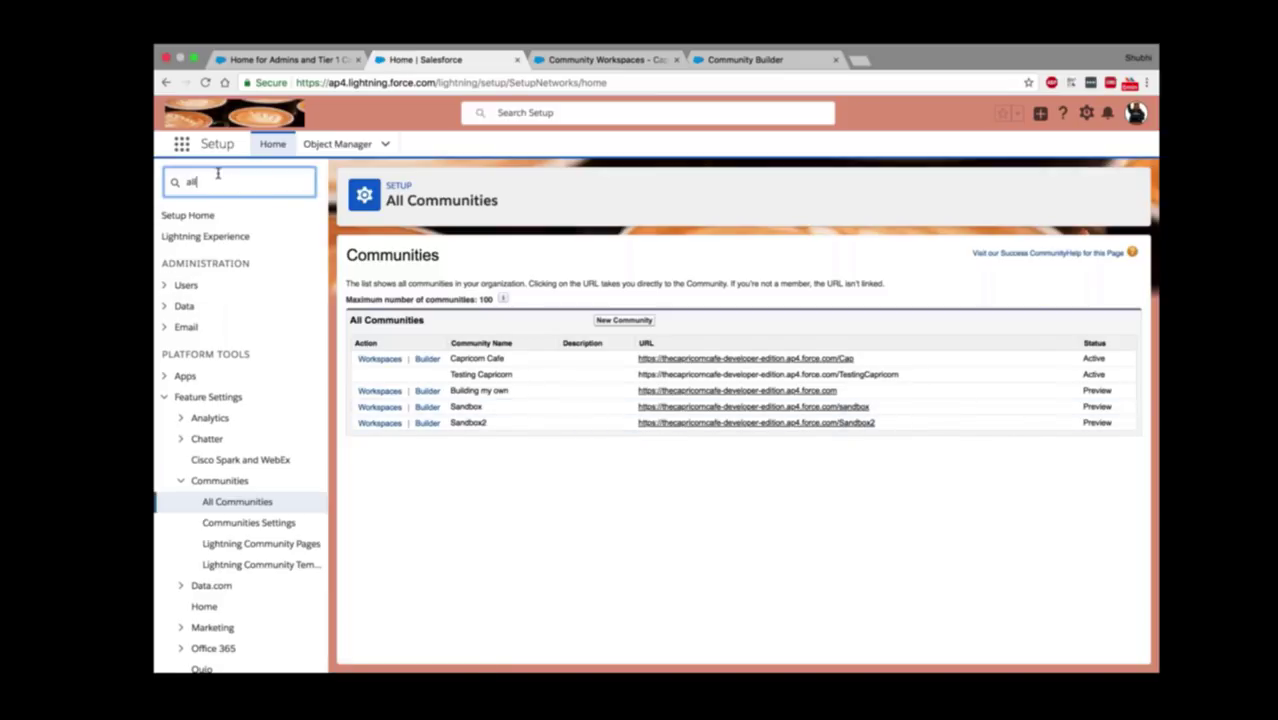
pyautogui.click(247, 309)
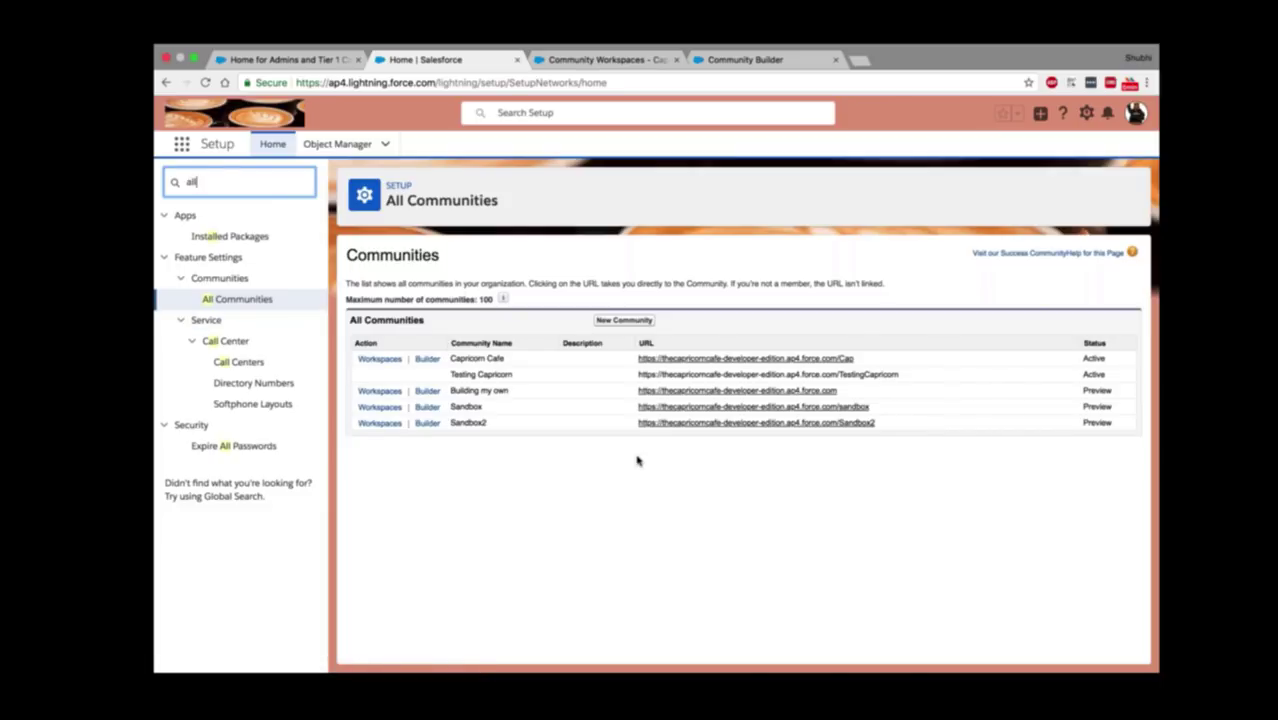
# Step: Start a new community and select the Customer Service template for it
pyautogui.click(624, 320)
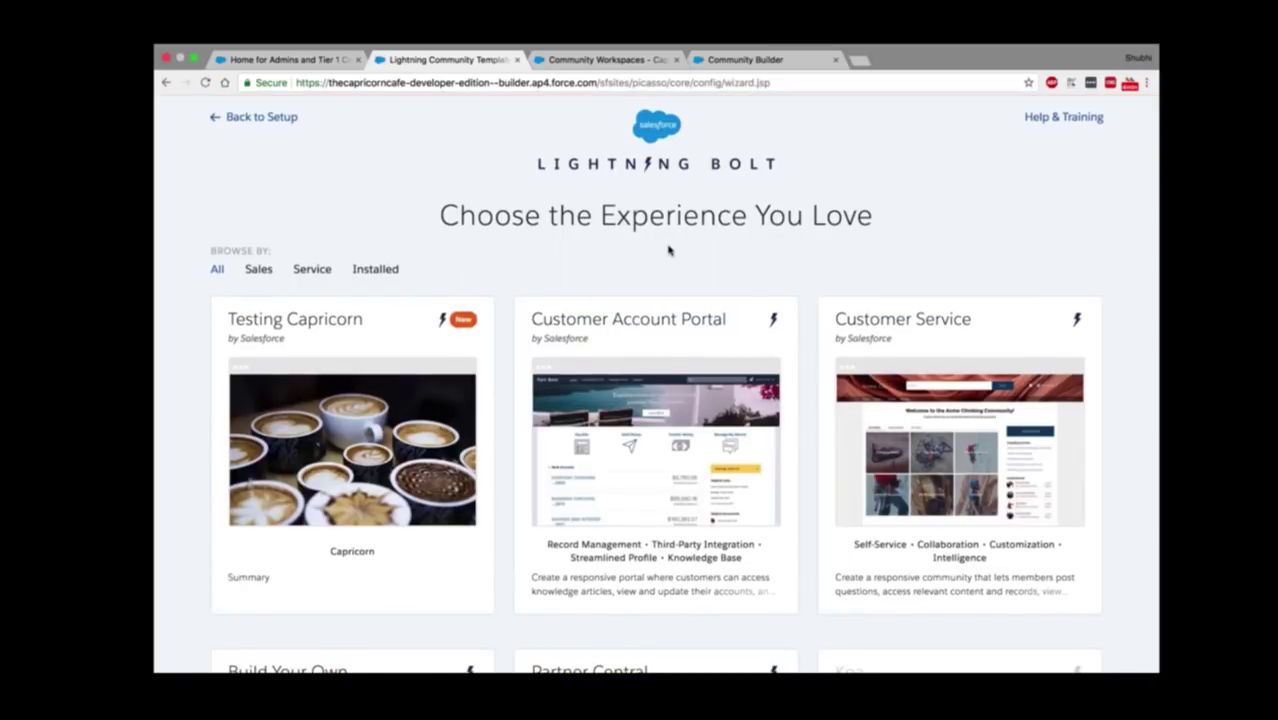
pyautogui.scroll(-1, 680, 220)
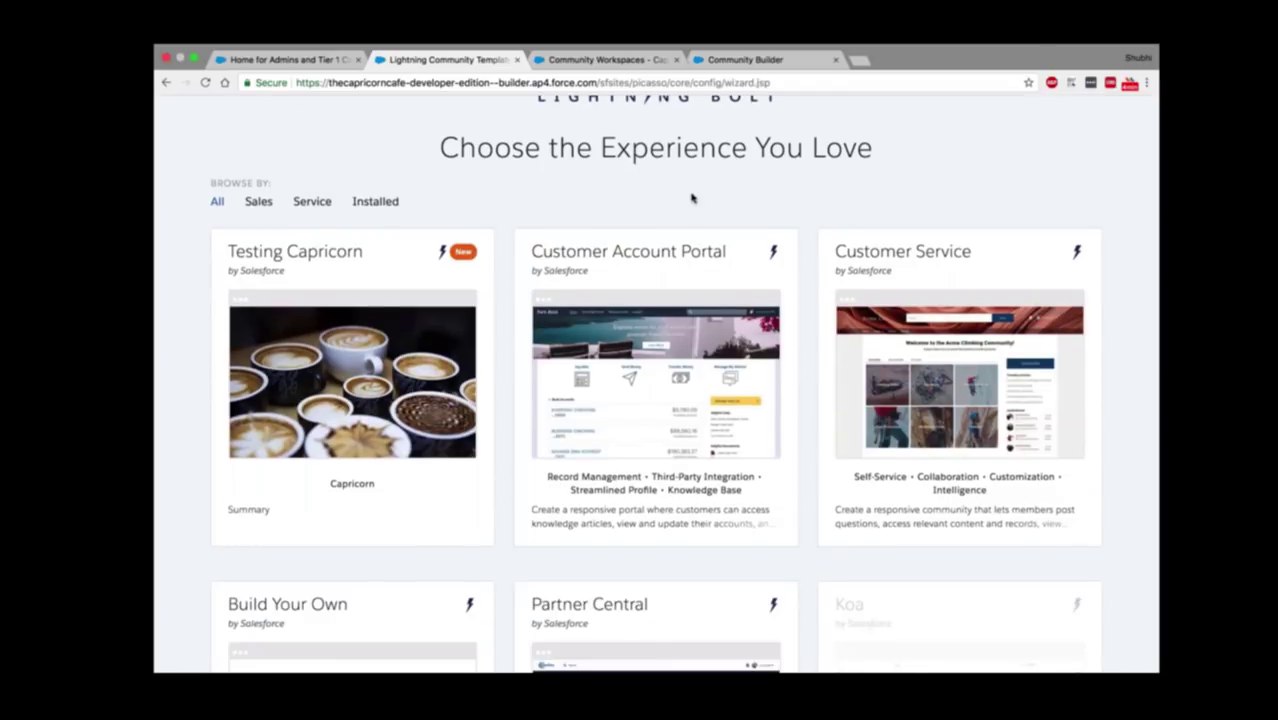
pyautogui.scroll(-1, 691, 198)
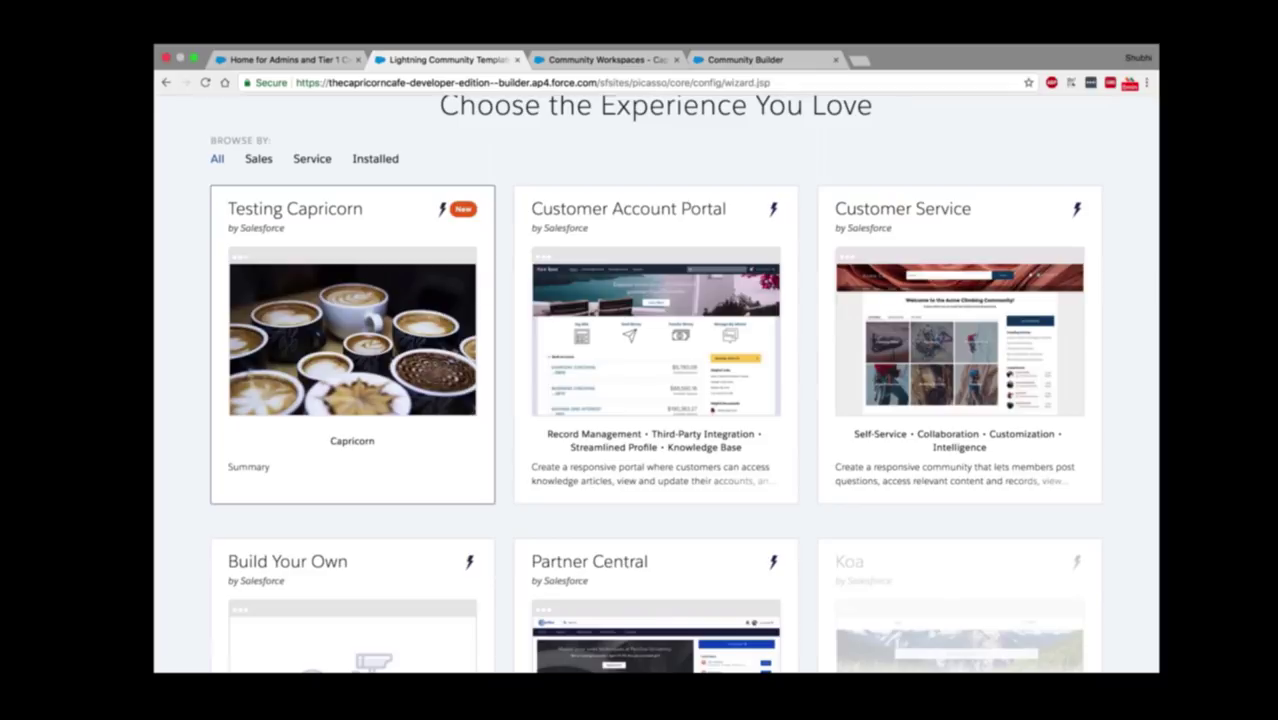
pyautogui.click(1006, 279)
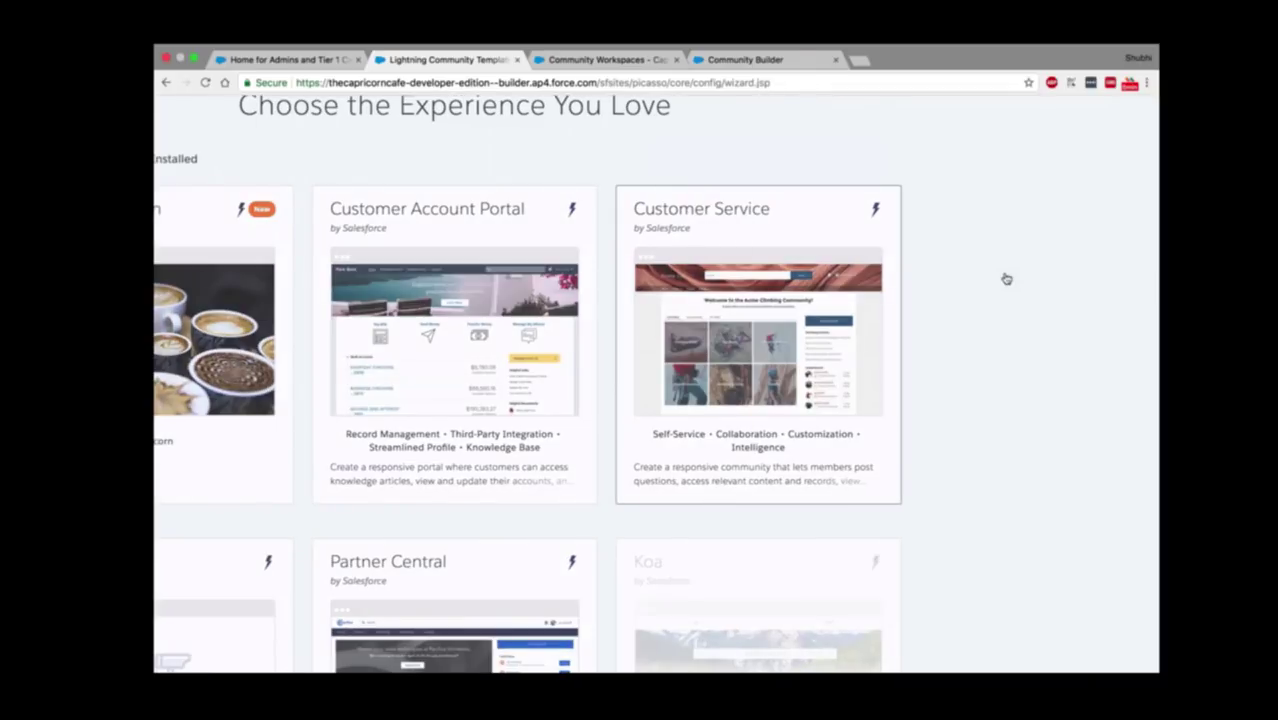
# Step: Read through the Customer Service template's description, feature list and preview images
pyautogui.scroll(-3, 656, 385)
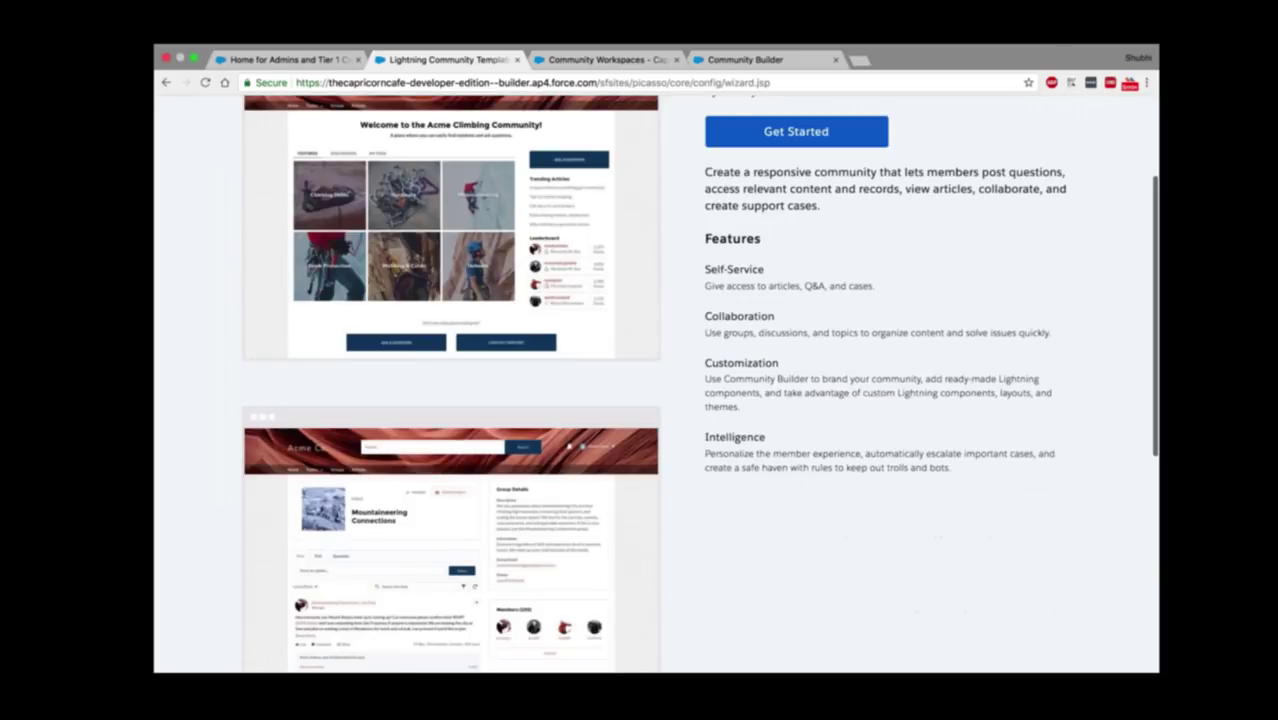
pyautogui.scroll(-1, 767, 215)
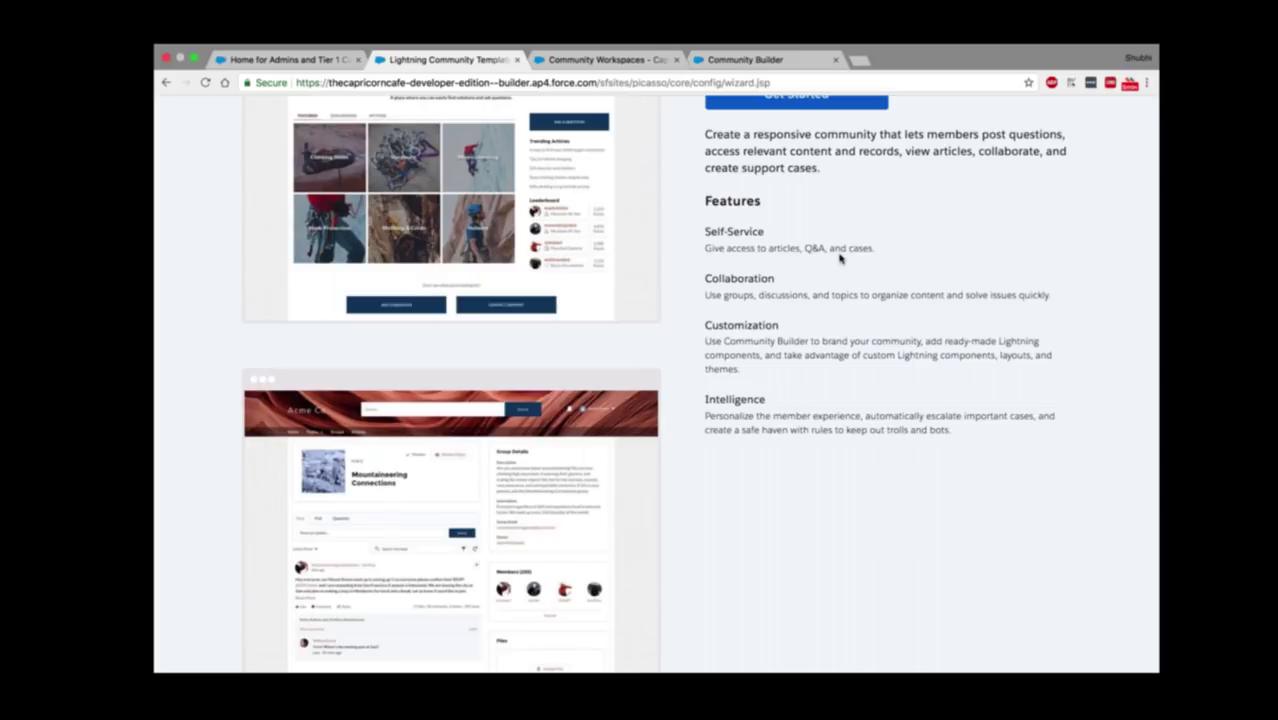
pyautogui.doubleClick(768, 277)
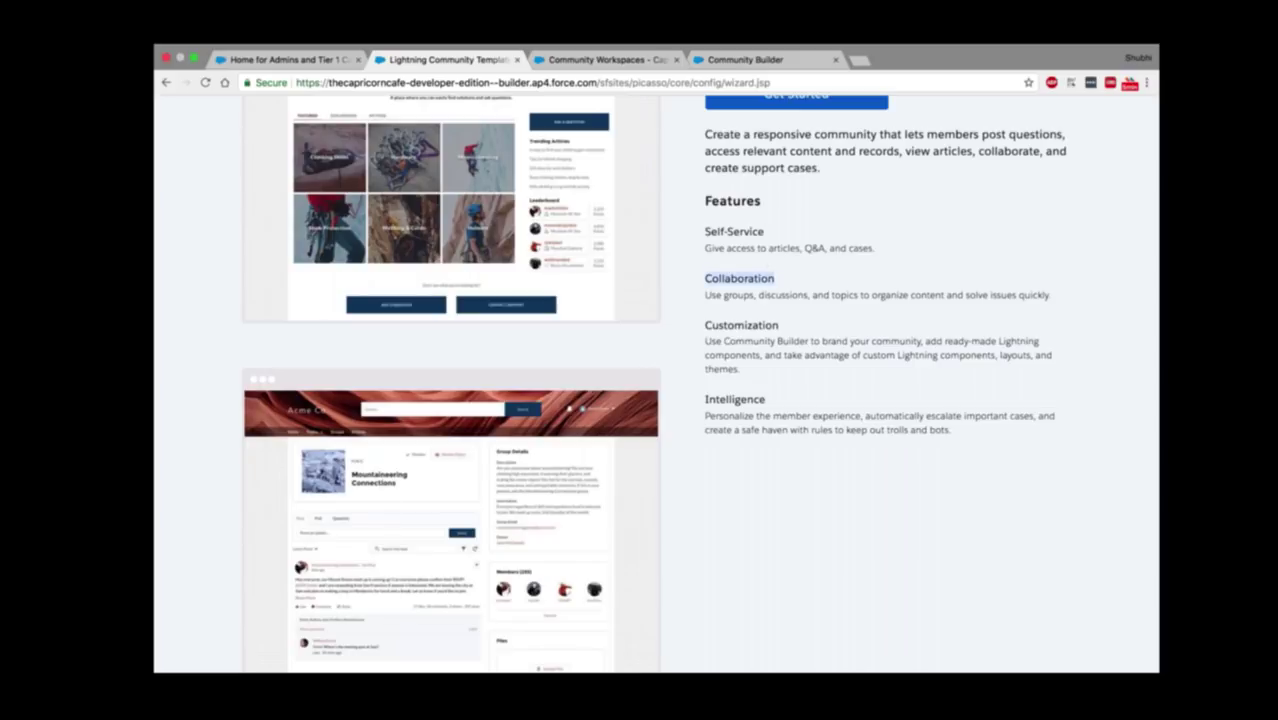
pyautogui.doubleClick(764, 293)
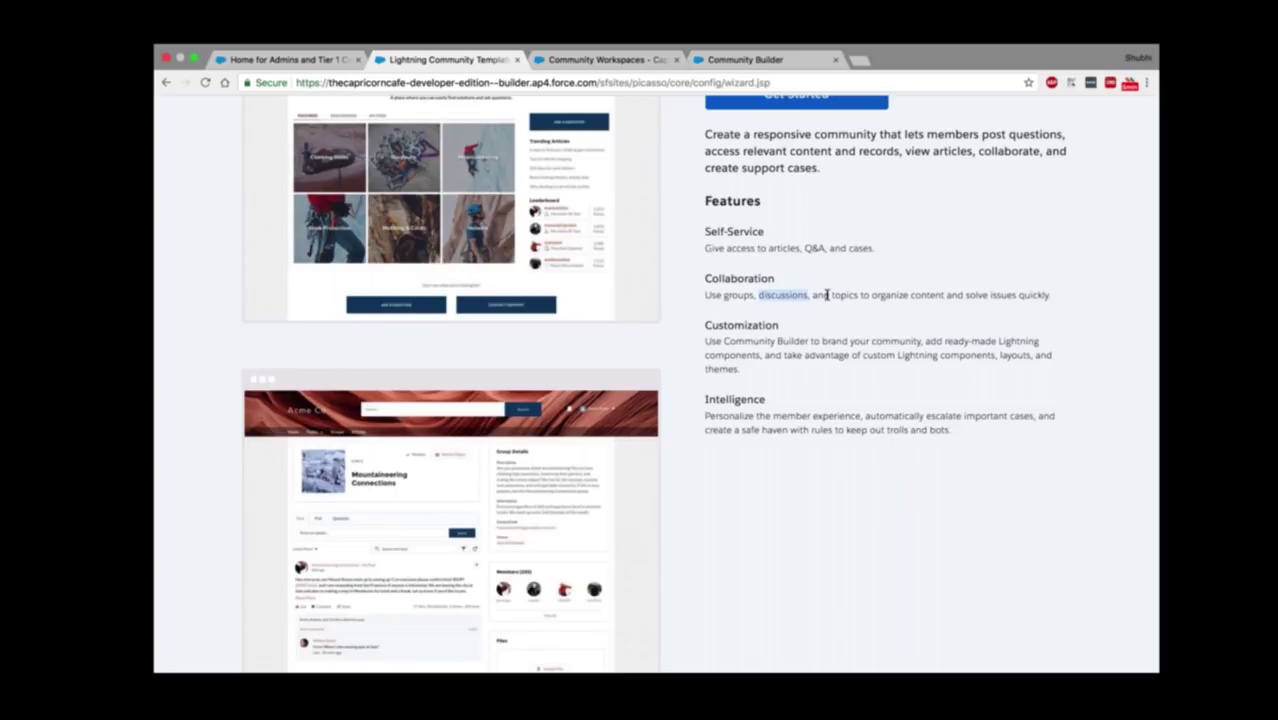
pyautogui.scroll(-1, 827, 295)
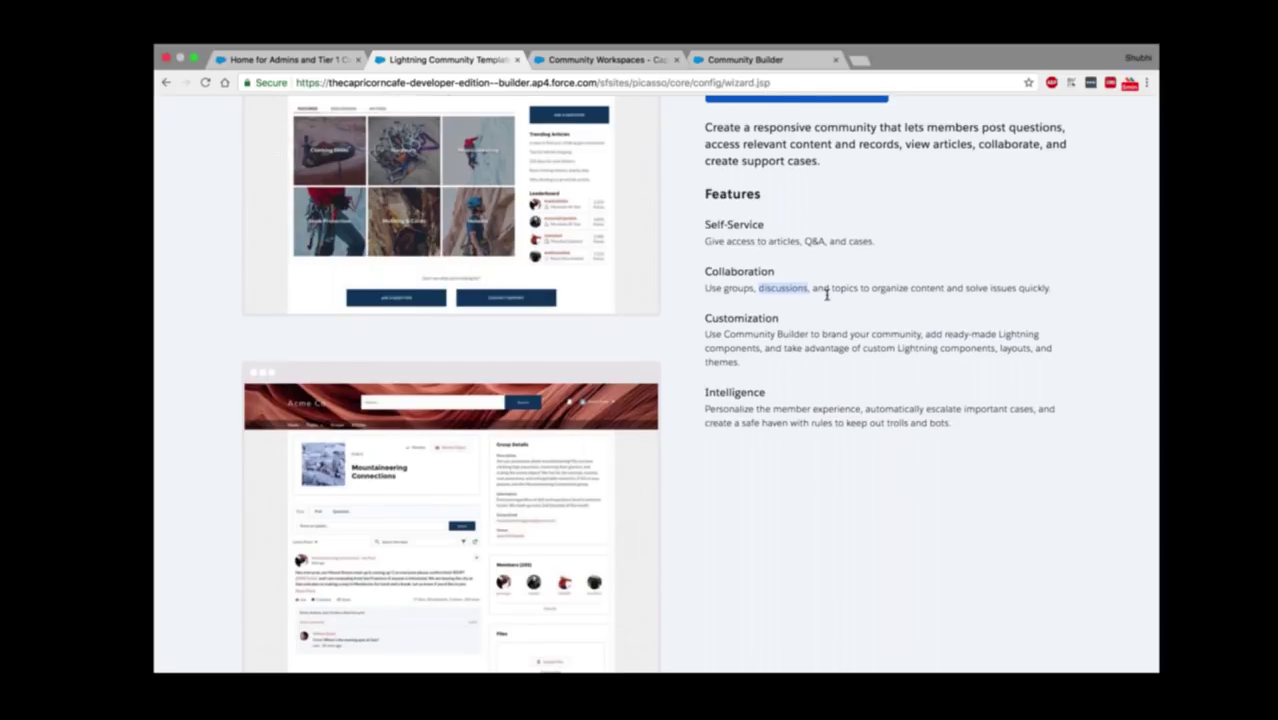
pyautogui.scroll(-3, 827, 295)
pyautogui.doubleClick(741, 270)
pyautogui.scroll(2, 700, 380)
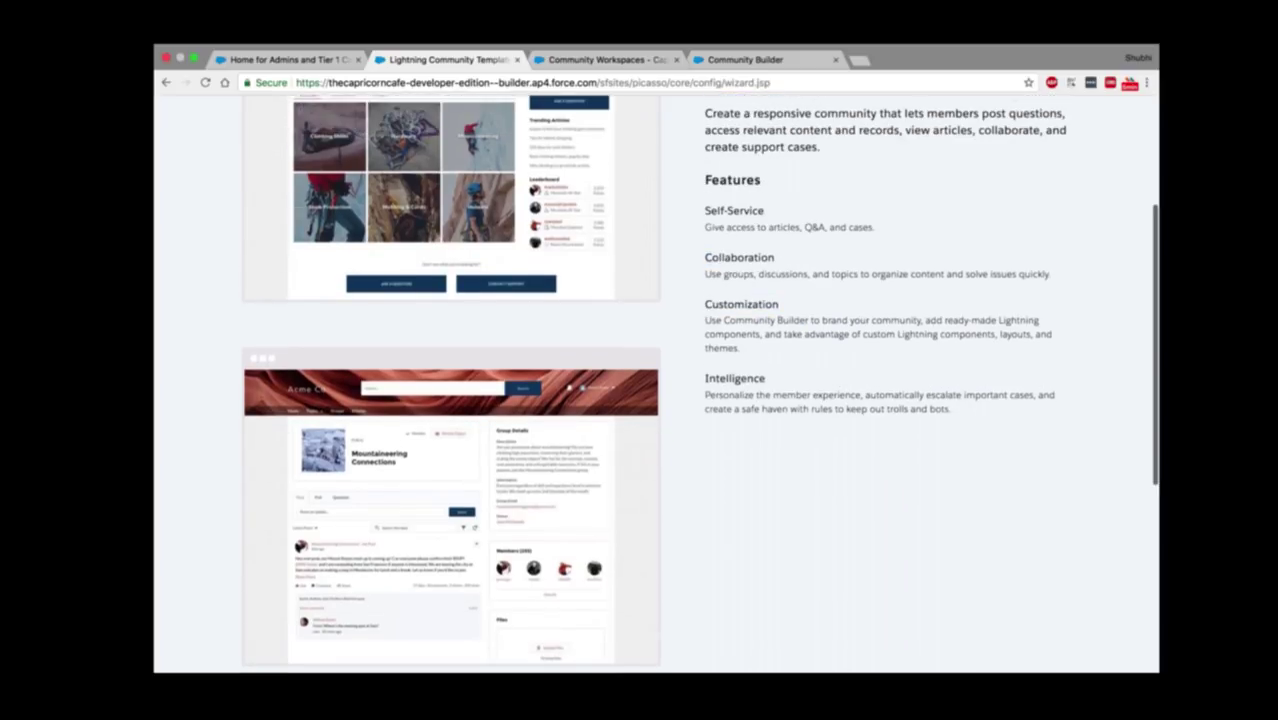
pyautogui.scroll(4, 700, 380)
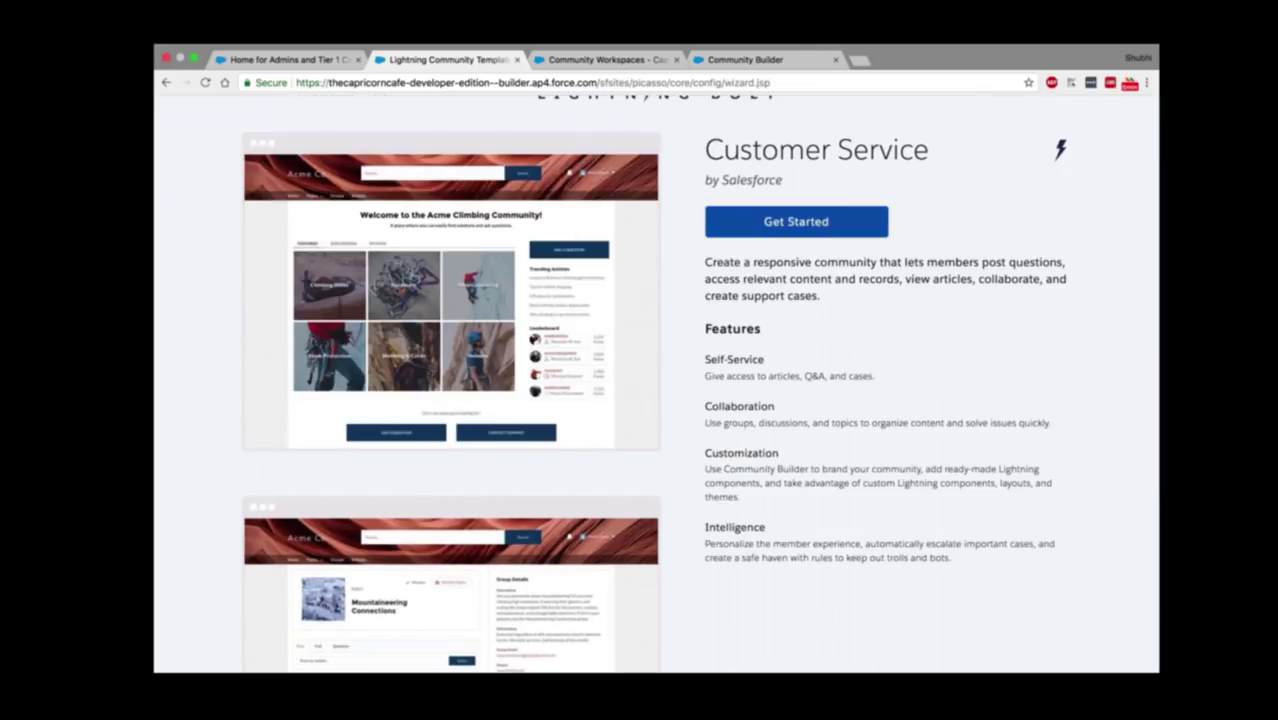
# Step: Get started with the Customer Service template, name the community Capricorn-Cafe and enter cap-coffee as its URL ending
pyautogui.hscroll(4, 656, 380)
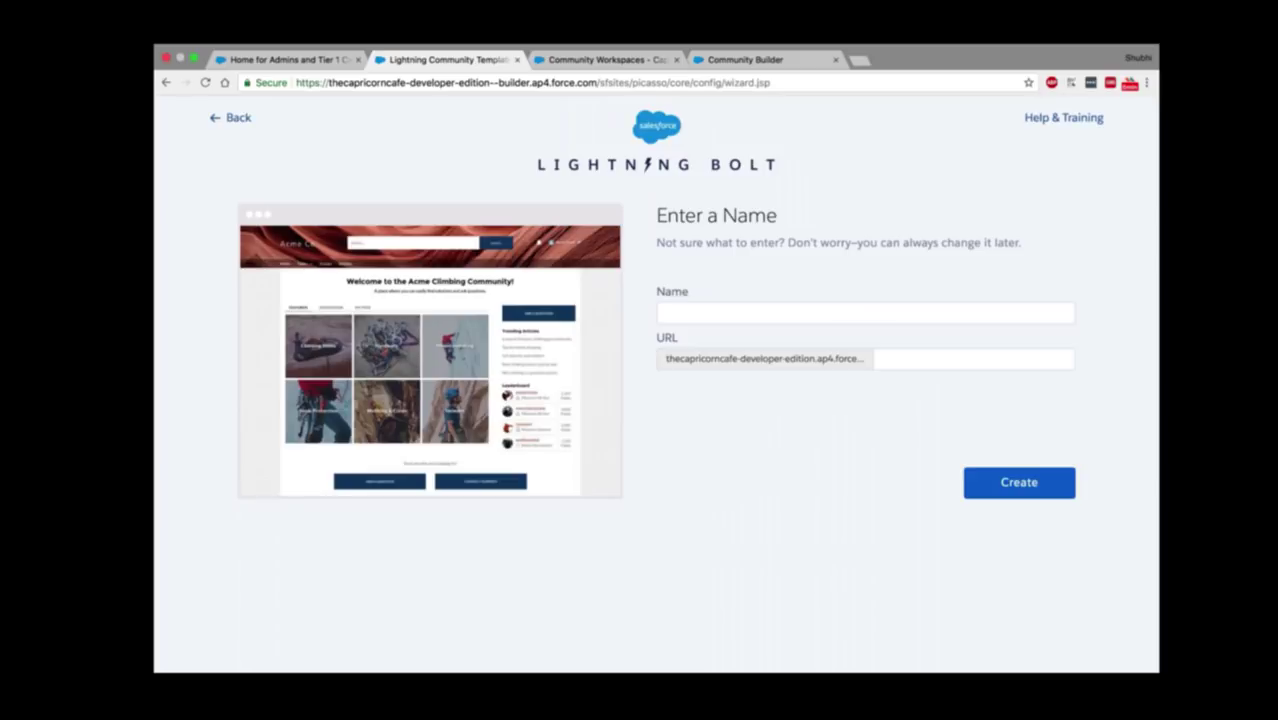
pyautogui.click(865, 313)
pyautogui.write('cap')
pyautogui.press('Down')
pyautogui.press('Down')
pyautogui.press('Return')
pyautogui.click(709, 313)
pyautogui.press('BackSpace')
pyautogui.write('-')
pyautogui.press('Tab')
pyautogui.write('cap-coffee')
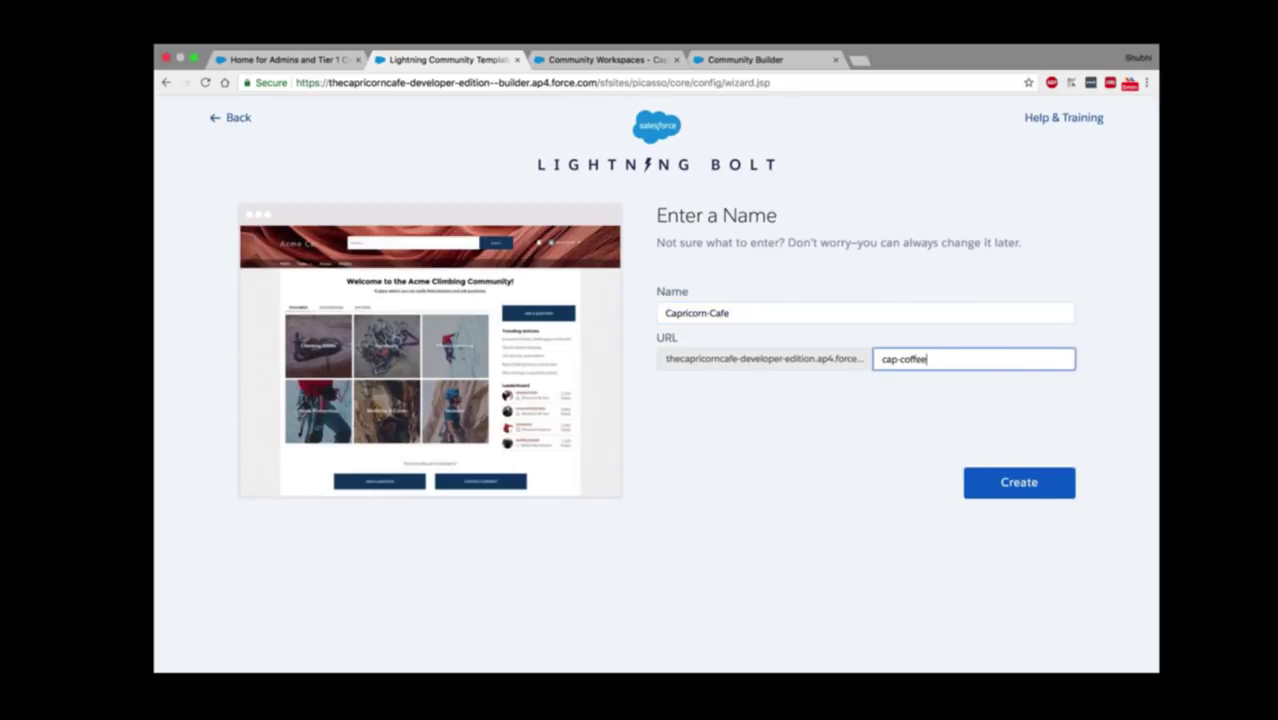
pyautogui.press('Tab')
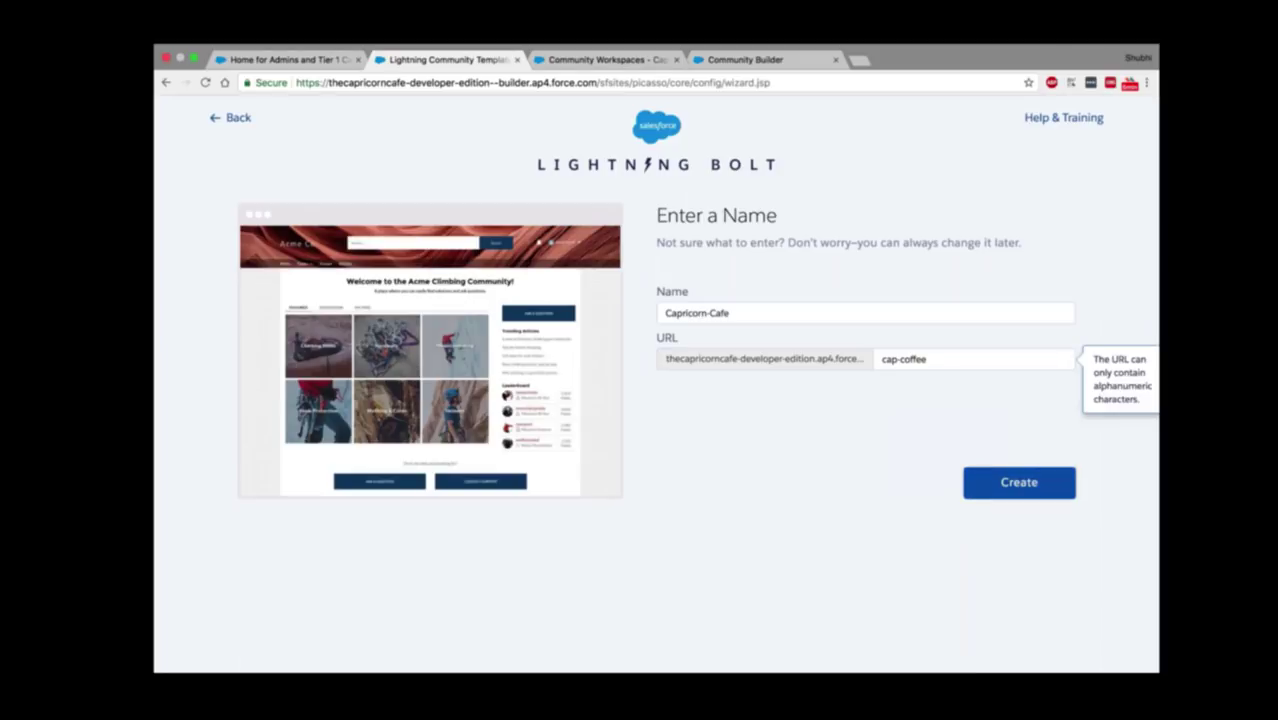
# Step: Change the community's URL ending to capcoffee and create the community
pyautogui.click(926, 359)
pyautogui.press('BackSpace')
pyautogui.press('Left')
pyautogui.press('Left')
pyautogui.press('Left')
pyautogui.press('Left')
pyautogui.press('Left')
pyautogui.press('BackSpace')
pyautogui.click(996, 355)
pyautogui.write('e')
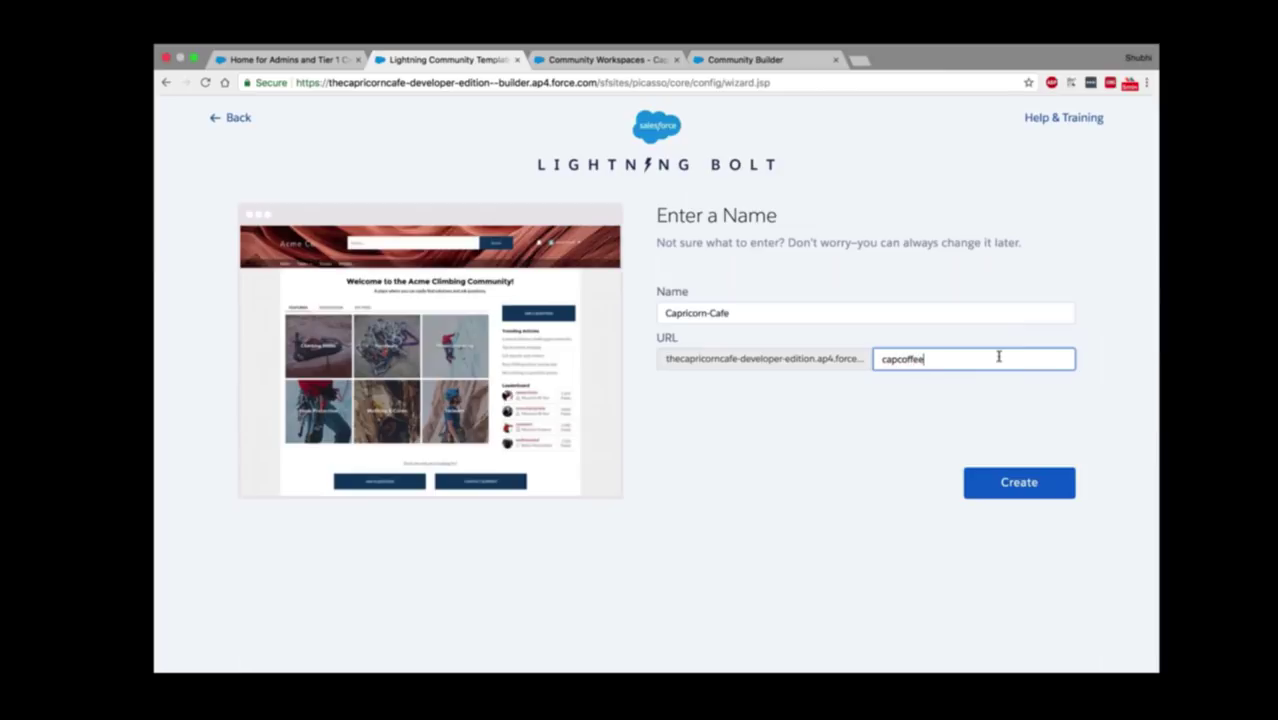
pyautogui.click(988, 485)
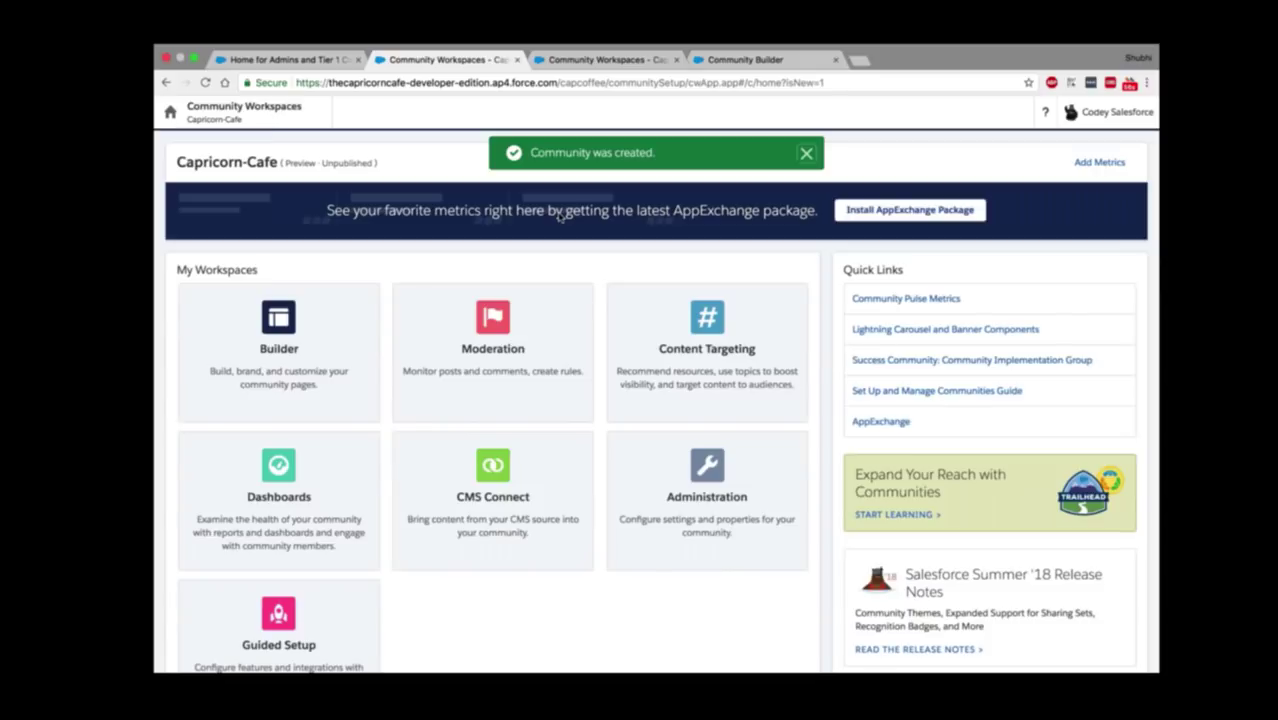
# Step: Switch to the published Capricorn Cafe community's Workspaces page and look over the tiles under My Workspaces
pyautogui.rightClick(549, 263)
pyautogui.click(572, 62)
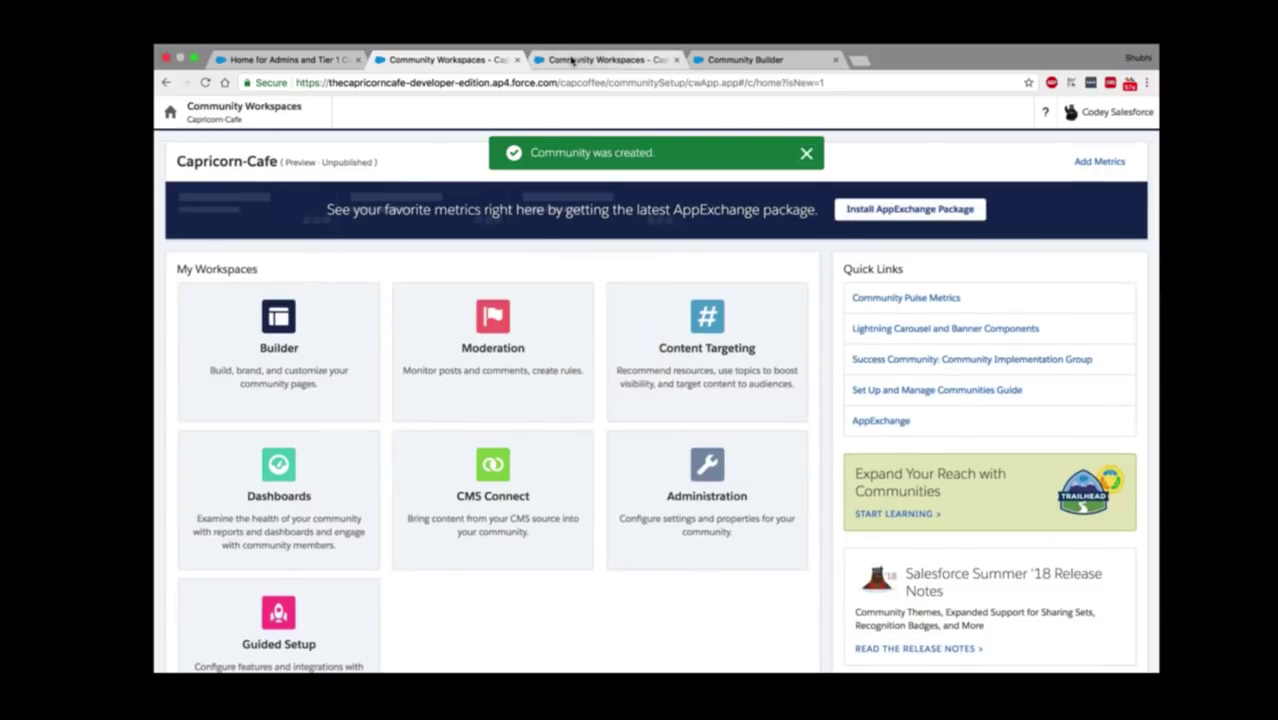
pyautogui.click(572, 62)
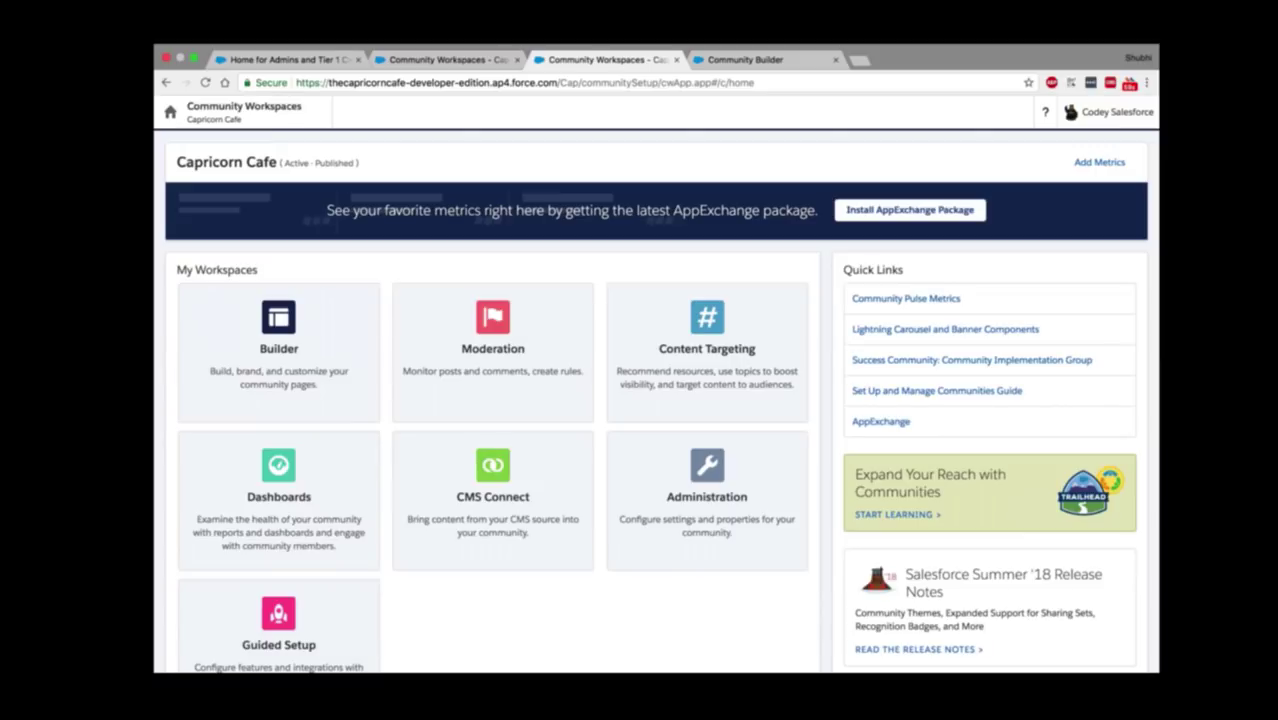
pyautogui.scroll(-1, 656, 400)
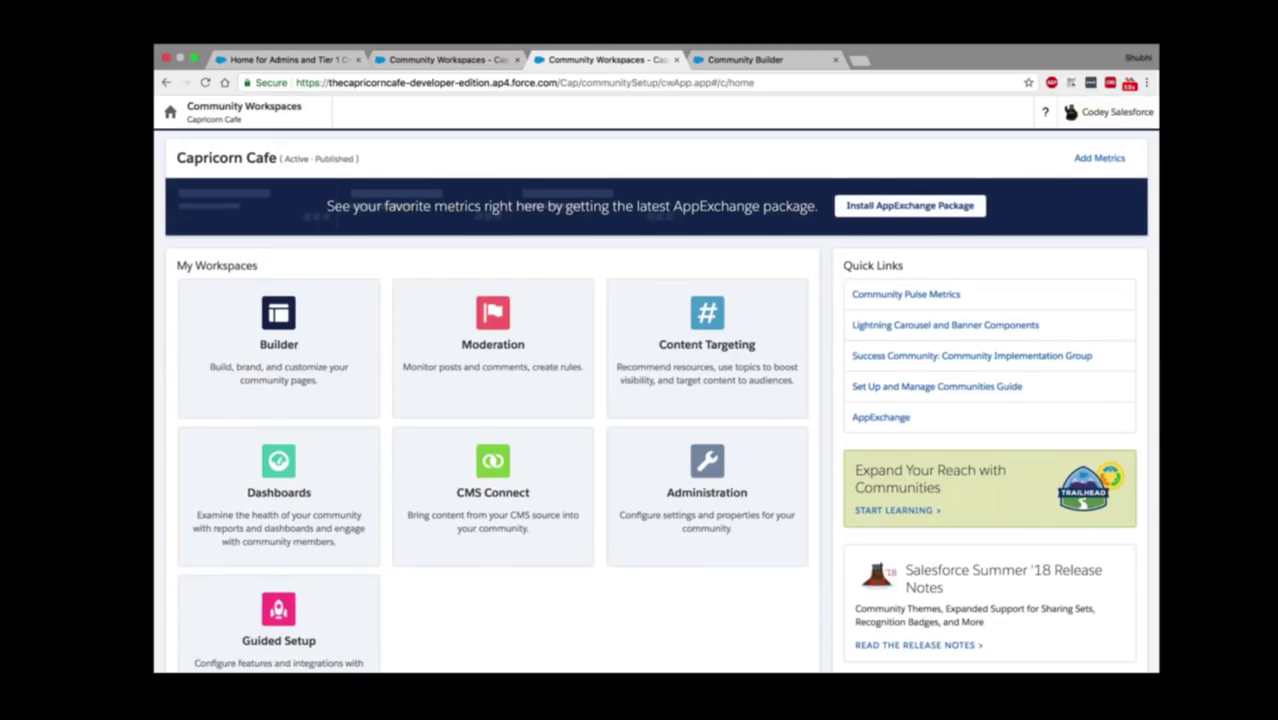
pyautogui.scroll(-2, 493, 300)
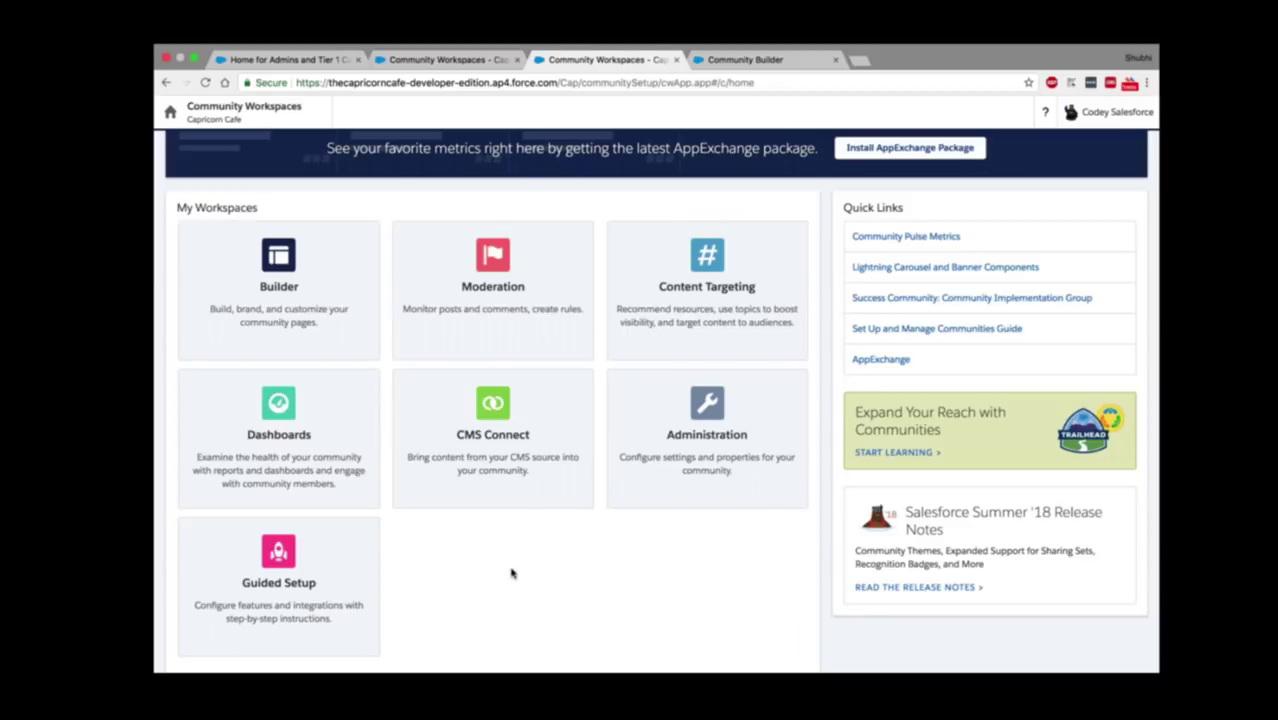
pyautogui.scroll(-1, 511, 573)
pyautogui.scroll(-1, 511, 573)
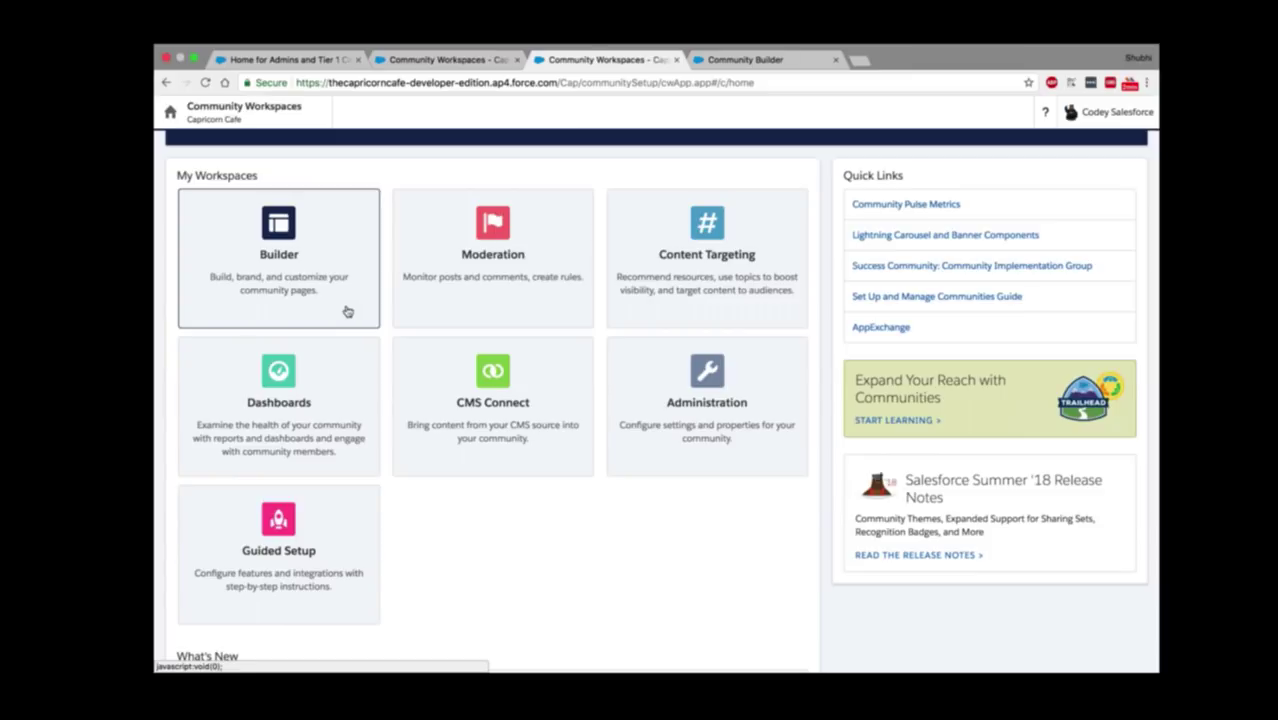
# Step: Switch to the already open Community Builder and look over the Home page layout from header to footer
pyautogui.click(799, 64)
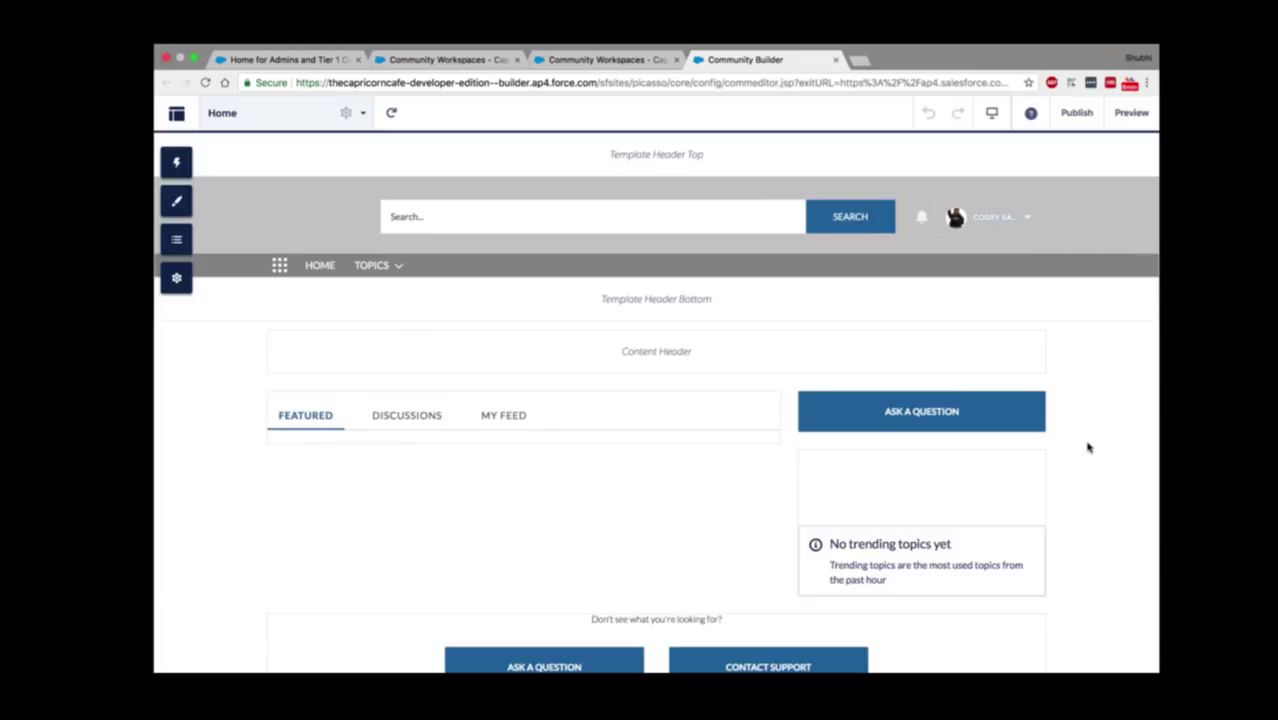
pyautogui.scroll(-1, 1088, 448)
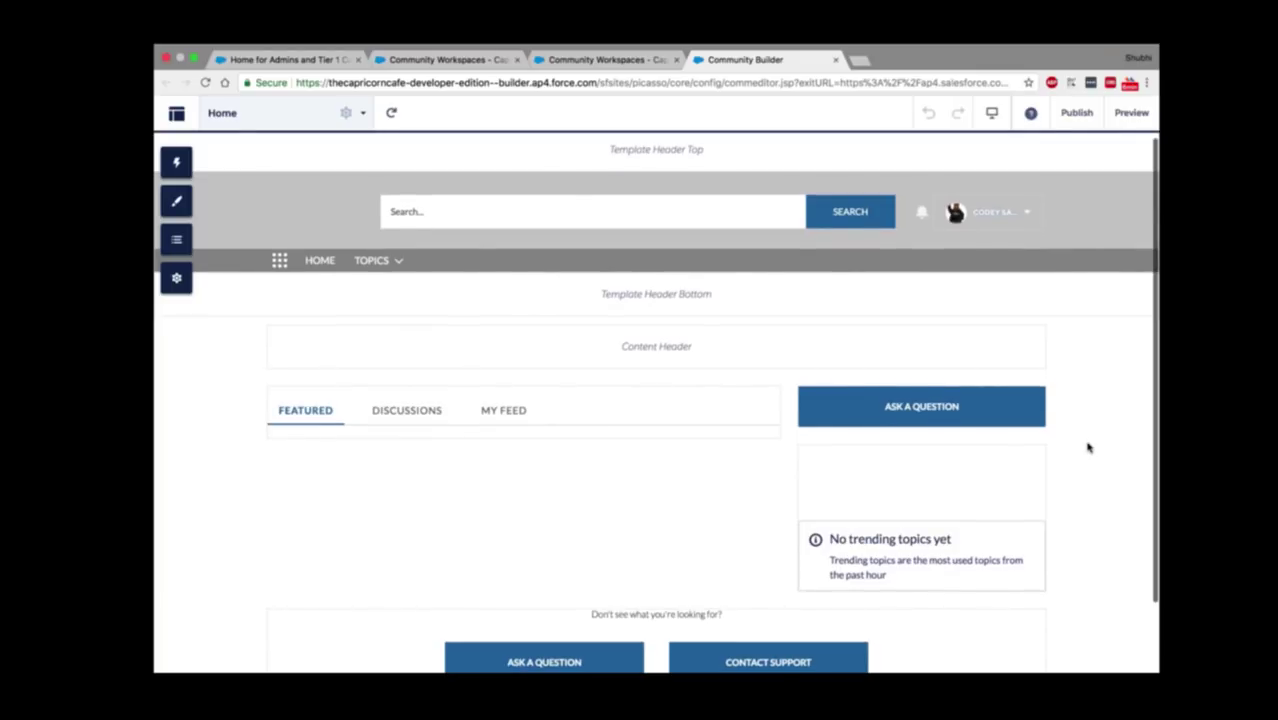
pyautogui.scroll(-2, 1088, 448)
pyautogui.scroll(-1, 1088, 448)
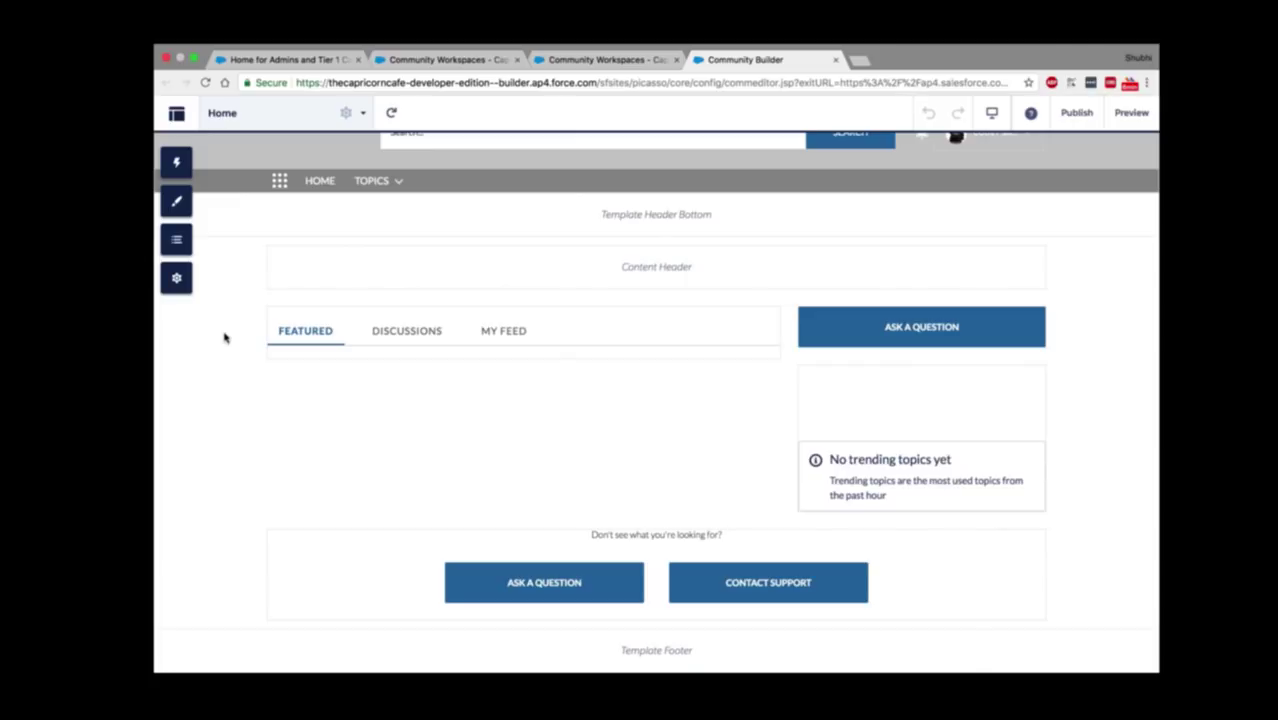
pyautogui.scroll(1, 224, 337)
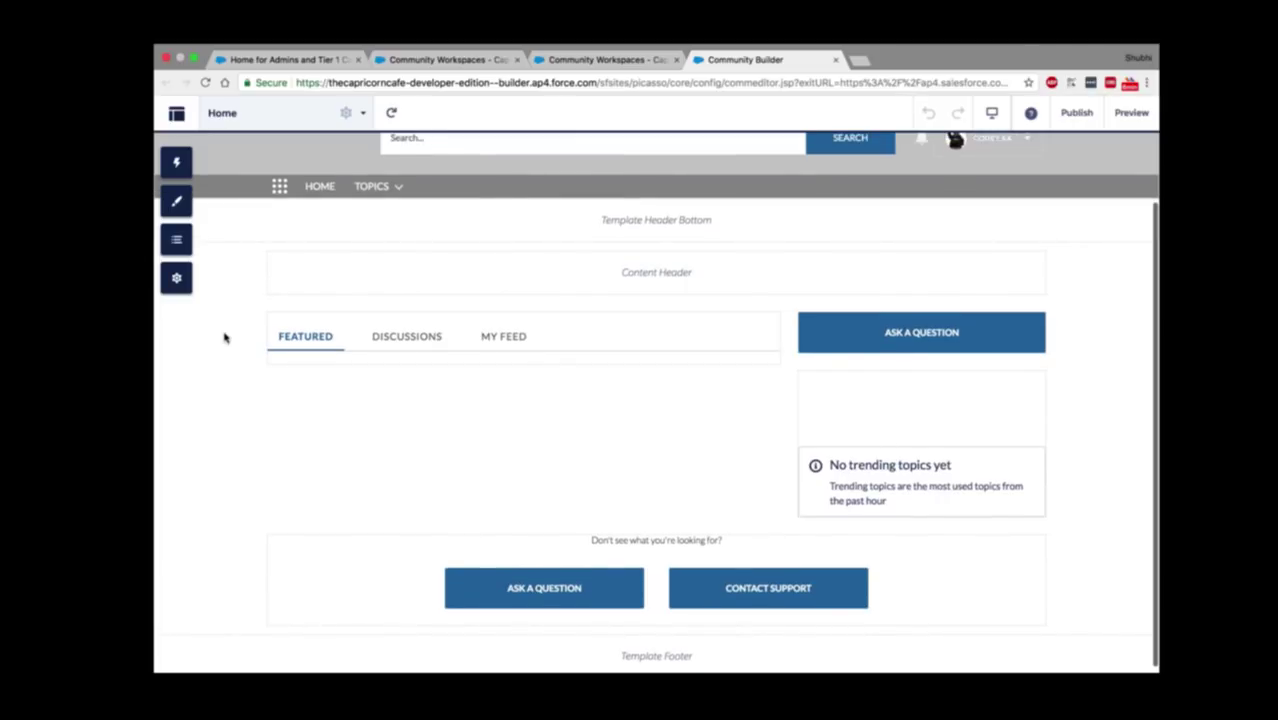
pyautogui.scroll(3, 224, 337)
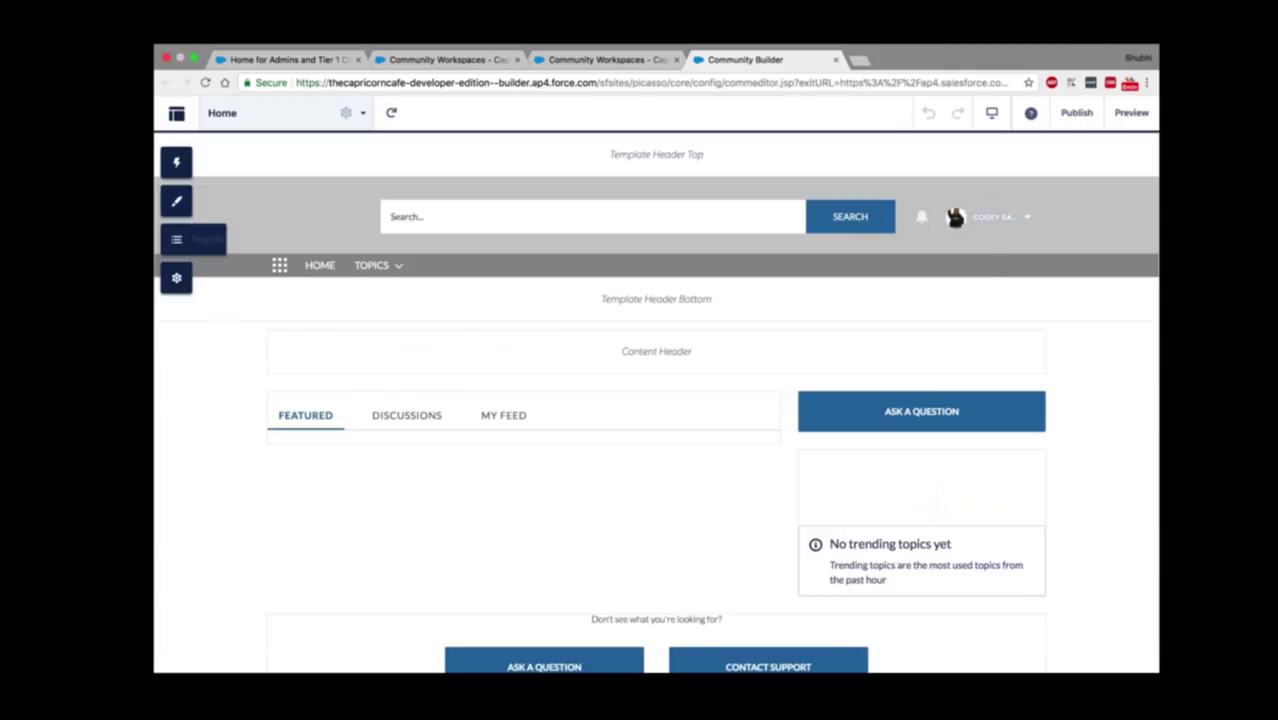
# Step: Open the Change Theme gallery from the community's theme settings and open the Jepson theme's details
pyautogui.click(186, 213)
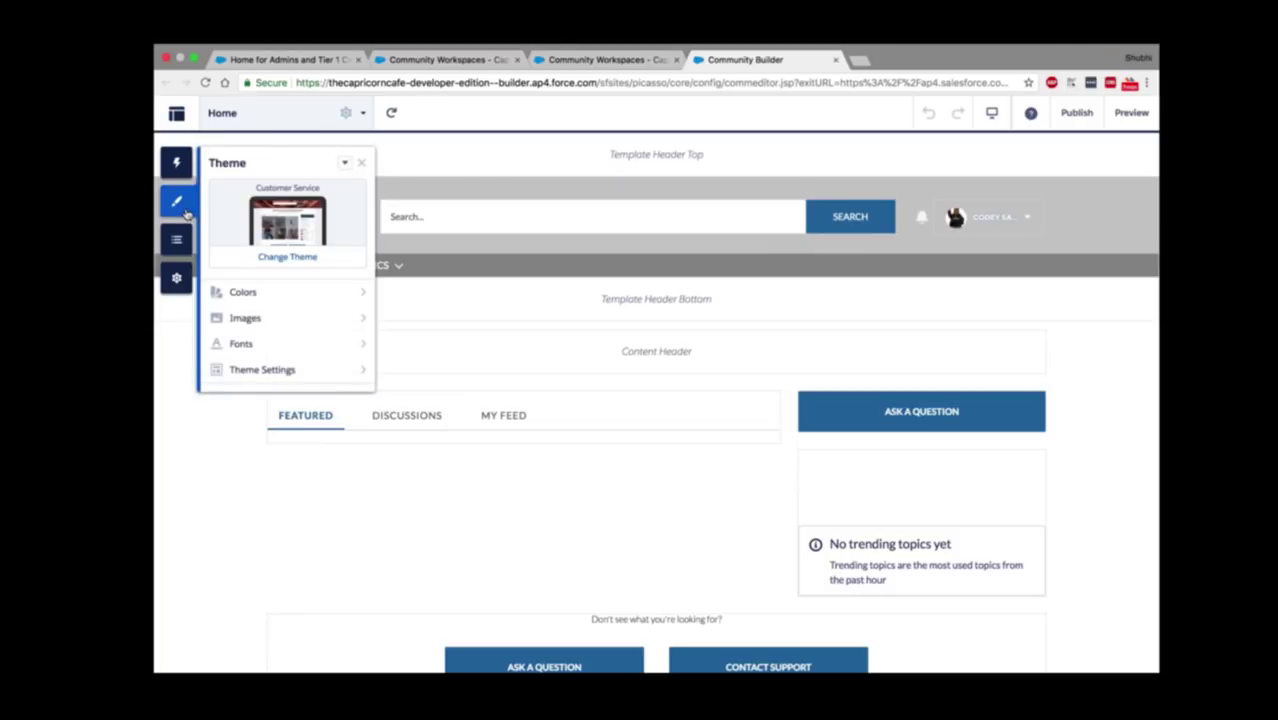
pyautogui.click(331, 261)
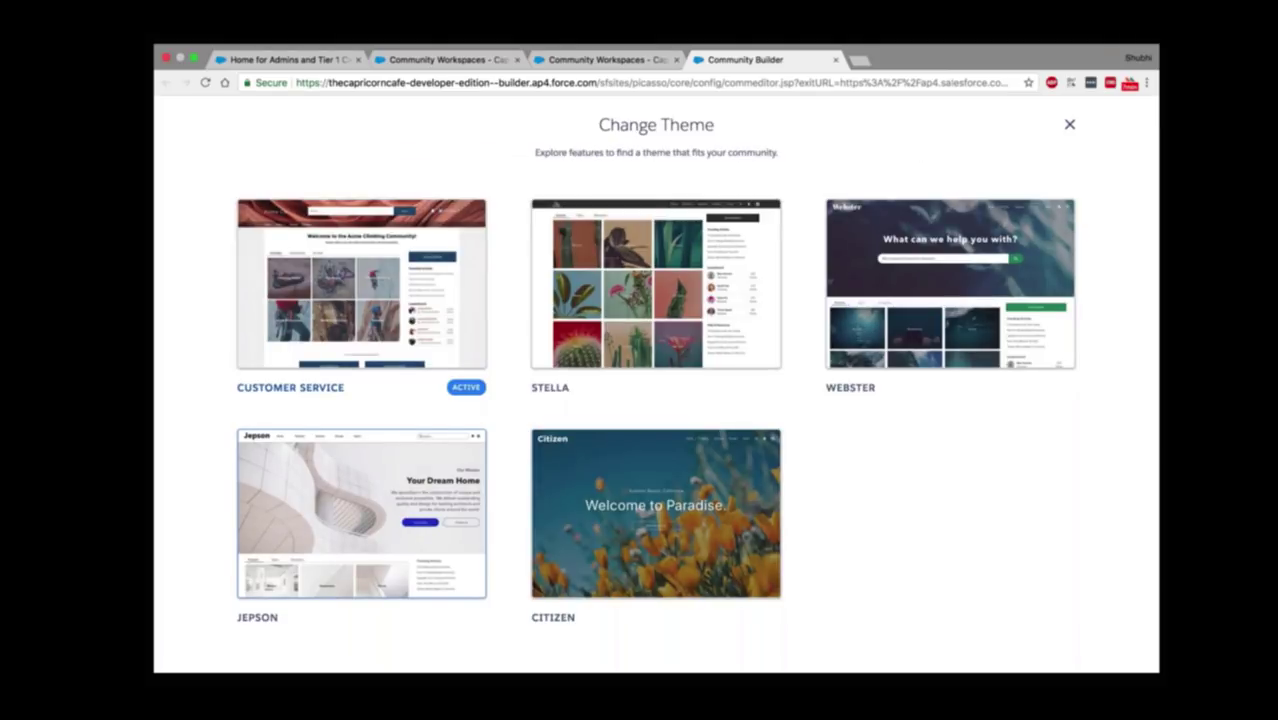
pyautogui.click(361, 513)
# Step: Examine the Jepson theme's features and its desktop and mobile preview images
pyautogui.scroll(-1, 1079, 410)
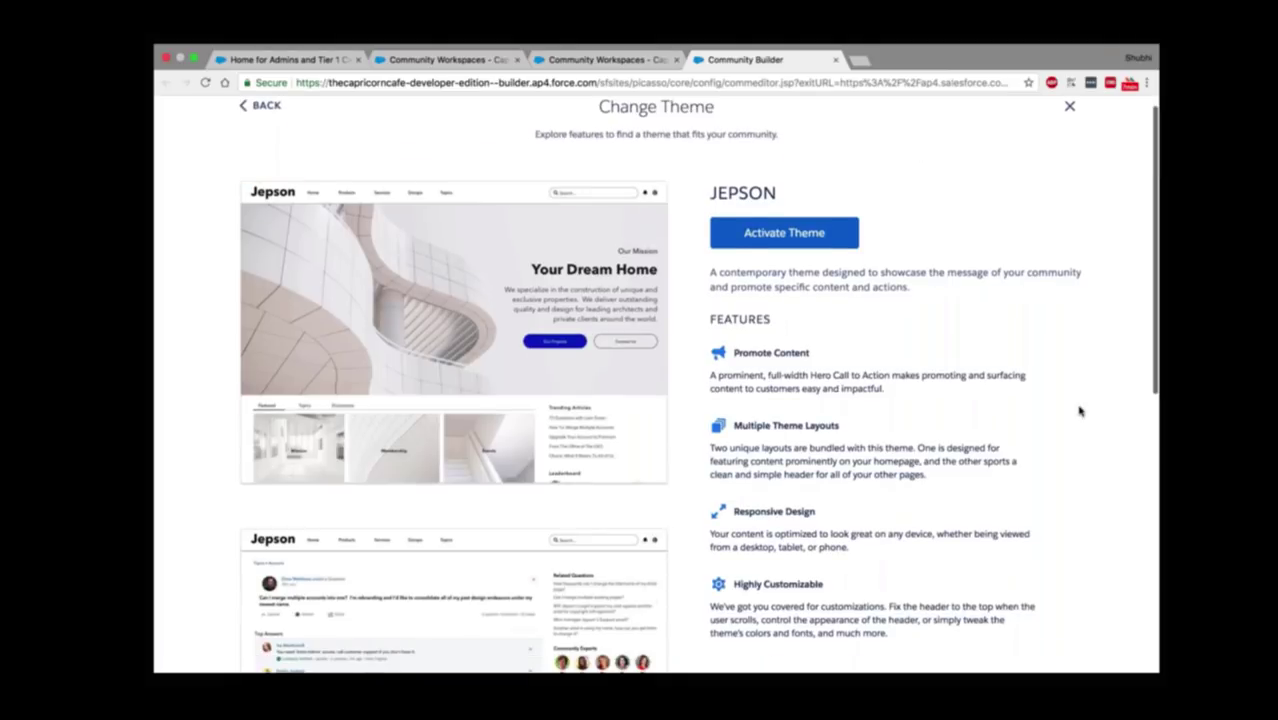
pyautogui.scroll(-1, 1079, 410)
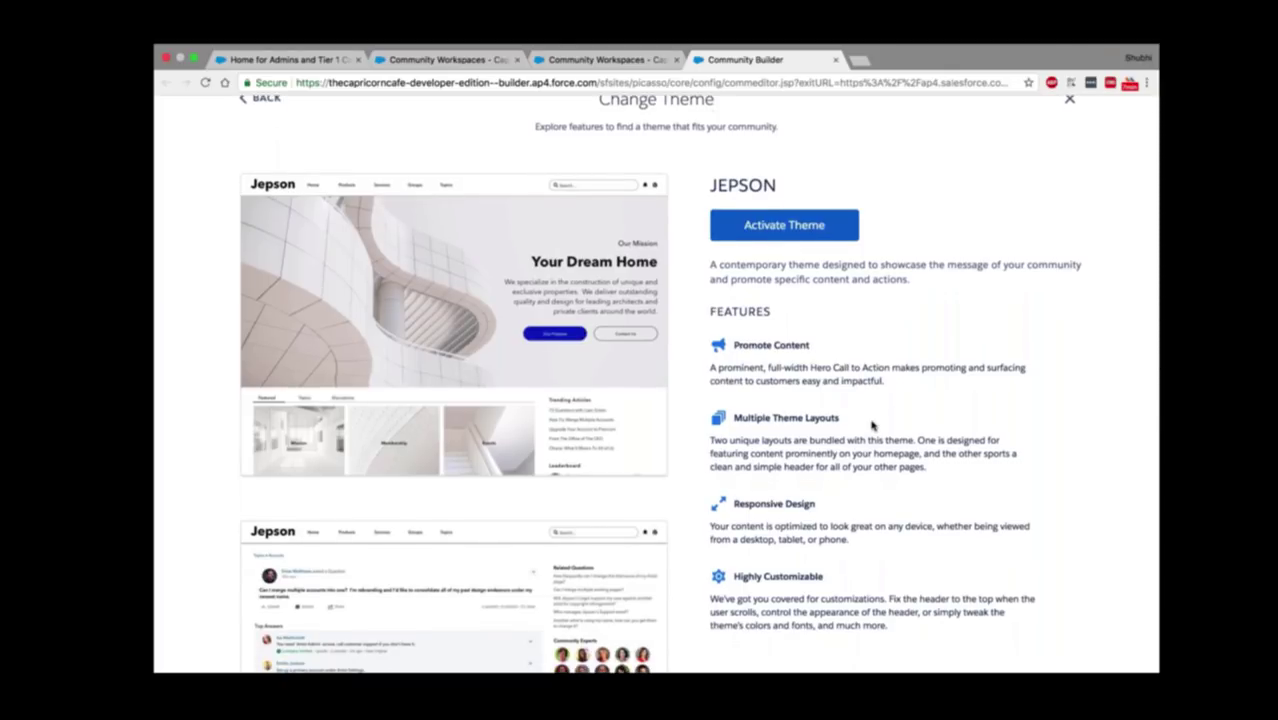
pyautogui.scroll(-1, 871, 425)
pyautogui.scroll(-3, 871, 425)
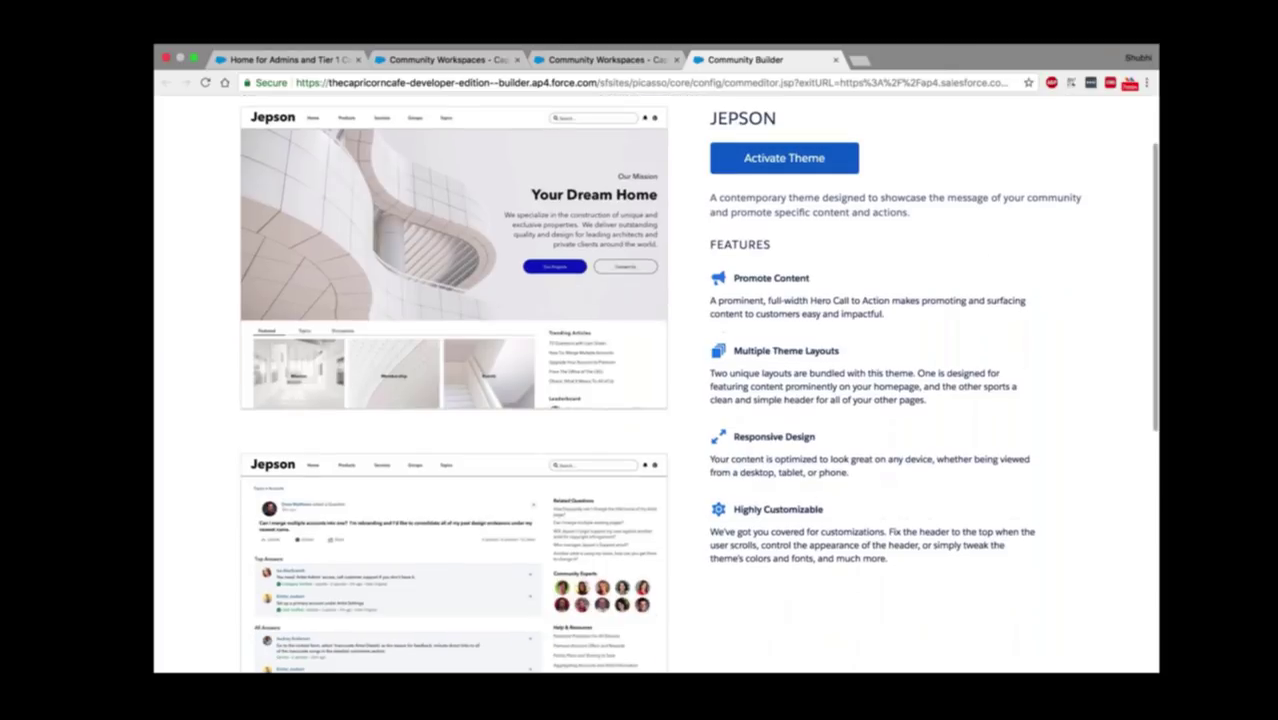
pyautogui.scroll(-3, 849, 413)
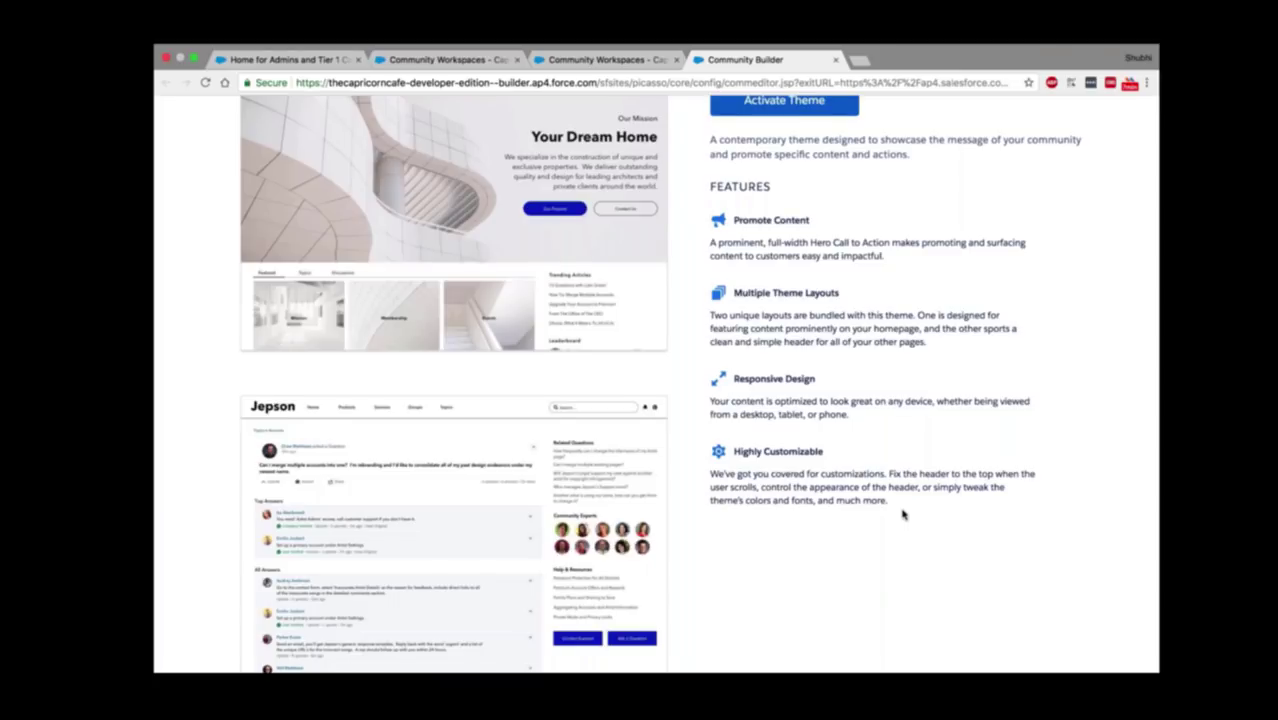
pyautogui.scroll(-1, 903, 515)
pyautogui.scroll(-2, 903, 515)
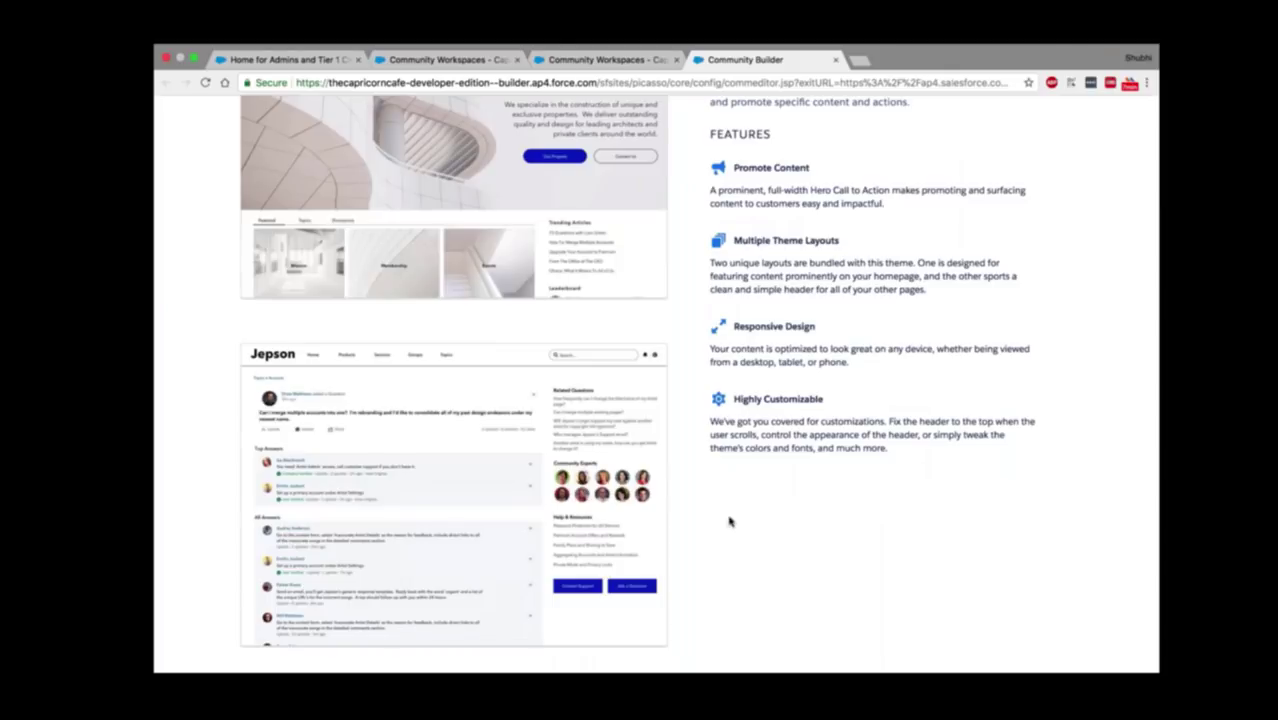
pyautogui.scroll(1, 731, 517)
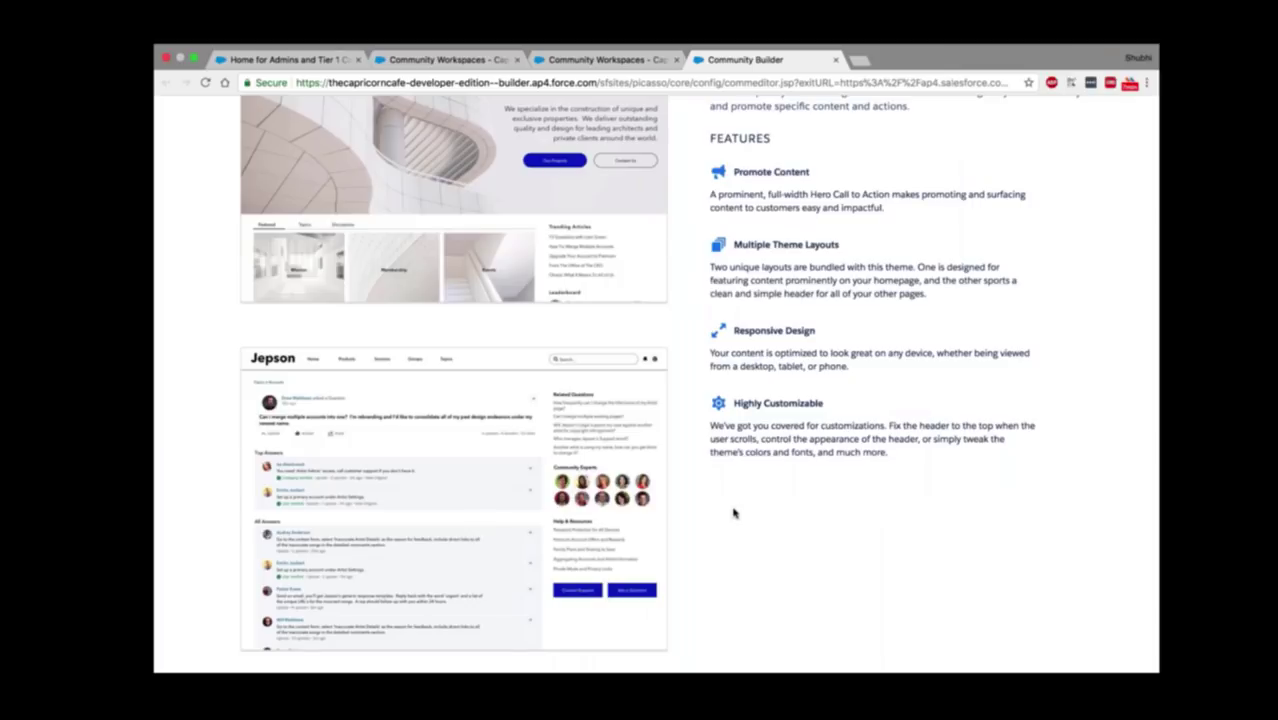
pyautogui.scroll(5, 733, 513)
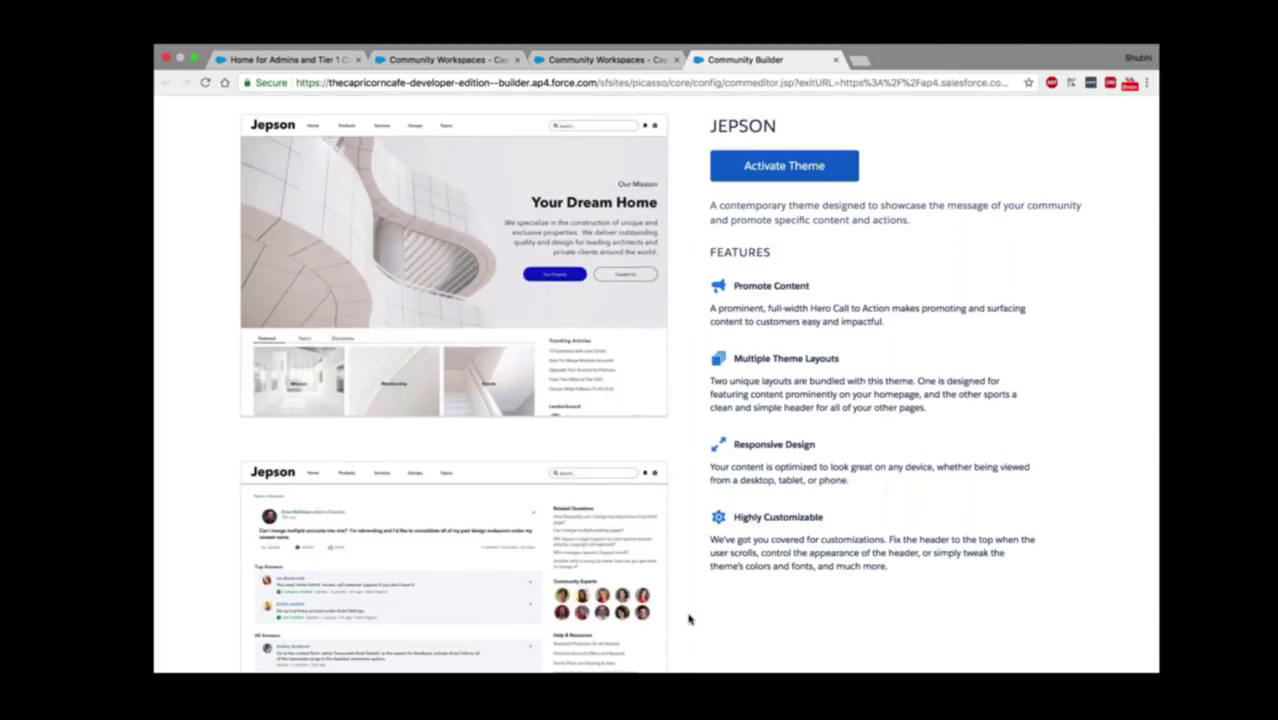
pyautogui.scroll(-1, 688, 619)
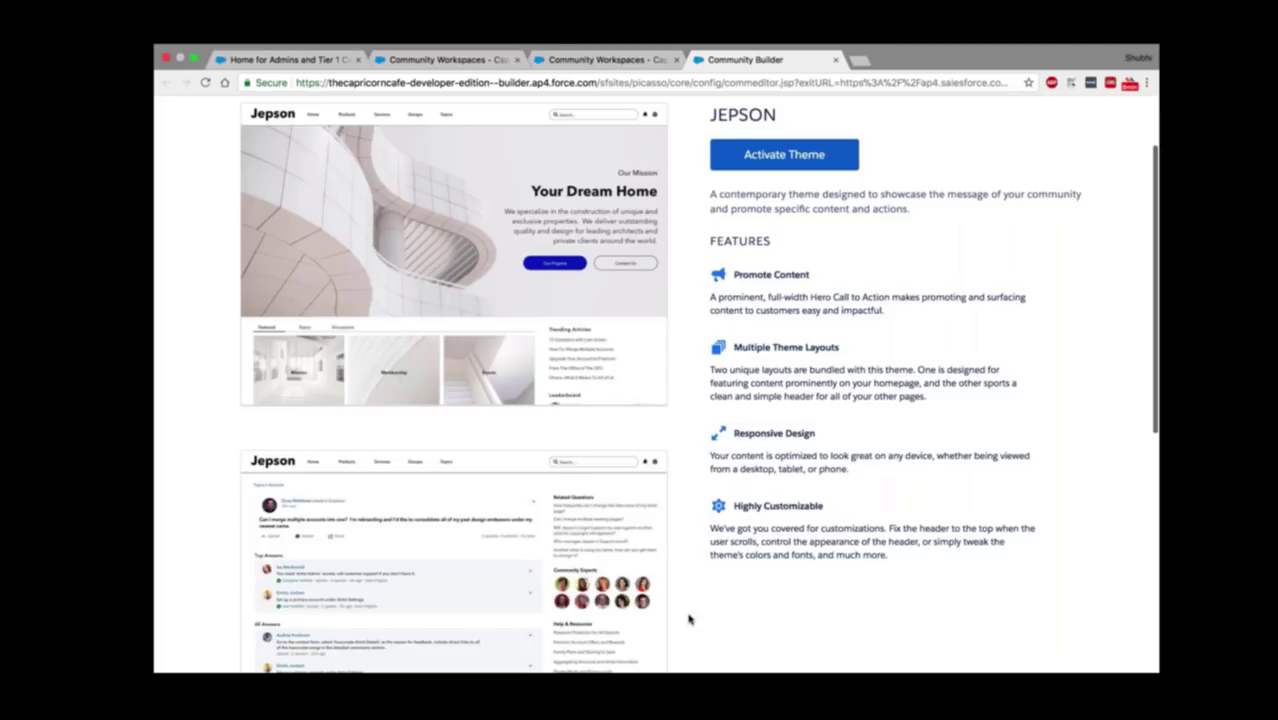
pyautogui.scroll(-5, 688, 619)
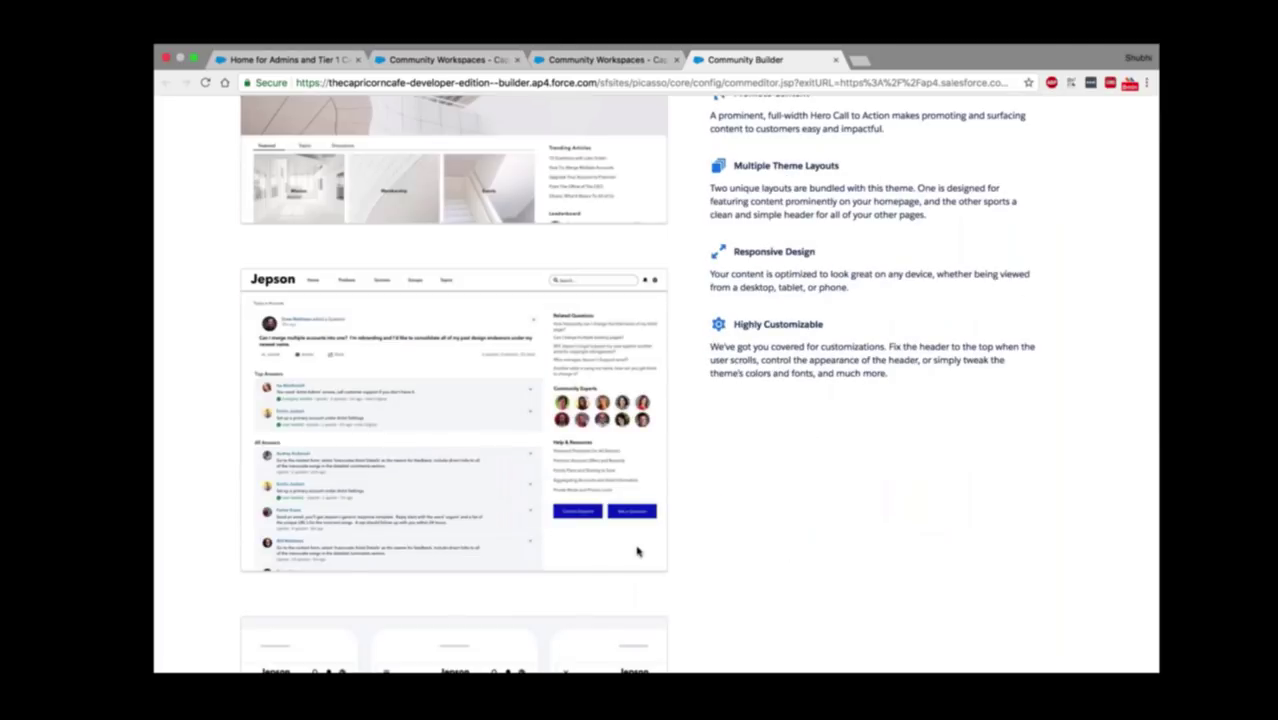
pyautogui.scroll(-1, 637, 551)
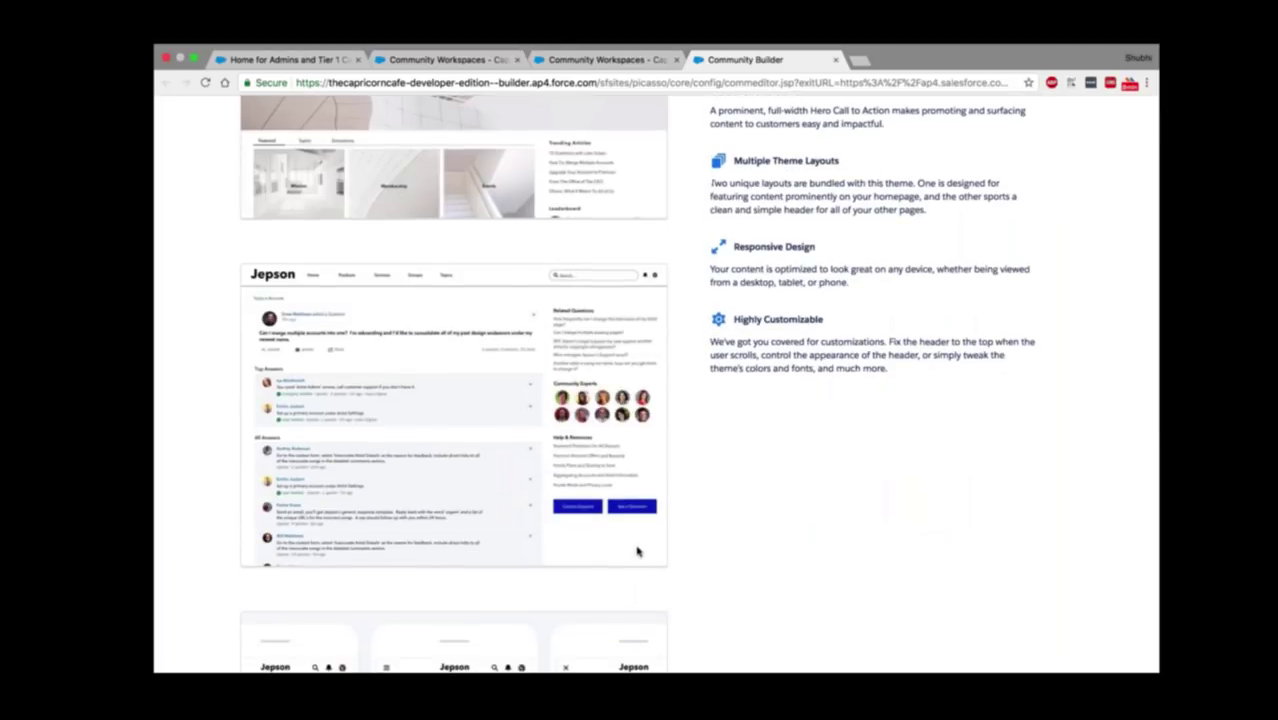
pyautogui.scroll(-8, 637, 551)
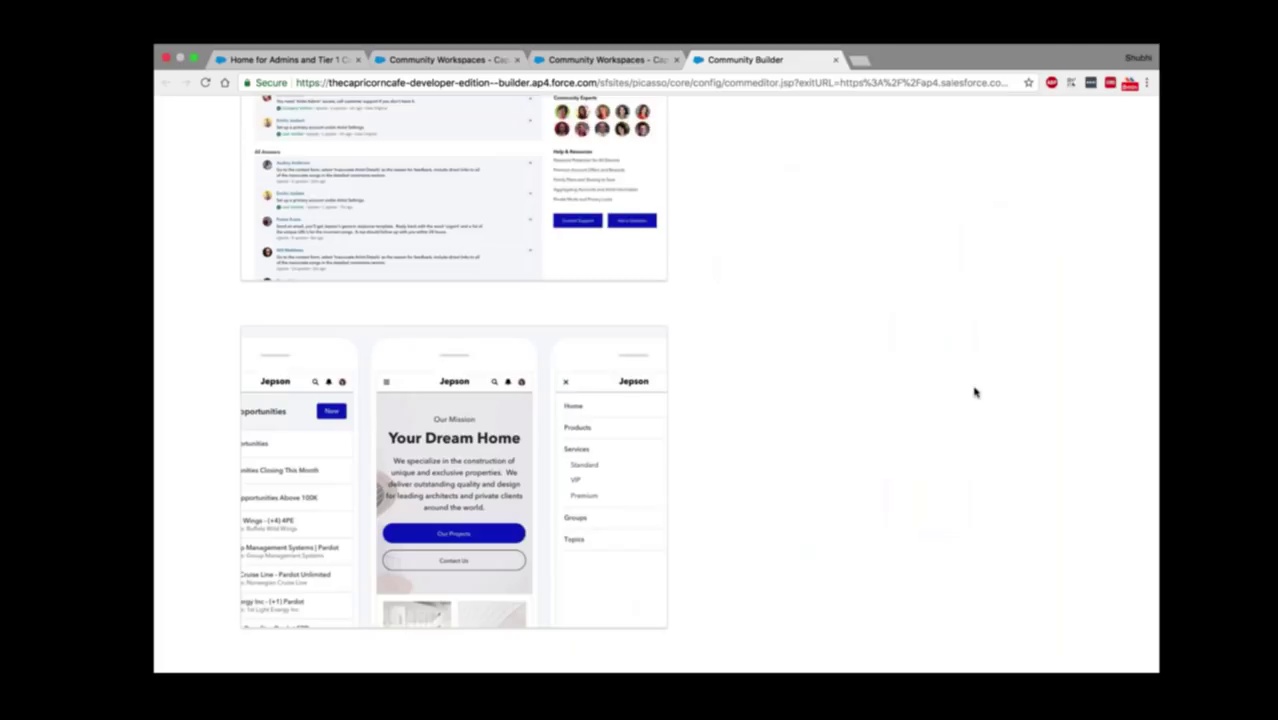
# Step: Activate the Jepson theme with the Replace and start fresh version
pyautogui.scroll(1, 1018, 380)
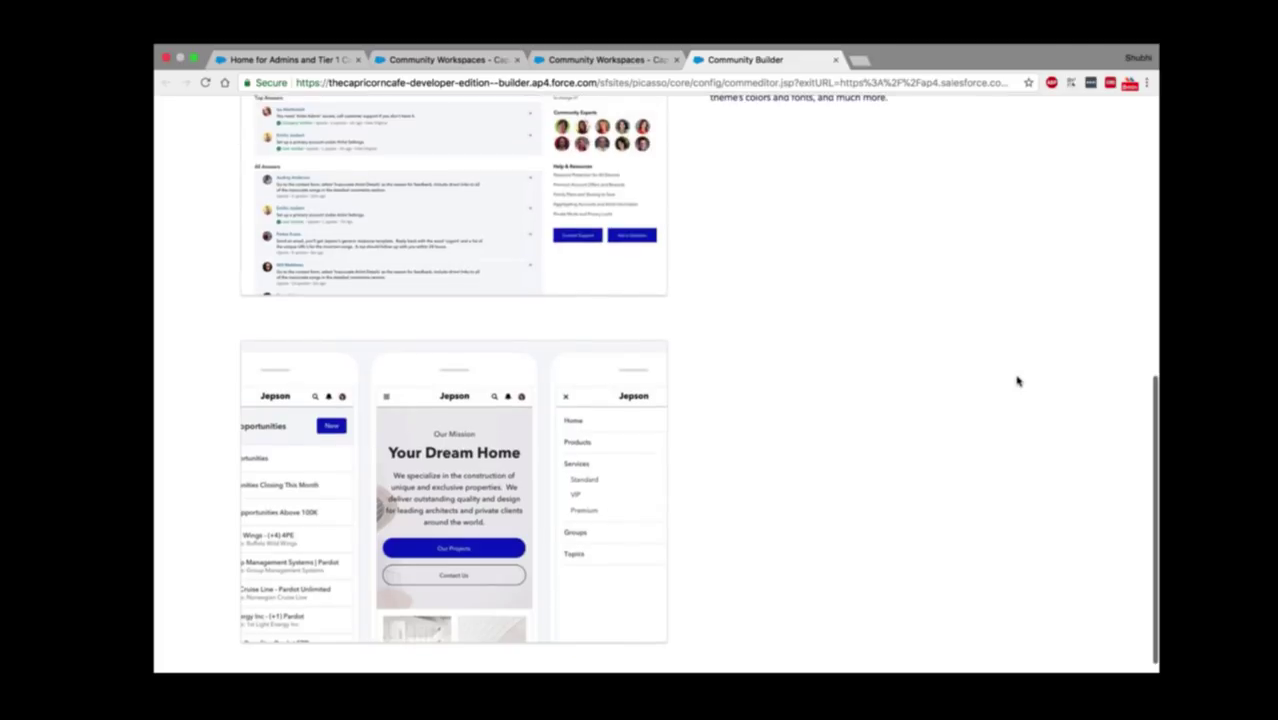
pyautogui.scroll(10, 1018, 380)
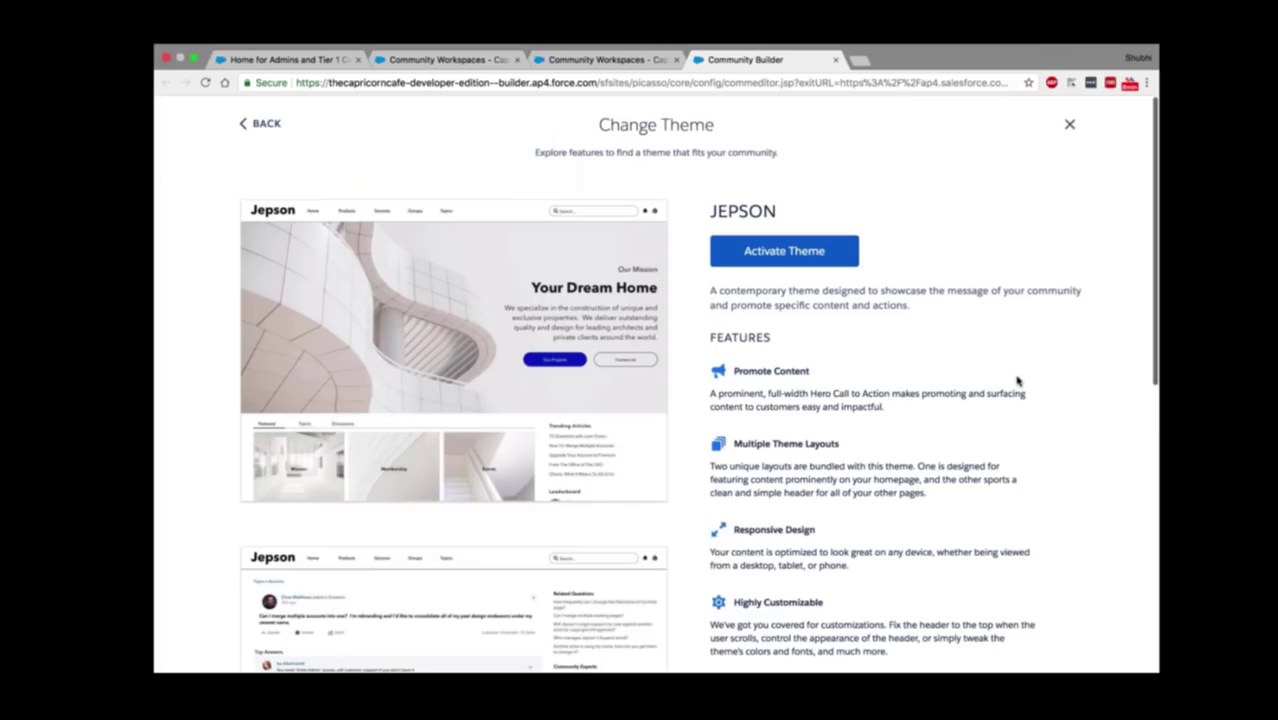
pyautogui.click(841, 262)
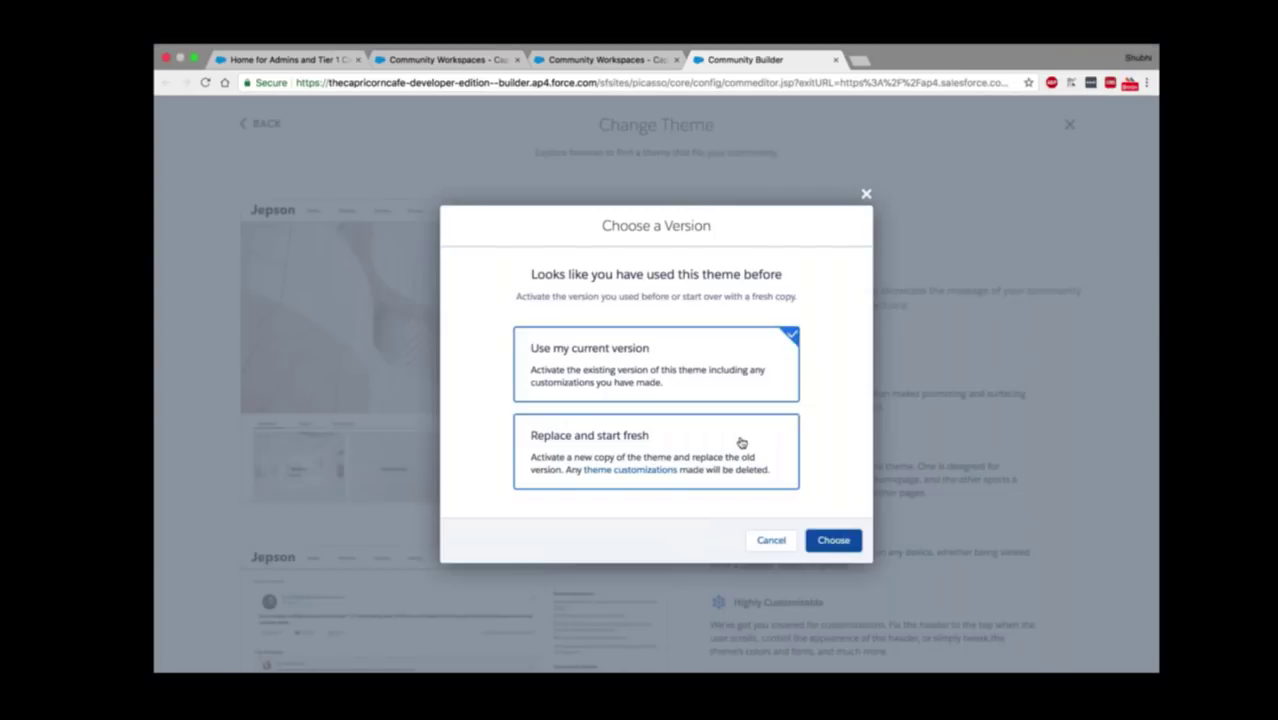
pyautogui.click(739, 446)
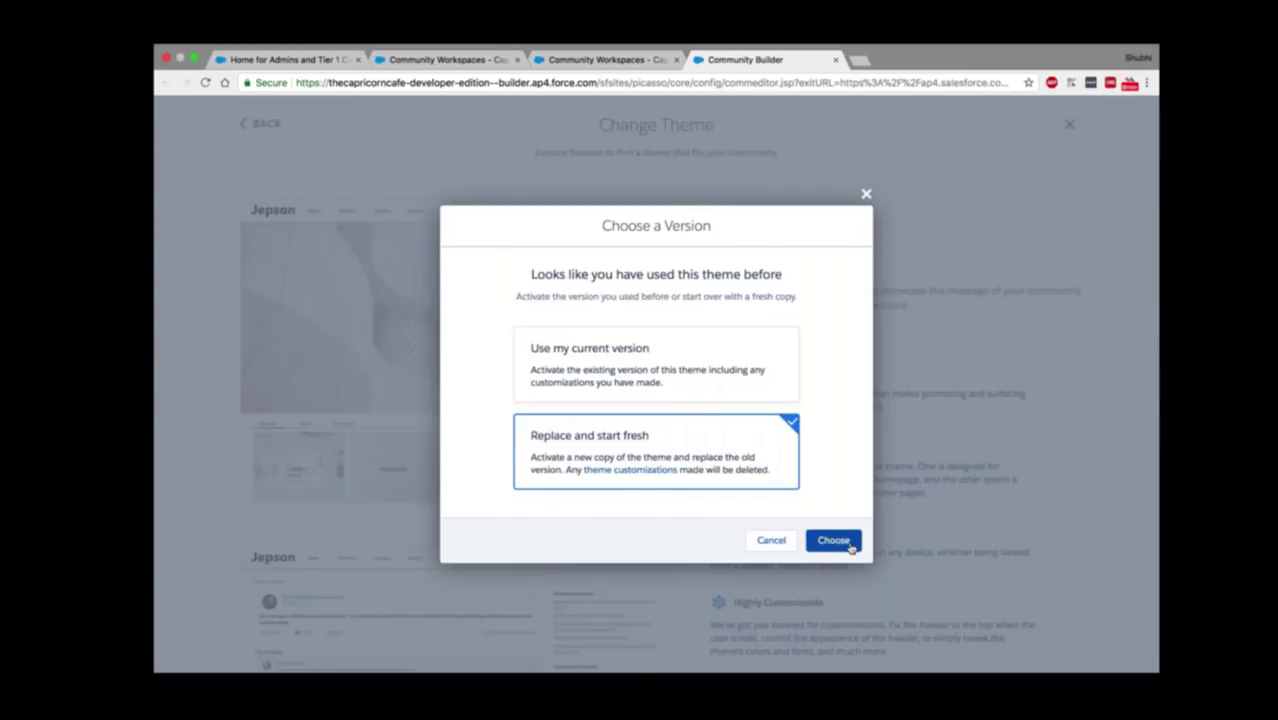
pyautogui.click(833, 540)
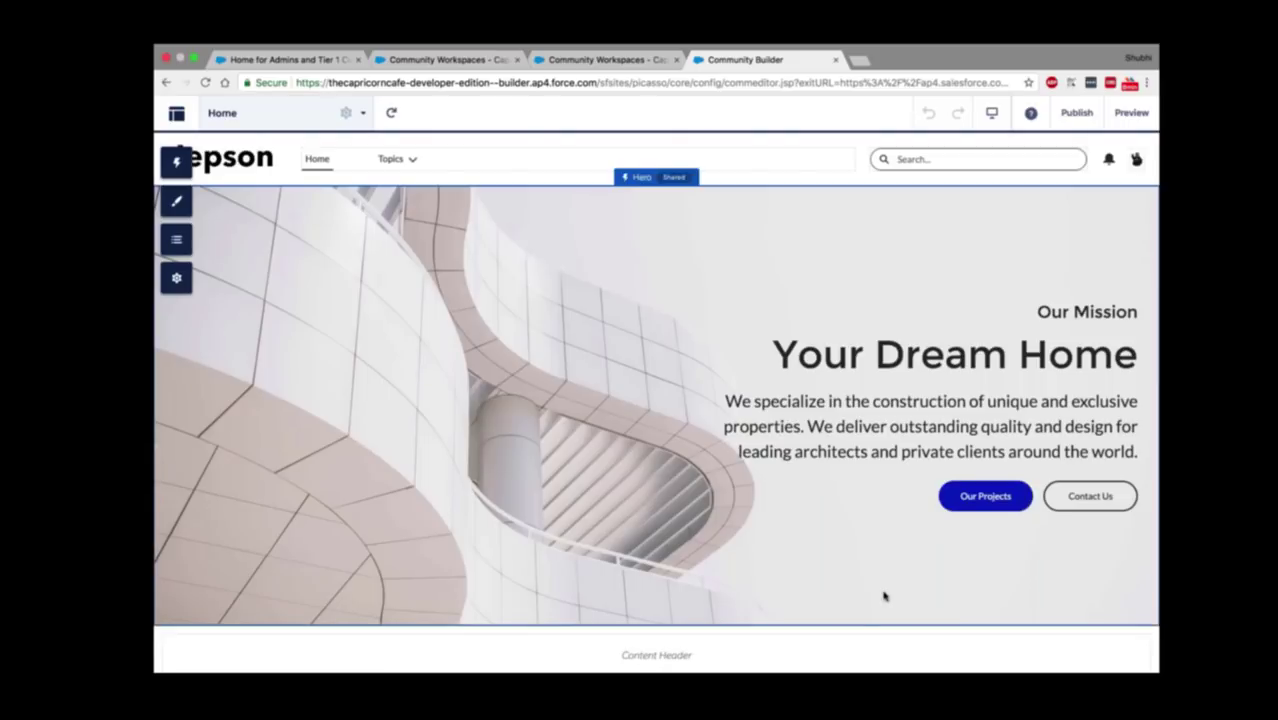
# Step: Look over the Home page in the Jepson theme, from the hero banner to the template footer
pyautogui.scroll(-1, 884, 596)
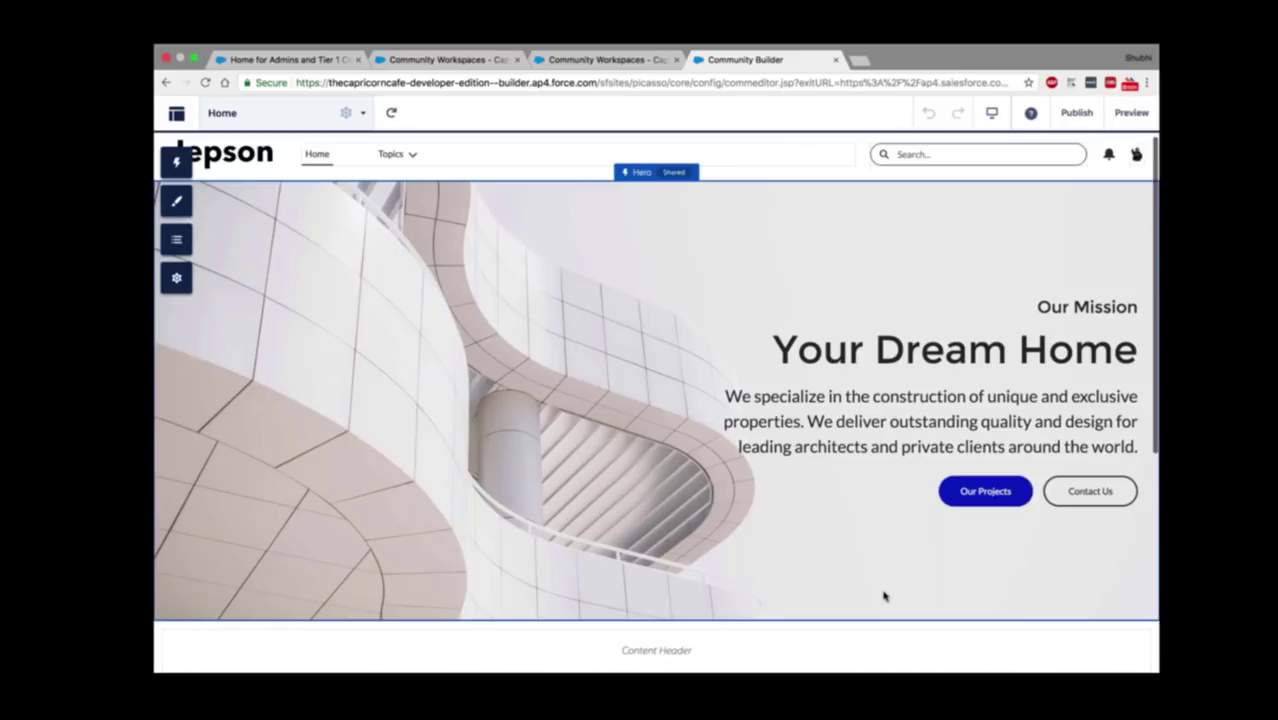
pyautogui.scroll(1, 884, 596)
pyautogui.scroll(-1, 884, 596)
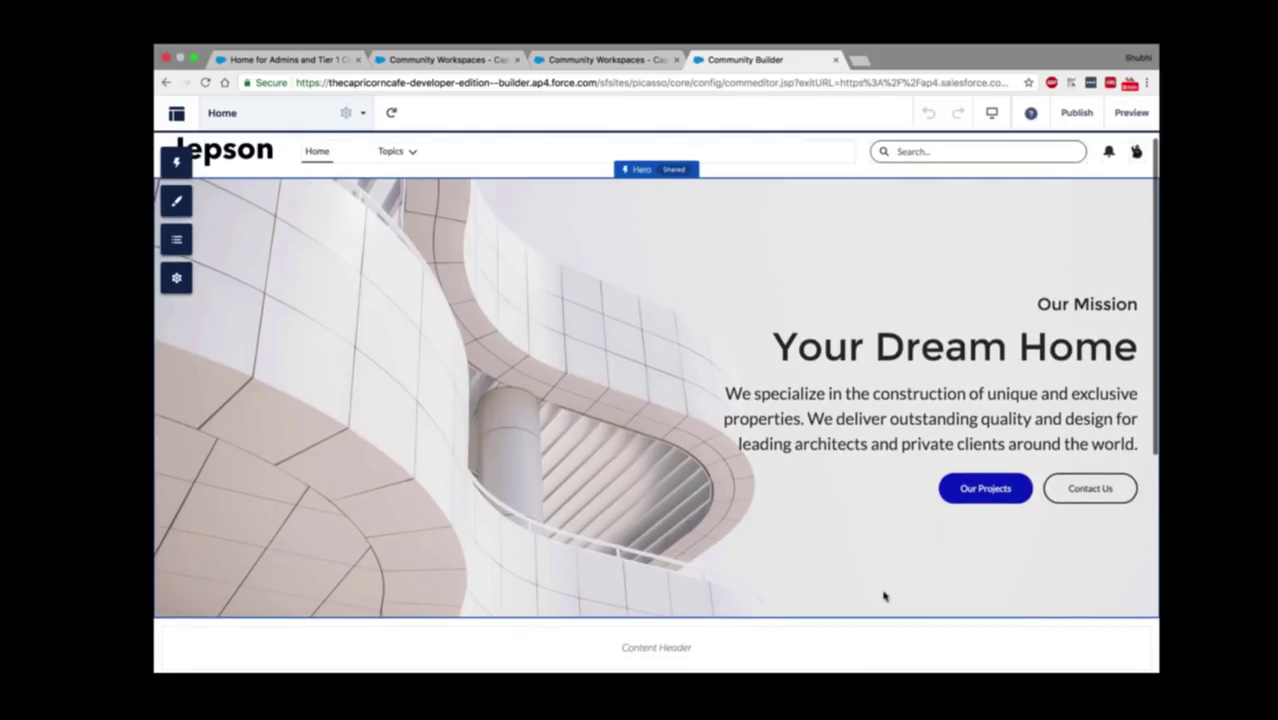
pyautogui.scroll(-1, 884, 596)
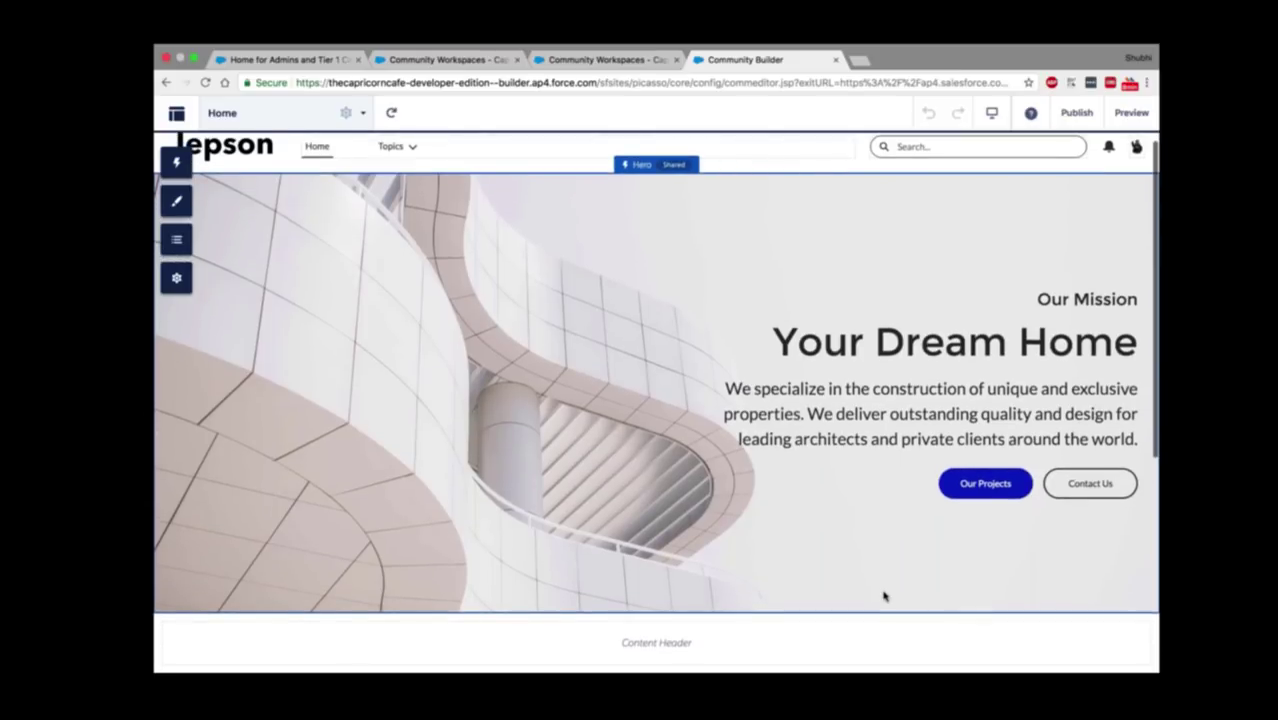
pyautogui.scroll(-2, 884, 596)
pyautogui.scroll(-5, 884, 596)
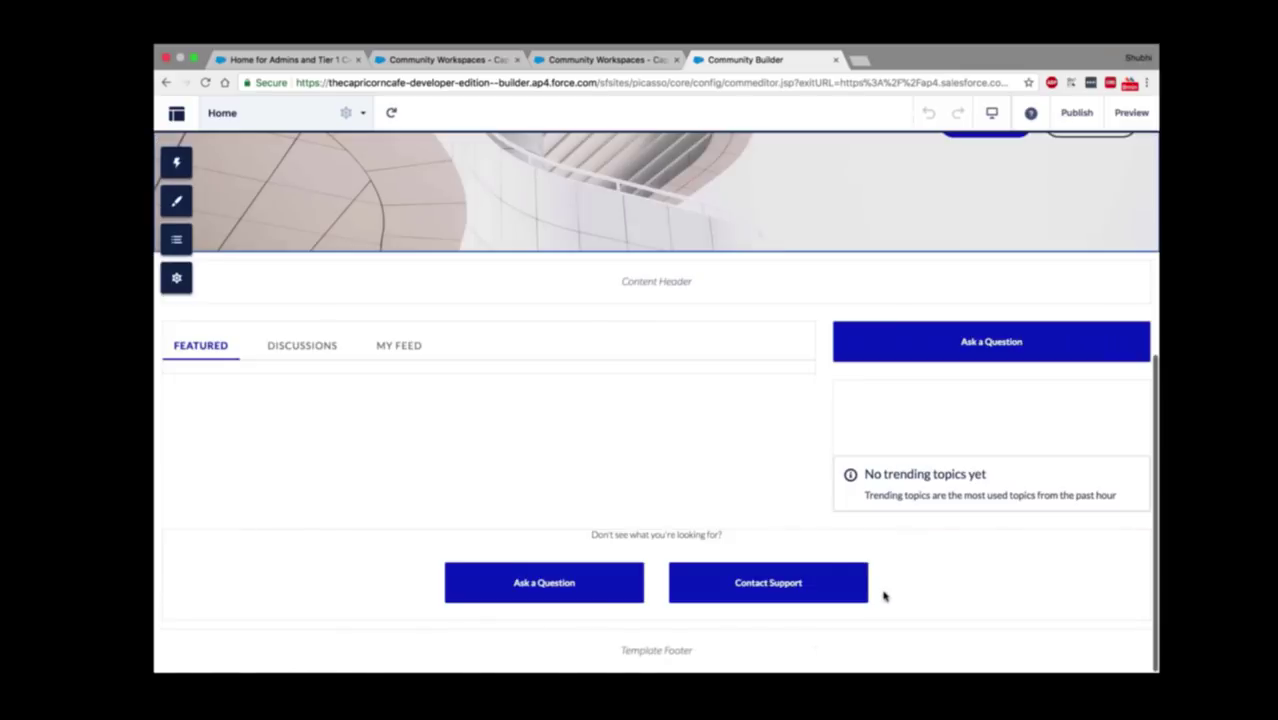
pyautogui.scroll(1, 884, 596)
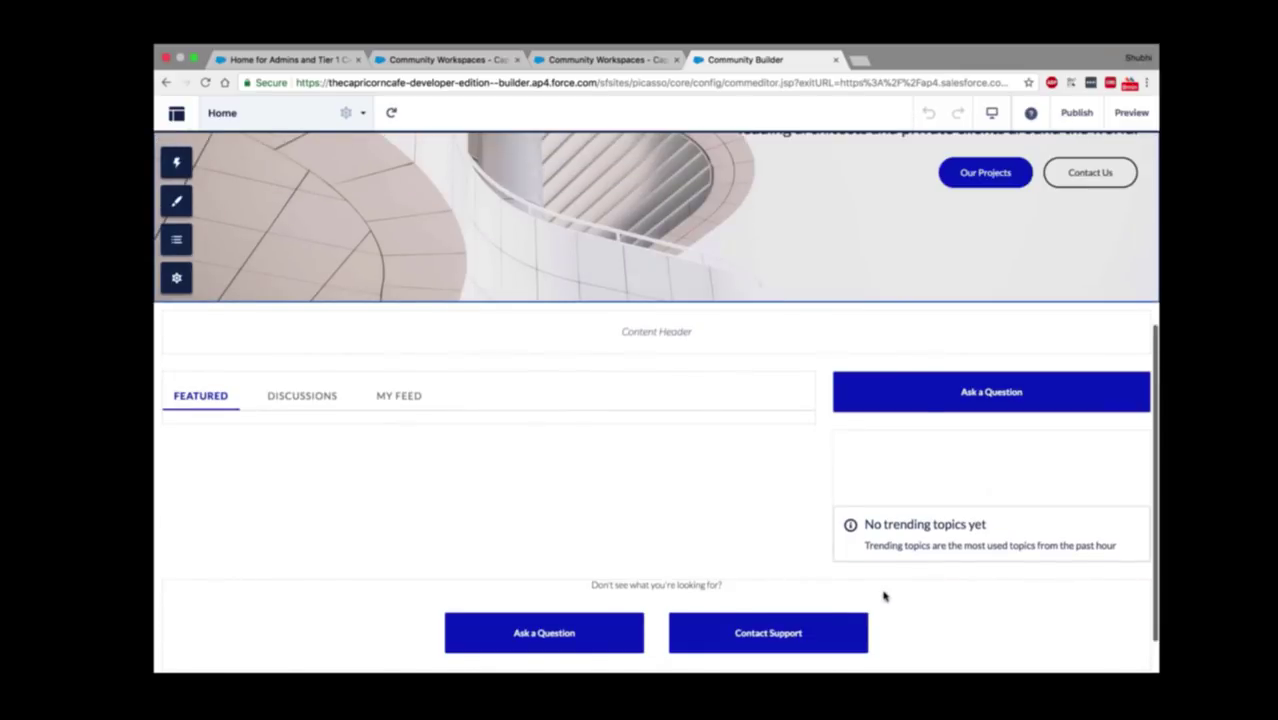
pyautogui.scroll(5, 884, 596)
pyautogui.scroll(1, 884, 596)
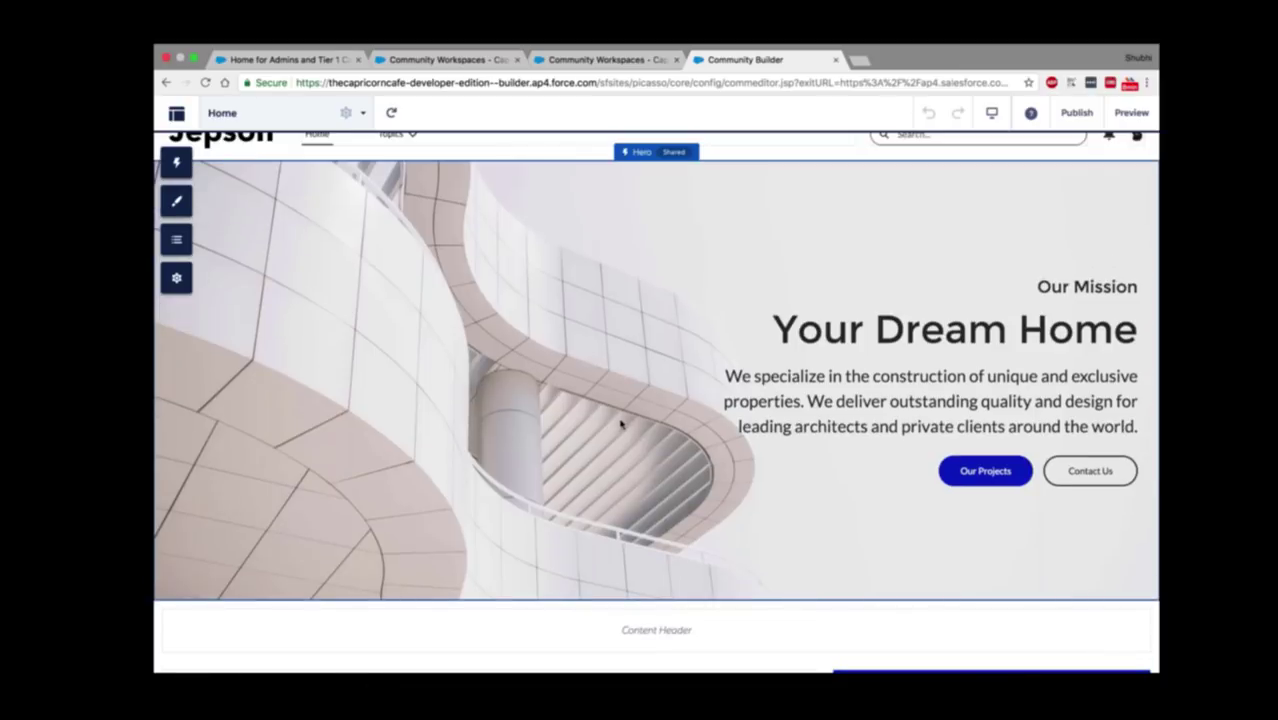
# Step: Replace the Home page hero's background image with Coffee1-banner from the Asset Library
pyautogui.click(619, 423)
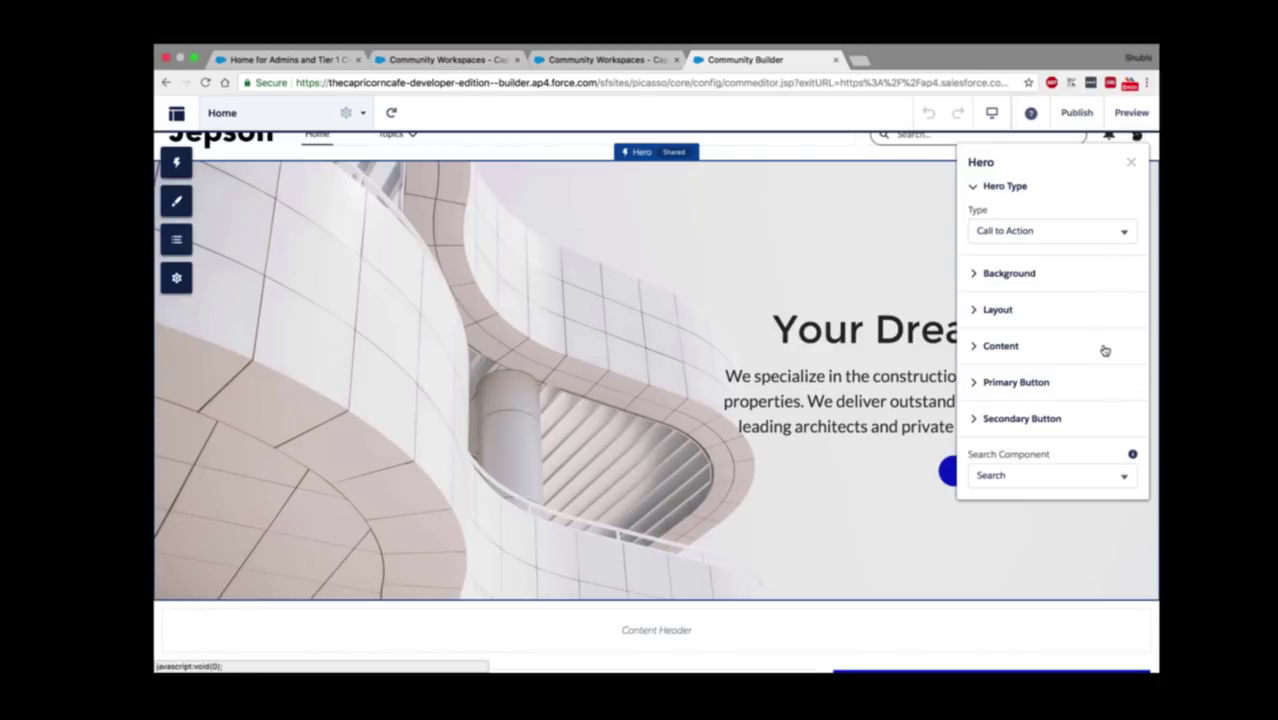
pyautogui.click(977, 280)
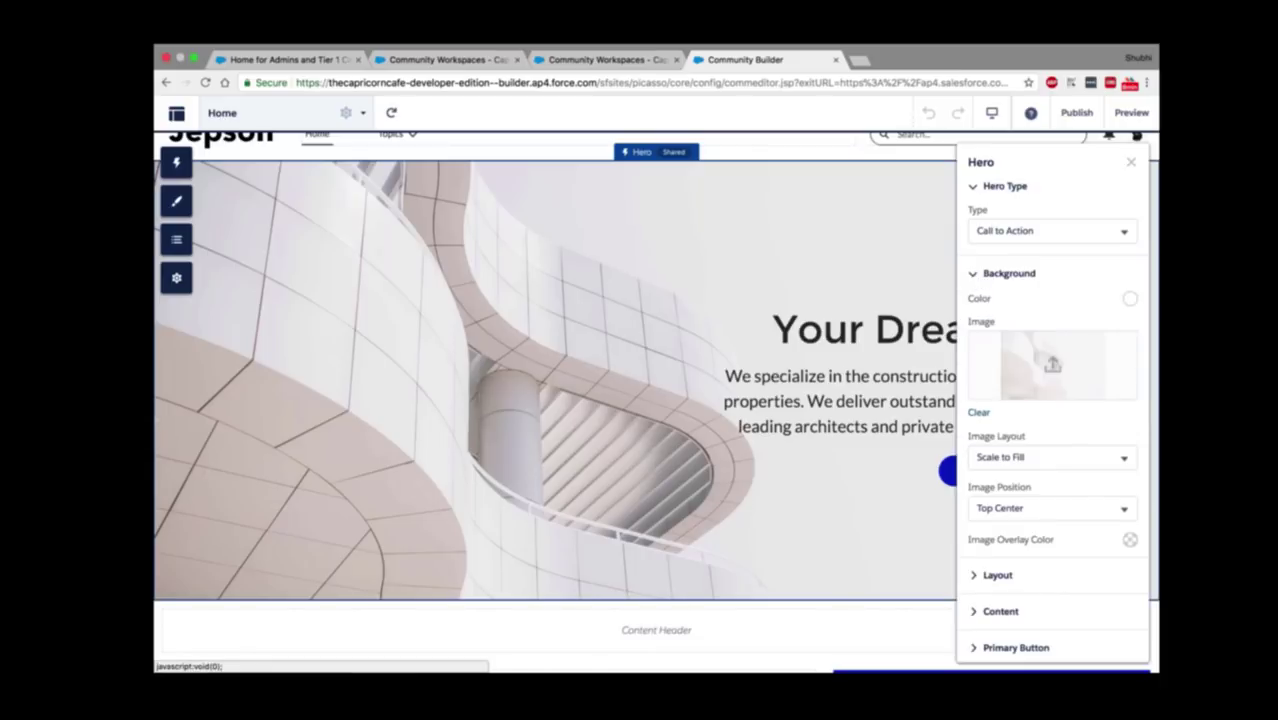
pyautogui.click(1056, 376)
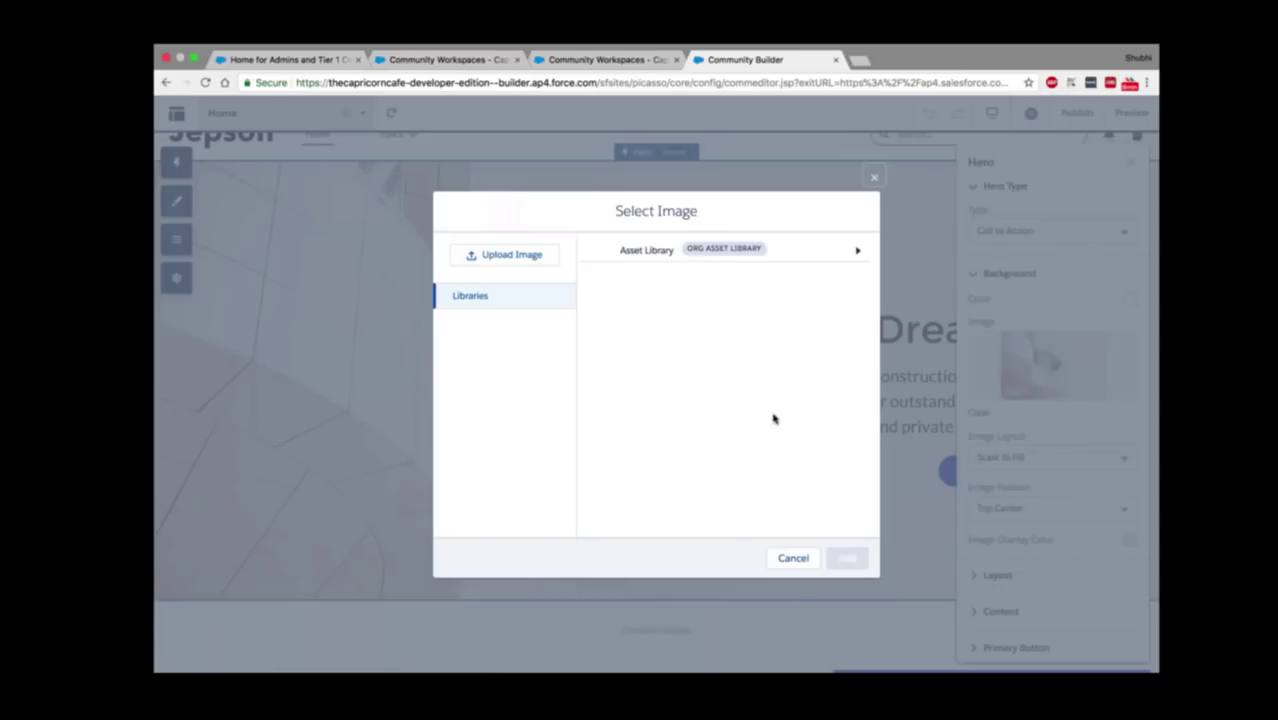
pyautogui.click(673, 254)
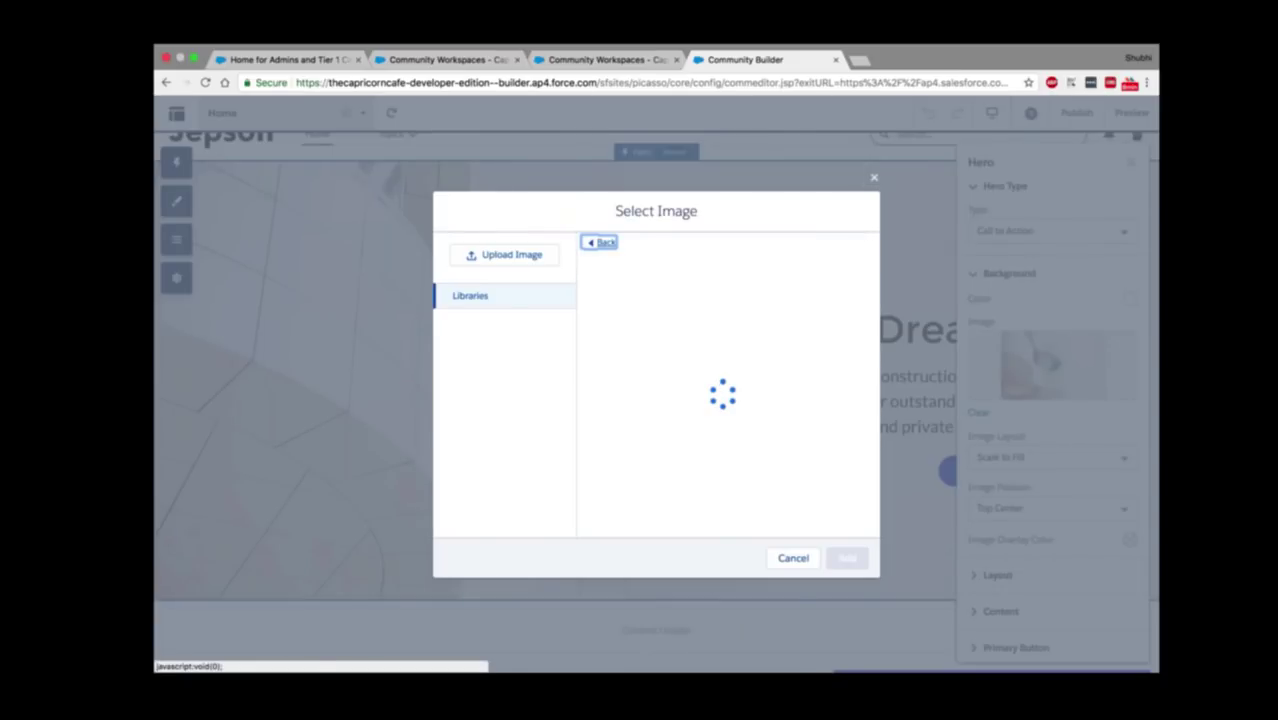
pyautogui.click(662, 277)
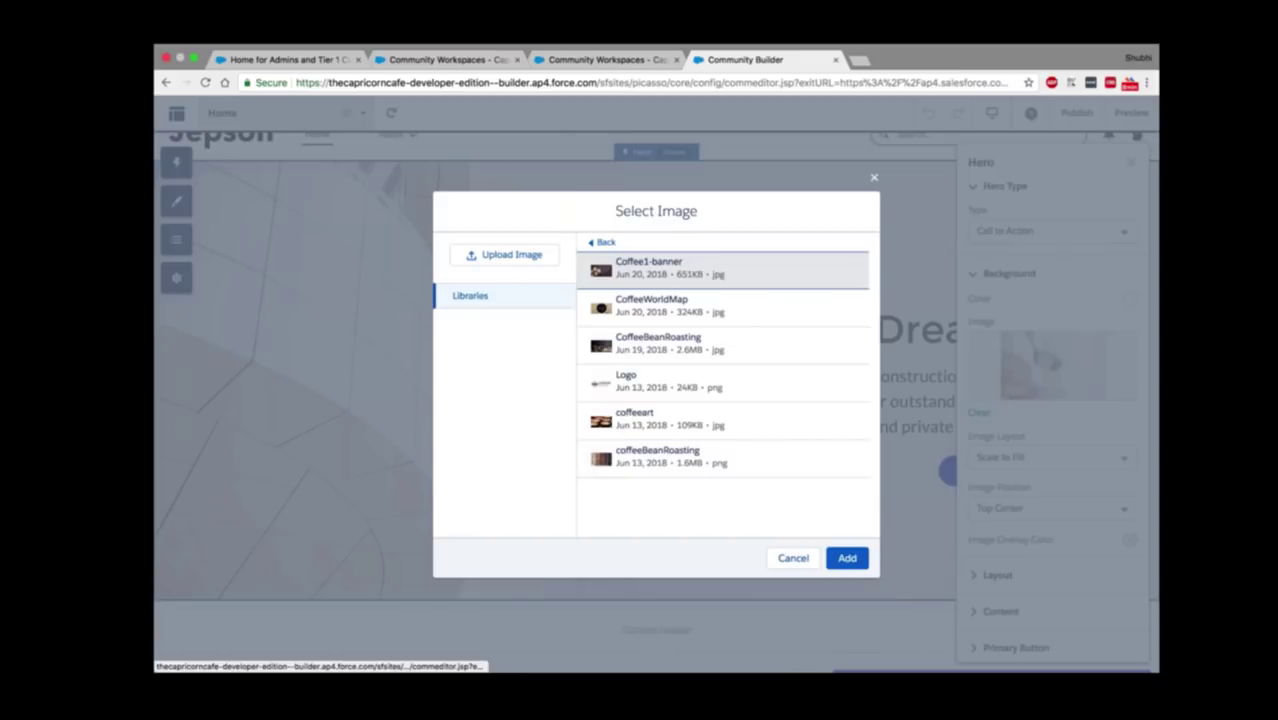
pyautogui.click(847, 558)
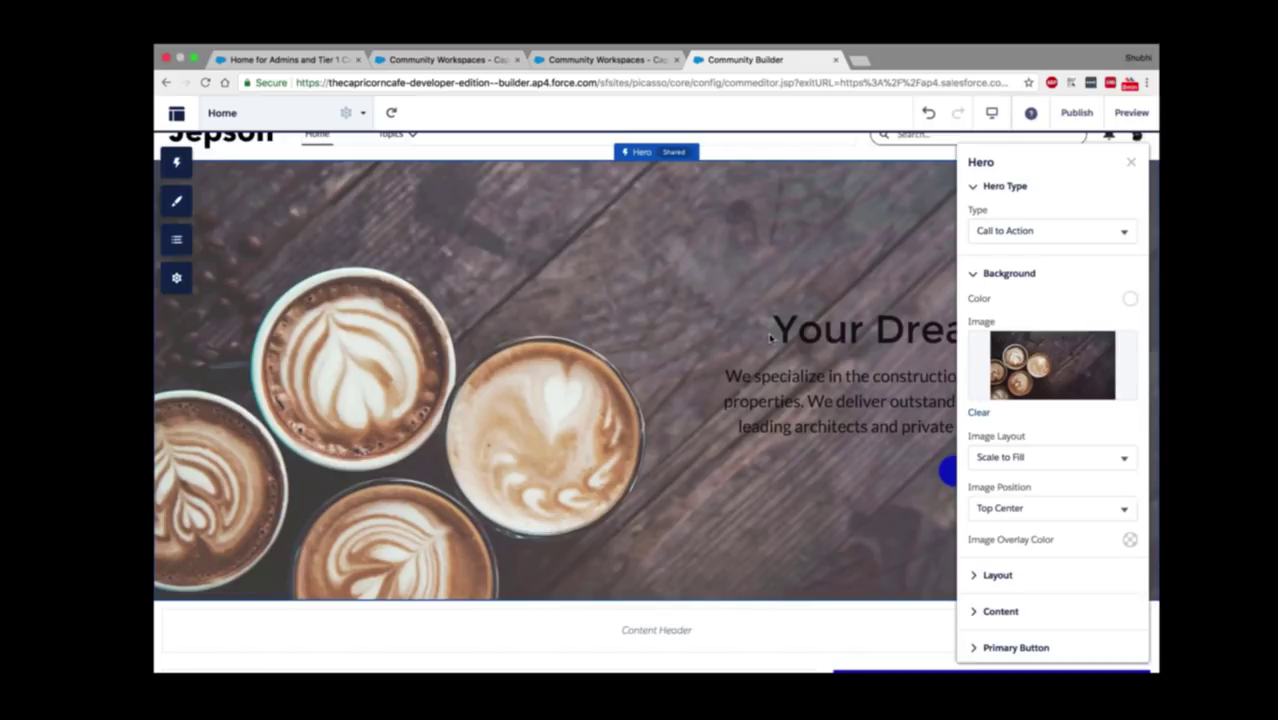
pyautogui.scroll(-1, 770, 338)
pyautogui.scroll(-3, 770, 338)
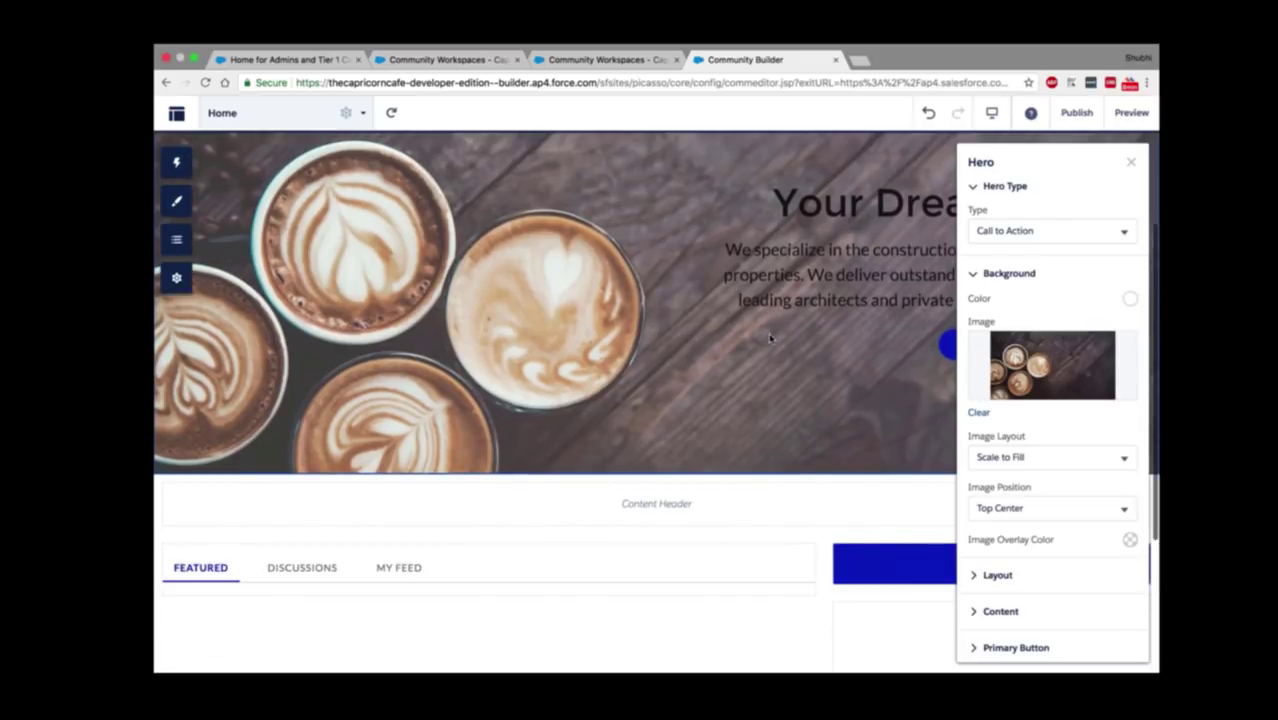
pyautogui.click(972, 273)
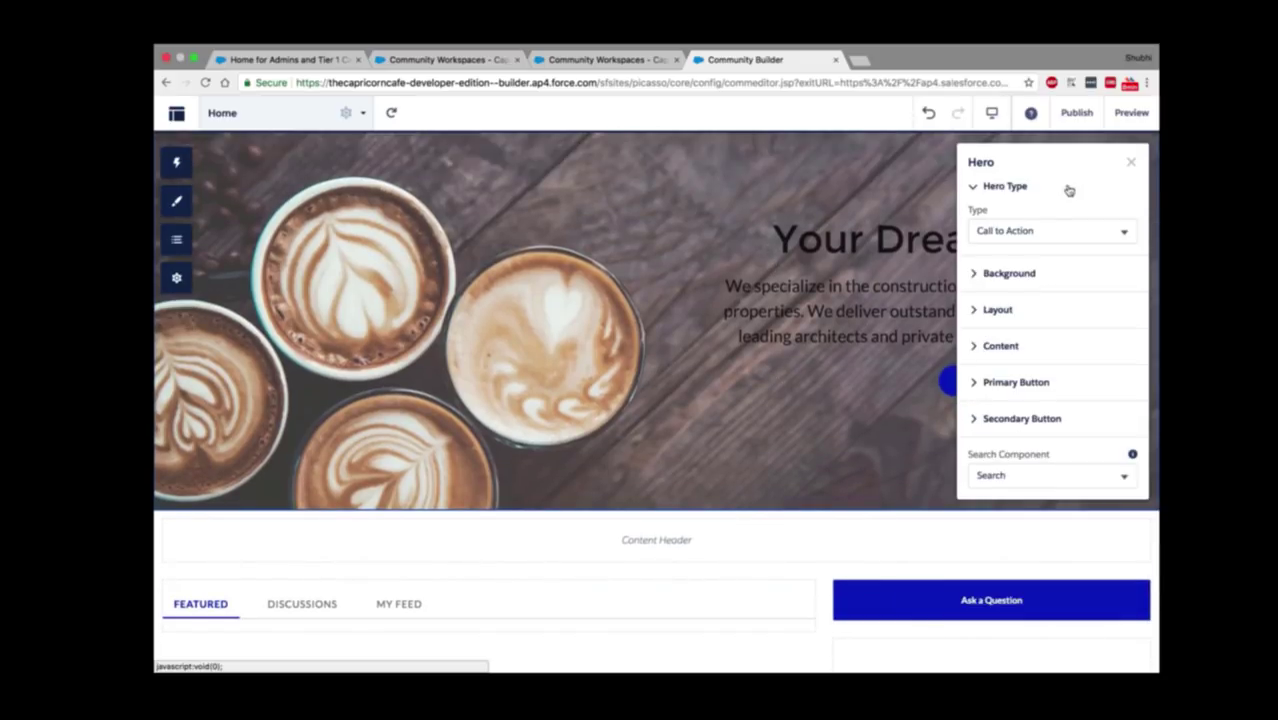
# Step: Hide the hero's caption text and set its title text to "Fancy a cuppa?", with the properties moved off the banner text
pyautogui.moveTo(1068, 190); pyautogui.dragTo(541, 190)
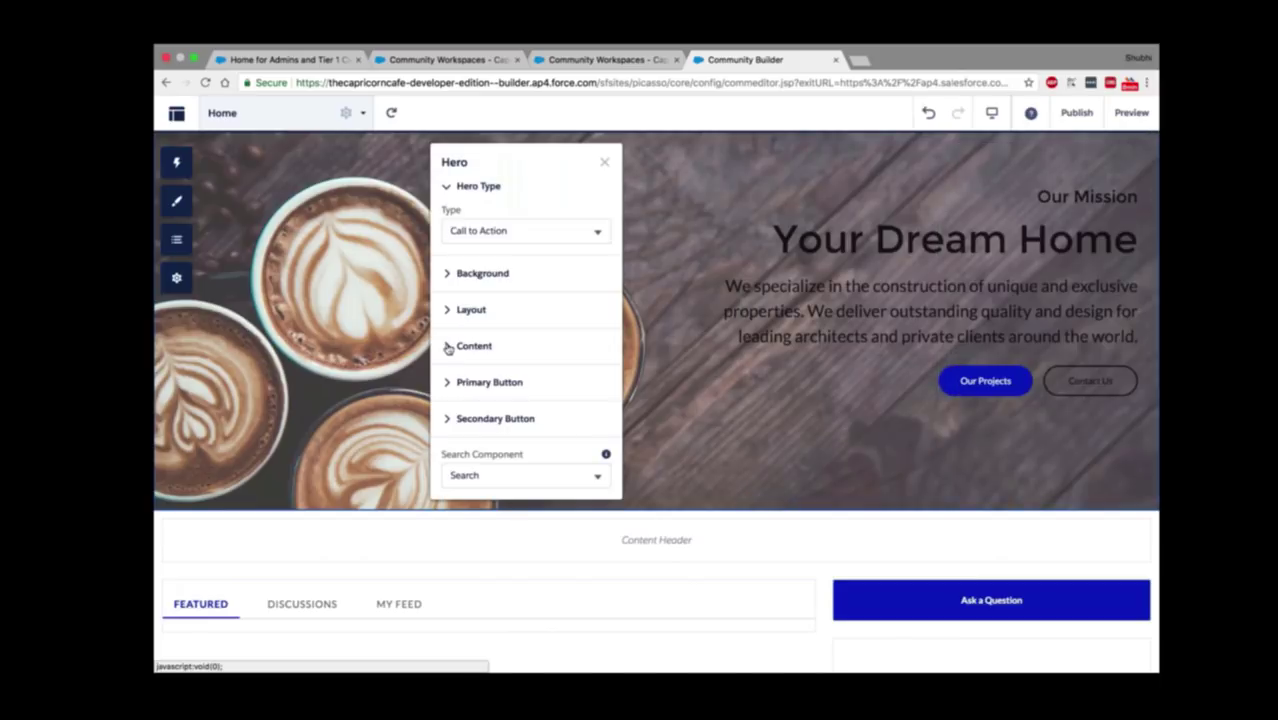
pyautogui.click(445, 346)
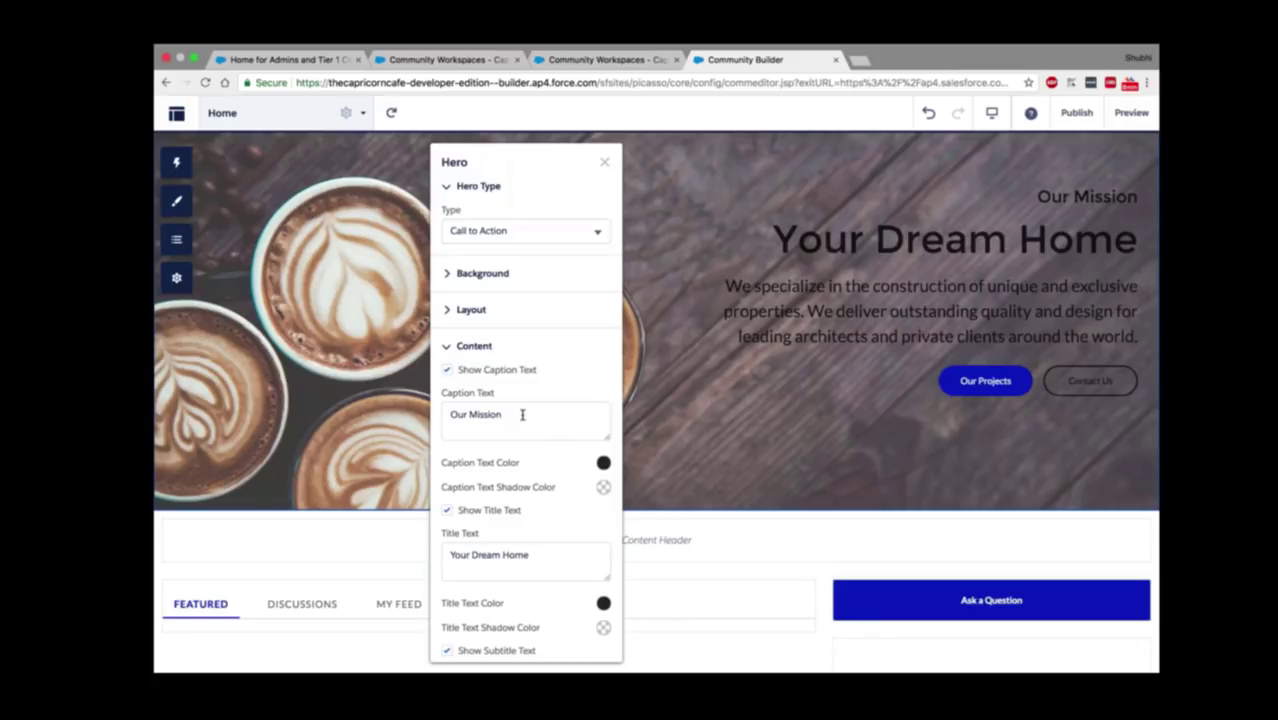
pyautogui.click(447, 370)
pyautogui.click(502, 437)
pyautogui.moveTo(530, 437); pyautogui.dragTo(449, 437)
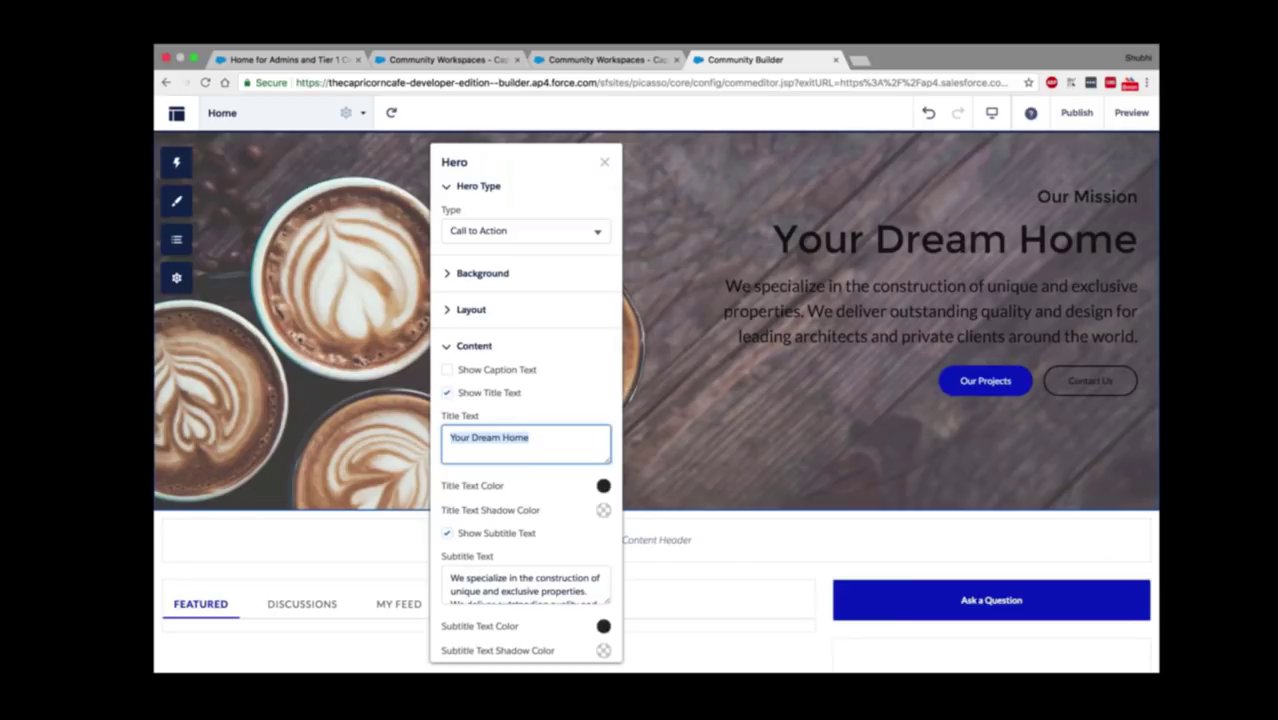
pyautogui.write('Fancy')
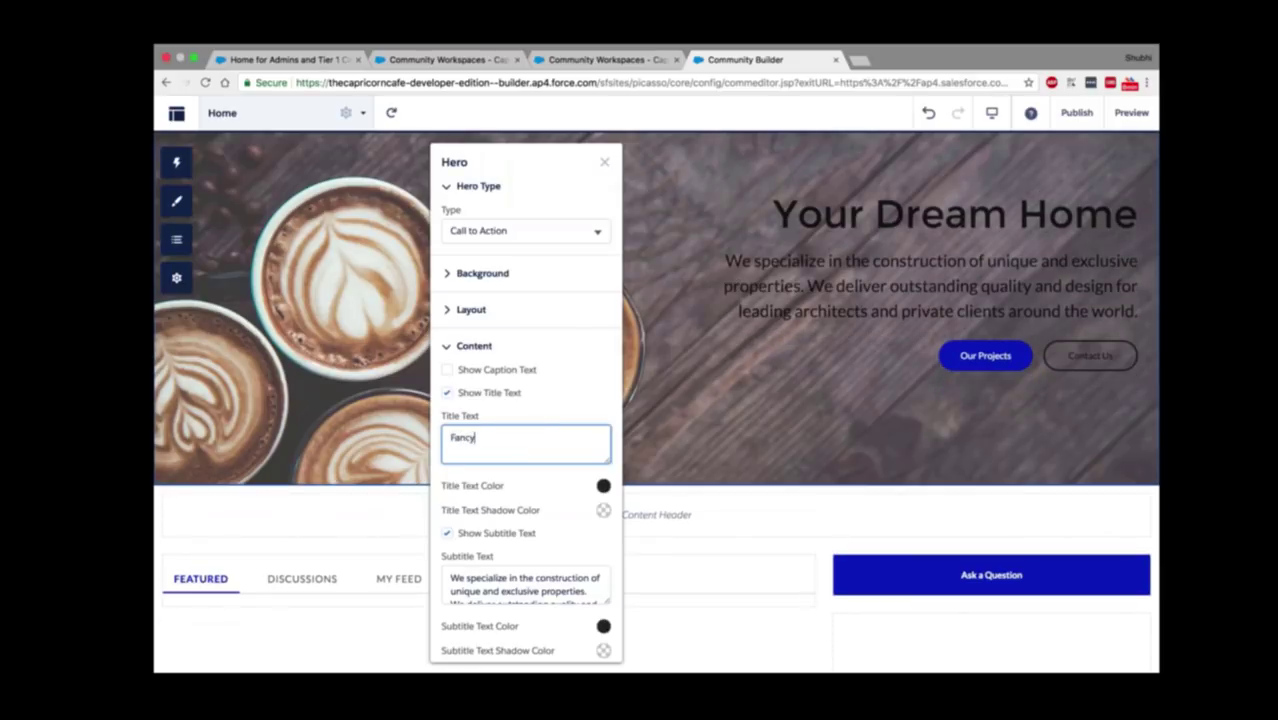
pyautogui.write(' a cuppa?')
# Step: Replace the hero's subtitle text with "Tune in to know more!"
pyautogui.scroll(-3, 514, 437)
pyautogui.click(484, 493)
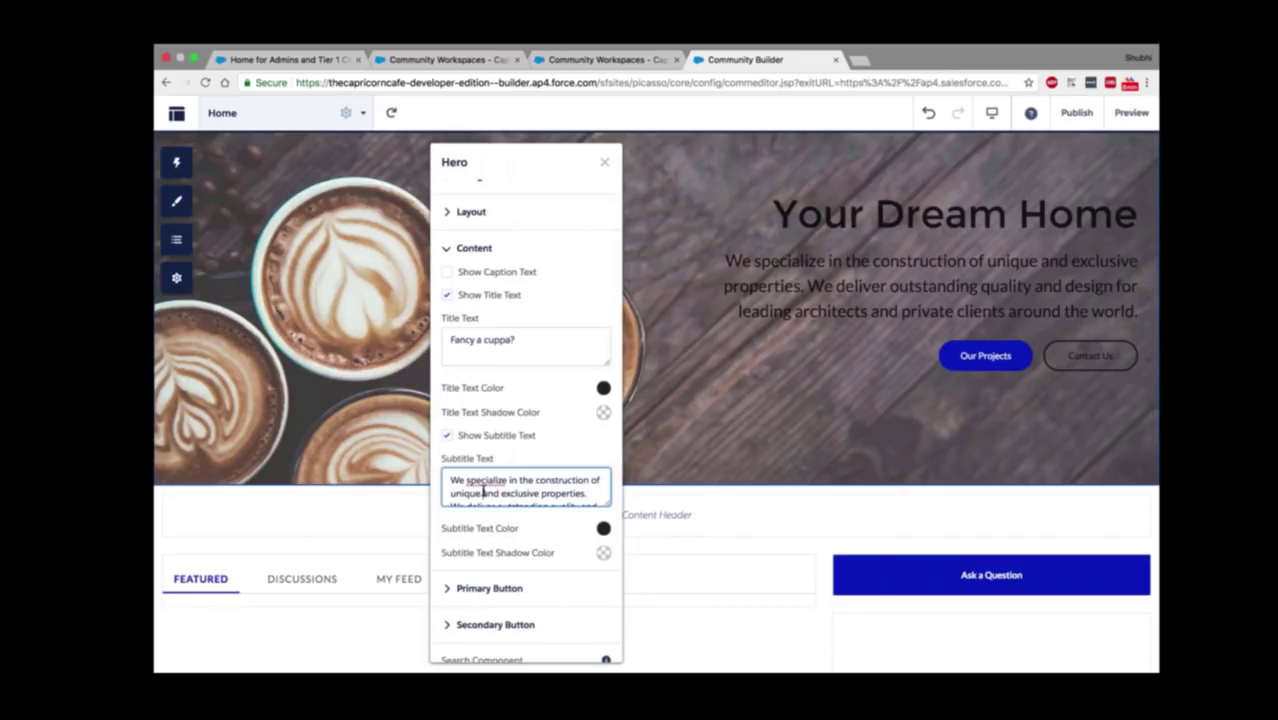
pyautogui.press('super+a')
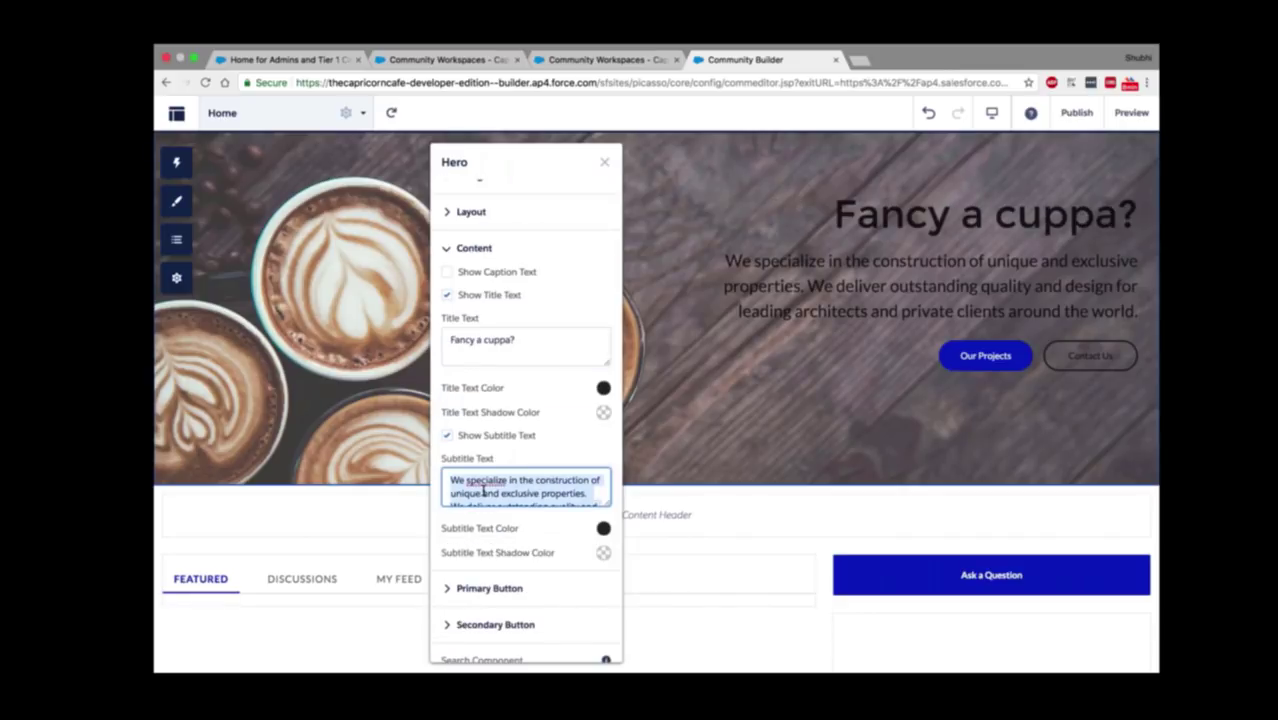
pyautogui.press('BackSpace')
pyautogui.write('Tune in to know more!')
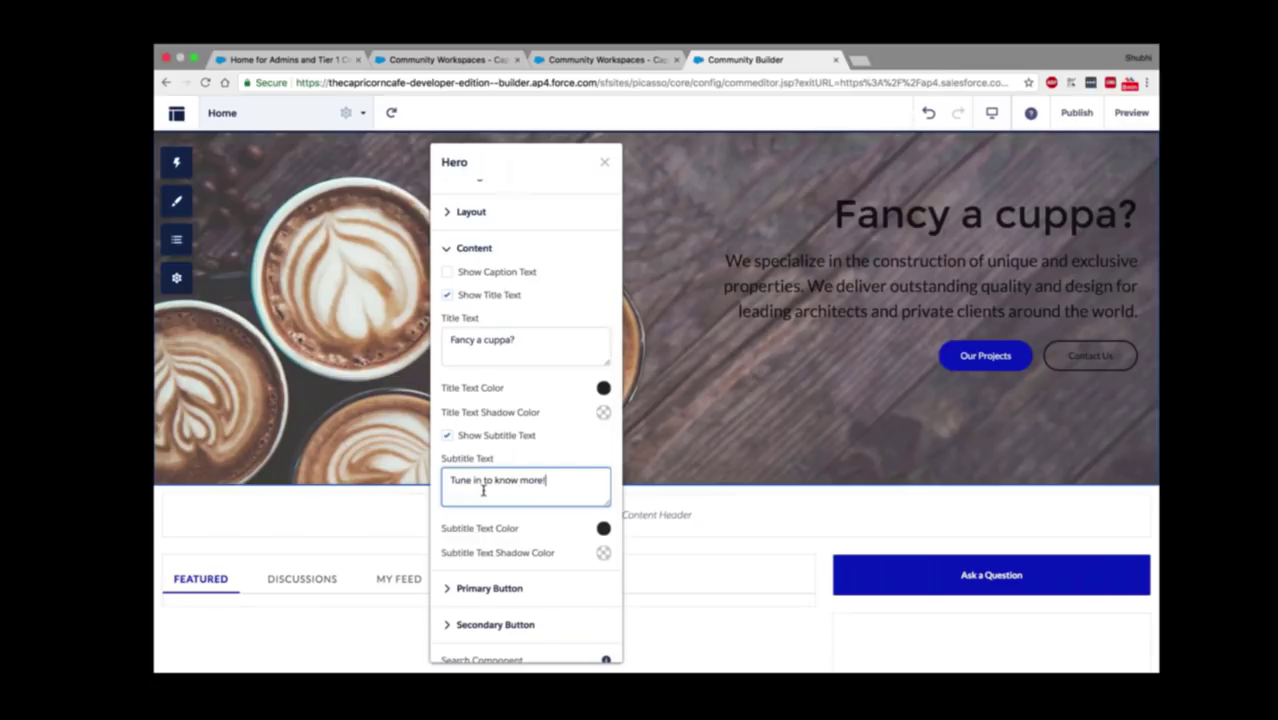
pyautogui.press('Tab')
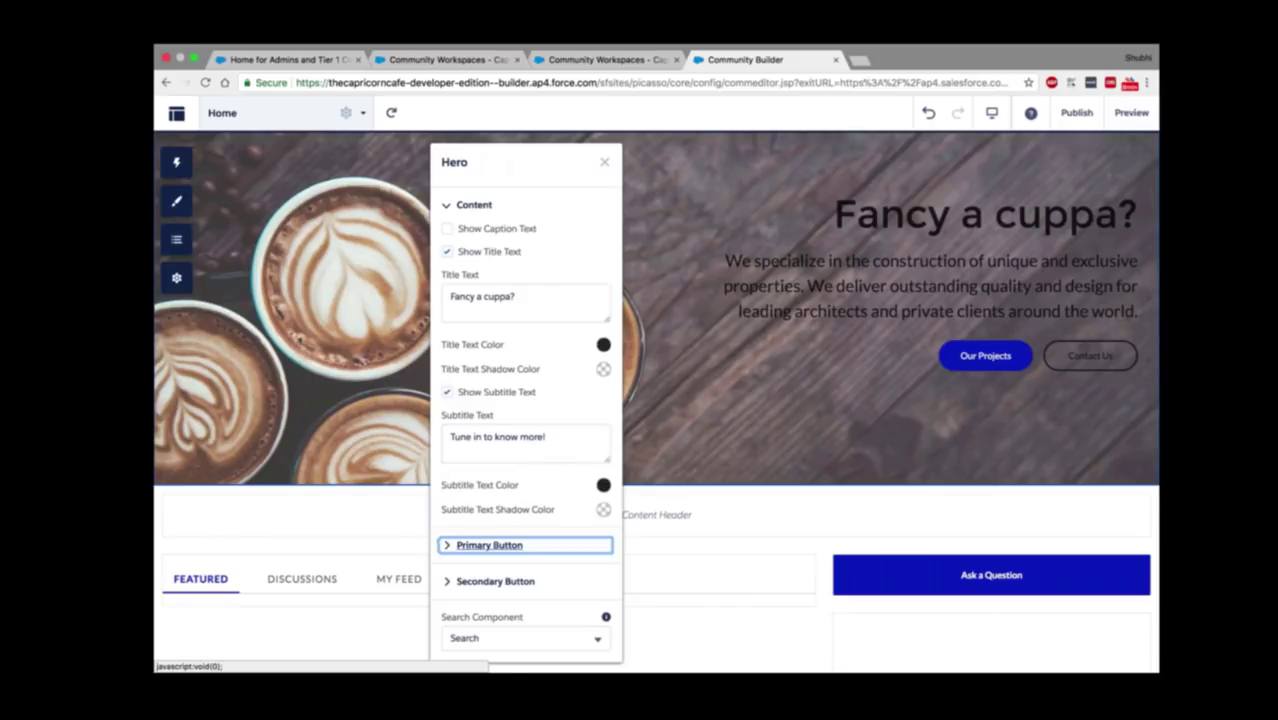
pyautogui.scroll(2, 527, 417)
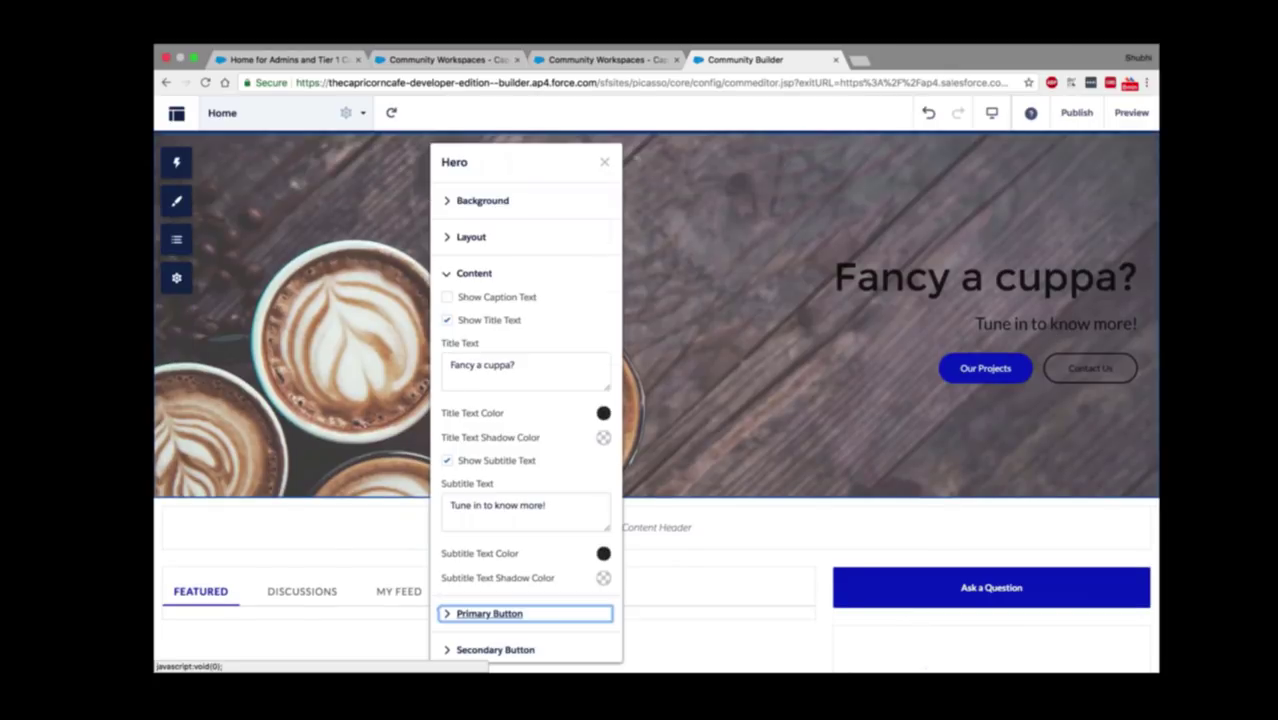
pyautogui.click(447, 273)
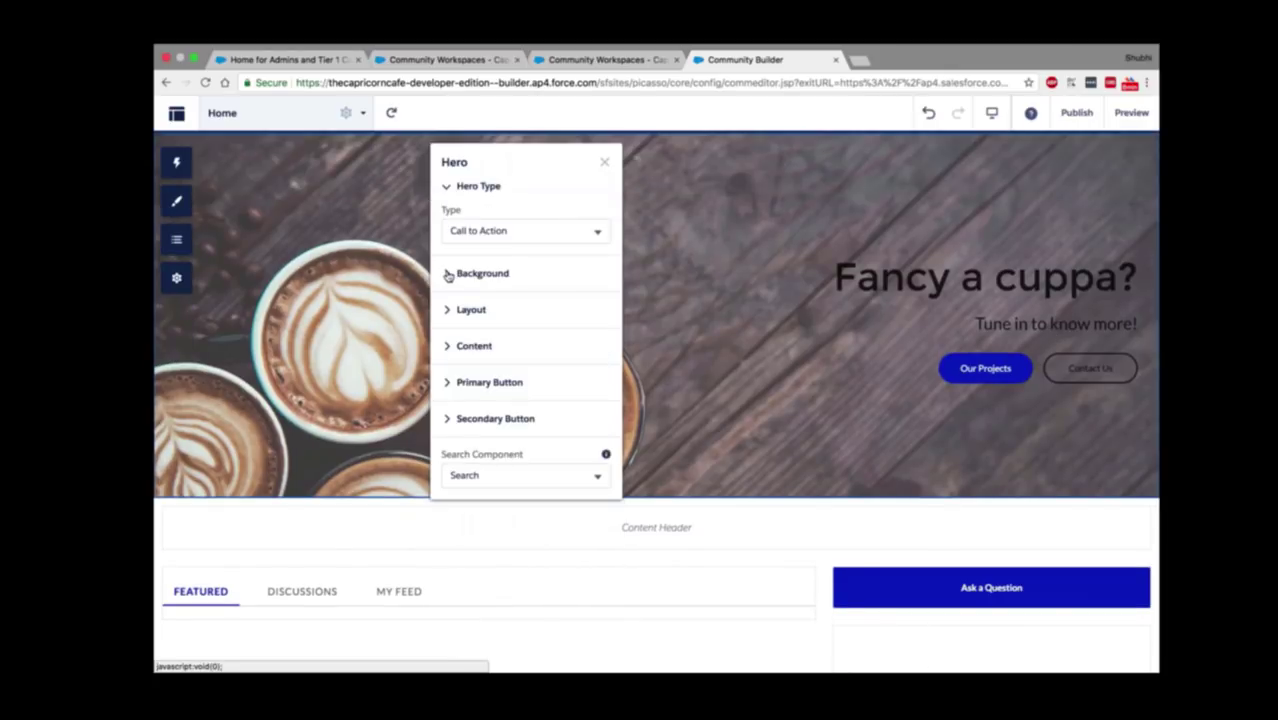
# Step: Change the hero's primary button background color to orange, #e0981a
pyautogui.click(489, 385)
pyautogui.scroll(-5, 548, 391)
pyautogui.click(603, 457)
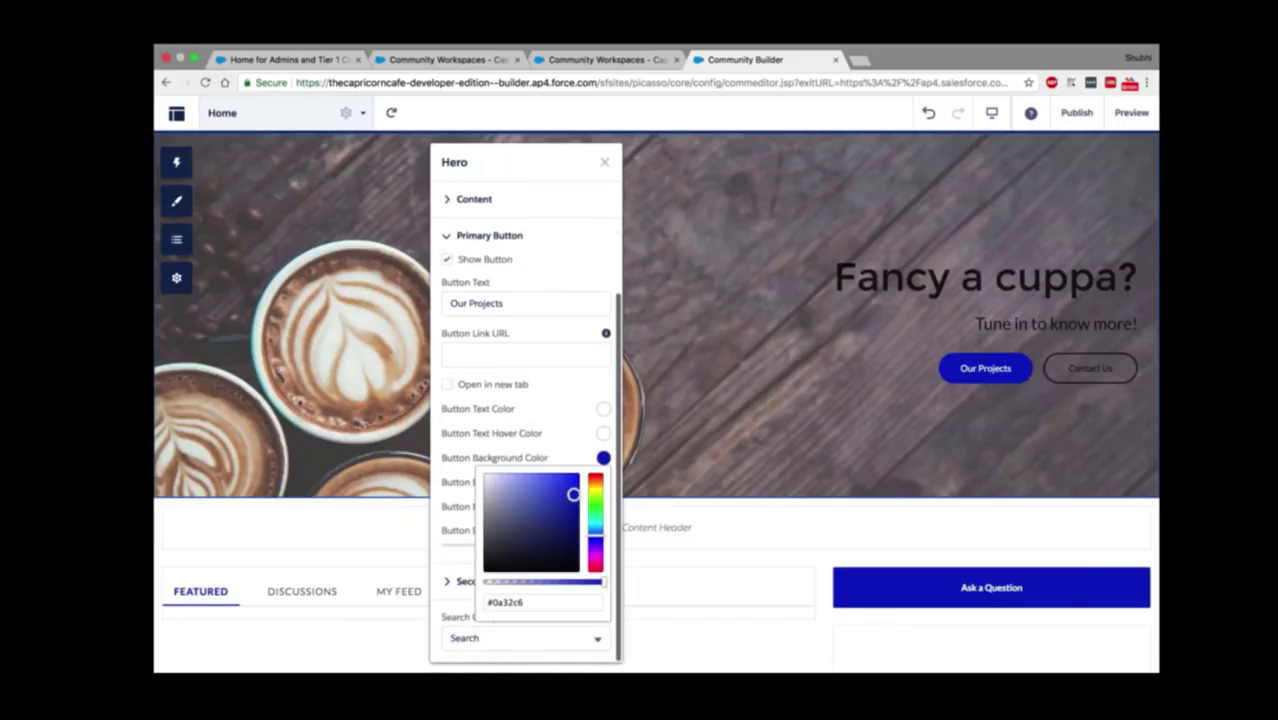
pyautogui.click(595, 483)
pyautogui.moveTo(573, 490); pyautogui.dragTo(568, 485)
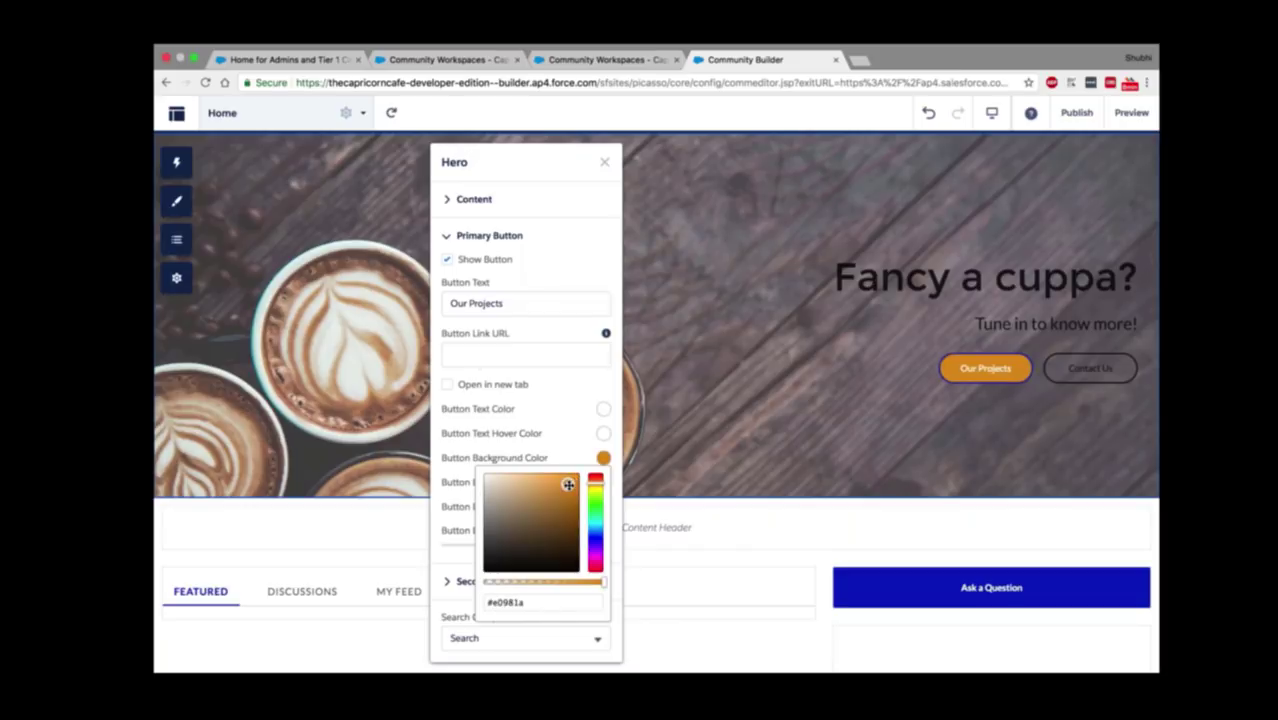
pyautogui.click(603, 458)
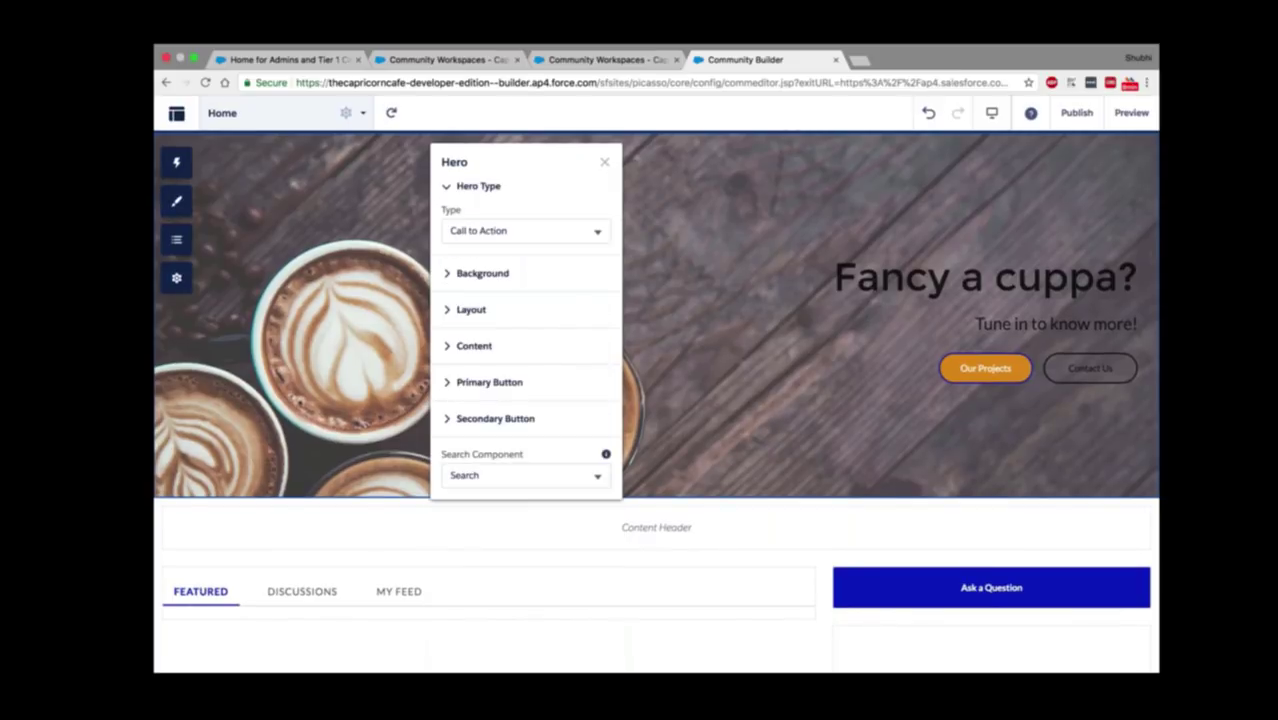
# Step: Replace the theme's company logo with the Logo image from the Asset Library
pyautogui.scroll(1, 728, 483)
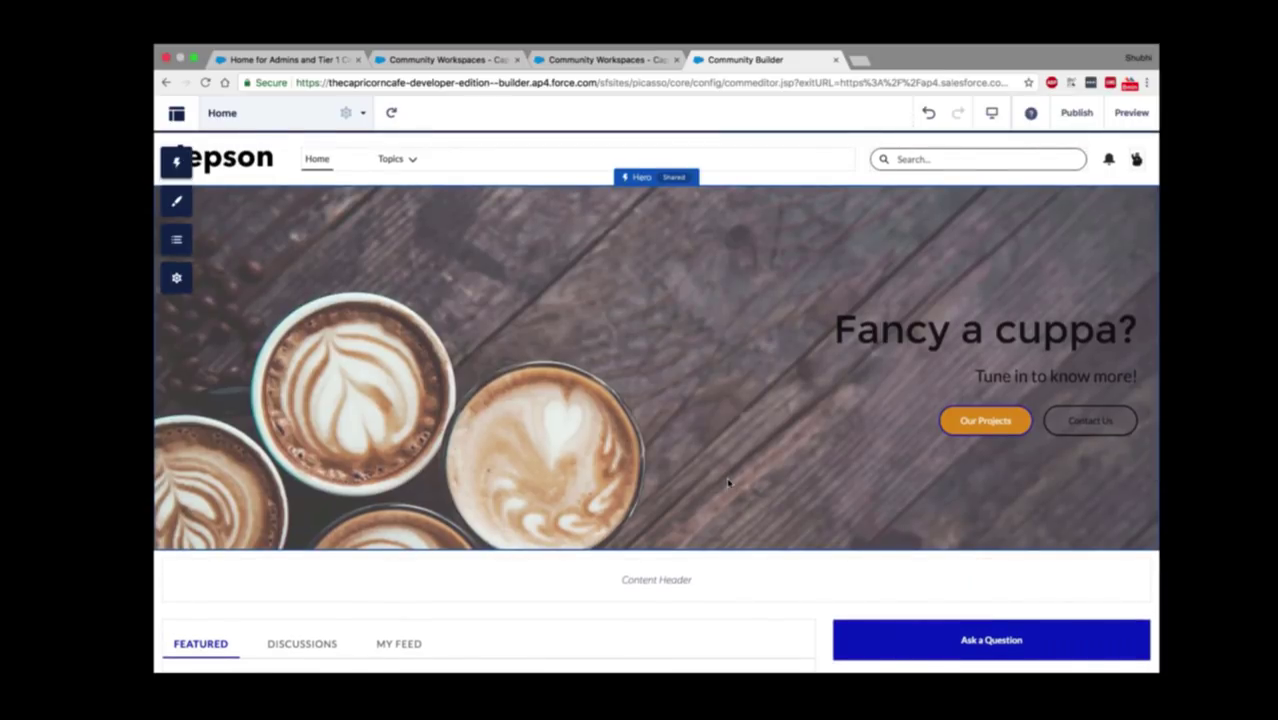
pyautogui.click(186, 205)
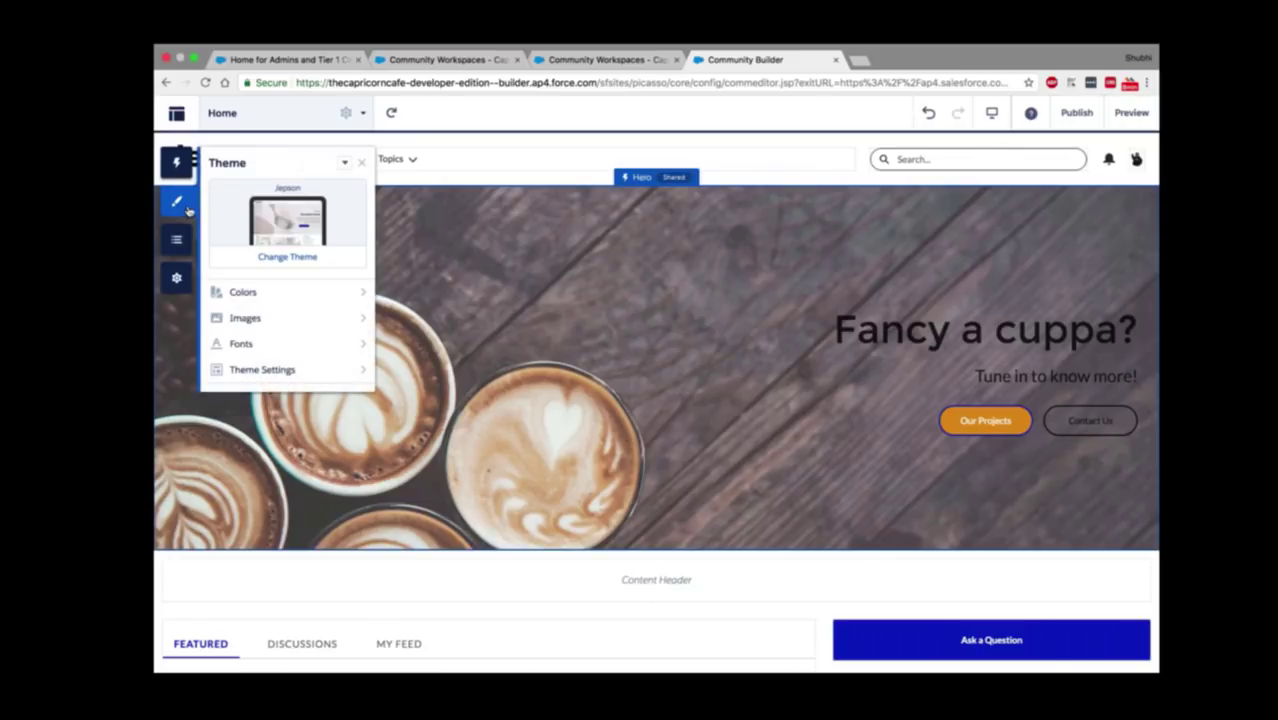
pyautogui.click(334, 320)
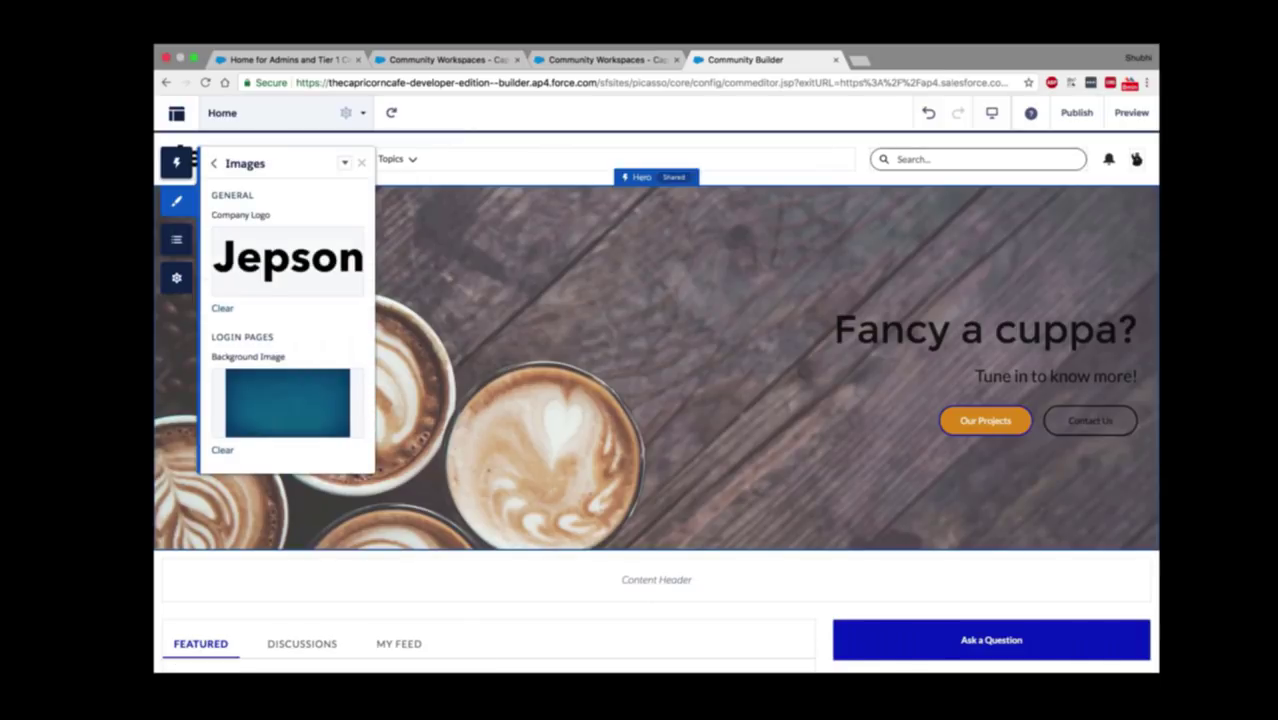
pyautogui.click(289, 264)
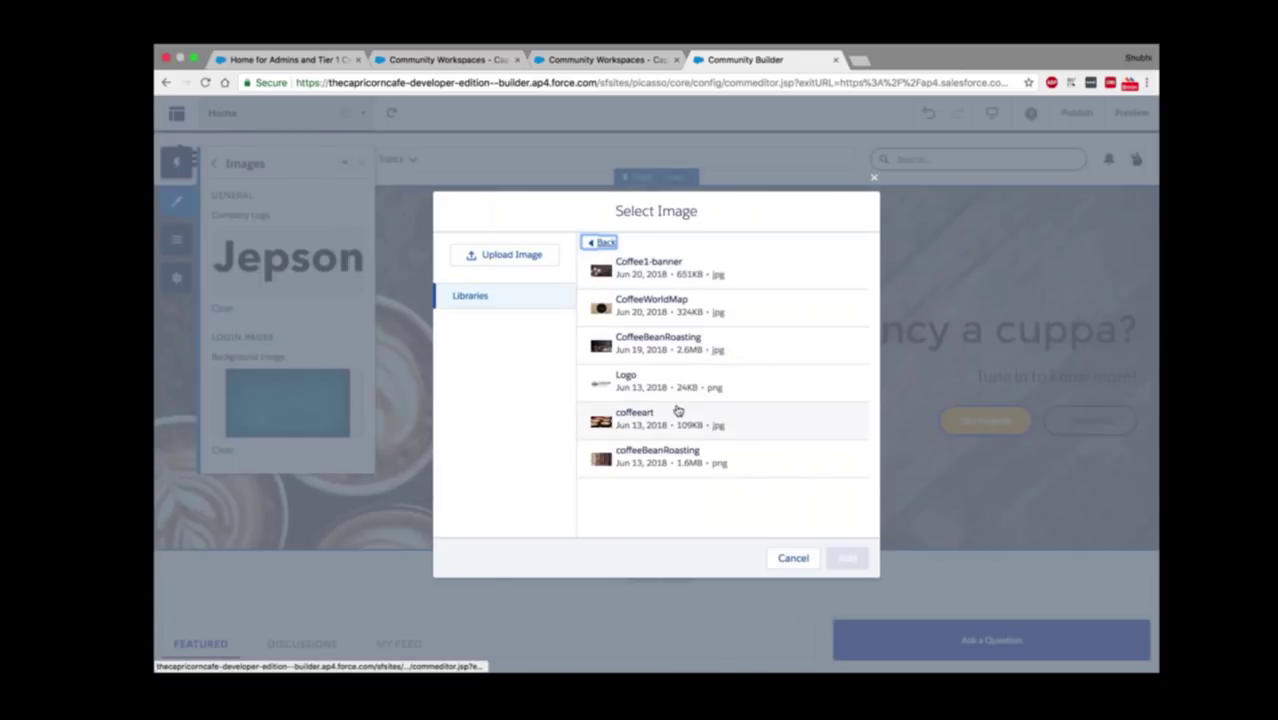
pyautogui.click(679, 381)
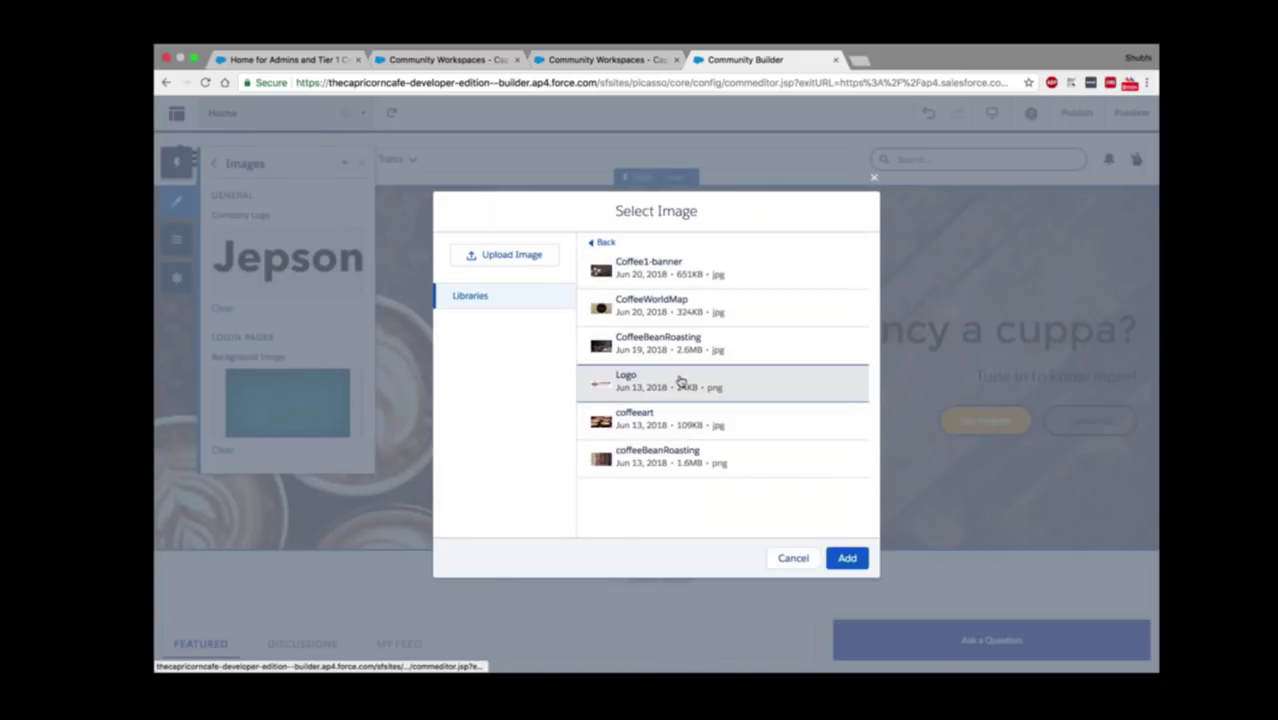
pyautogui.click(848, 559)
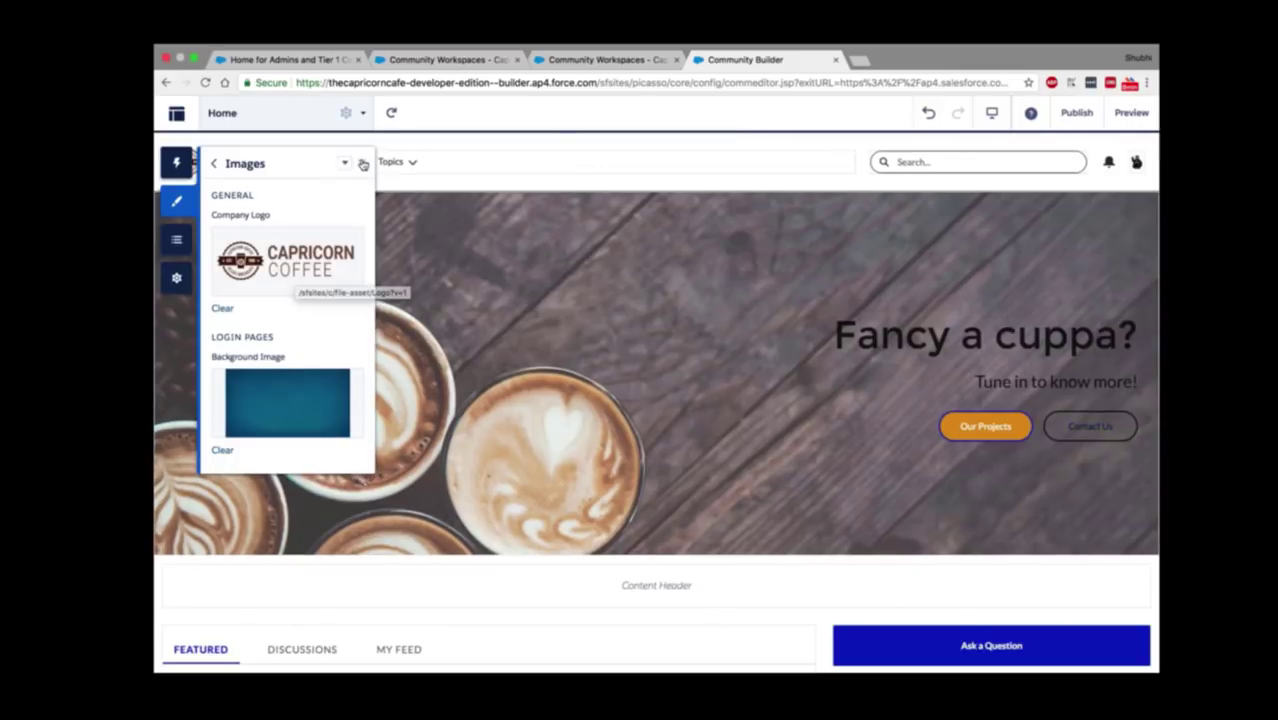
pyautogui.click(361, 163)
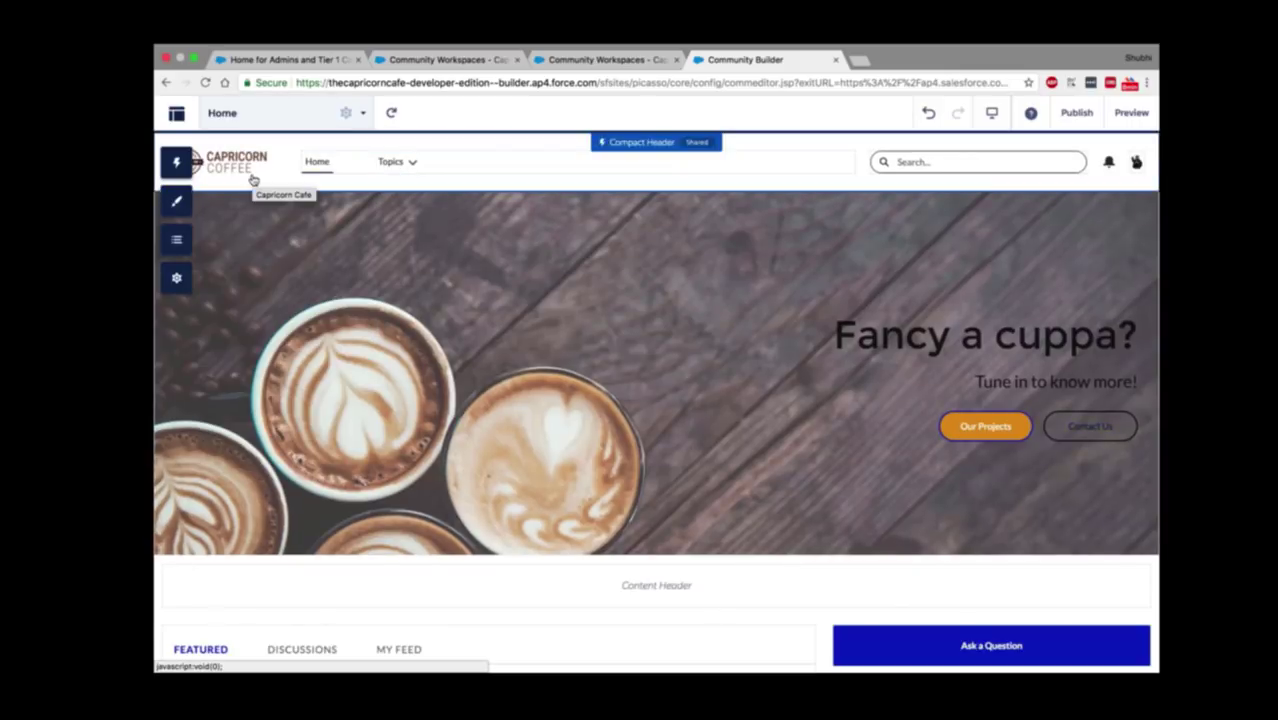
# Step: Generate the theme's color palette from the Coffee1-banner image in the Asset Library and check it on the Home page
pyautogui.press('super+l')
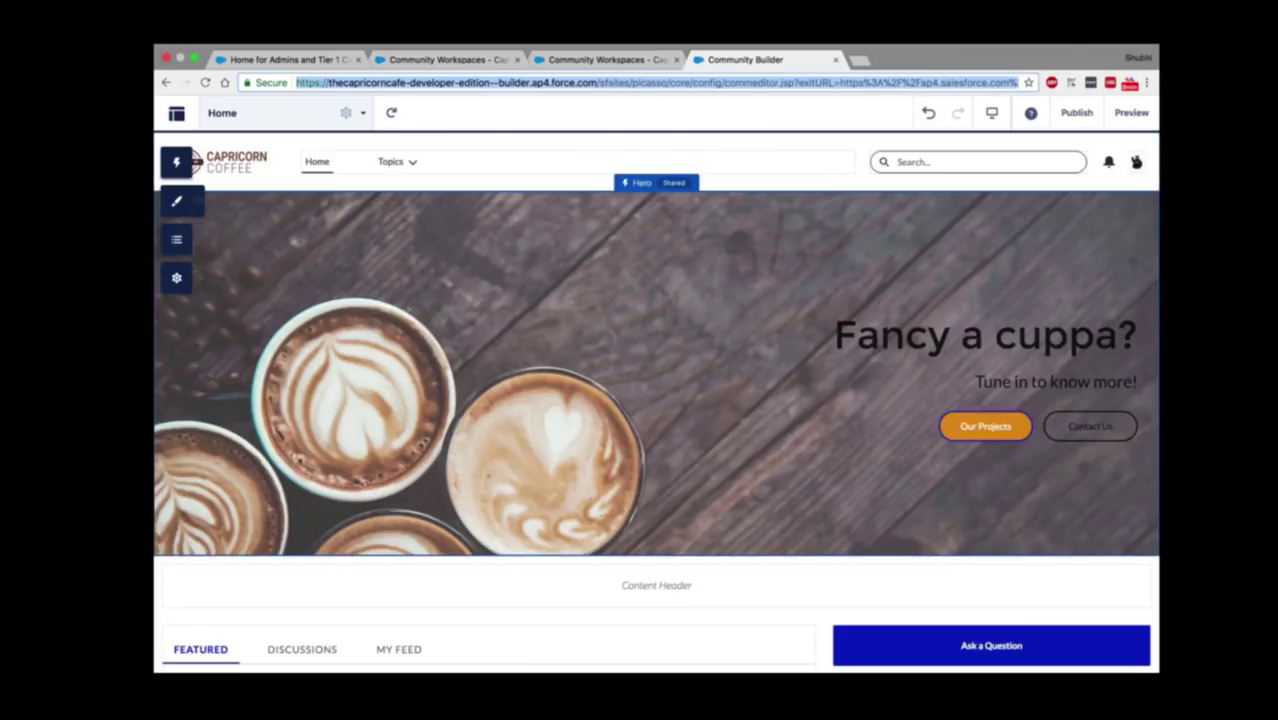
pyautogui.click(177, 203)
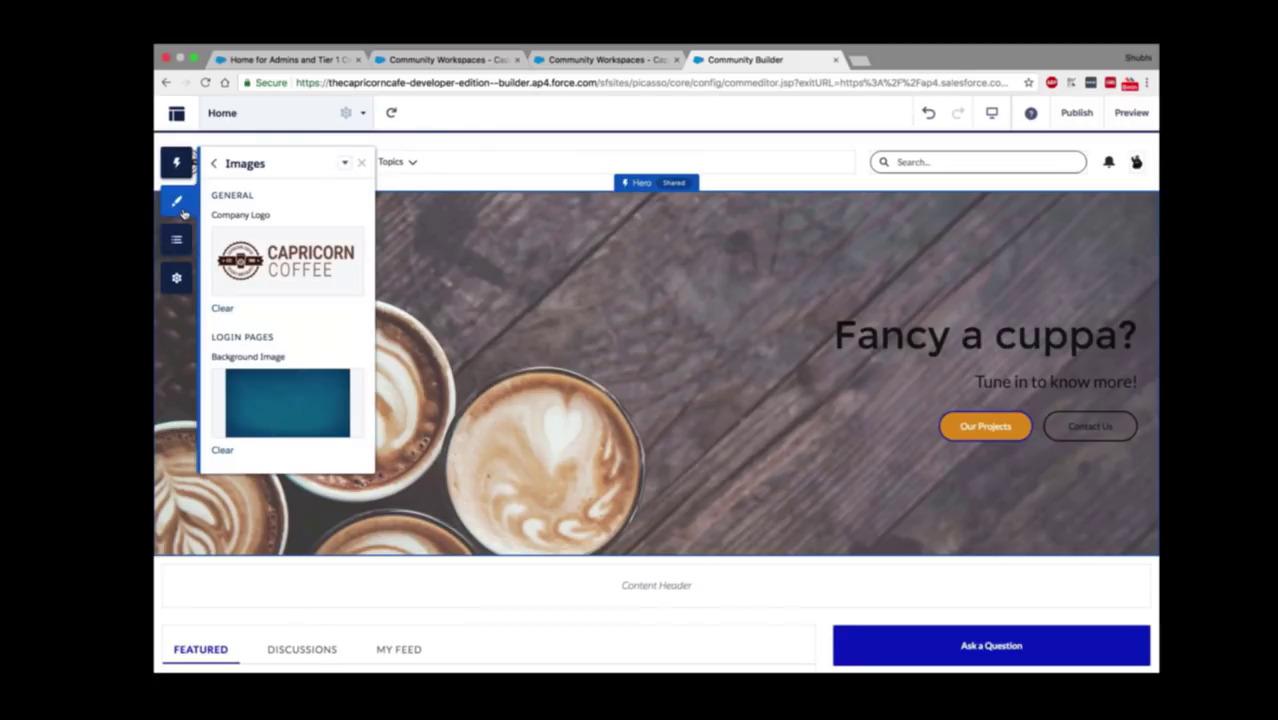
pyautogui.click(182, 211)
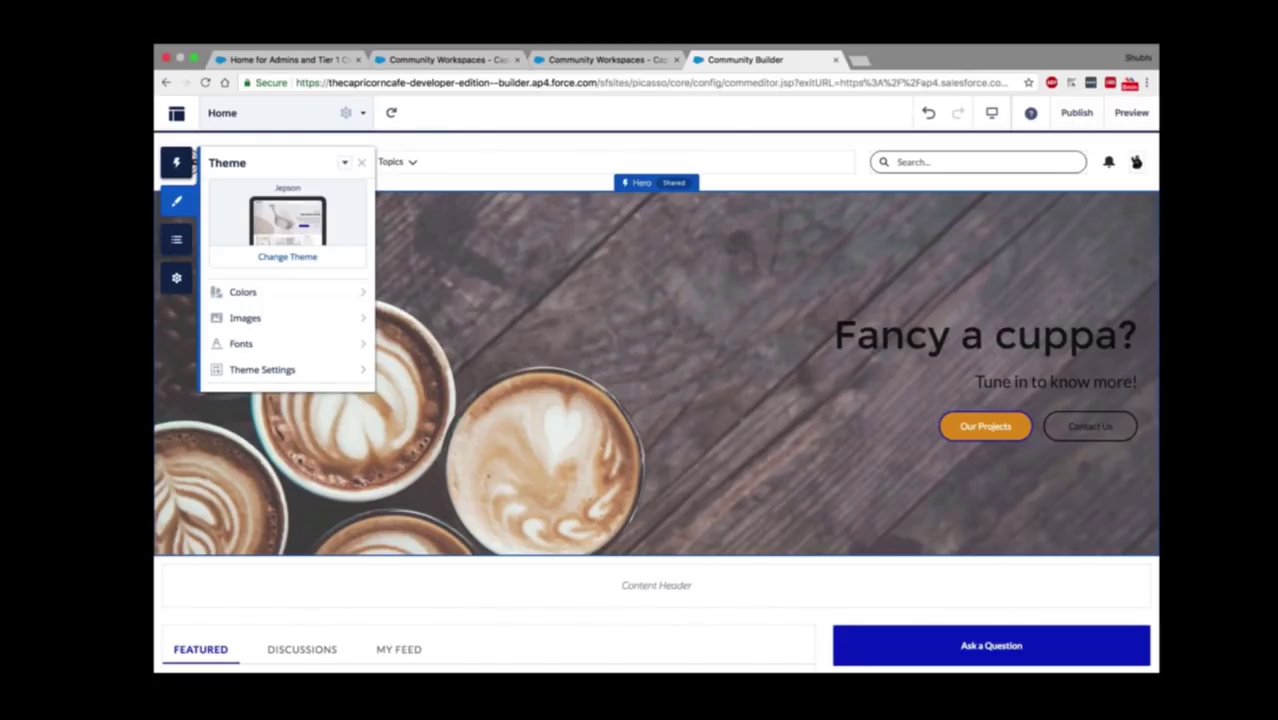
pyautogui.click(340, 294)
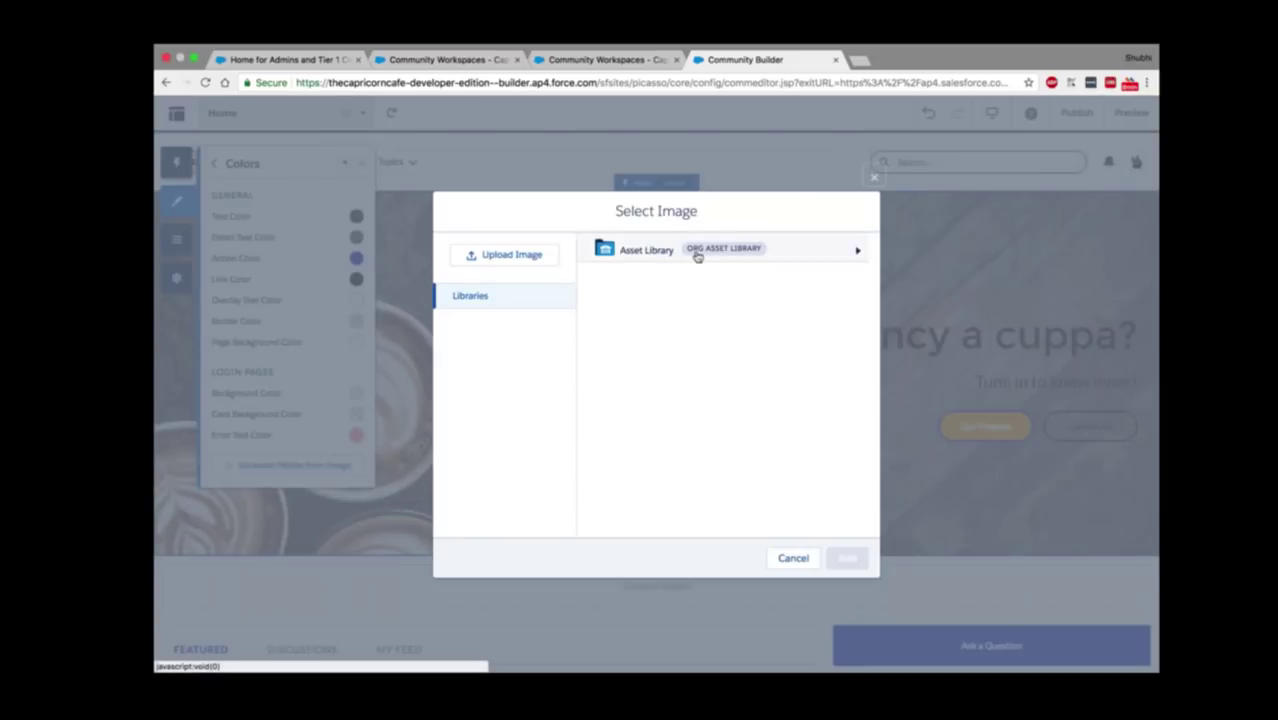
pyautogui.click(646, 249)
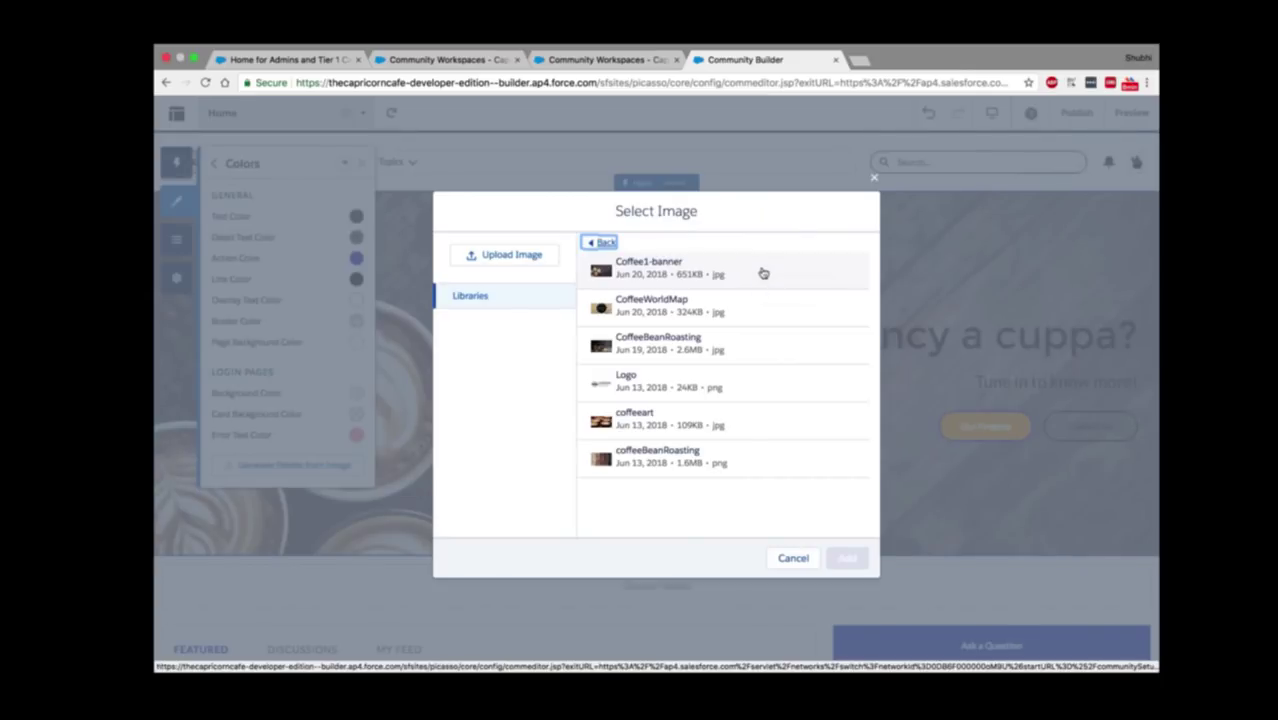
pyautogui.click(762, 272)
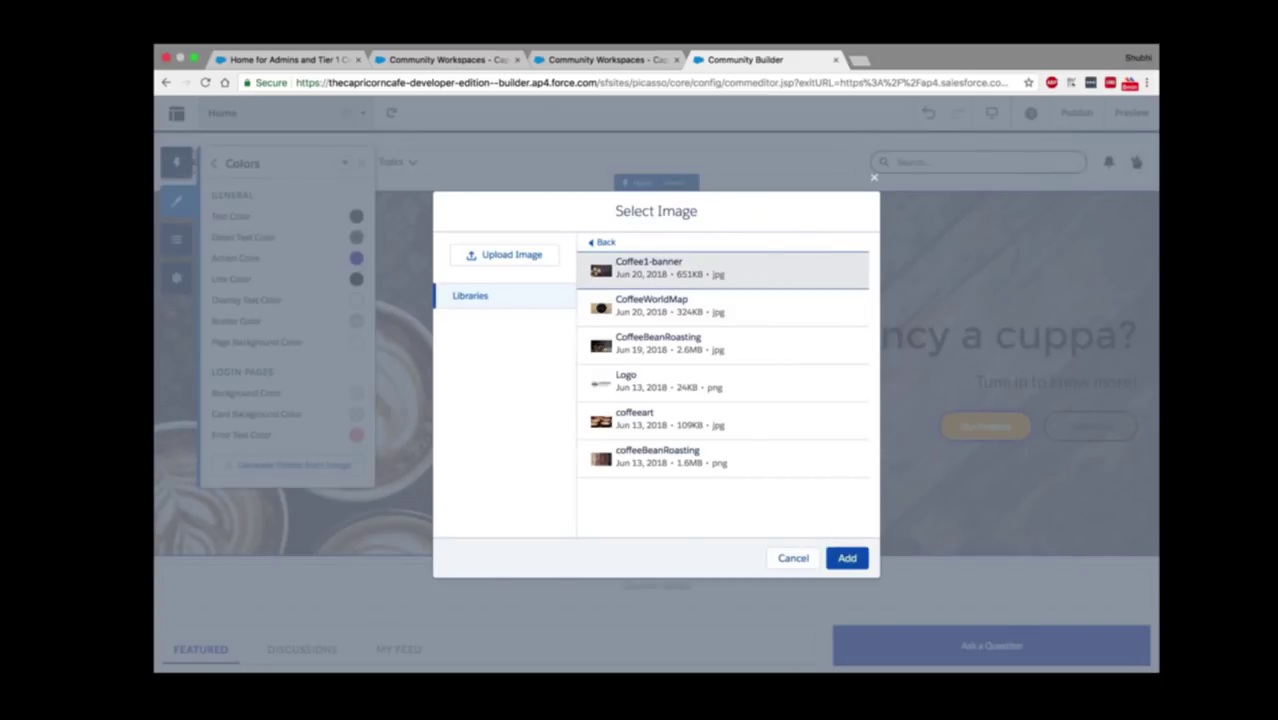
pyautogui.click(860, 562)
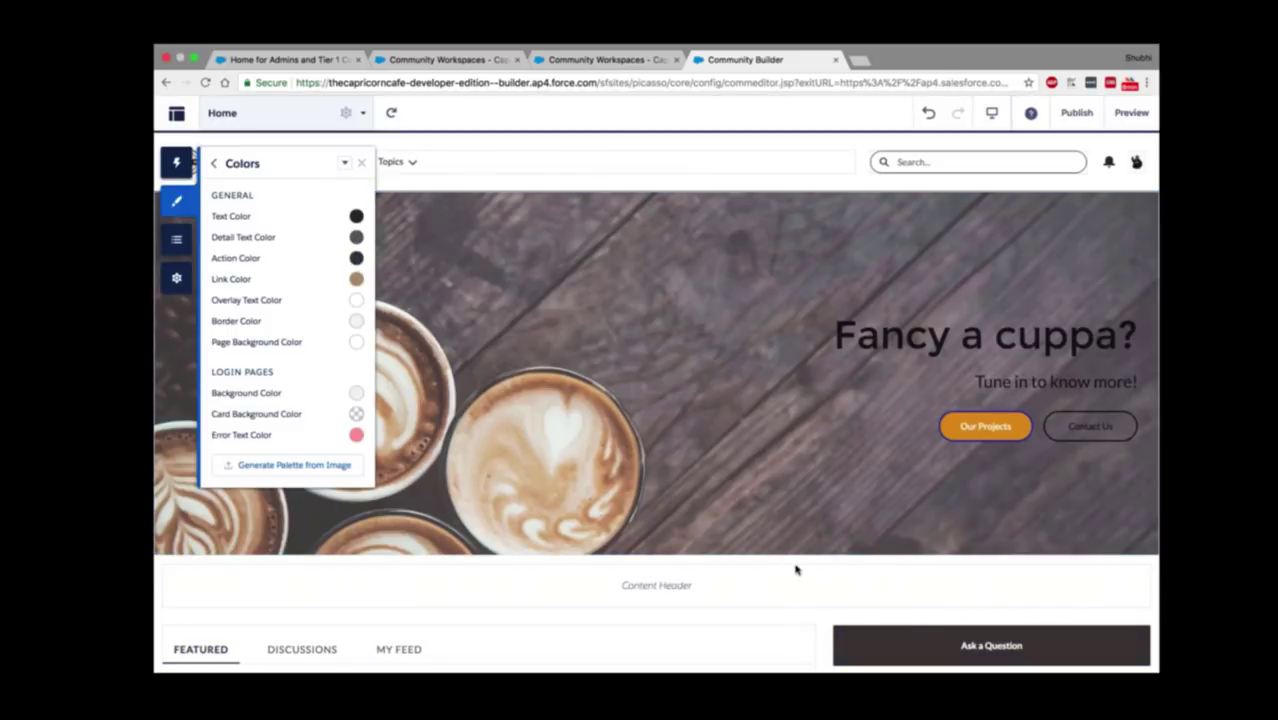
pyautogui.scroll(-1, 768, 577)
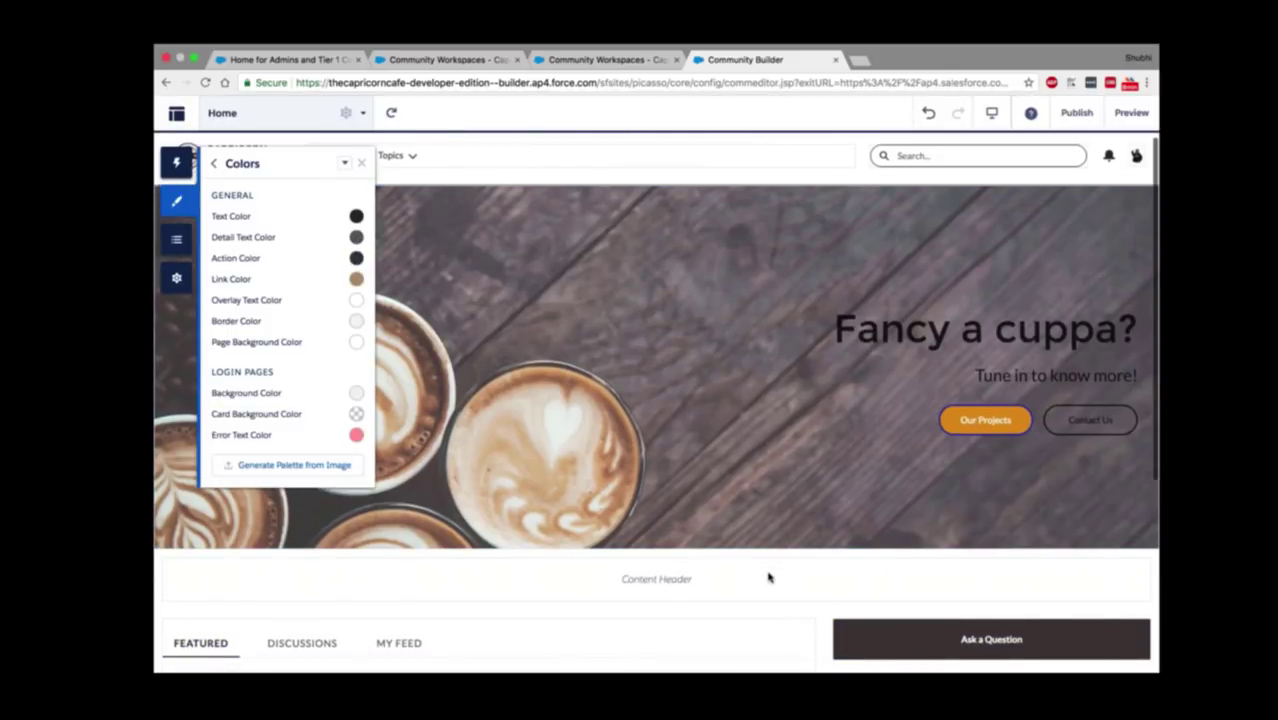
pyautogui.scroll(-3, 768, 577)
pyautogui.scroll(-1, 768, 577)
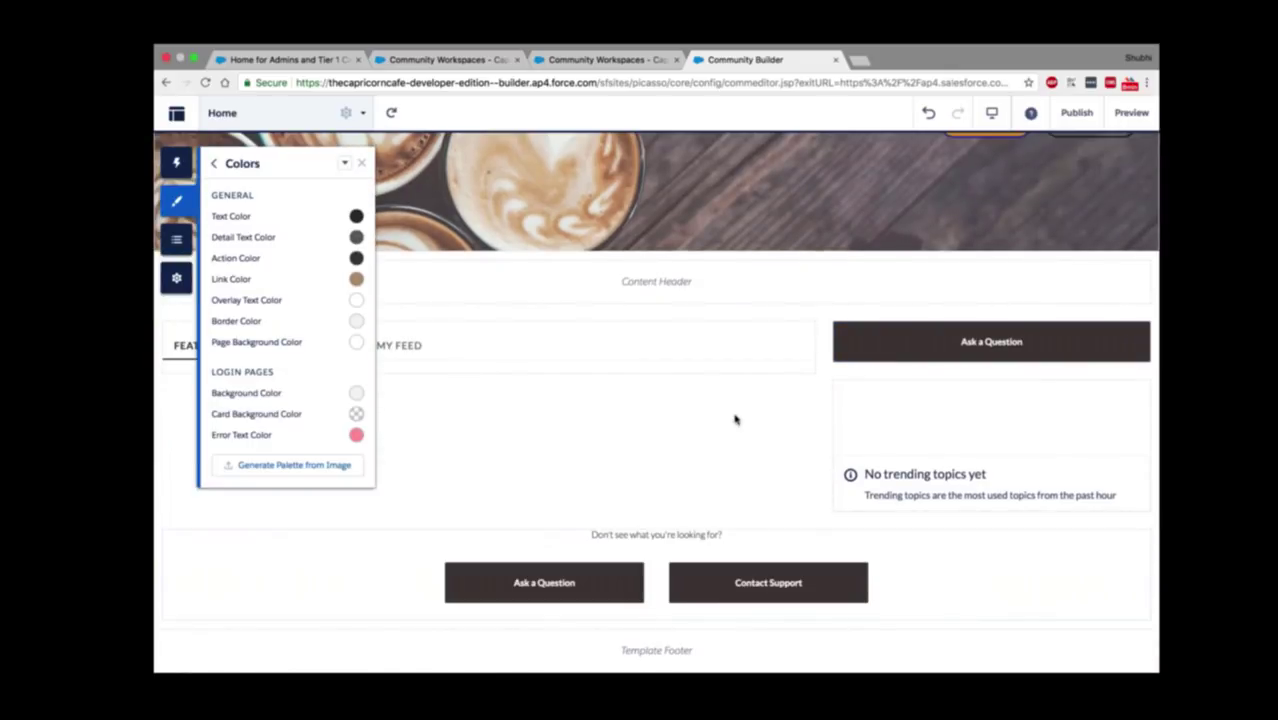
pyautogui.scroll(1, 735, 419)
pyautogui.scroll(5, 735, 419)
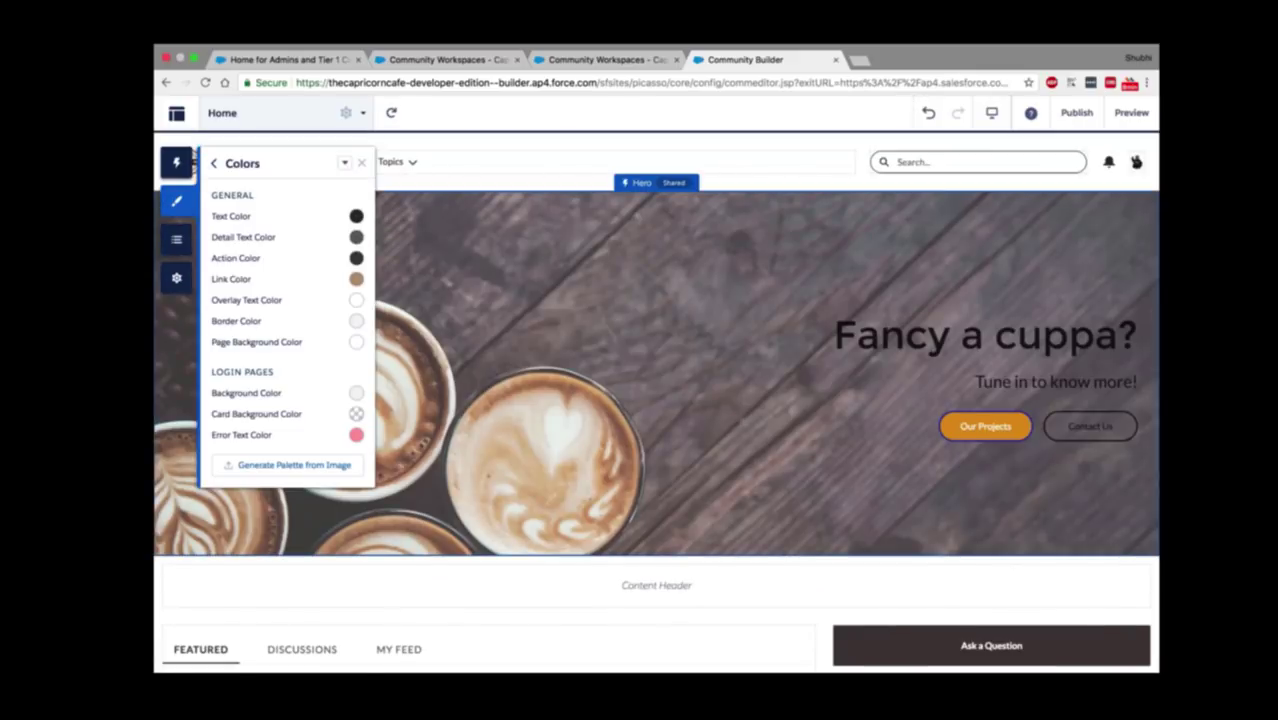
# Step: Review the theme's font and text case settings, leaving the theme properties closed
pyautogui.click(213, 163)
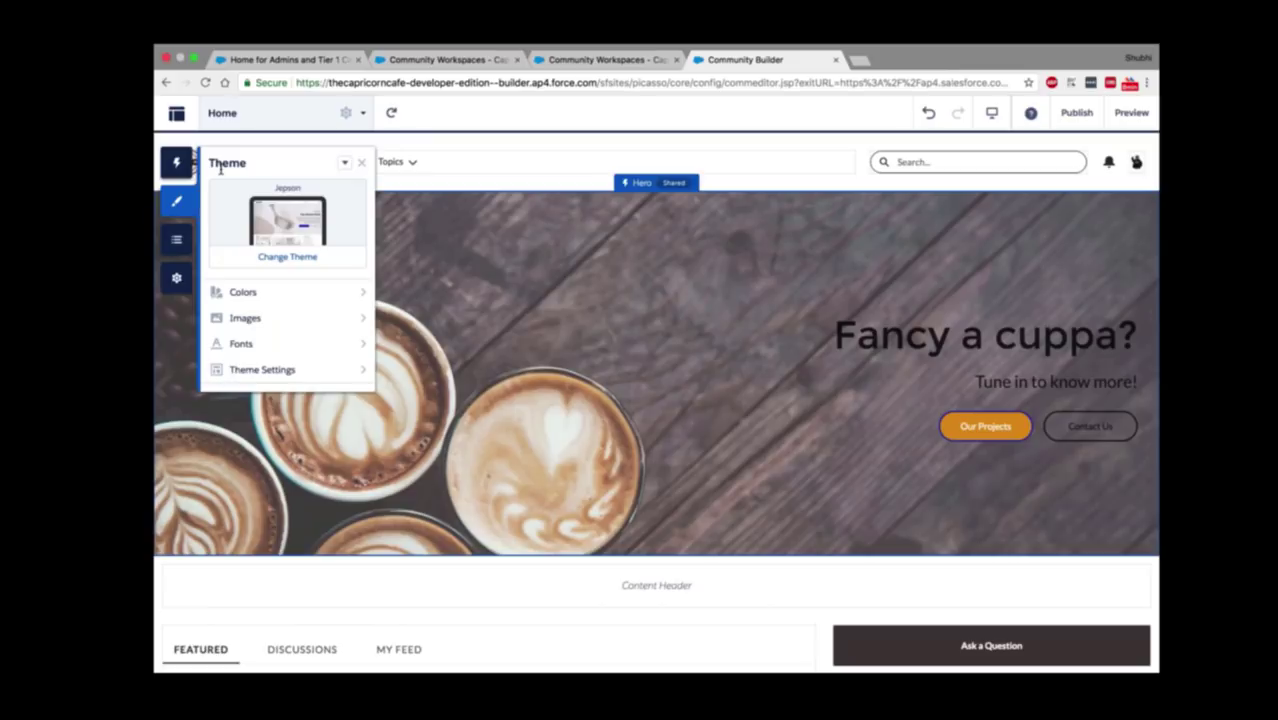
pyautogui.click(344, 349)
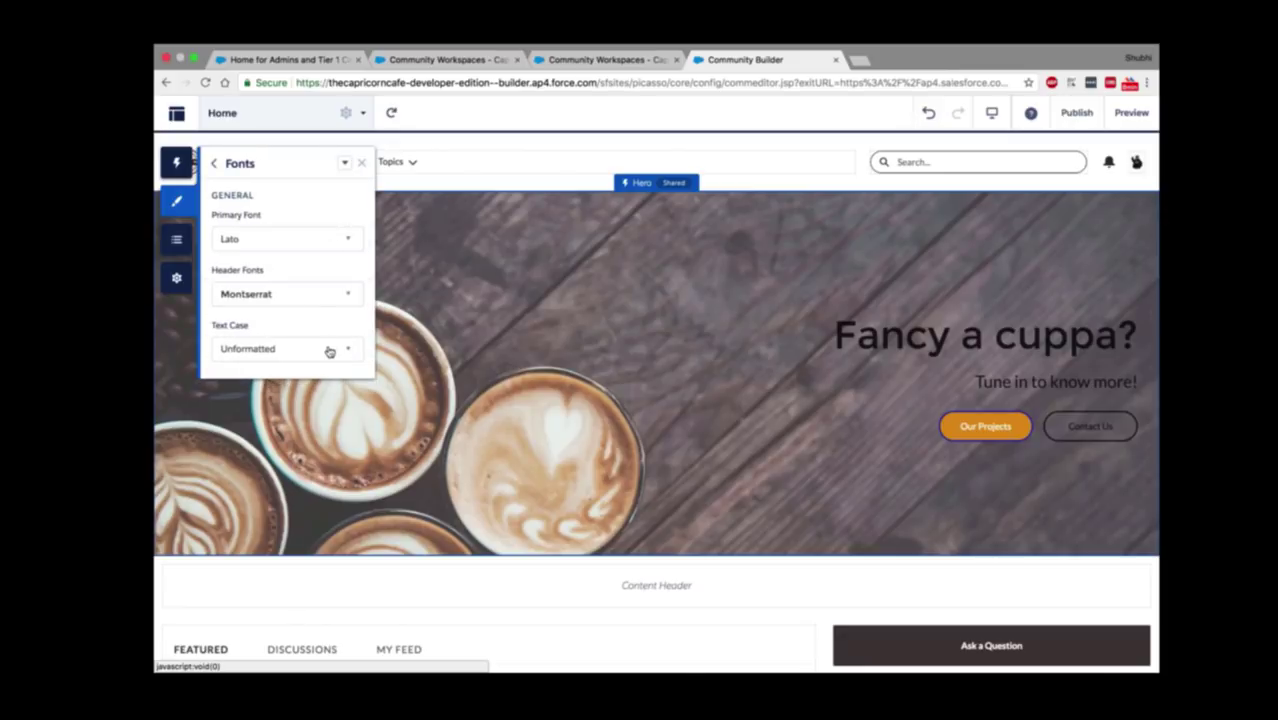
pyautogui.click(214, 163)
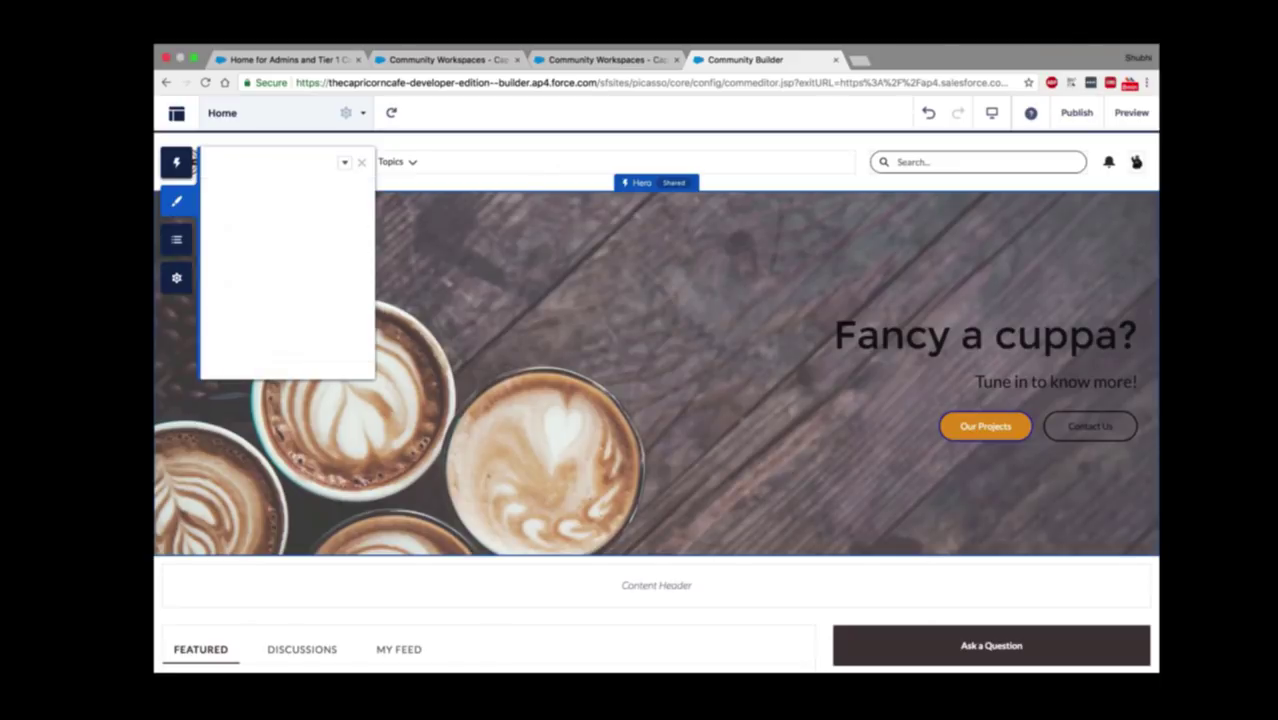
pyautogui.click(361, 162)
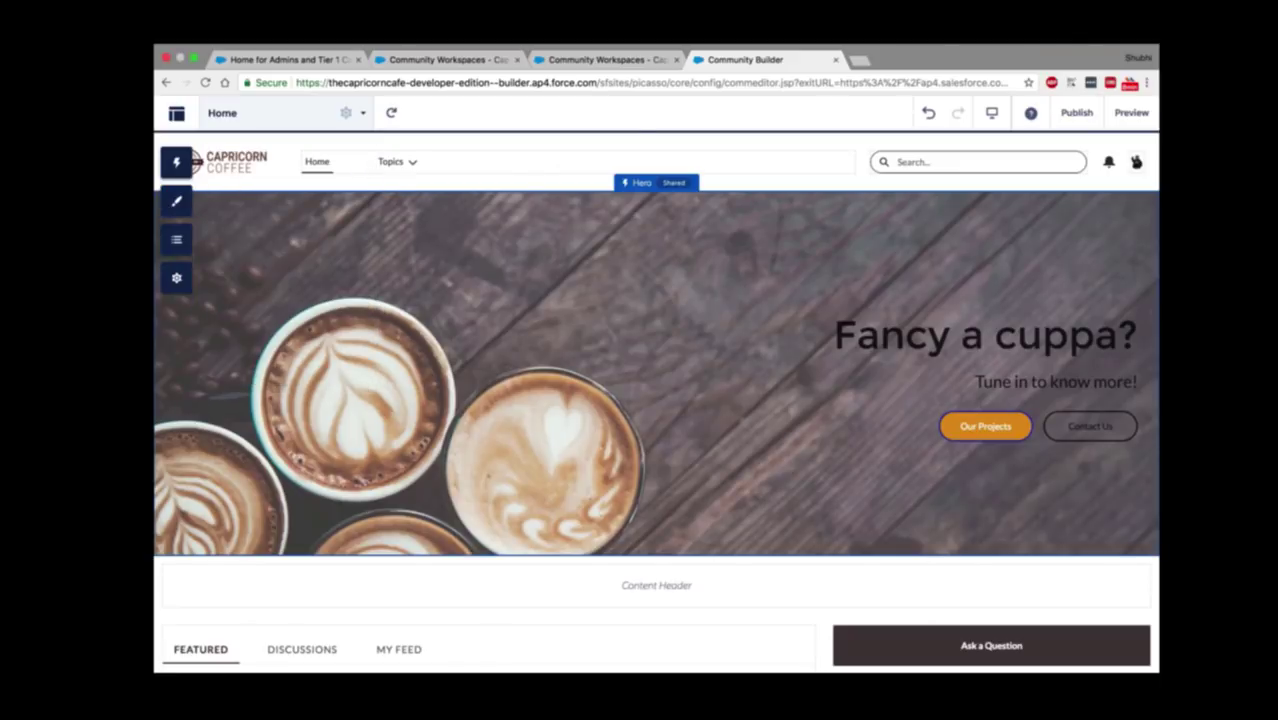
pyautogui.scroll(-1, 567, 396)
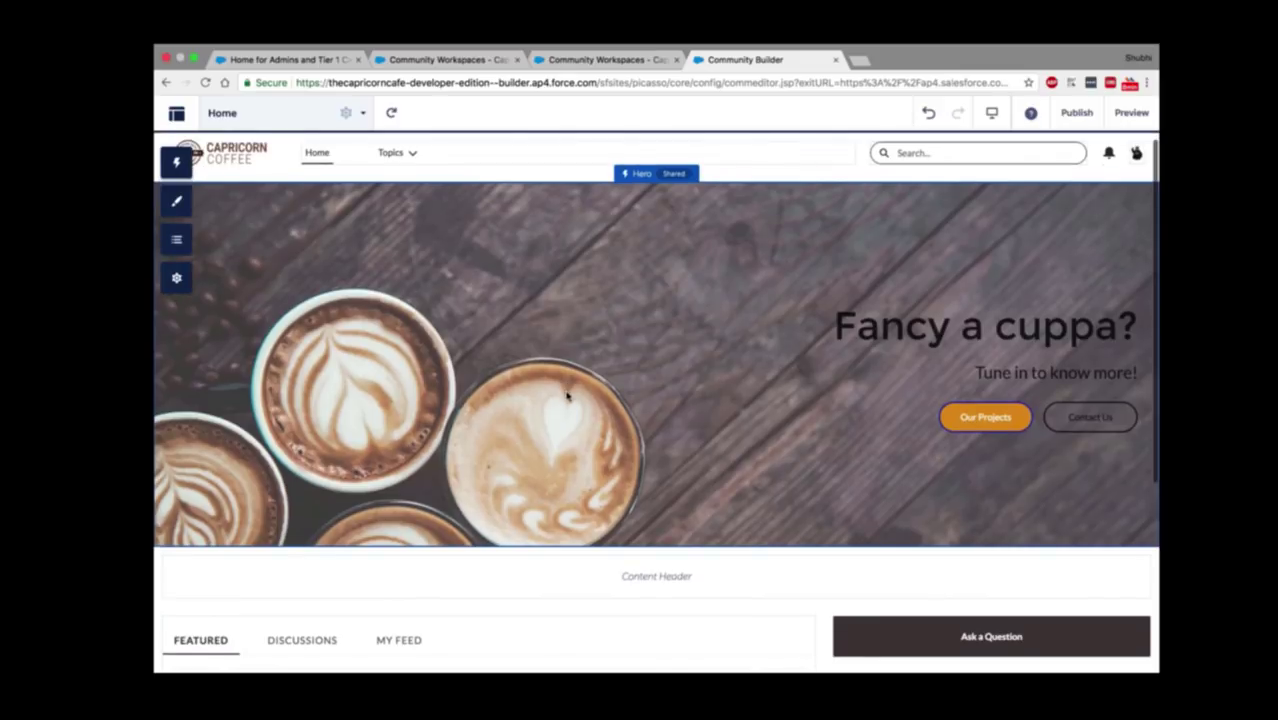
pyautogui.scroll(1, 567, 396)
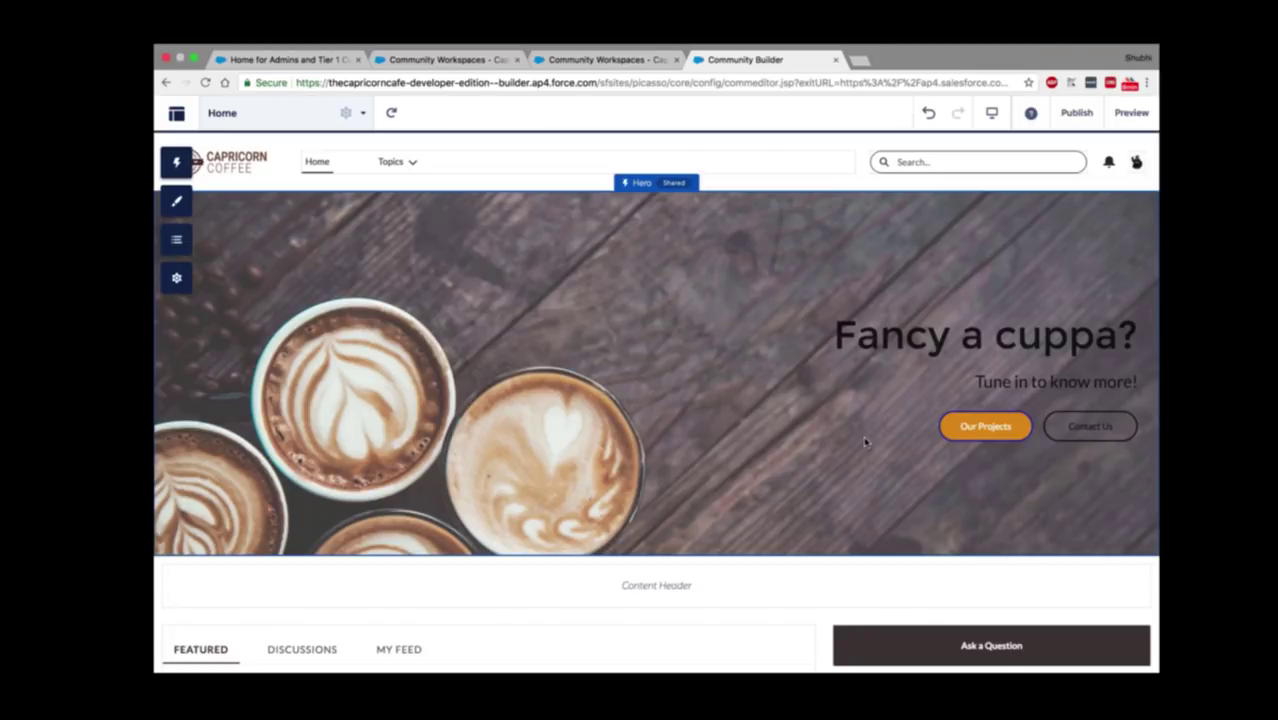
# Step: Preview the Home page in Mobile view mode and look through its full length
pyautogui.click(1149, 121)
pyautogui.click(1052, 116)
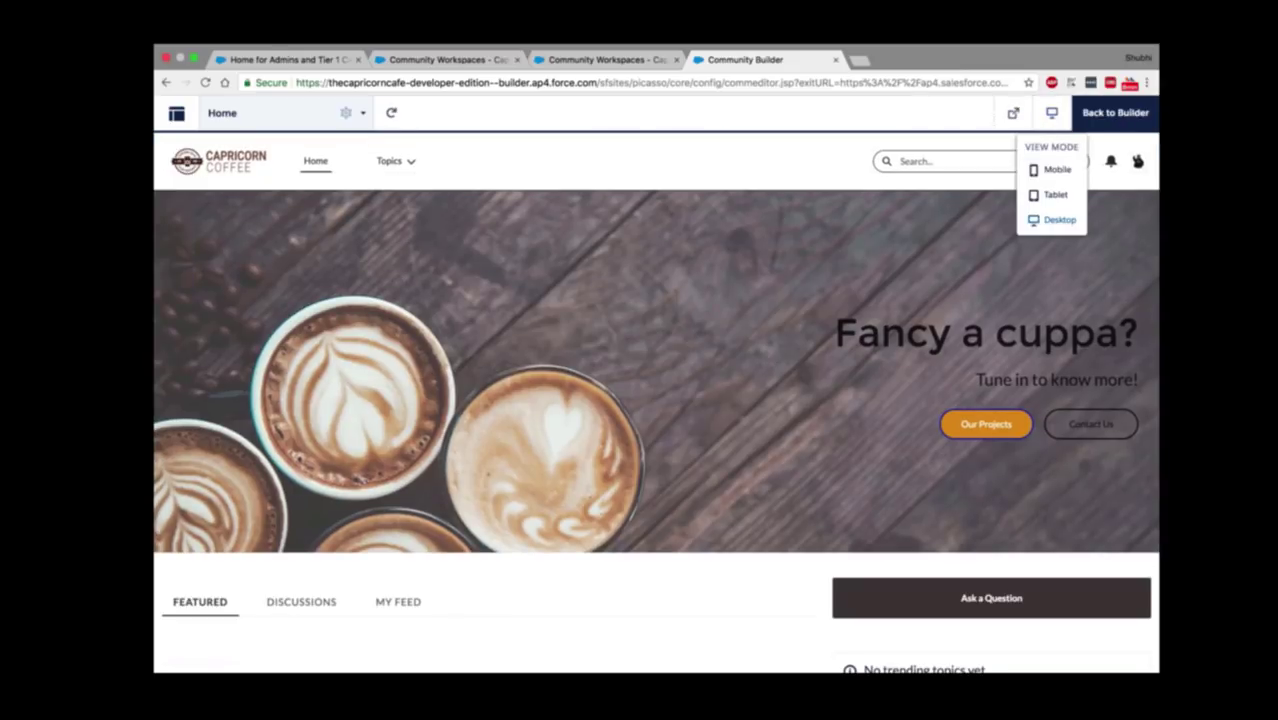
pyautogui.click(1058, 170)
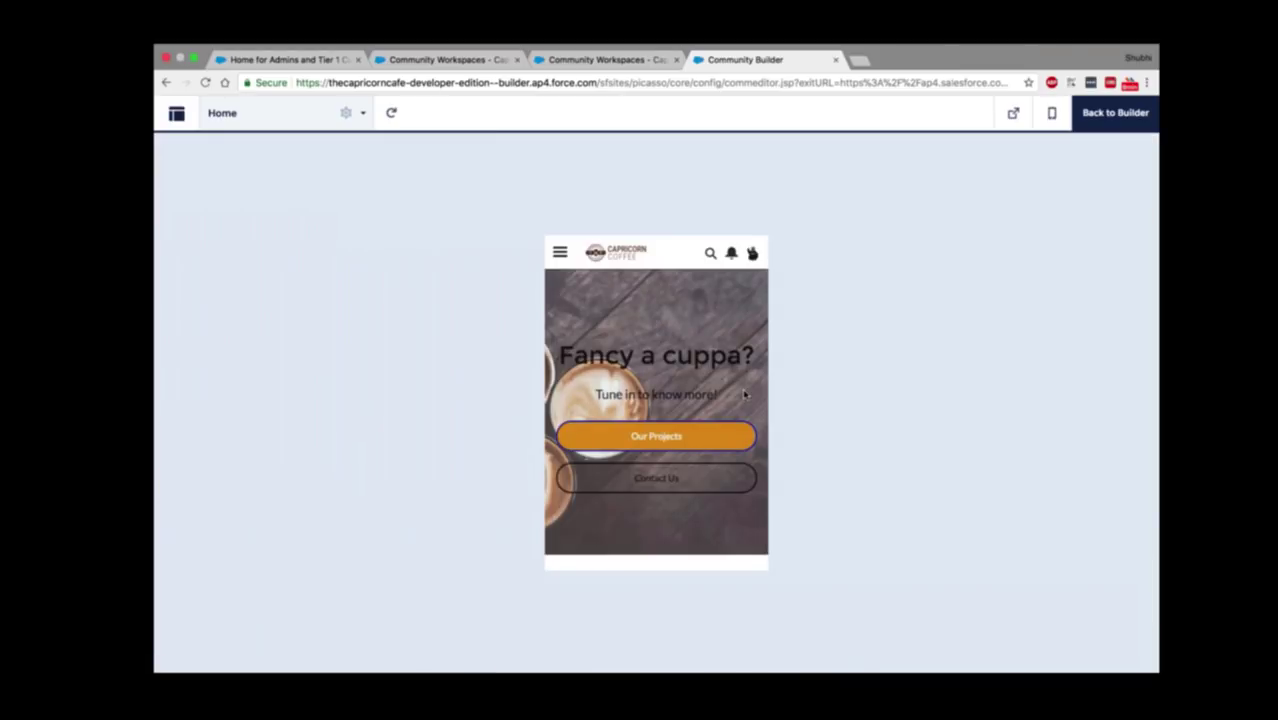
pyautogui.scroll(-5, 744, 394)
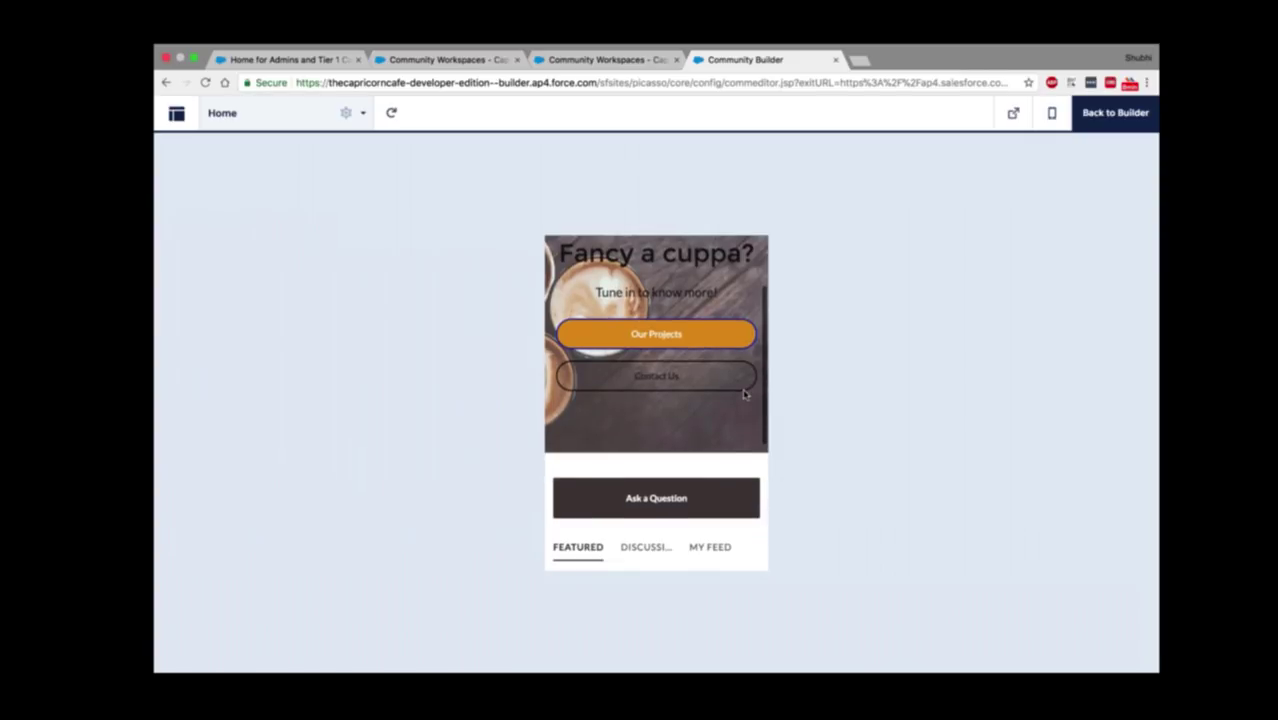
pyautogui.scroll(-3, 744, 394)
pyautogui.scroll(4, 744, 394)
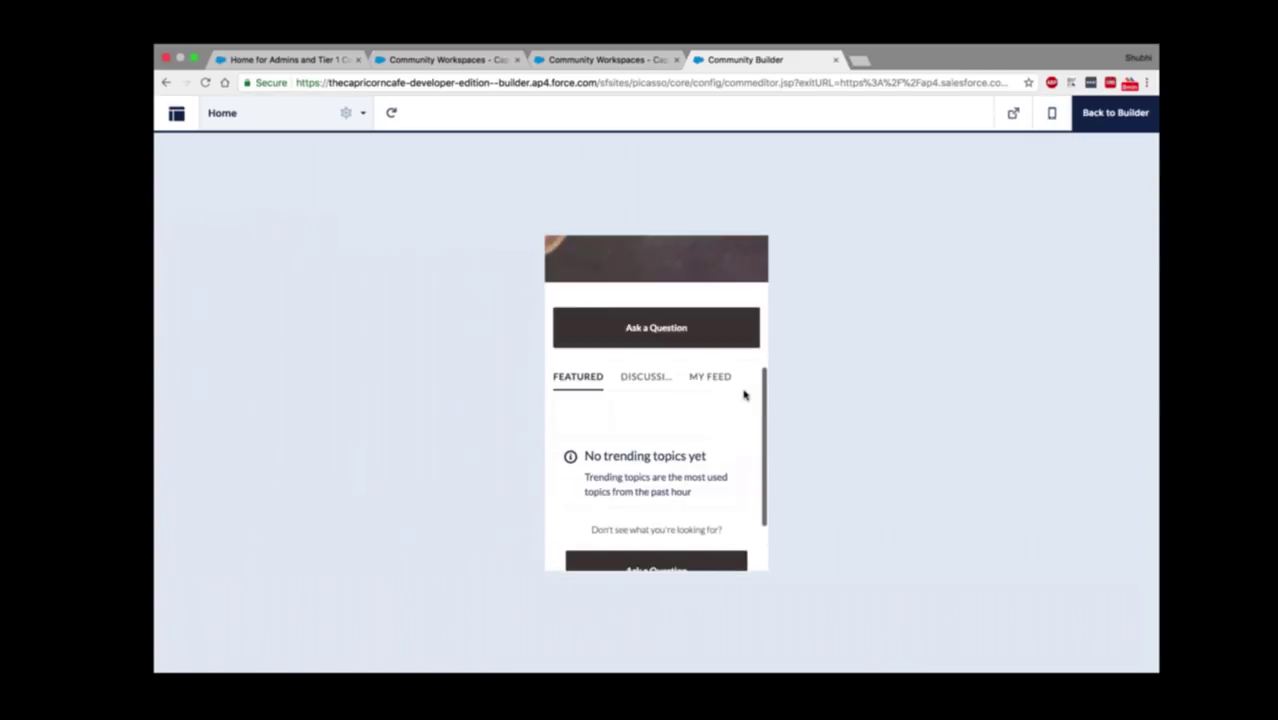
pyautogui.scroll(3, 744, 394)
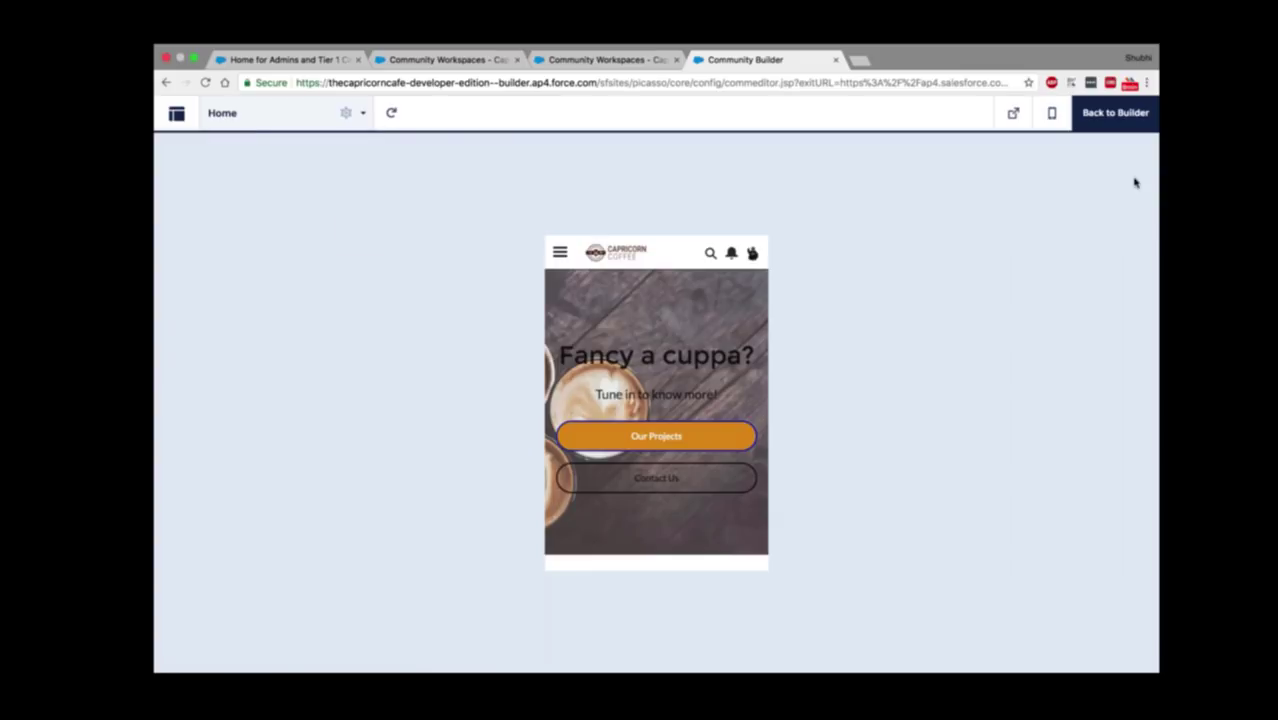
# Step: Return from the preview to the builder, switch to Desktop view mode and look over the Home page
pyautogui.click(1118, 121)
pyautogui.click(992, 113)
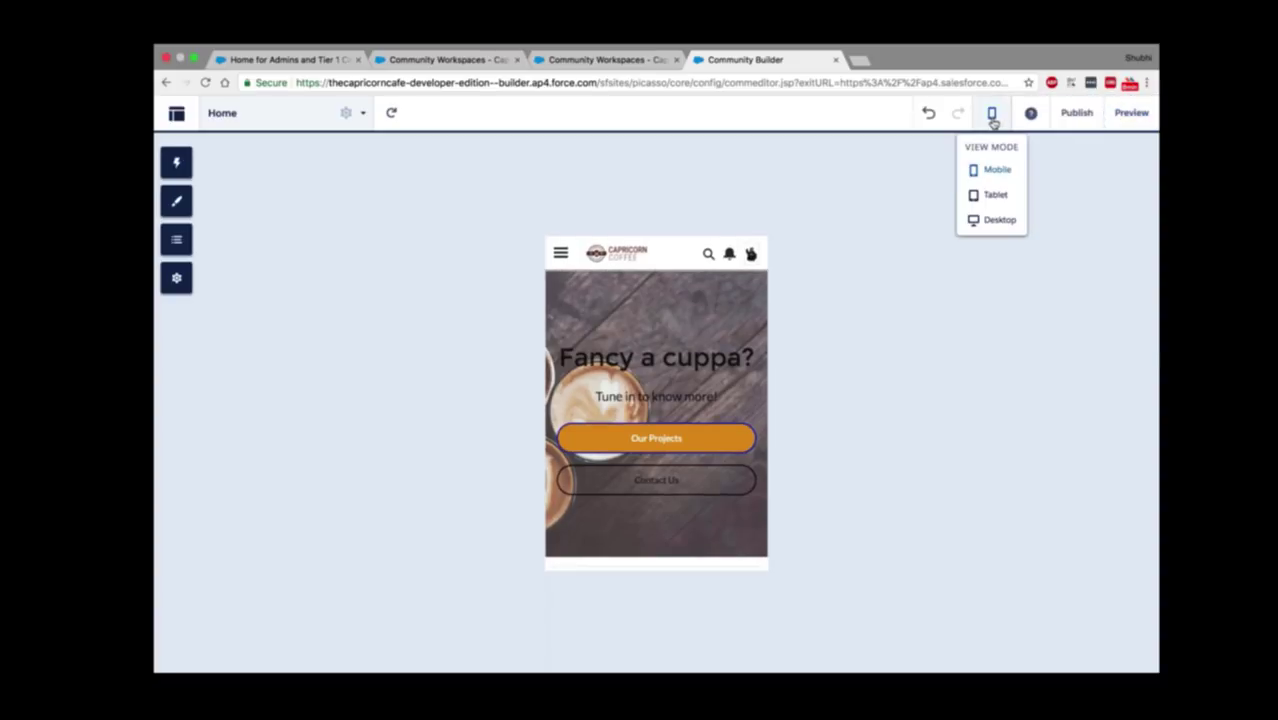
pyautogui.click(1015, 225)
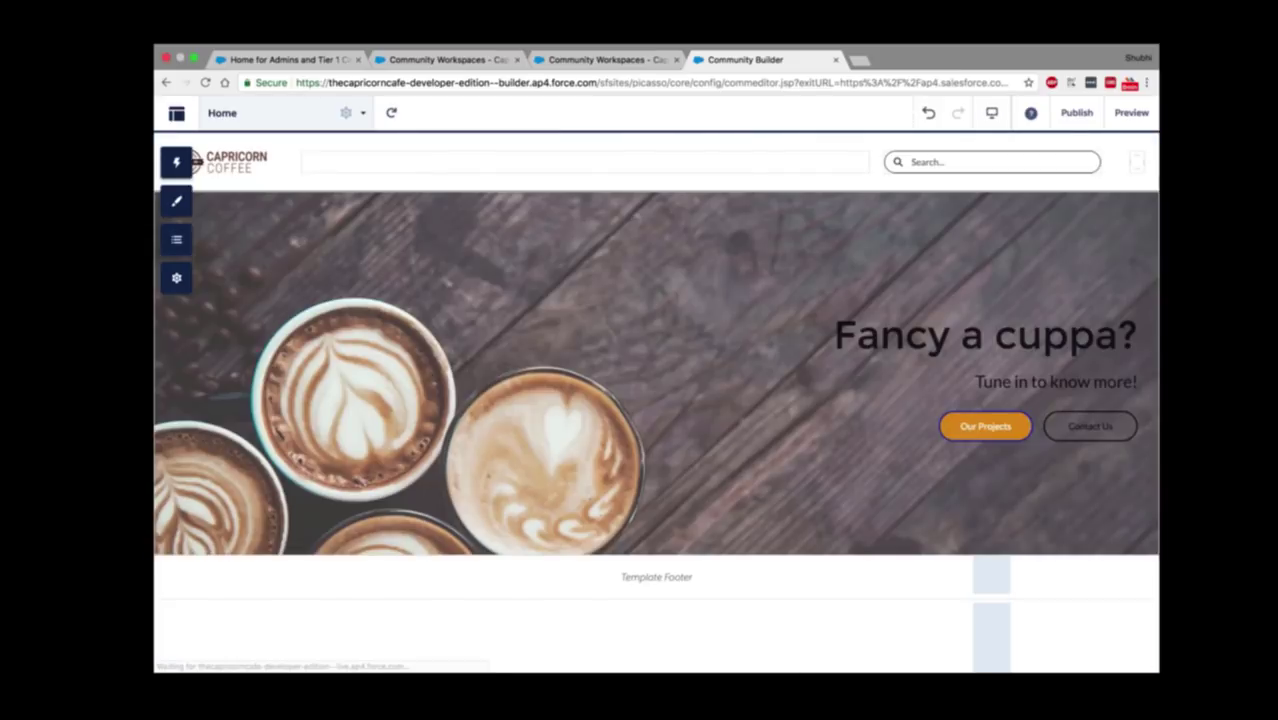
pyautogui.scroll(-3, 707, 520)
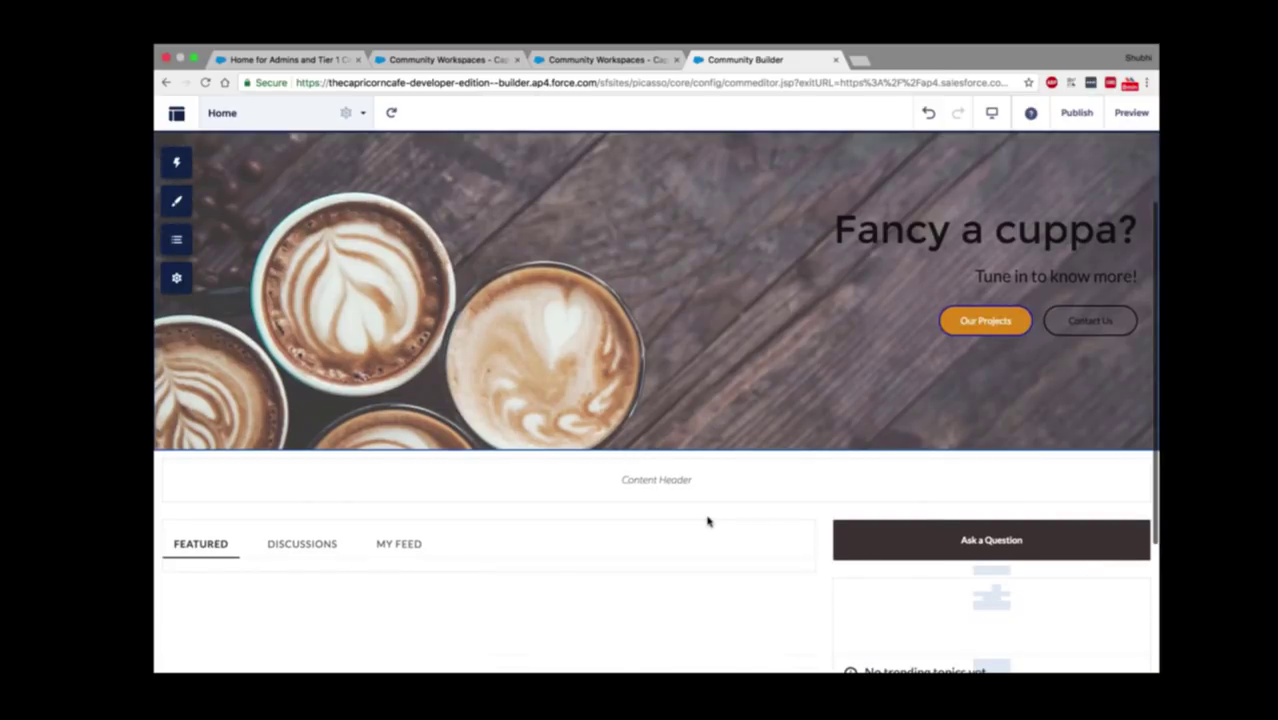
pyautogui.scroll(-3, 707, 520)
pyautogui.scroll(3, 707, 520)
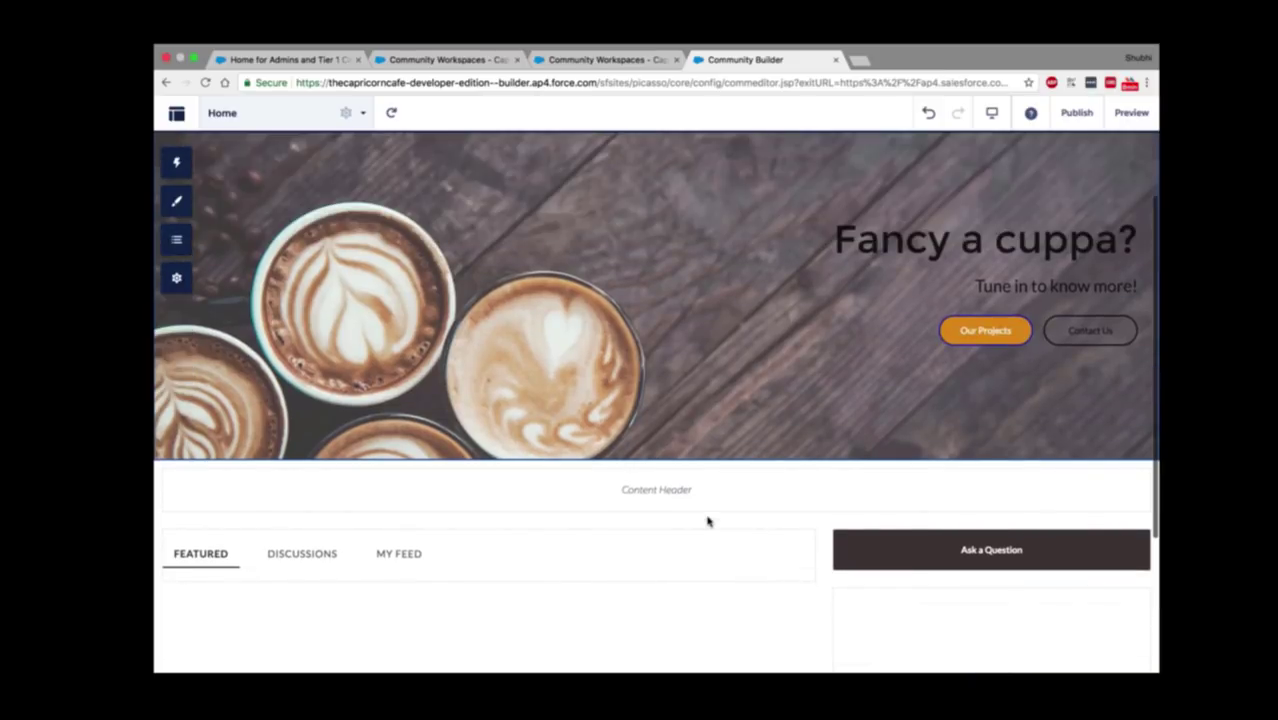
pyautogui.scroll(1, 707, 520)
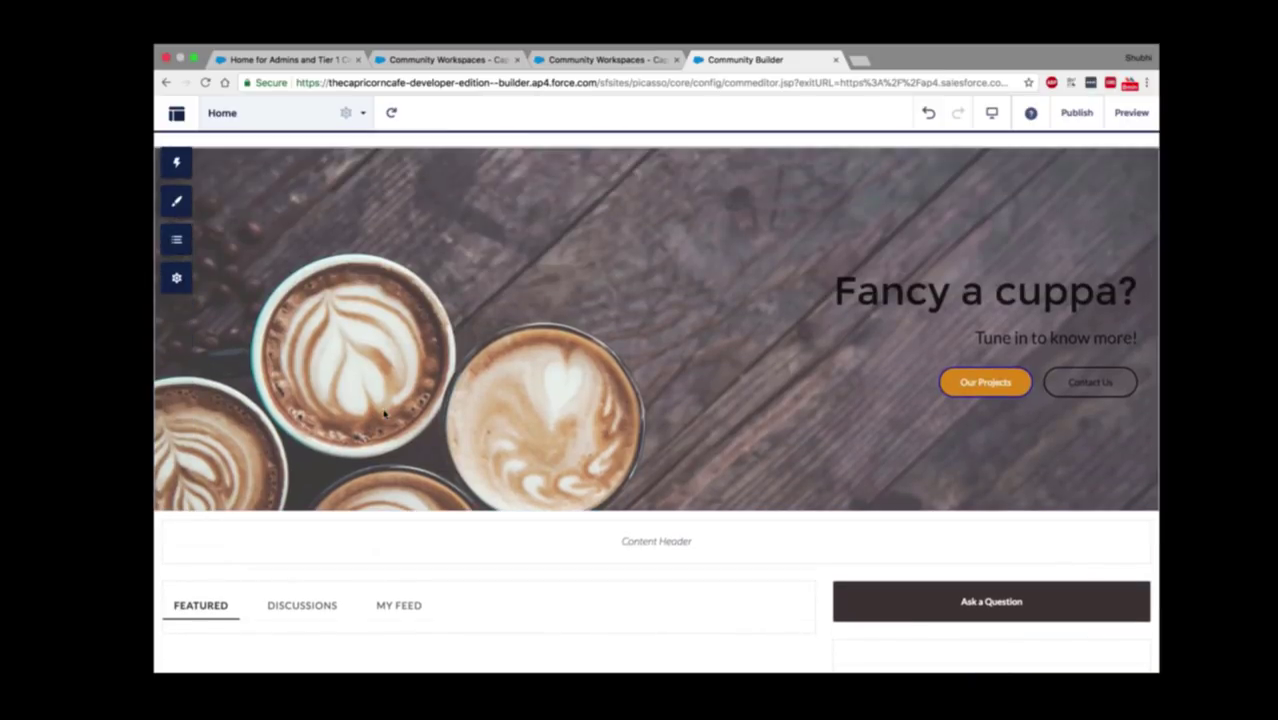
# Step: Add the Feed Publisher component to the Home page's Content Header region below the hero
pyautogui.click(186, 173)
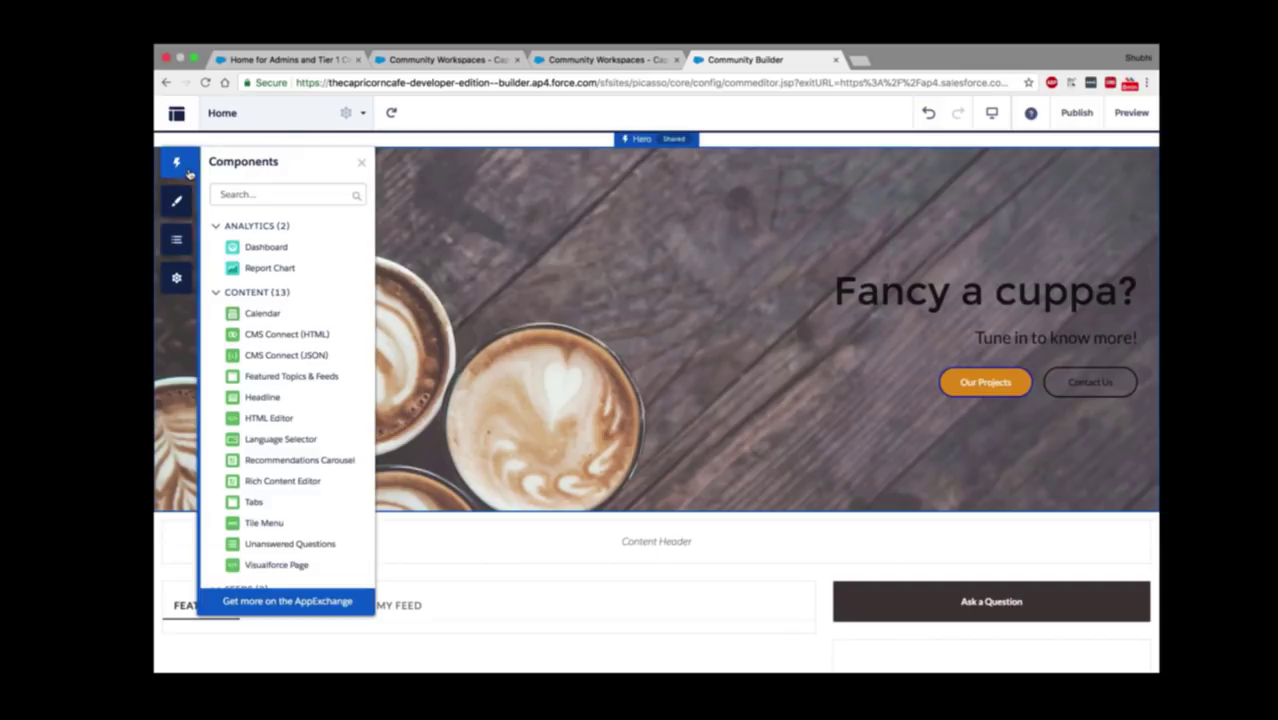
pyautogui.scroll(-3, 351, 400)
pyautogui.scroll(-1, 351, 404)
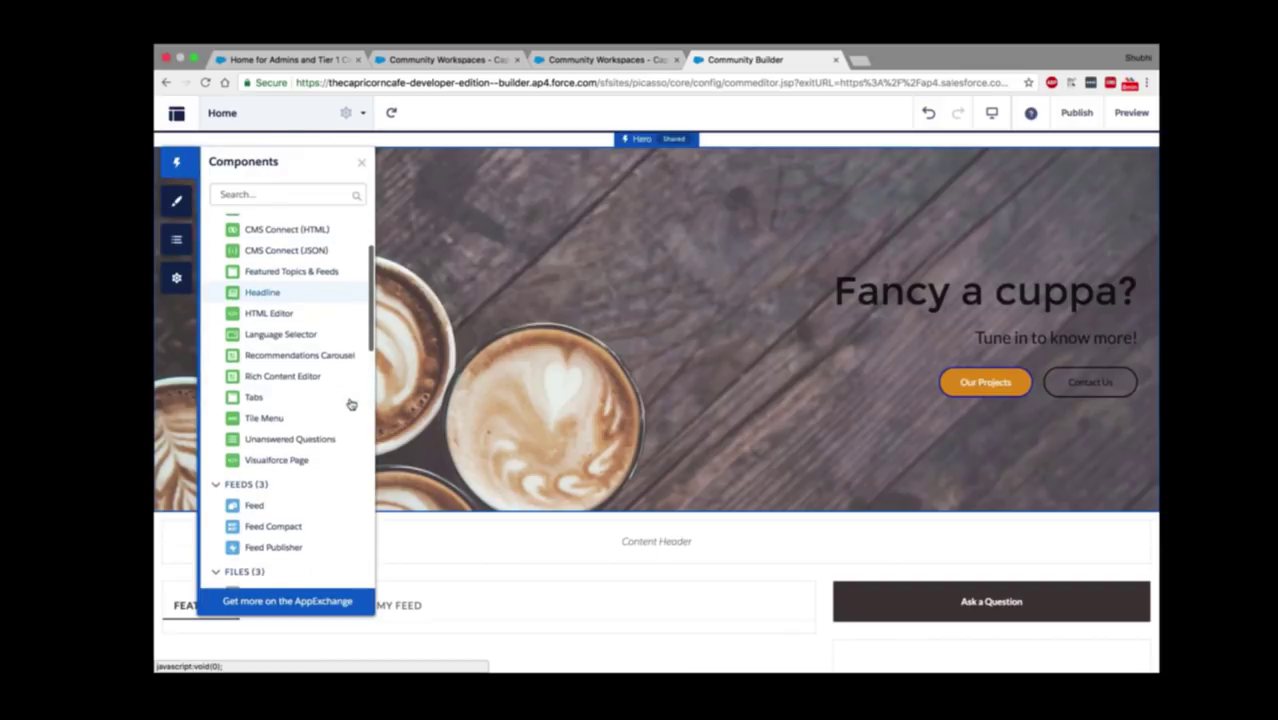
pyautogui.scroll(-4, 351, 404)
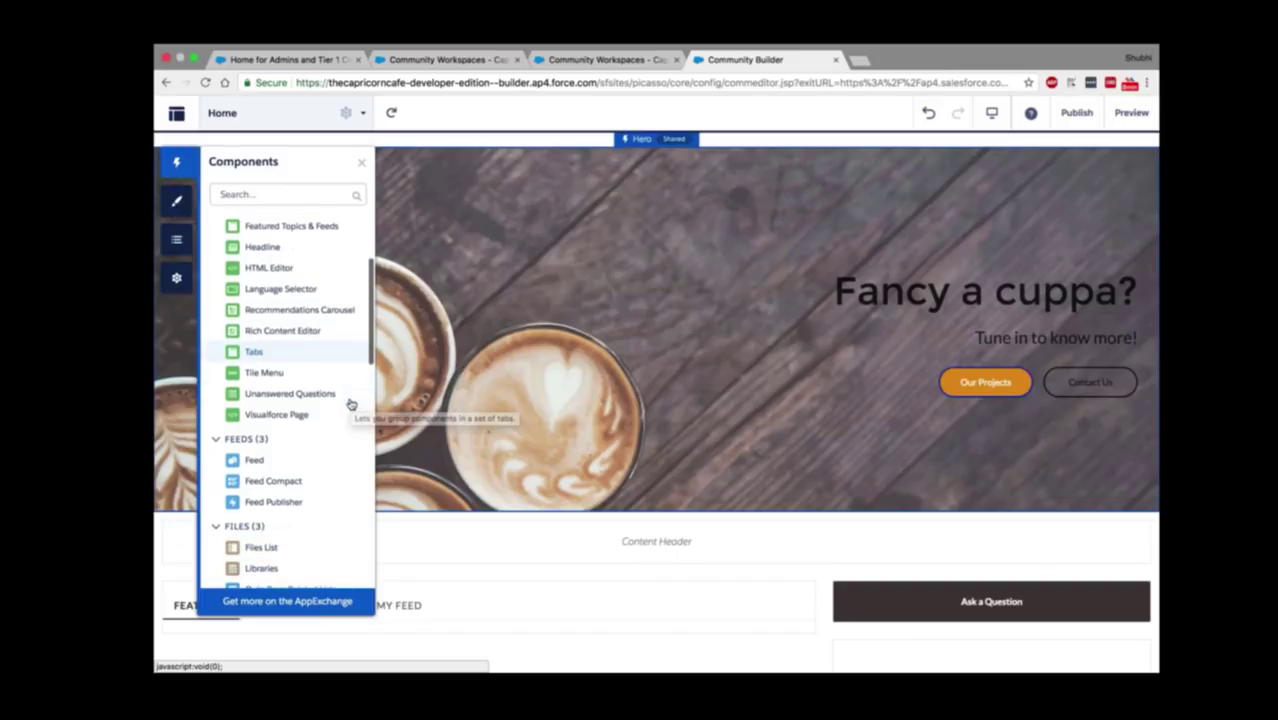
pyautogui.scroll(-2, 351, 404)
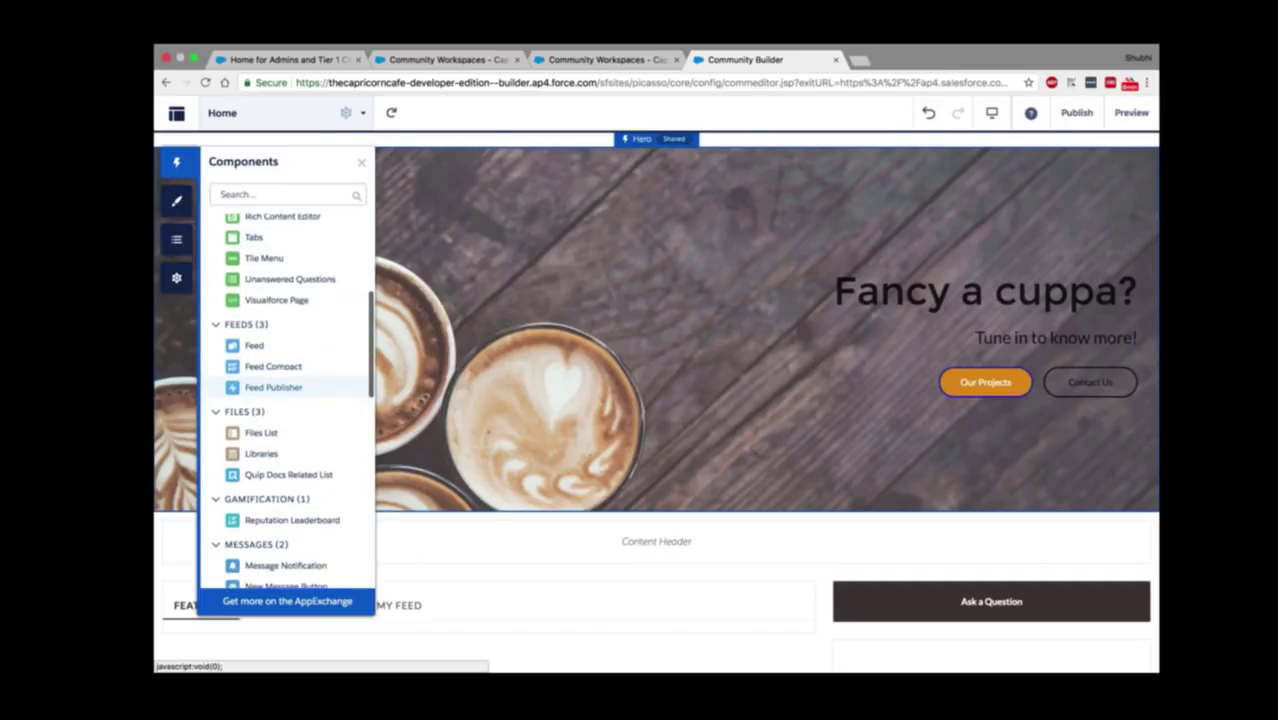
pyautogui.scroll(-3, 351, 404)
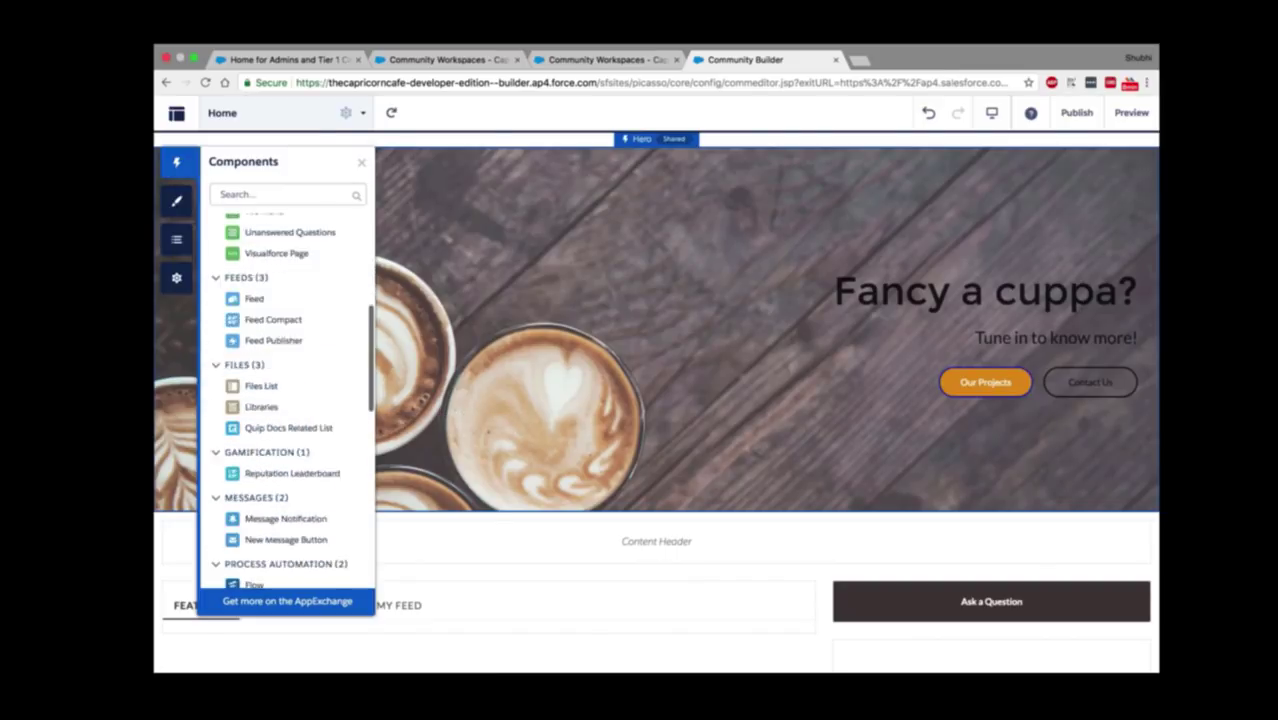
pyautogui.scroll(3, 330, 398)
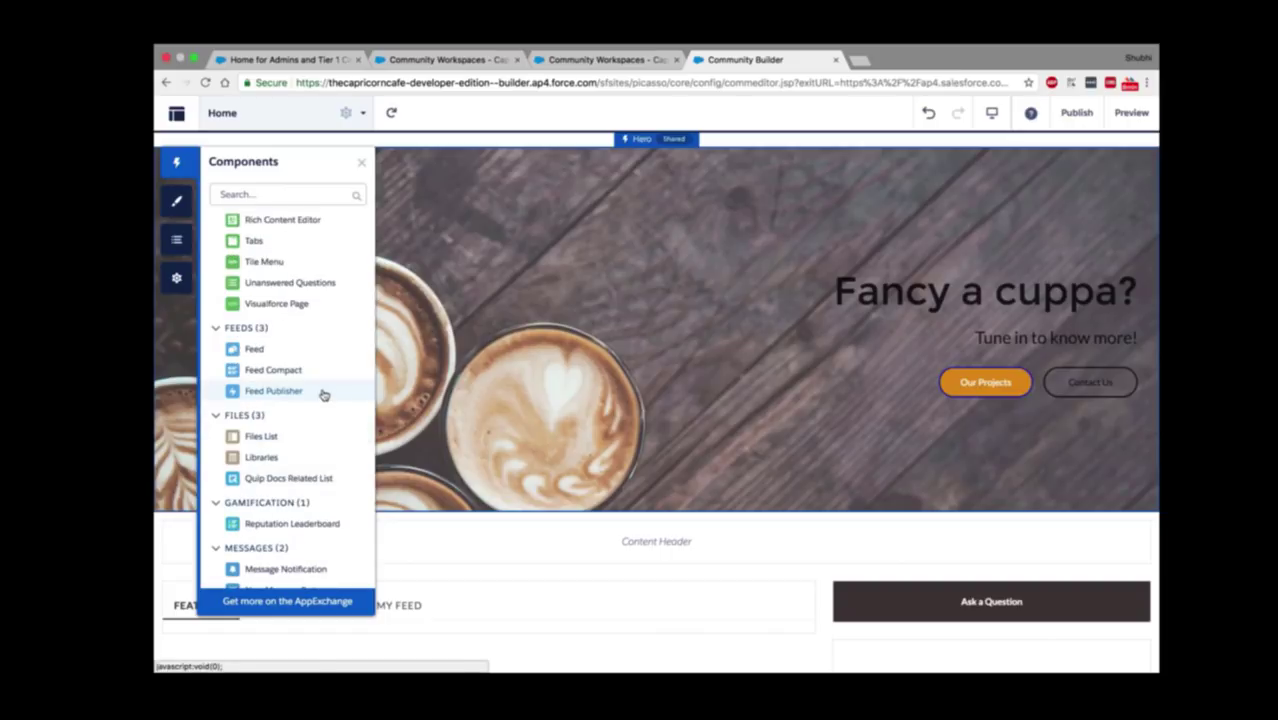
pyautogui.moveTo(324, 395); pyautogui.dragTo(507, 539)
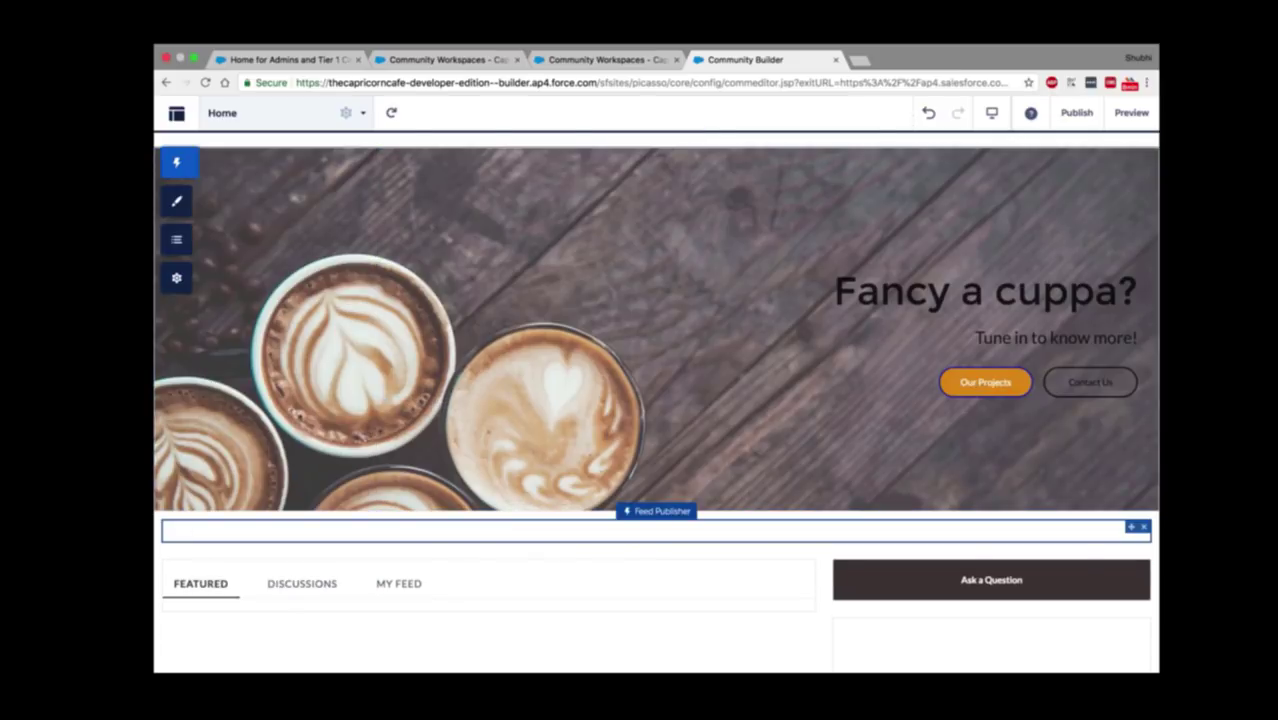
# Step: Review the Feed Publisher's properties and its Publisher Layout Design options, then close the properties without changing them
pyautogui.scroll(-1, 566, 534)
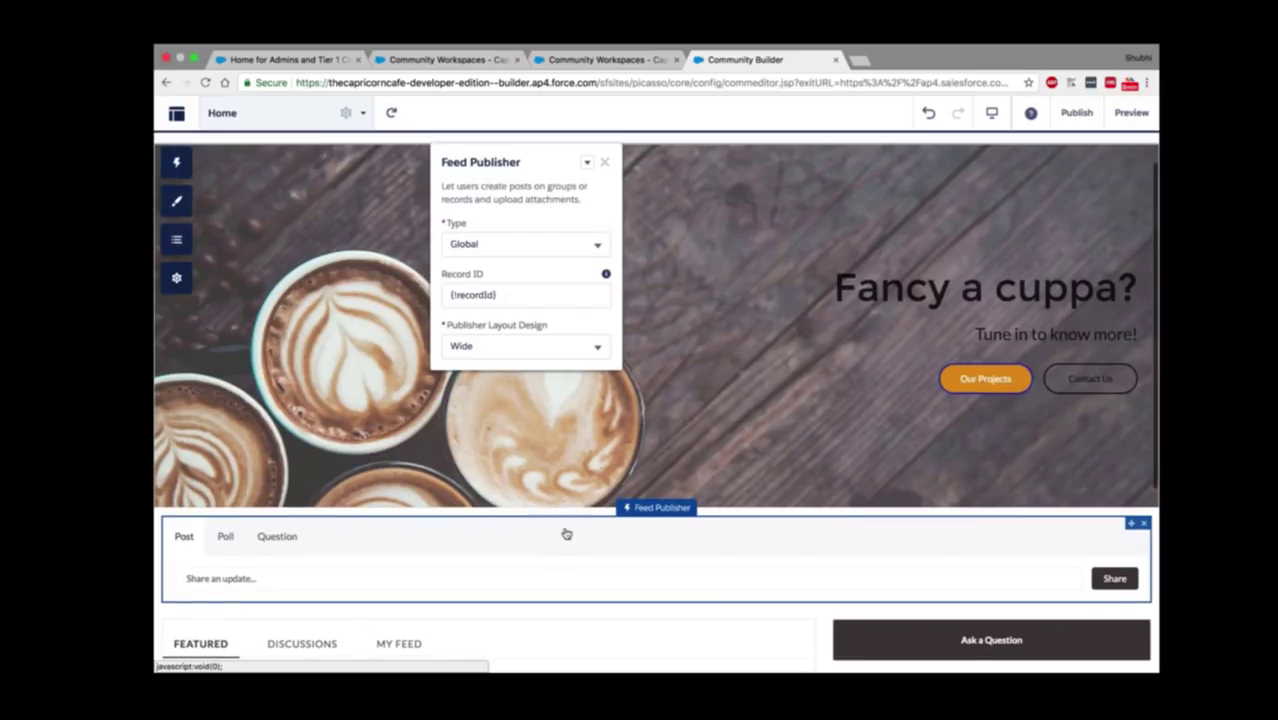
pyautogui.scroll(-3, 566, 534)
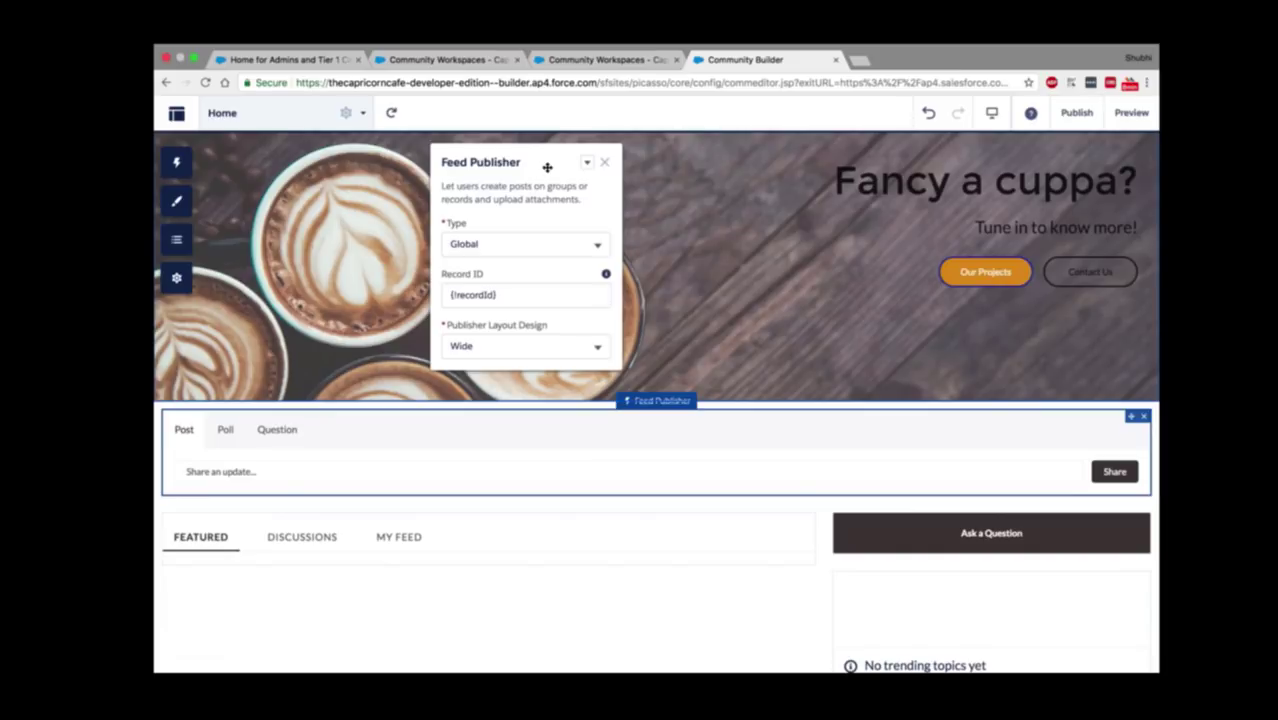
pyautogui.click(599, 348)
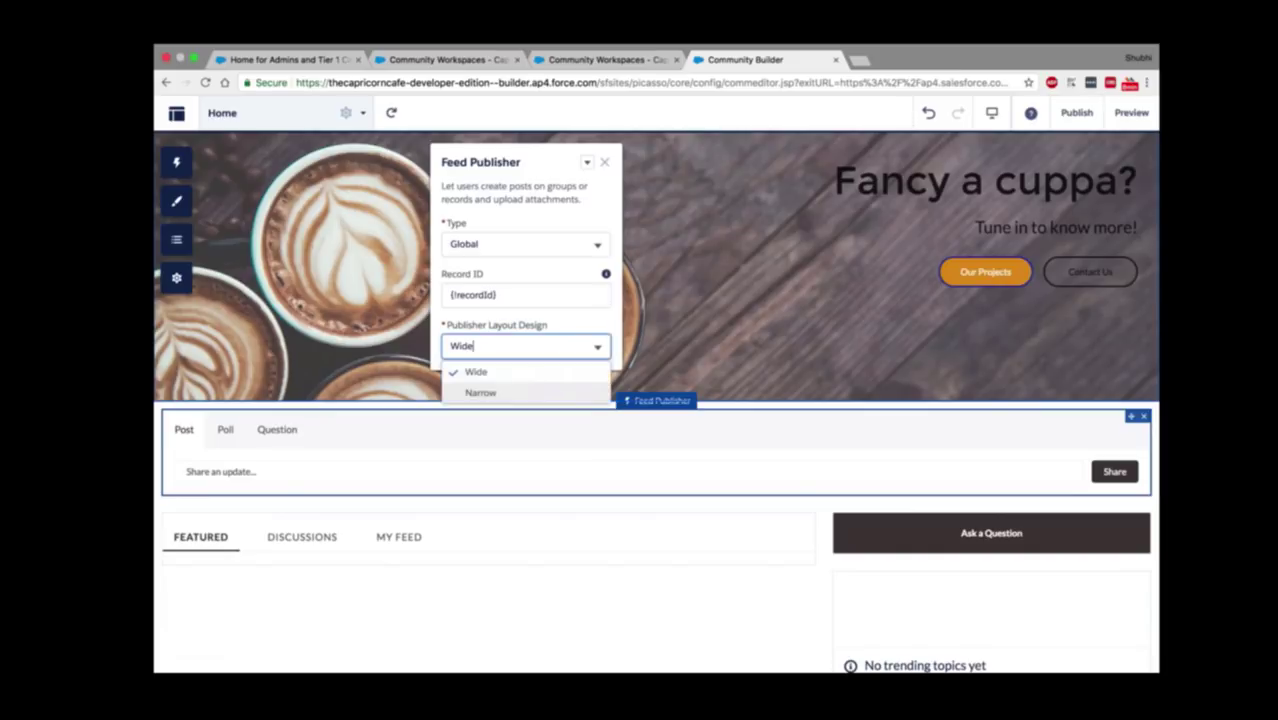
pyautogui.click(599, 348)
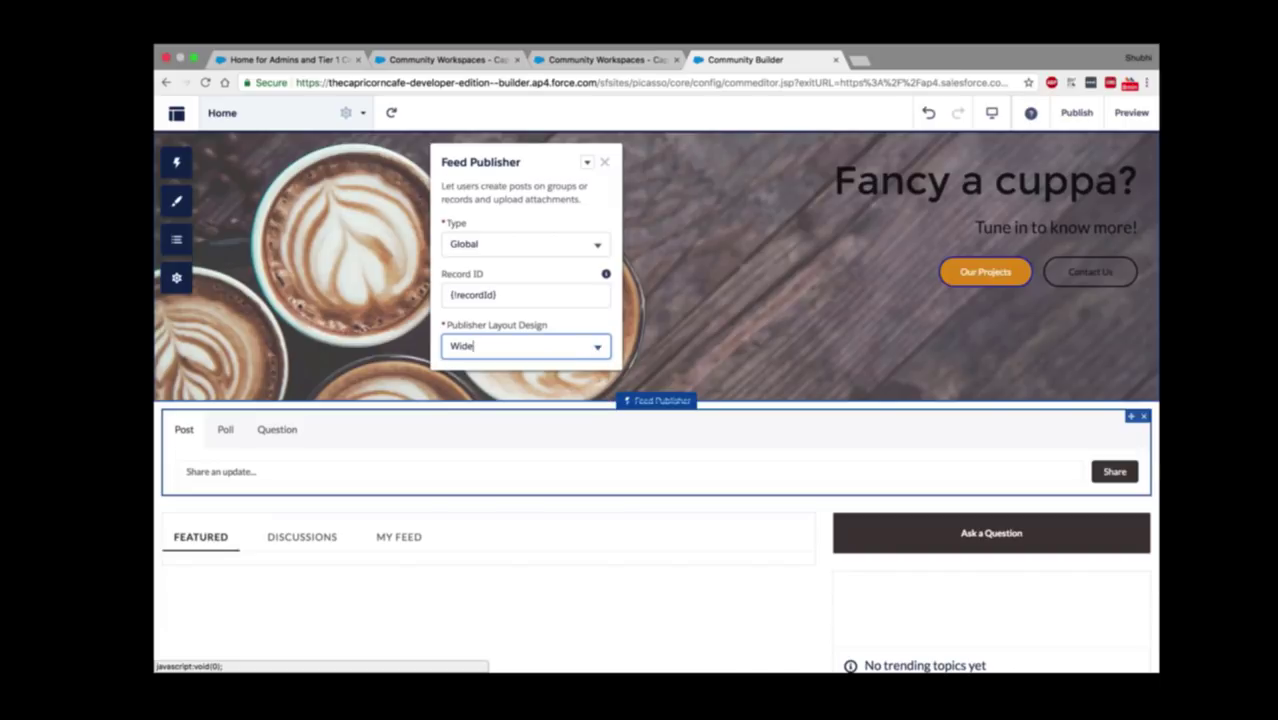
pyautogui.click(605, 163)
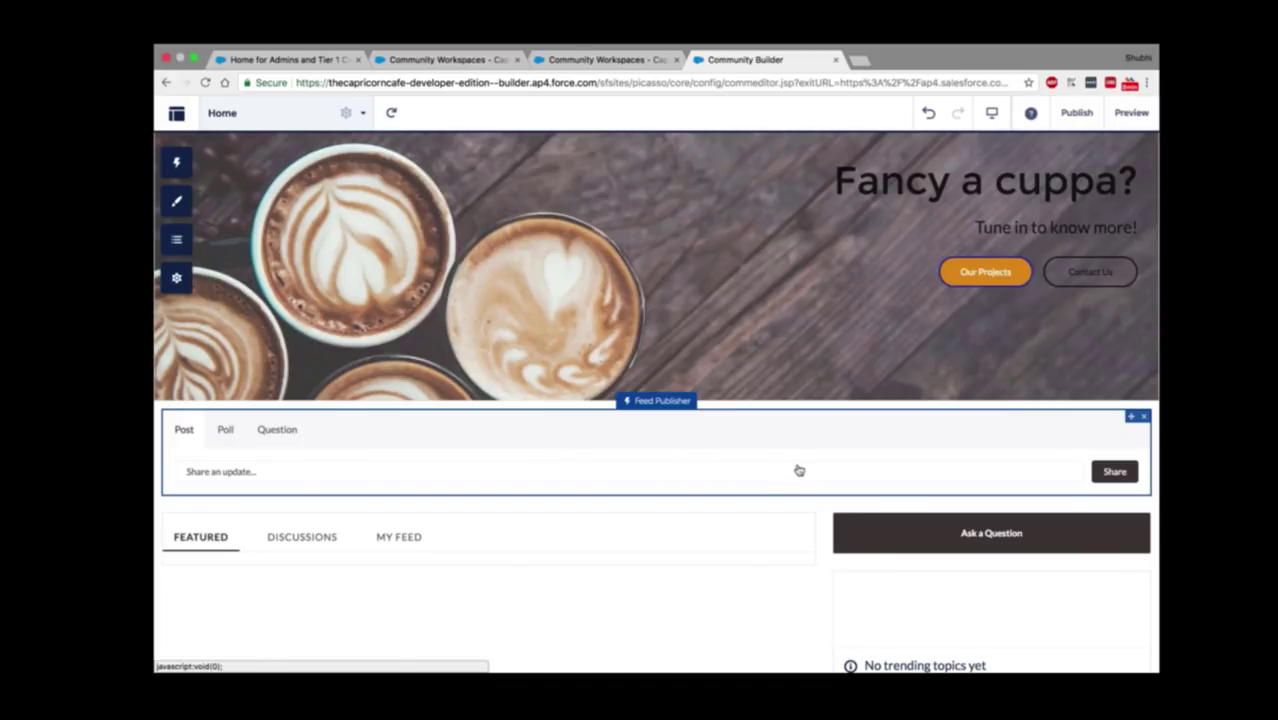
# Step: Preview the Home page and look over its full length, including the Feed Publisher below the hero
pyautogui.click(1126, 114)
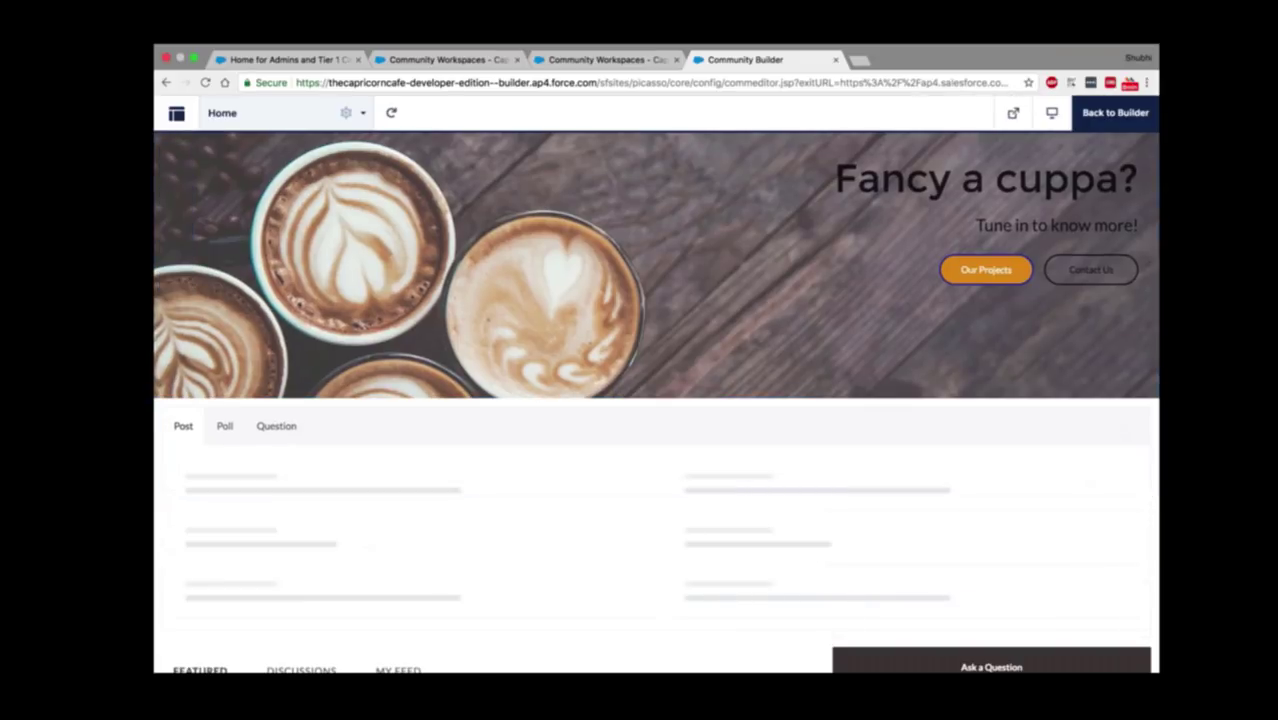
pyautogui.scroll(-5, 515, 543)
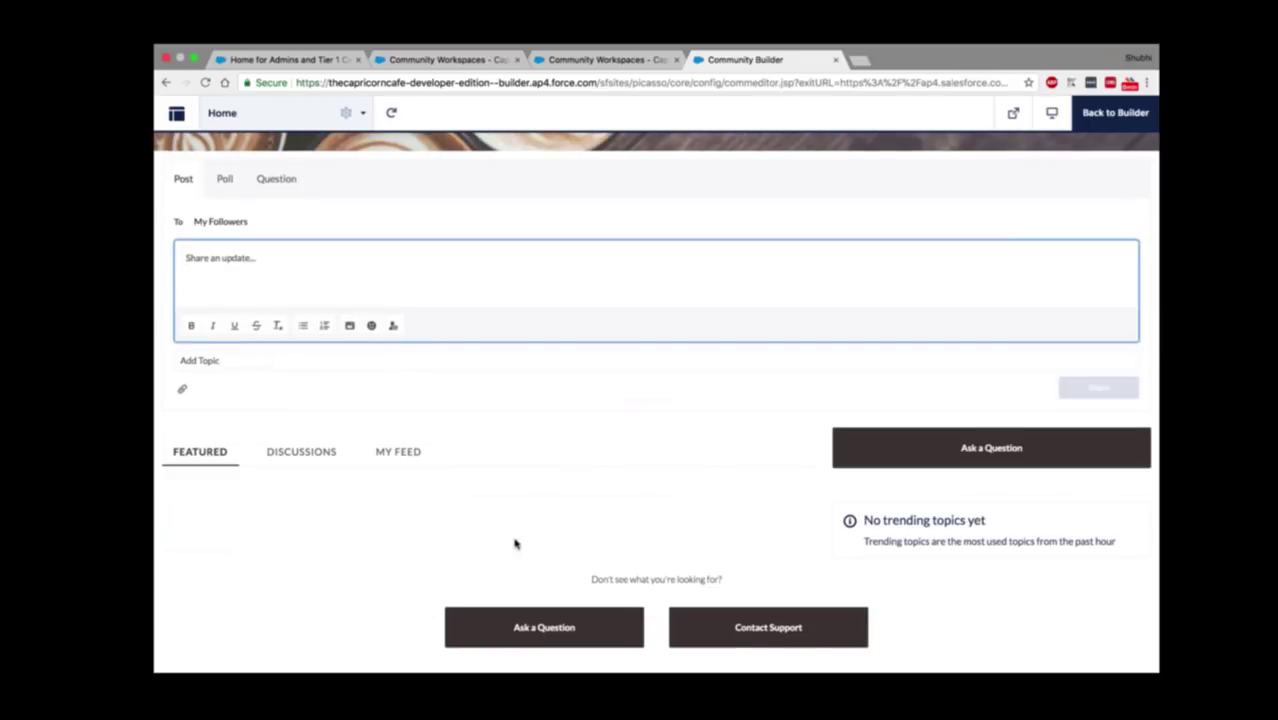
pyautogui.scroll(2, 515, 543)
pyautogui.scroll(3, 515, 543)
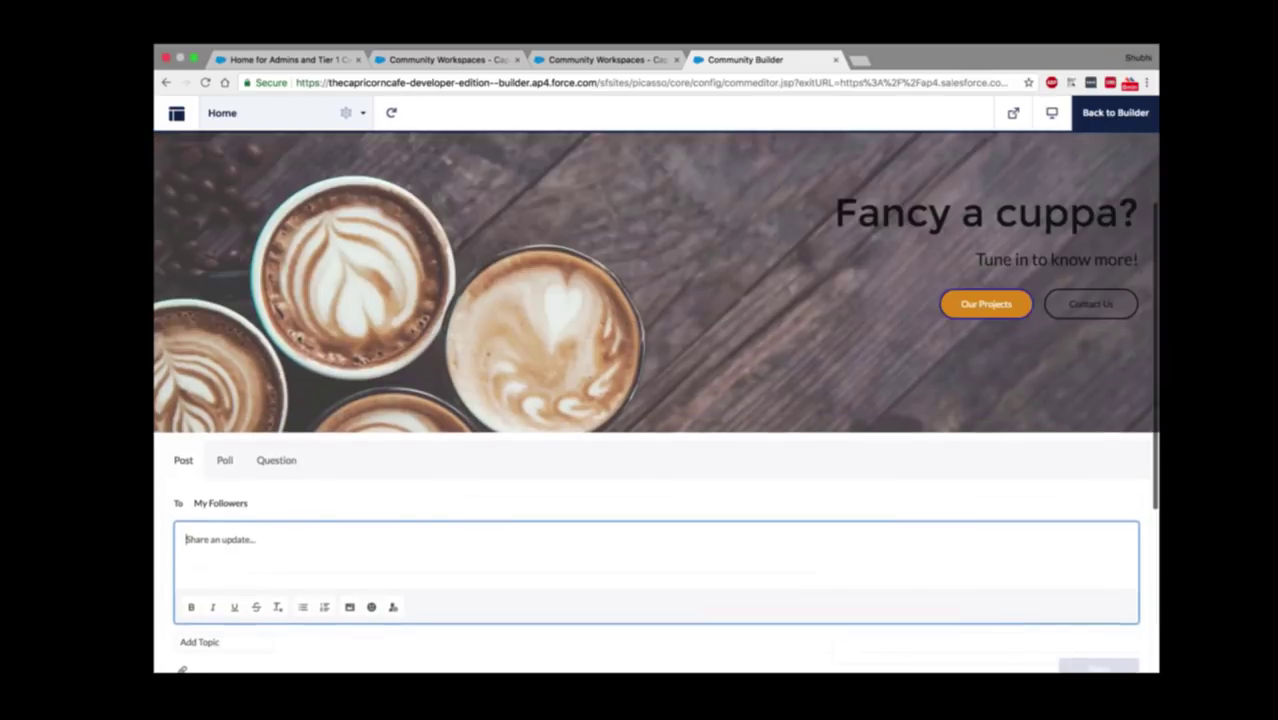
pyautogui.scroll(2, 656, 400)
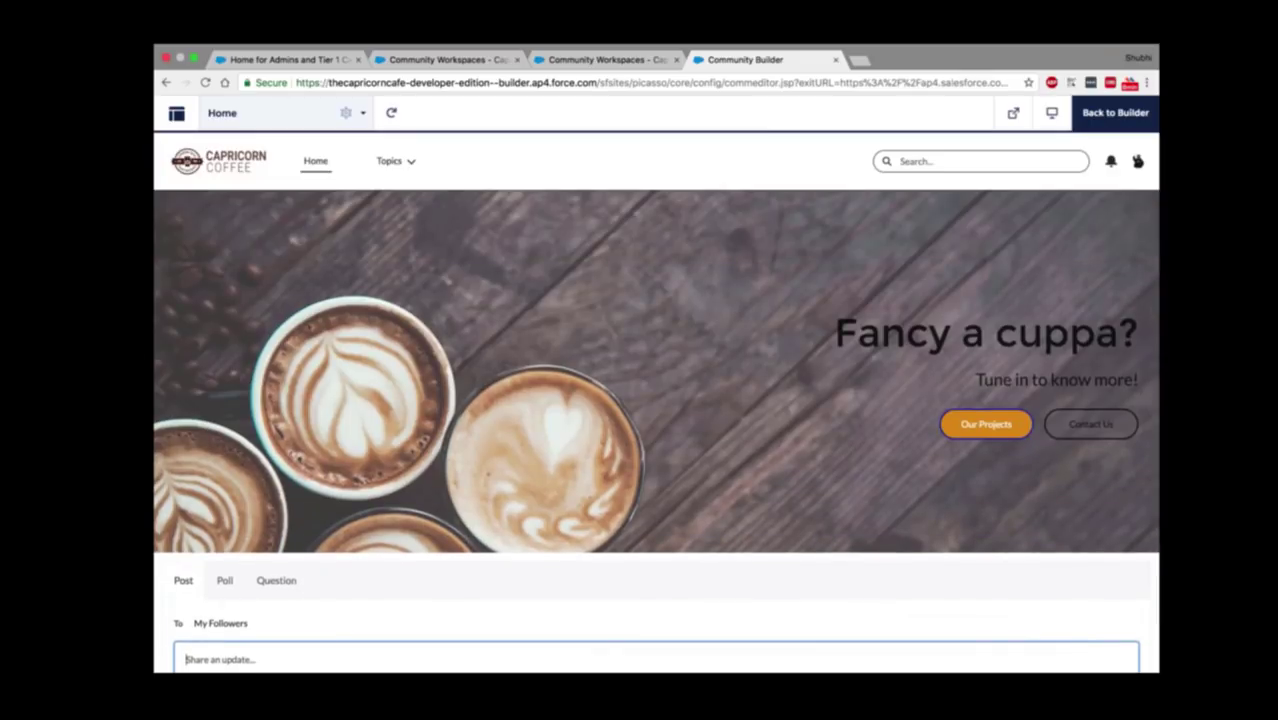
pyautogui.scroll(-1, 656, 400)
pyautogui.scroll(-2, 656, 400)
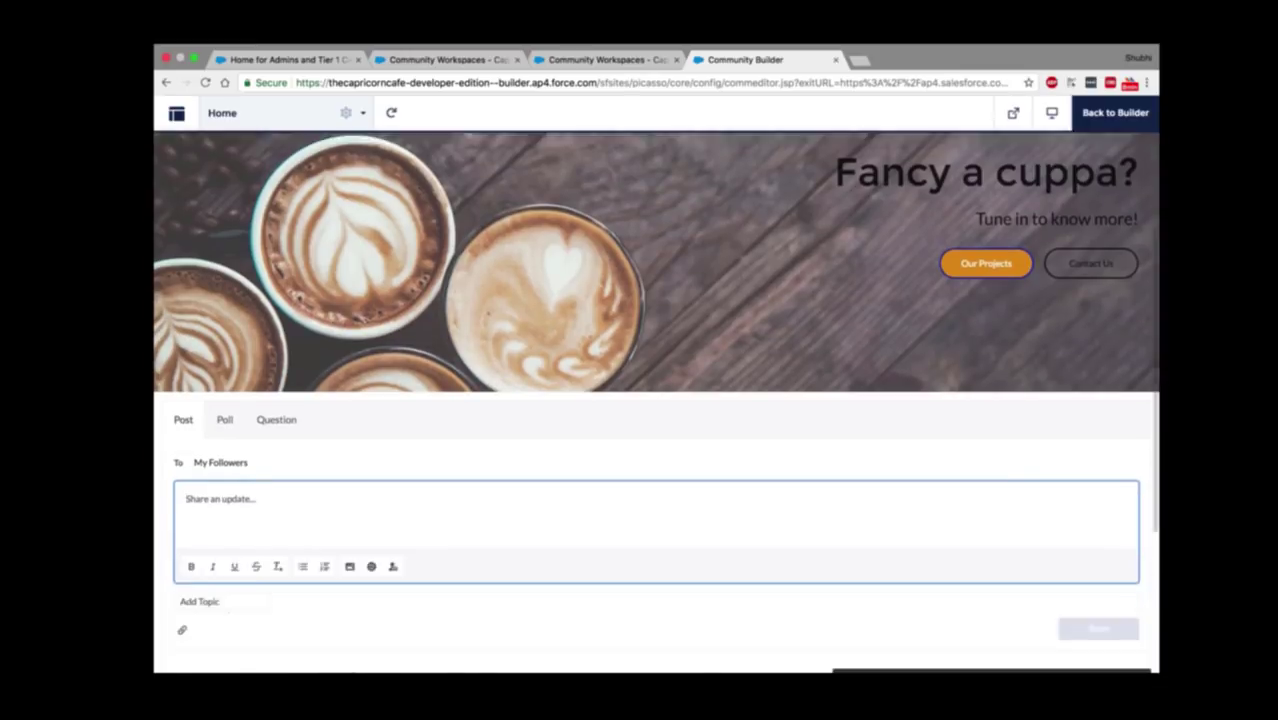
pyautogui.scroll(3, 656, 400)
# Step: Return from the preview to the builder and examine the Feed Publisher and the sections around it
pyautogui.click(1125, 117)
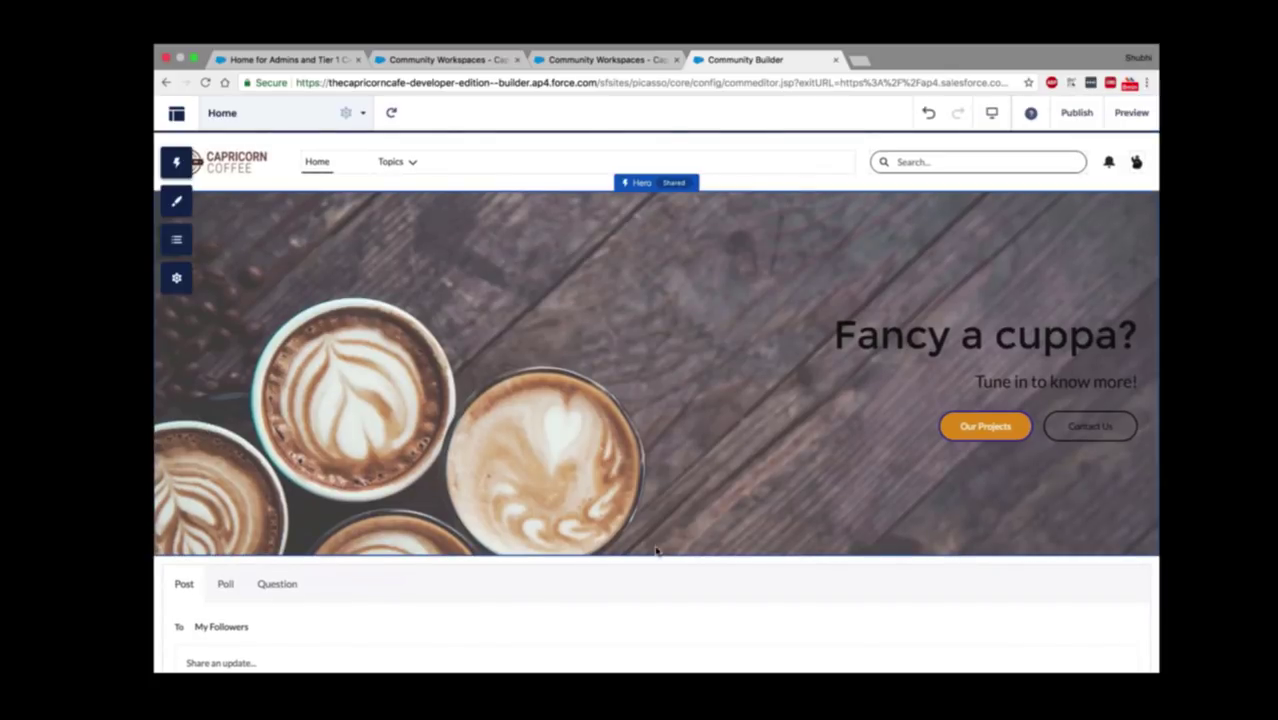
pyautogui.scroll(-3, 656, 550)
pyautogui.scroll(-2, 656, 551)
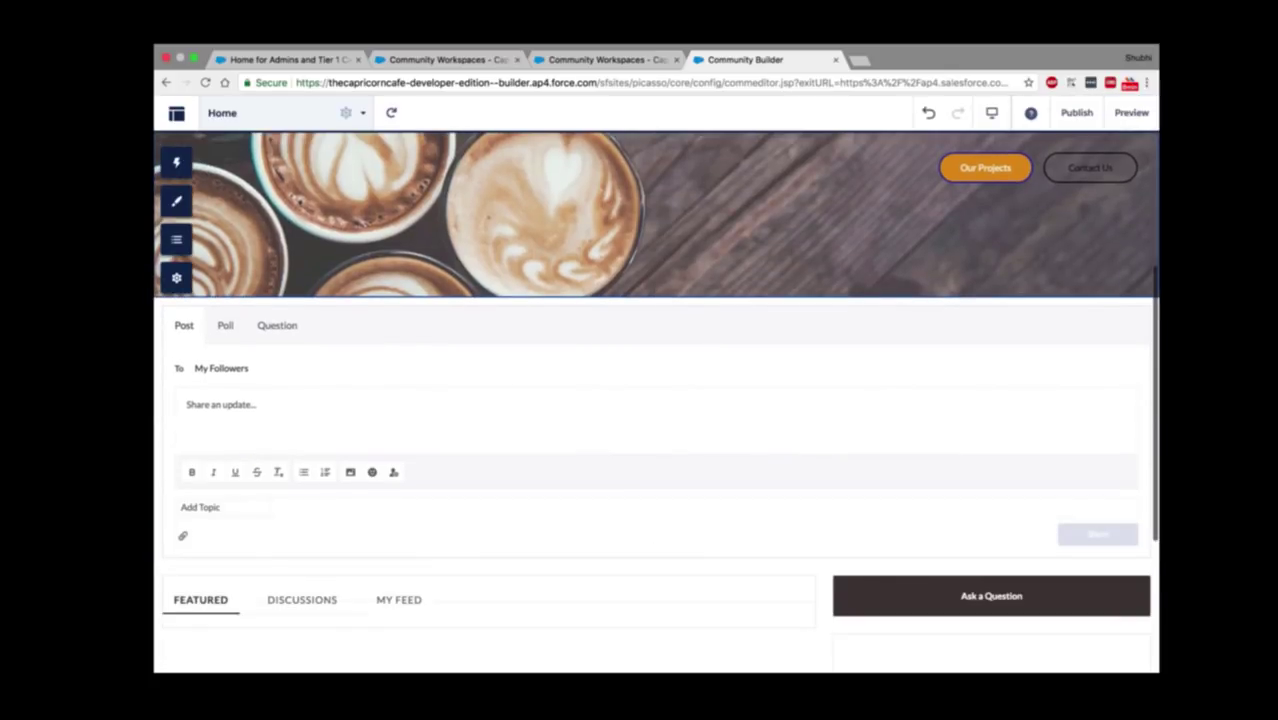
pyautogui.scroll(-2, 656, 400)
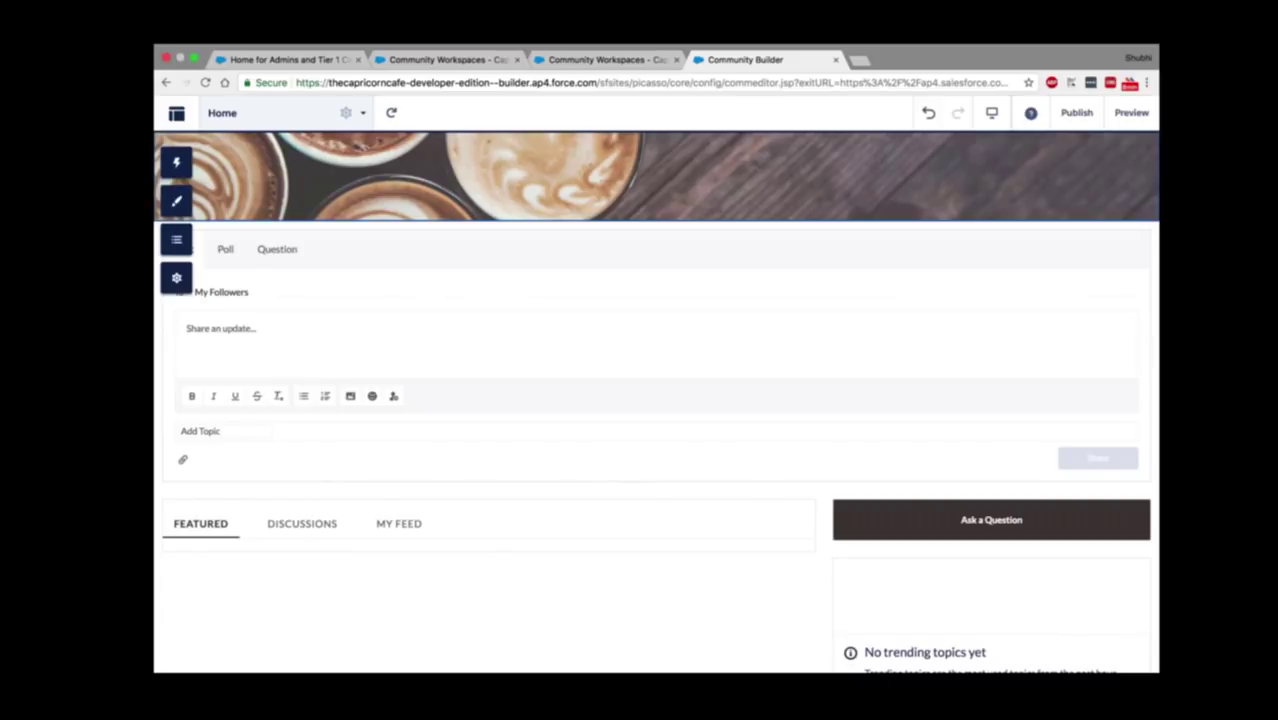
pyautogui.scroll(1, 656, 400)
pyautogui.scroll(1, 656, 400)
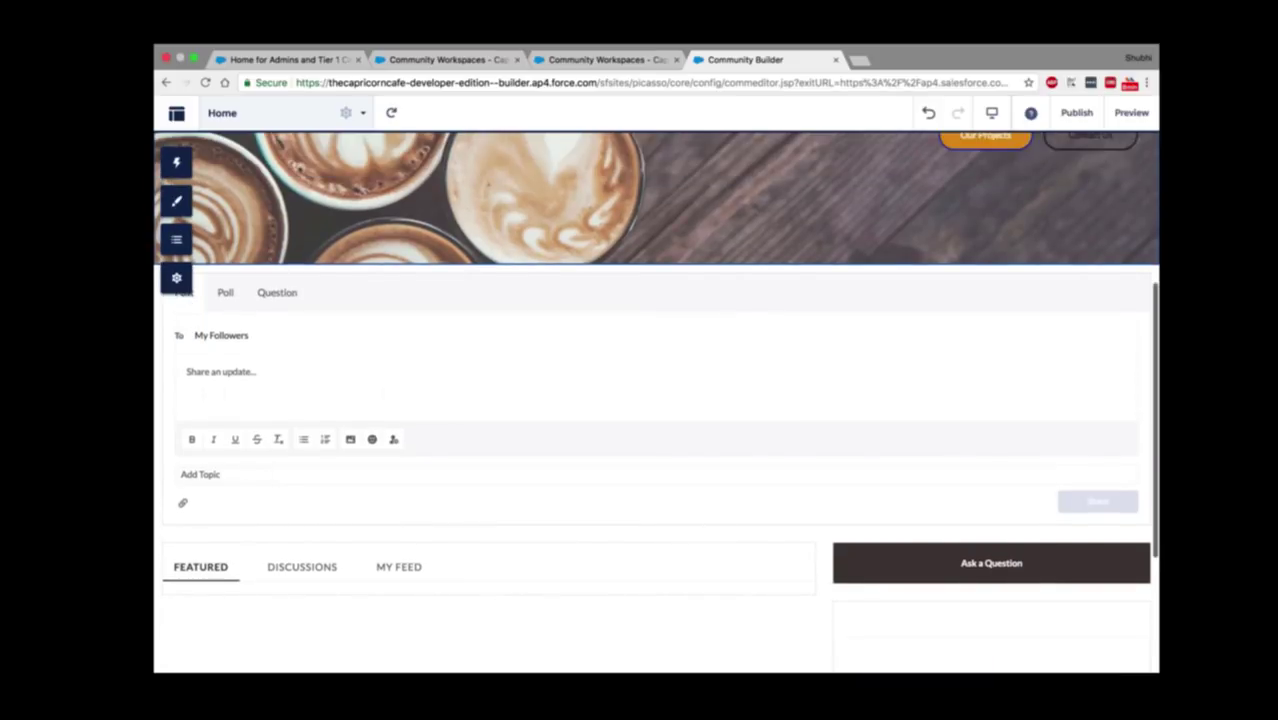
pyautogui.scroll(1, 656, 400)
pyautogui.scroll(4, 656, 400)
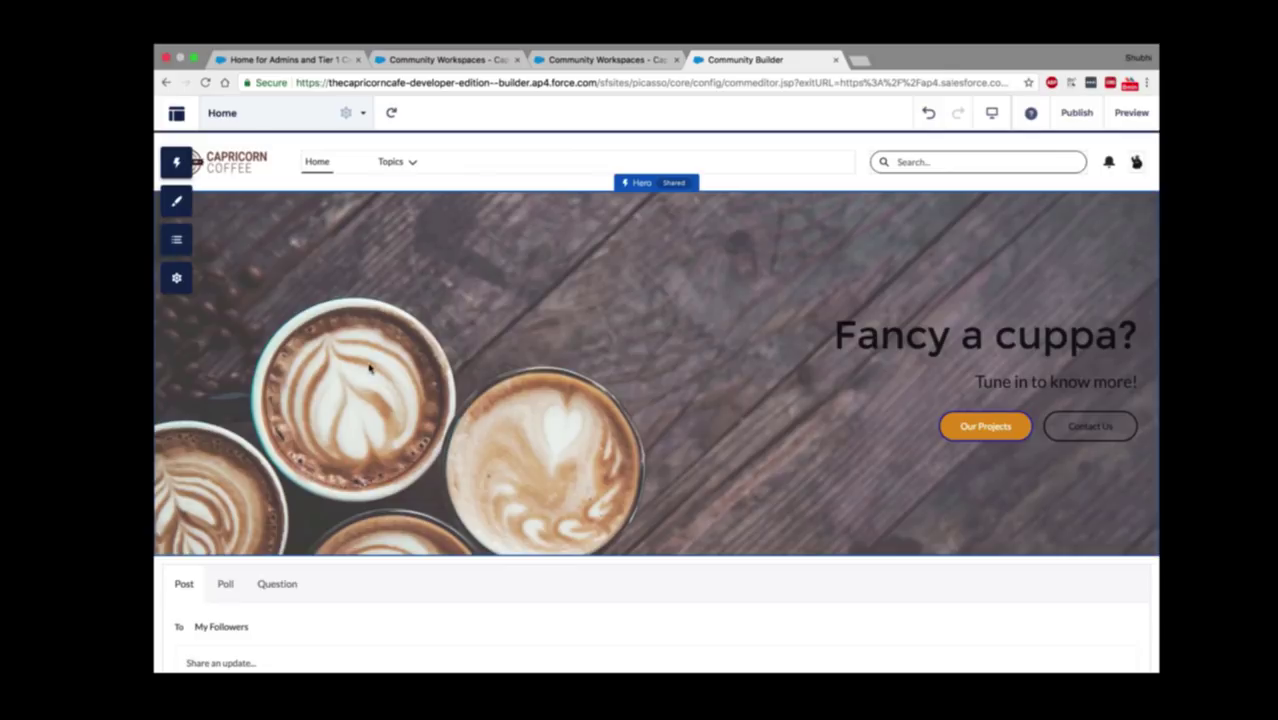
# Step: Open the Developer Console from the community's Developer settings
pyautogui.click(185, 290)
pyautogui.click(270, 403)
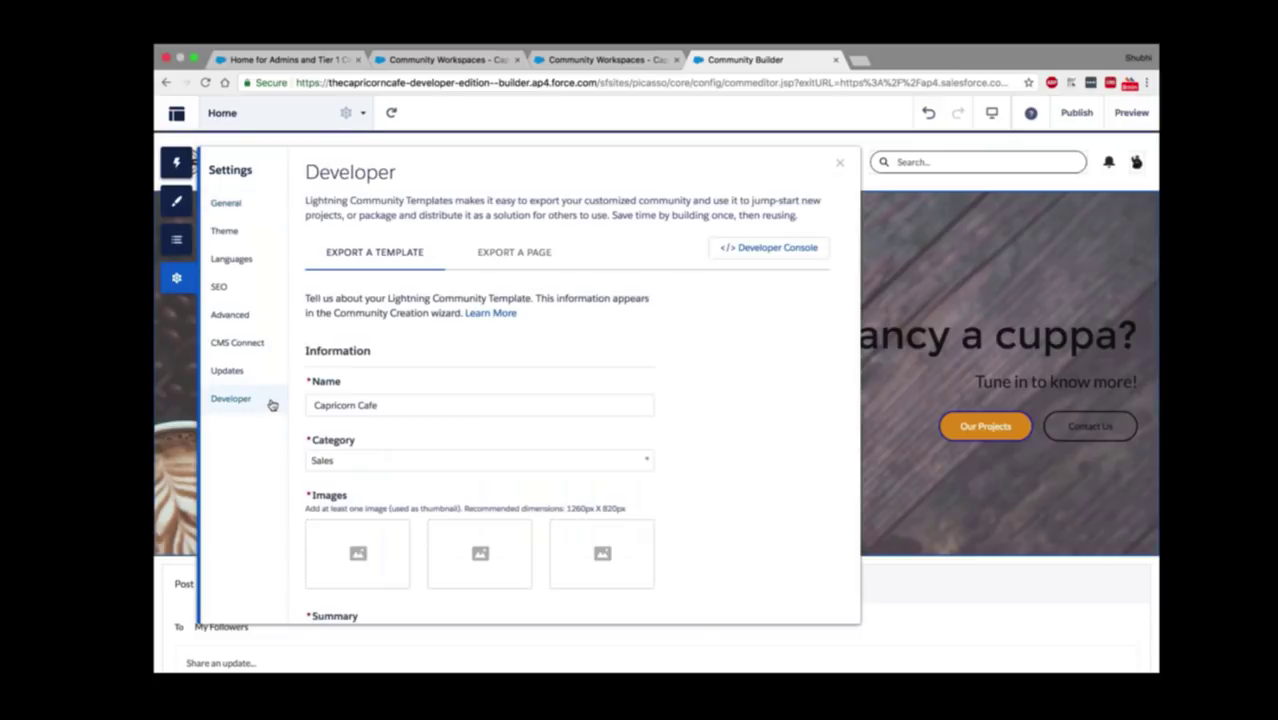
pyautogui.click(814, 250)
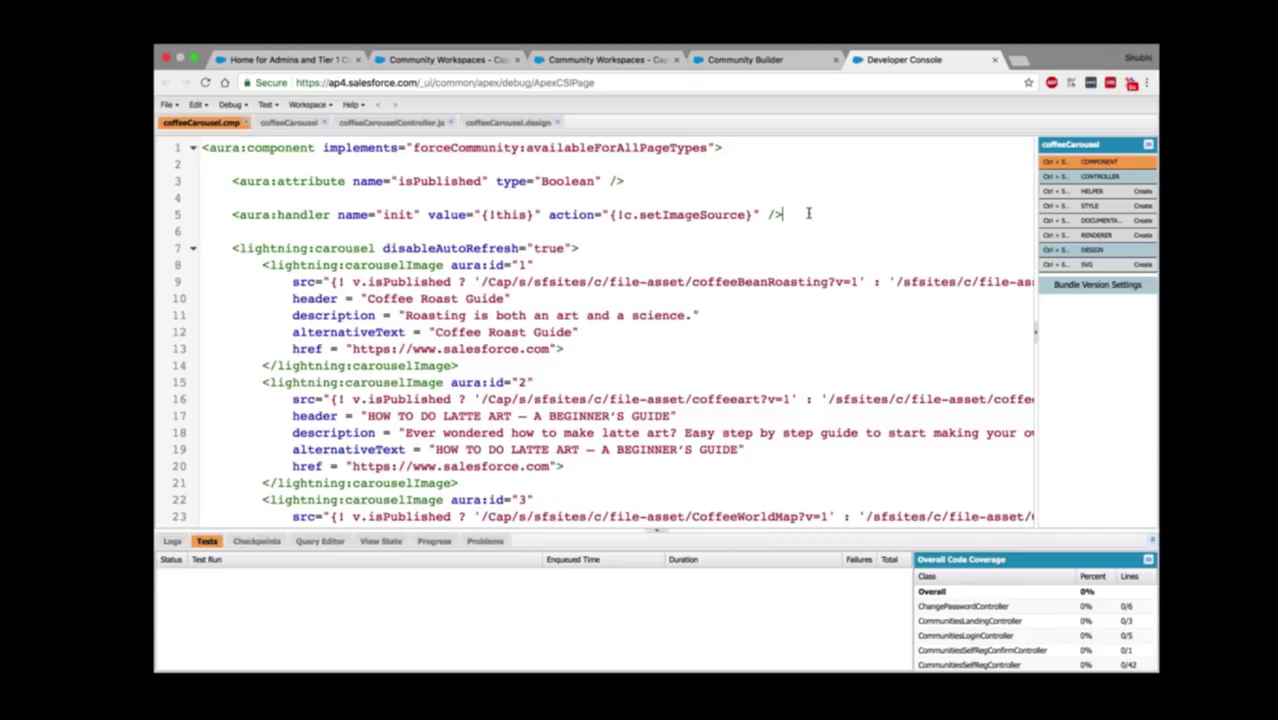
# Step: Examine the coffeeCarousel.cmp code, highlighting the forceCommunity:availableForAllPageTypes interface in its opening aura:component tag
pyautogui.scroll(-1, 808, 213)
pyautogui.scroll(1, 808, 213)
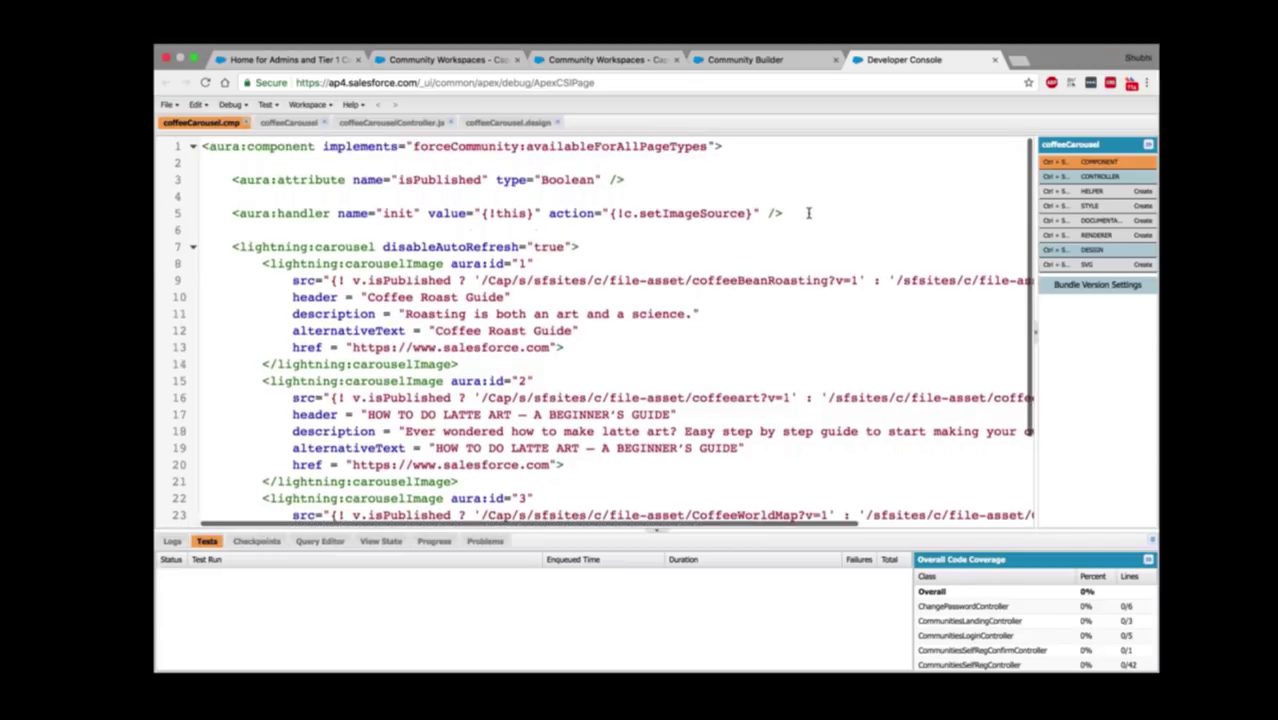
pyautogui.moveTo(323, 146); pyautogui.dragTo(713, 146)
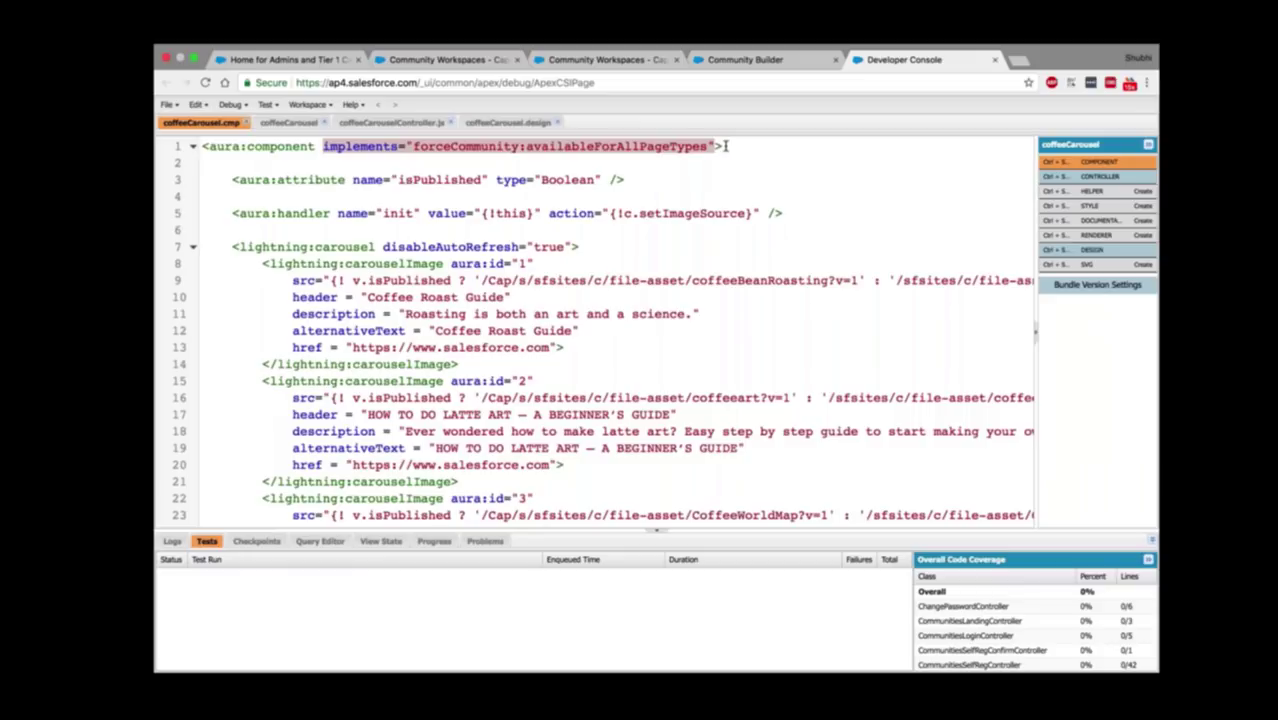
pyautogui.click(726, 146)
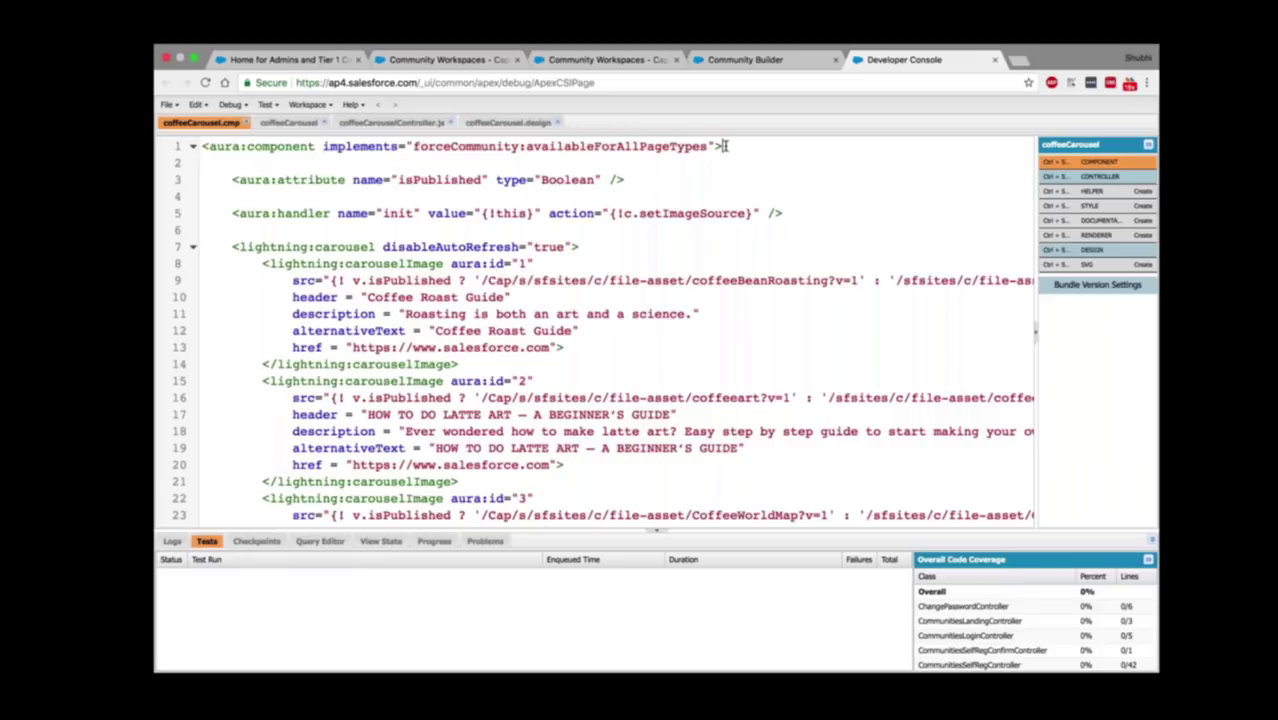
# Step: Switch back to Community Builder, close the settings, and add the custom Coffee Slider component directly beneath the sidebar's Ask a Question button
pyautogui.click(796, 62)
pyautogui.click(839, 160)
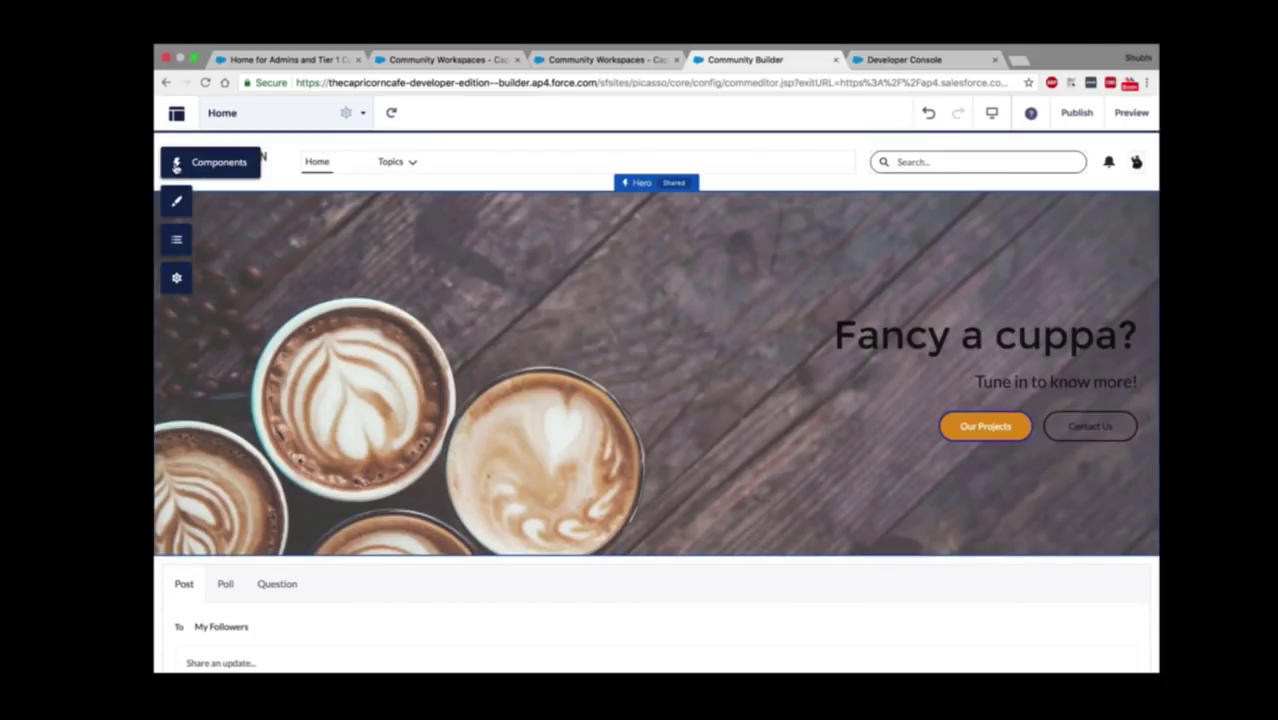
pyautogui.click(186, 176)
pyautogui.scroll(-10, 308, 441)
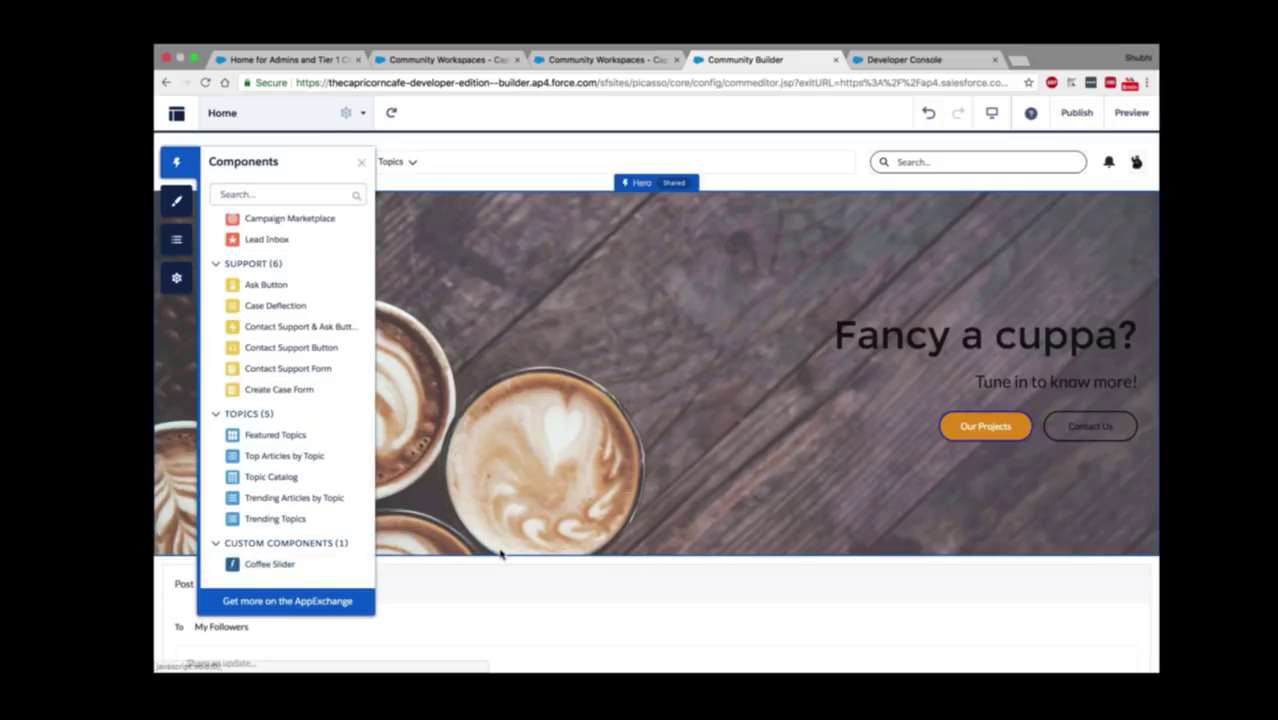
pyautogui.scroll(-5, 503, 553)
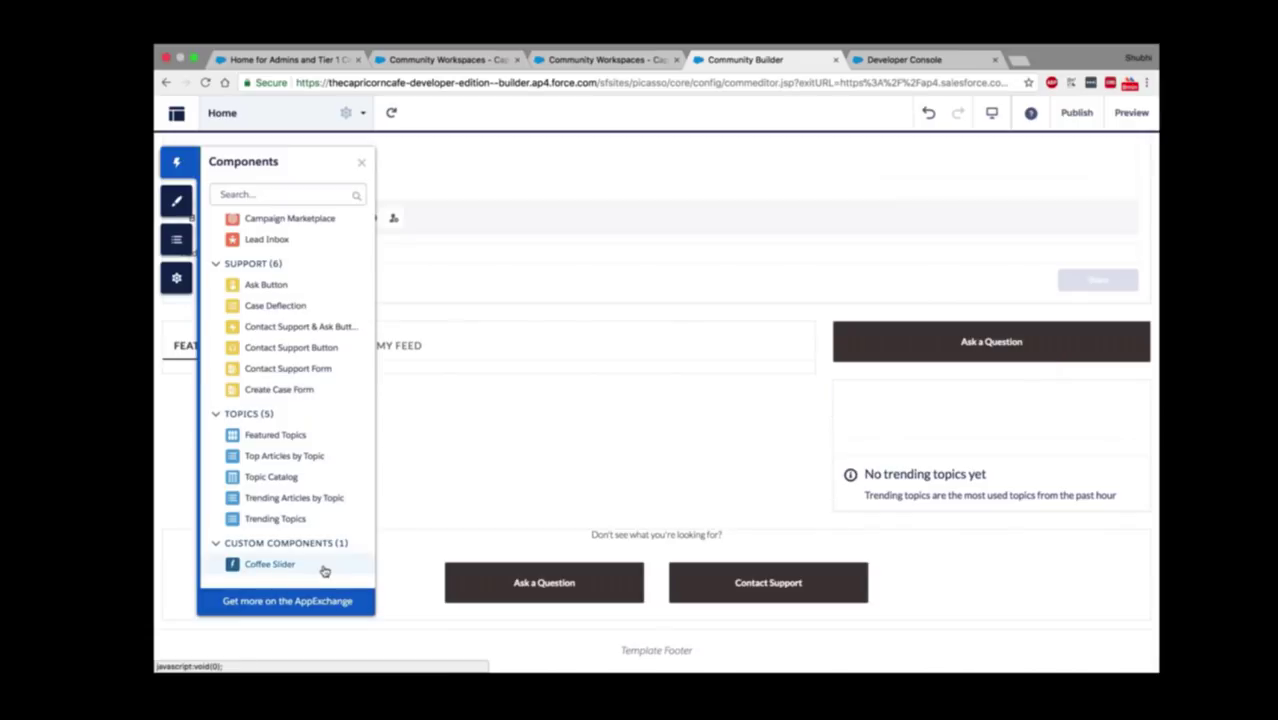
pyautogui.moveTo(323, 570); pyautogui.dragTo(959, 397)
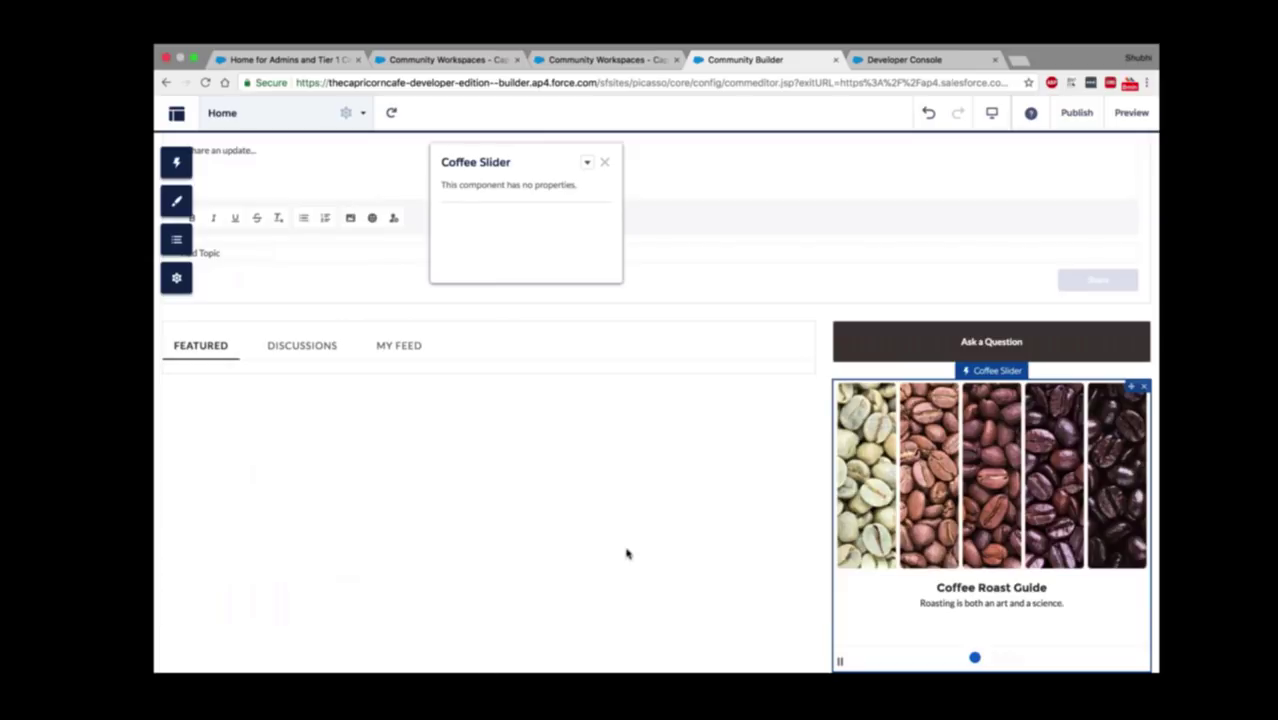
# Step: Close the Coffee Slider's properties and check the carousel by showing its third slide
pyautogui.scroll(-1, 627, 553)
pyautogui.scroll(-2, 627, 553)
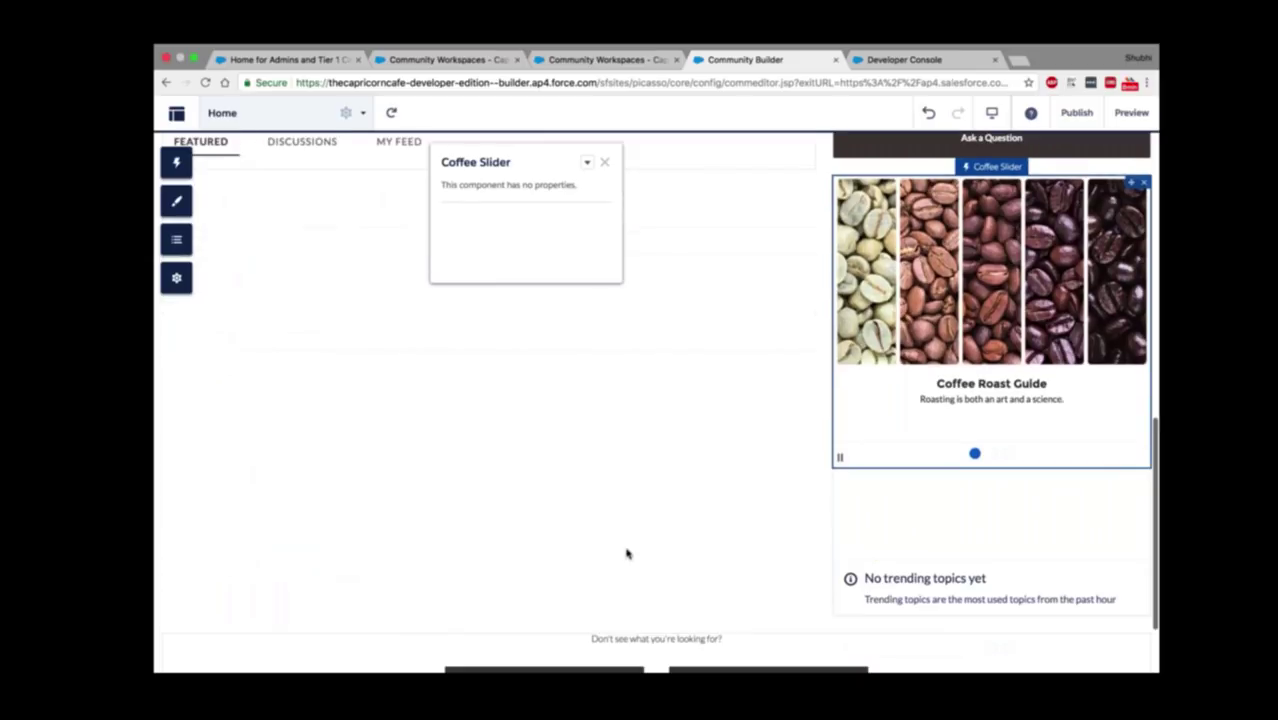
pyautogui.scroll(1, 627, 553)
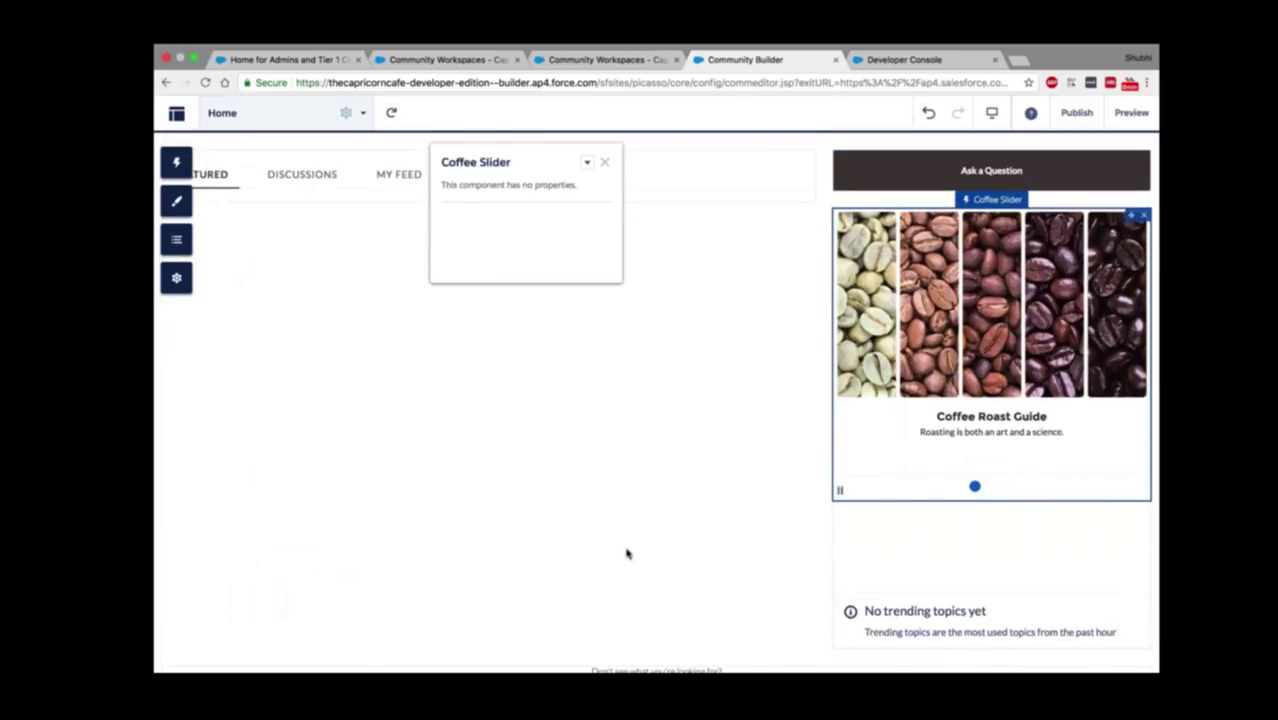
pyautogui.click(604, 161)
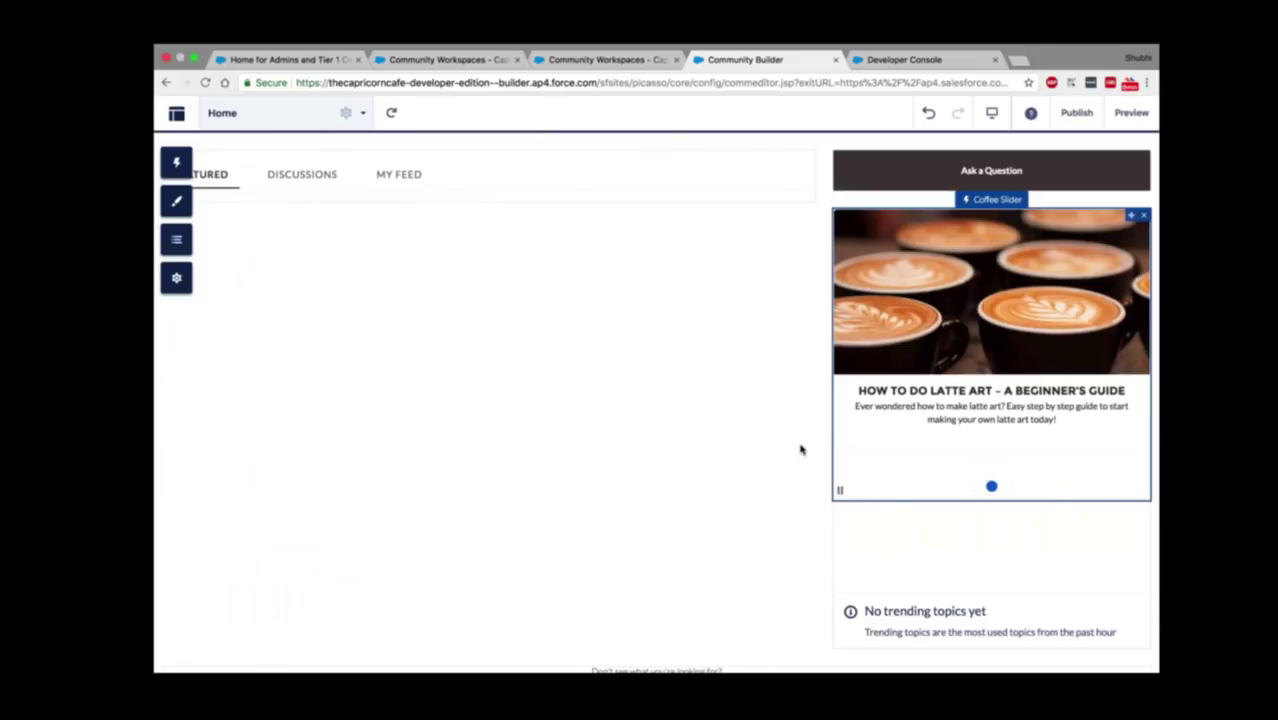
pyautogui.click(1008, 486)
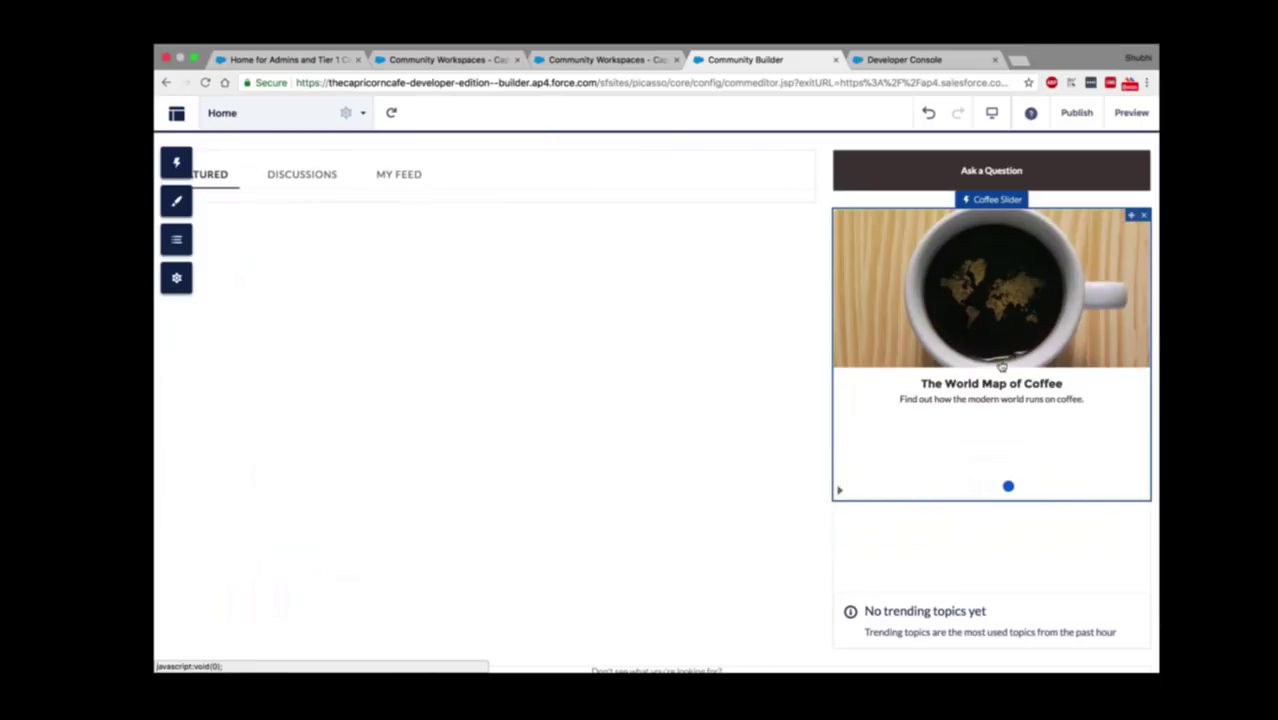
# Step: Return to the top of the Home page and examine the community's list of template and object pages
pyautogui.scroll(1, 666, 408)
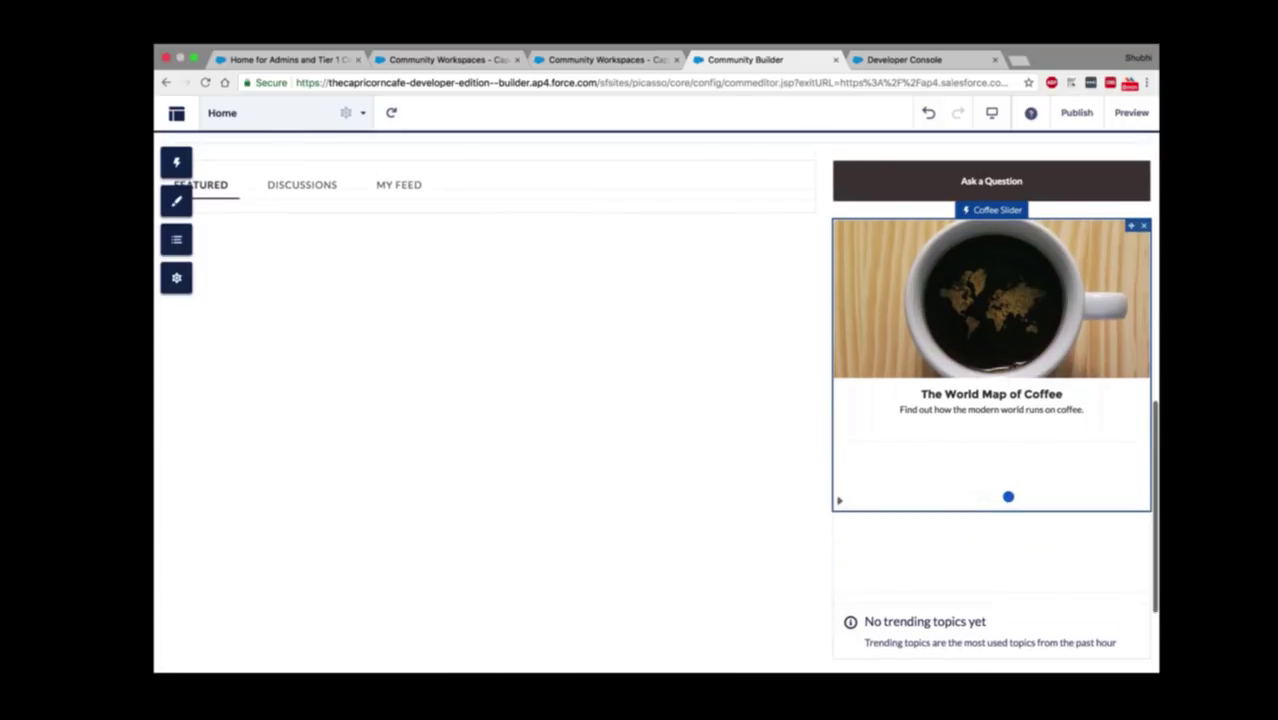
pyautogui.scroll(4, 666, 408)
pyautogui.scroll(3, 656, 400)
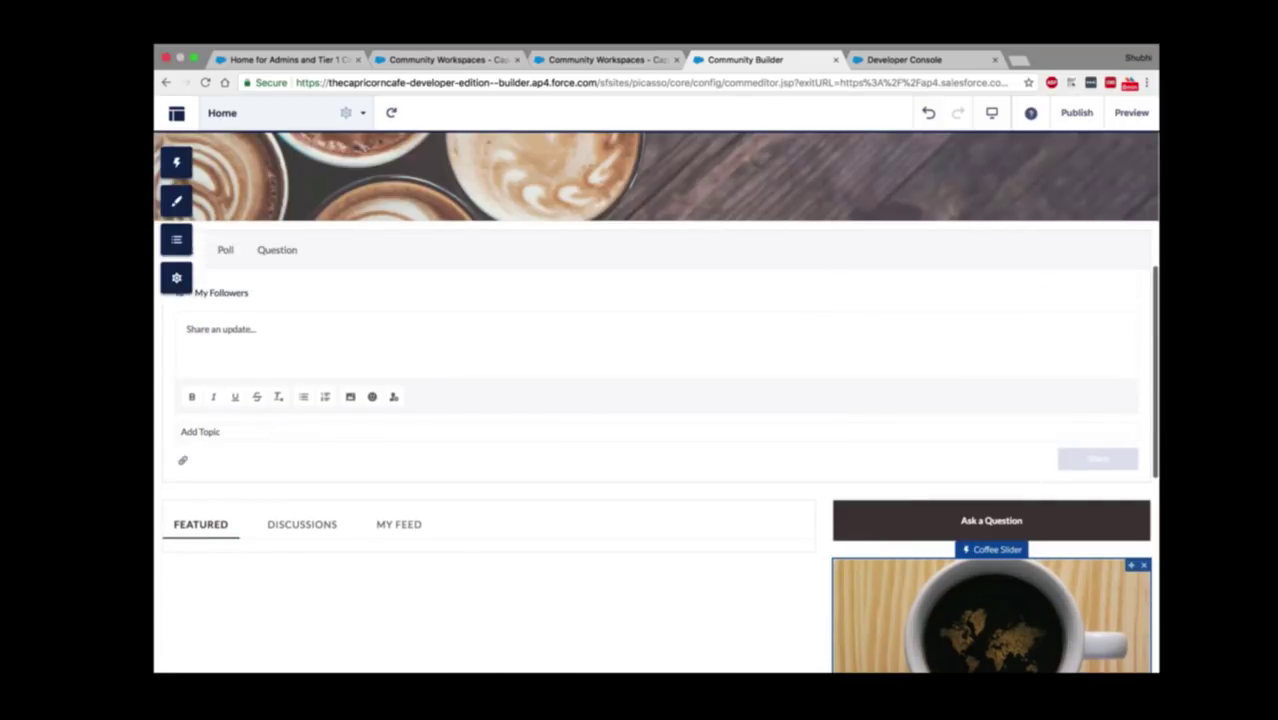
pyautogui.scroll(3, 656, 400)
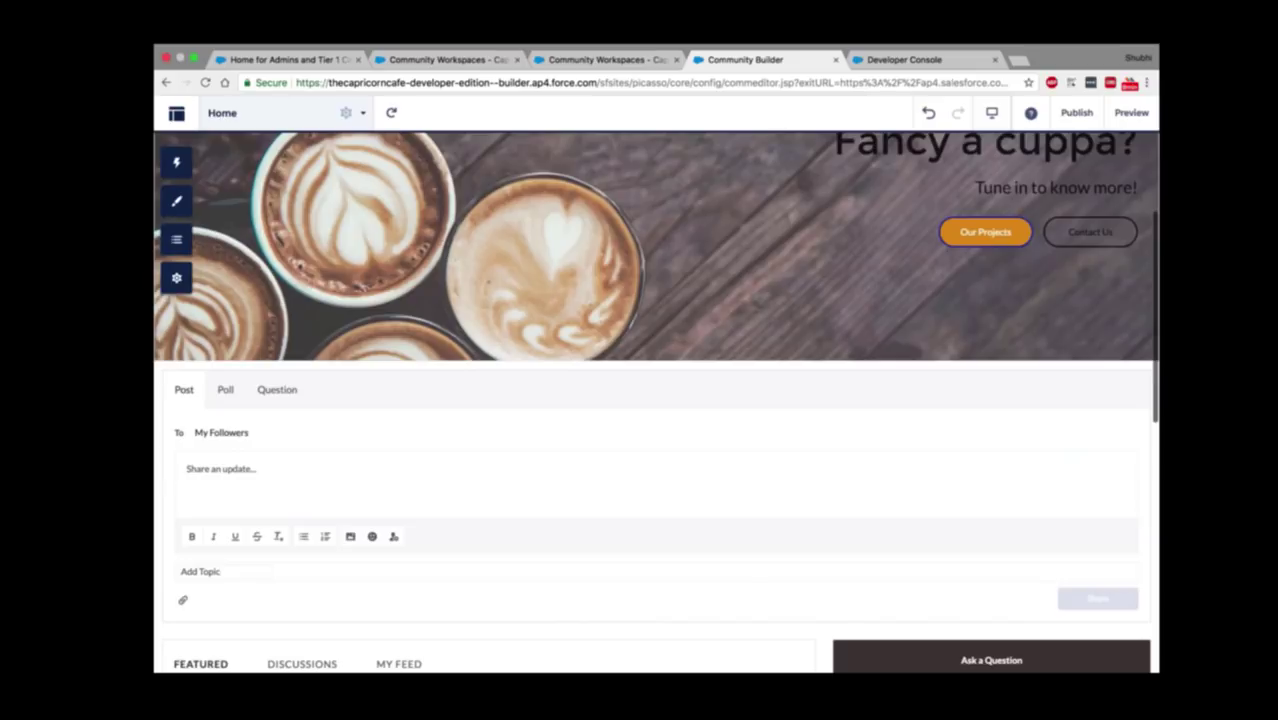
pyautogui.scroll(4, 656, 400)
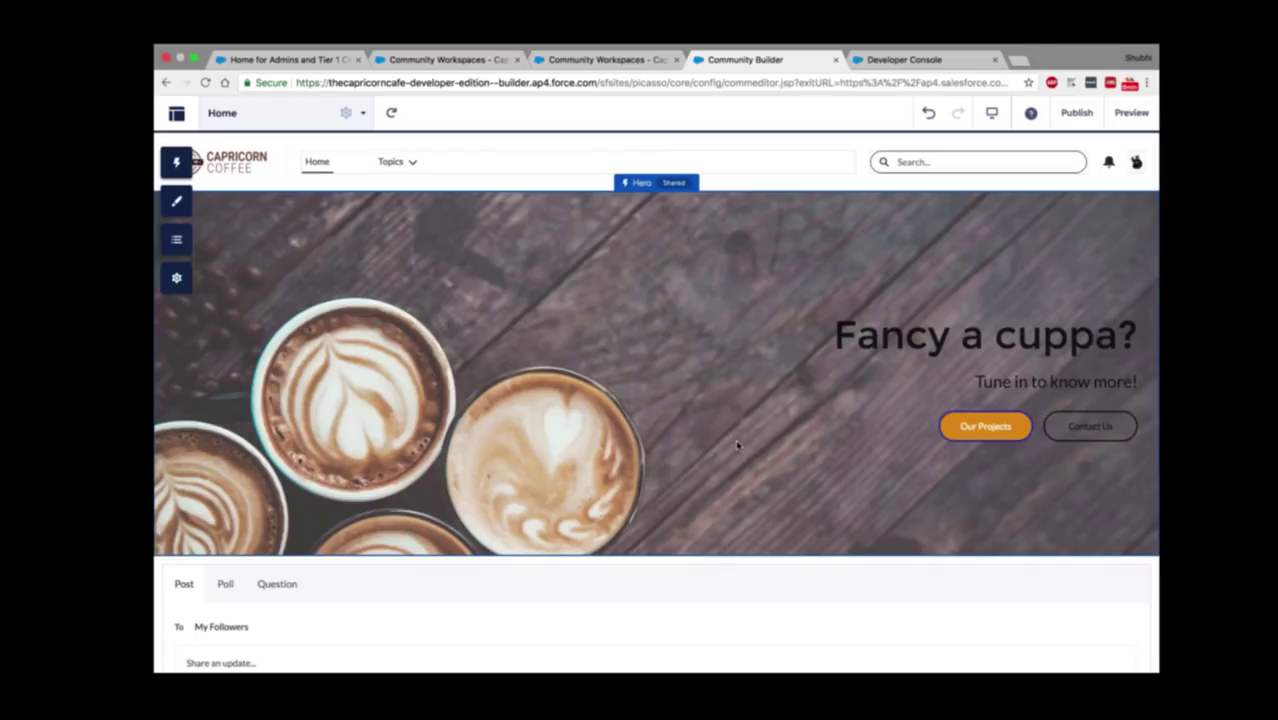
pyautogui.click(315, 117)
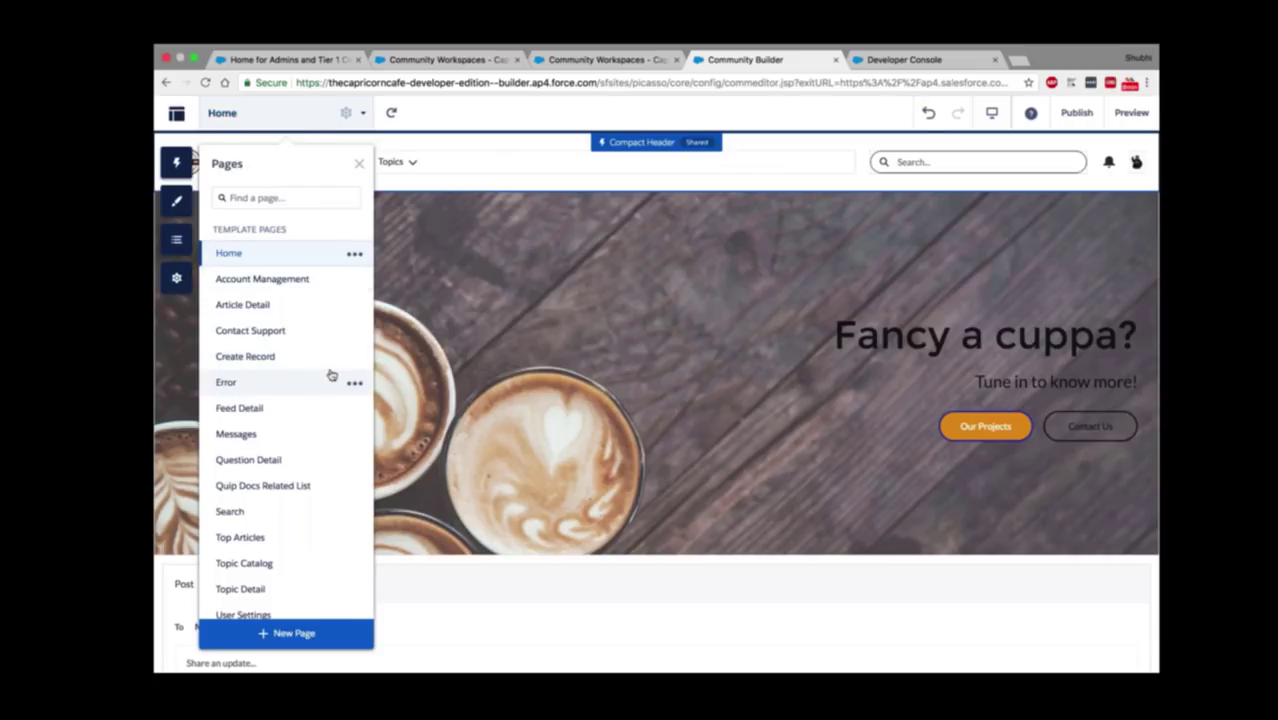
pyautogui.scroll(-3, 331, 375)
pyautogui.scroll(-6, 331, 375)
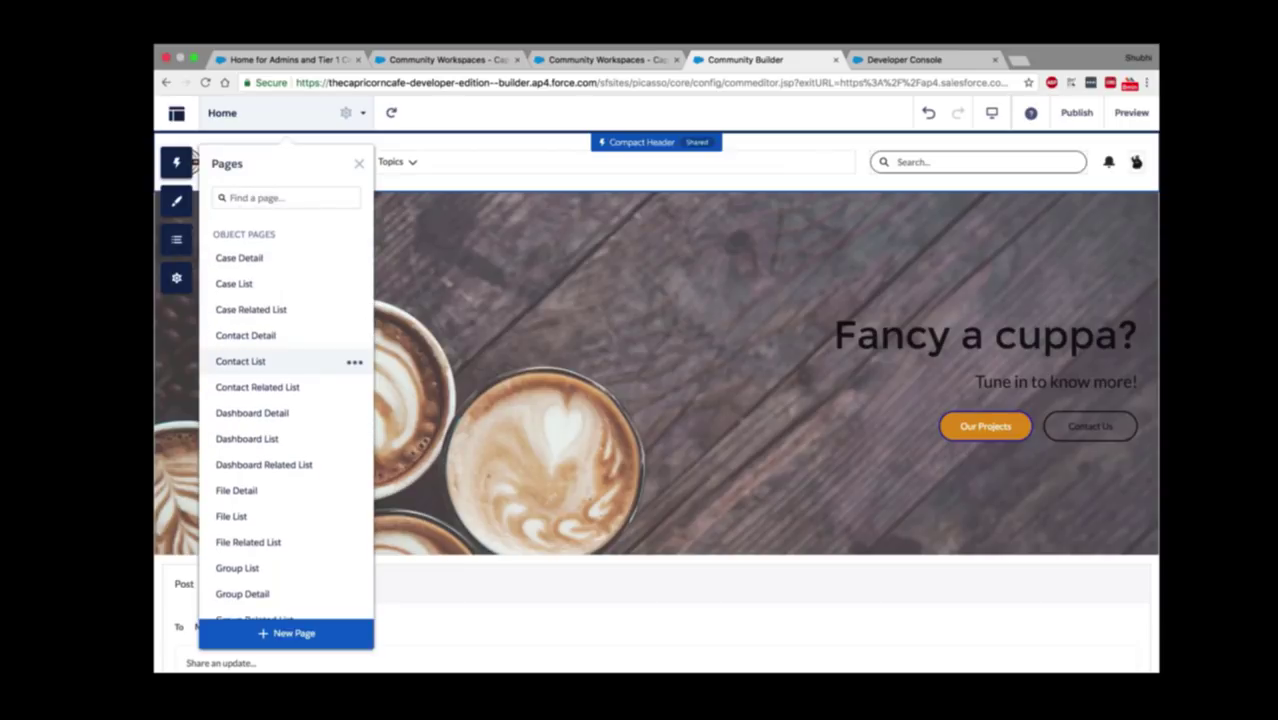
pyautogui.scroll(10, 331, 361)
# Step: Search the pages for "user profile" and open the User Profile object page for editing
pyautogui.click(279, 198)
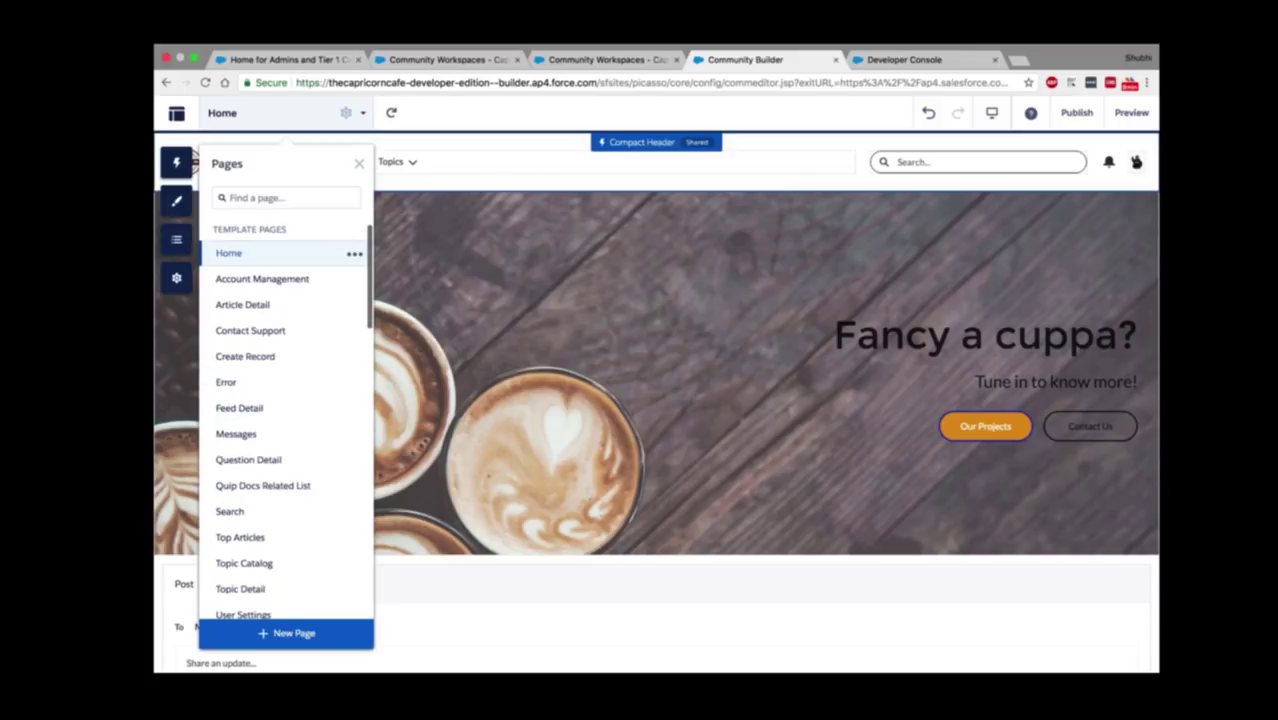
pyautogui.write('user p')
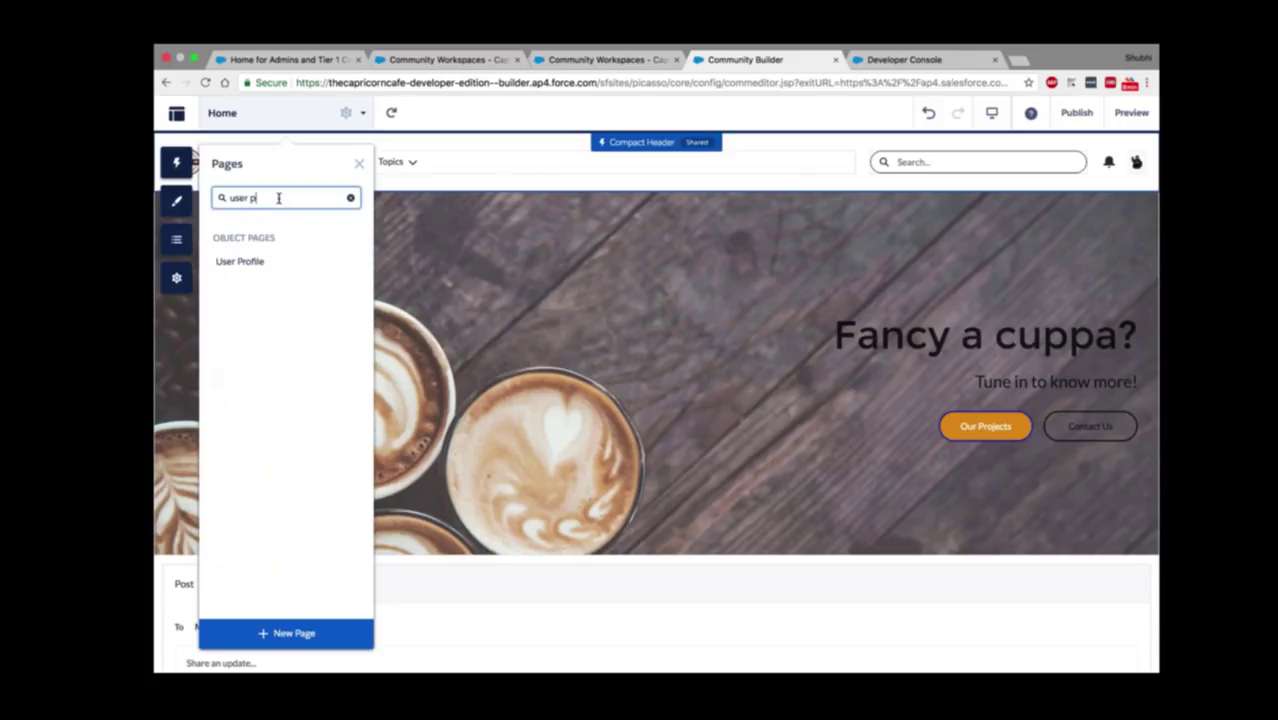
pyautogui.write('rofile')
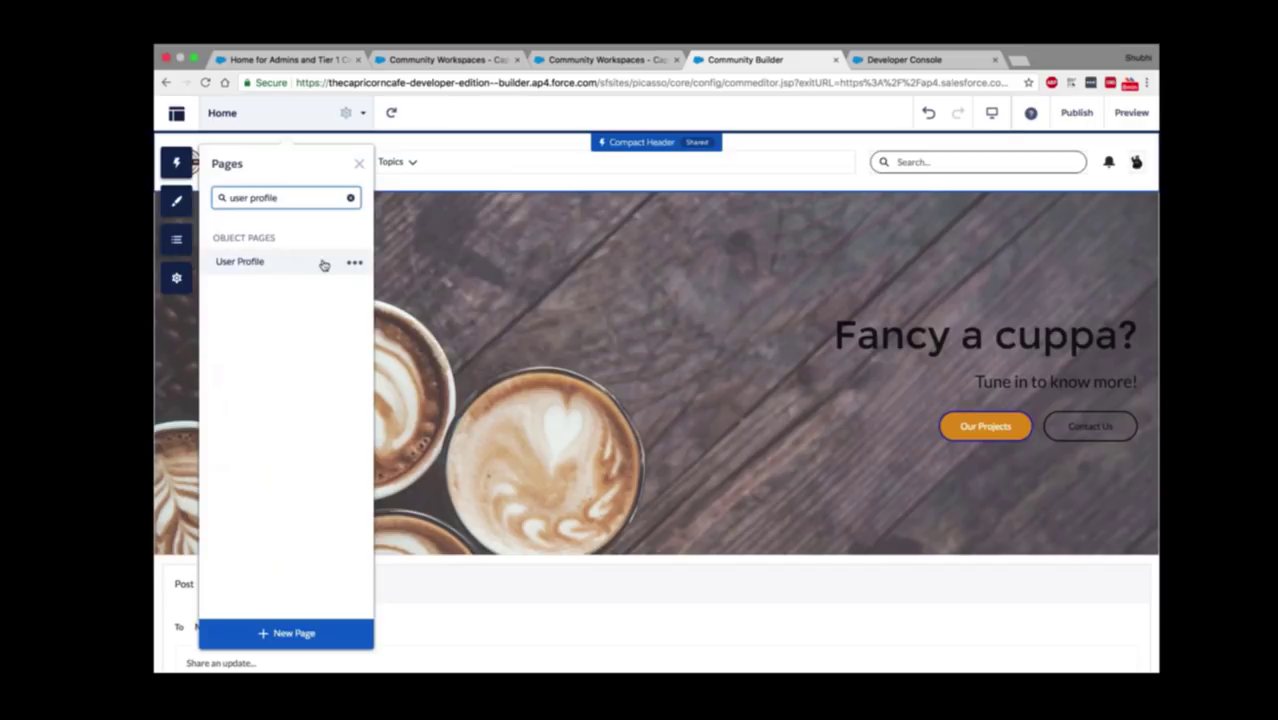
pyautogui.click(260, 262)
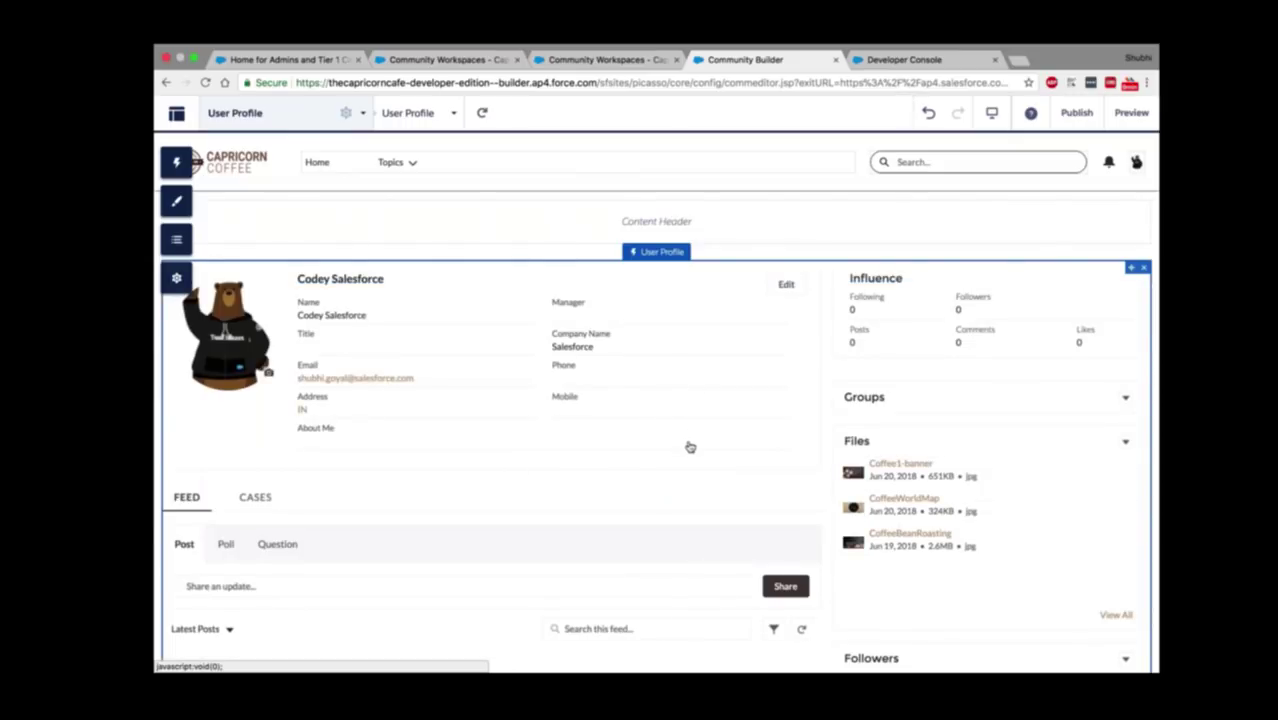
# Step: Open the User Profile component's properties and examine its display options and label settings
pyautogui.scroll(-1, 689, 447)
pyautogui.scroll(-2, 689, 447)
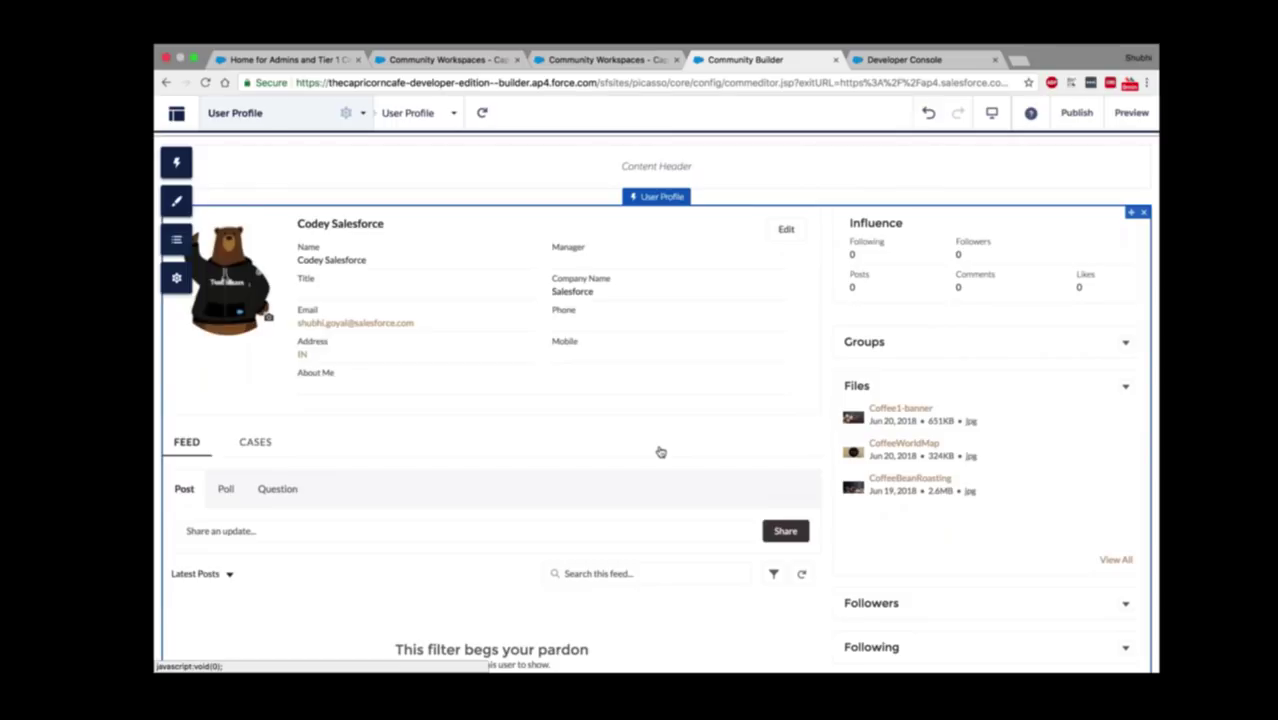
pyautogui.scroll(-1, 660, 452)
pyautogui.click(645, 326)
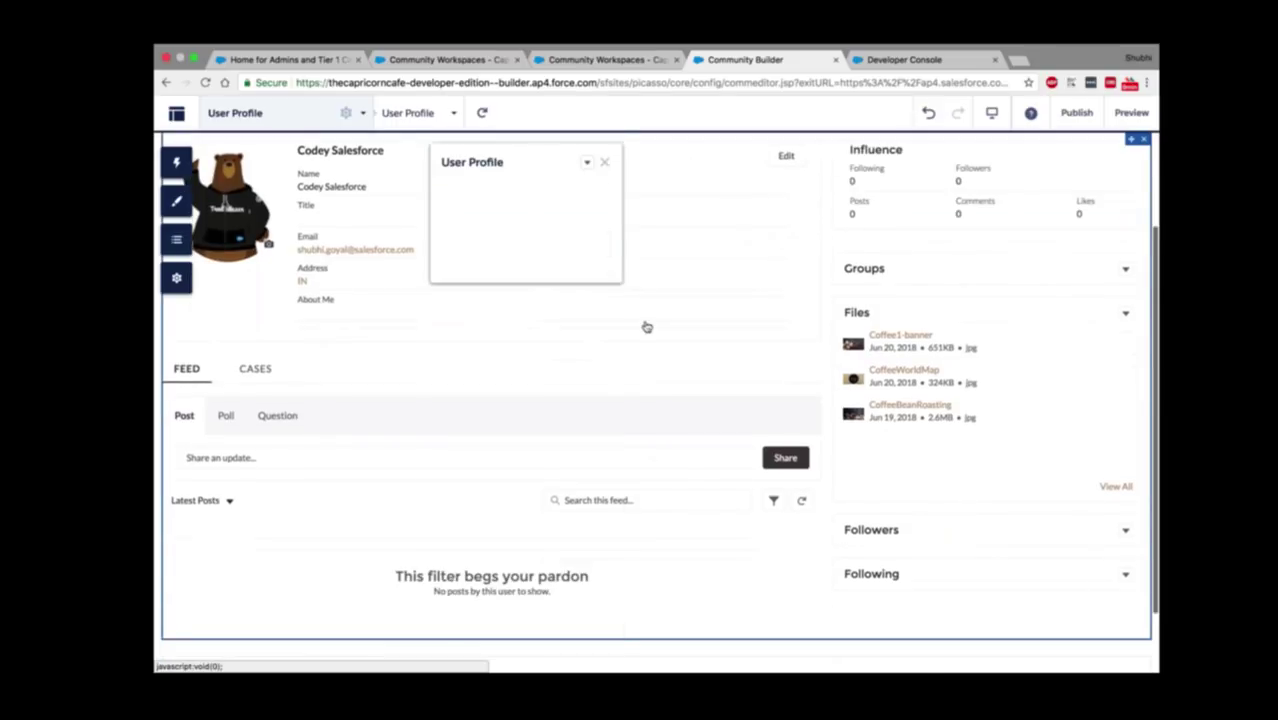
pyautogui.moveTo(504, 162); pyautogui.dragTo(449, 162)
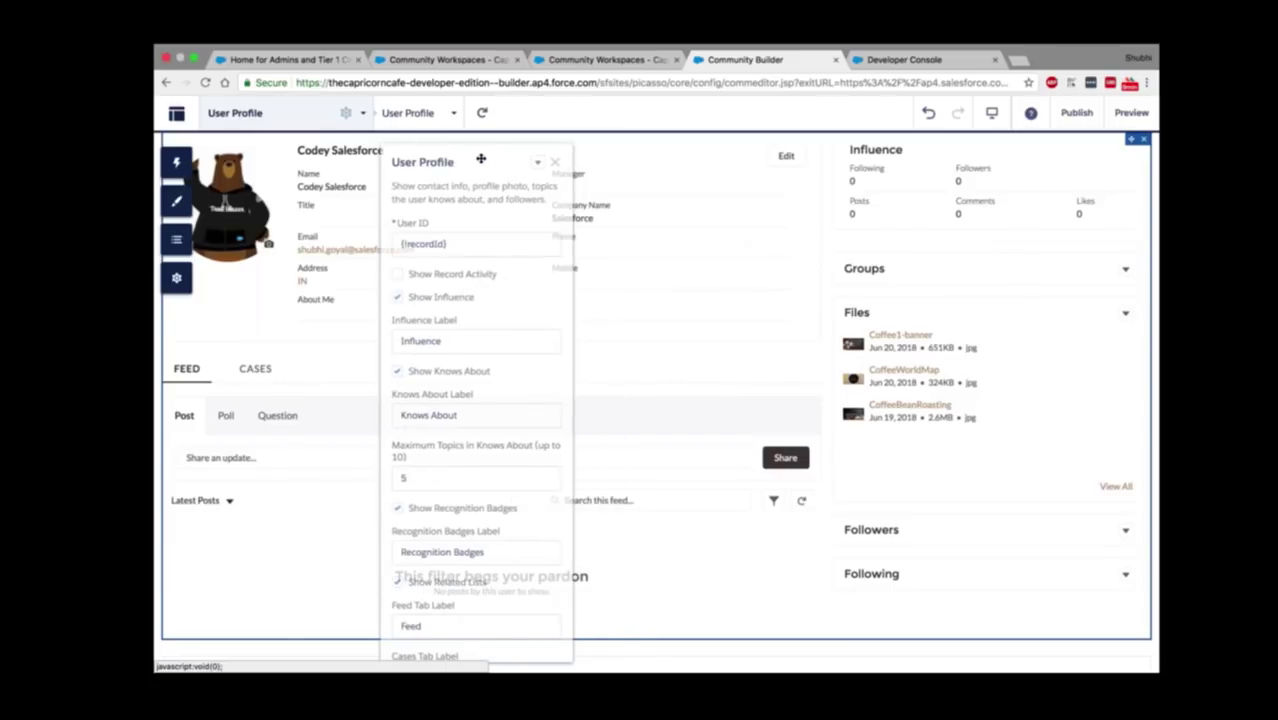
pyautogui.scroll(-3, 474, 420)
pyautogui.scroll(-5, 474, 420)
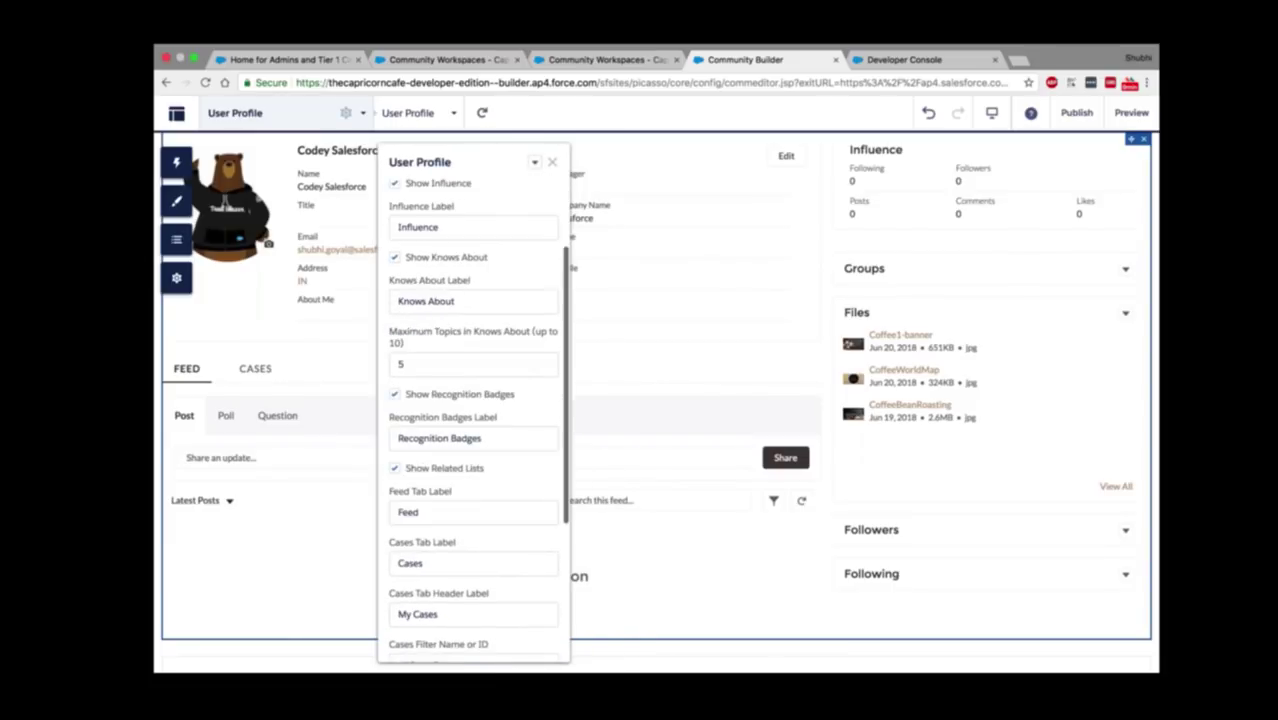
pyautogui.scroll(-1, 474, 420)
pyautogui.scroll(3, 474, 420)
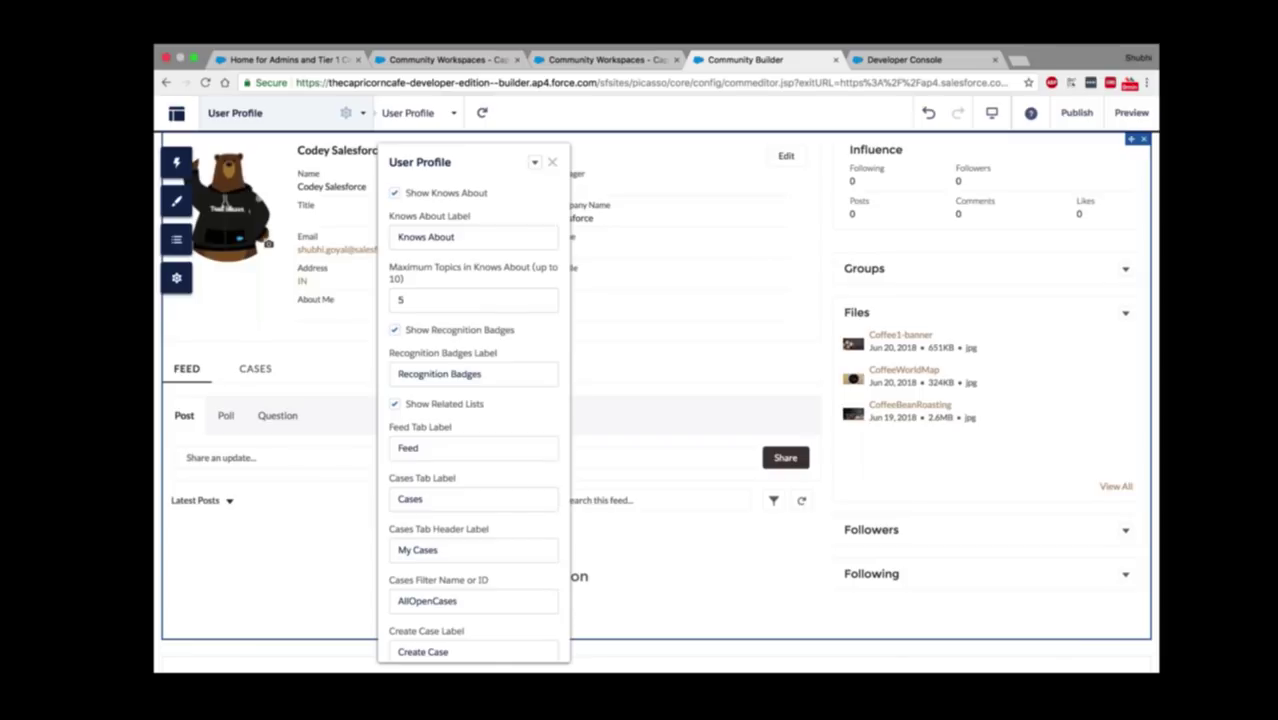
# Step: Try turning off Show Related Lists for the User Profile component, undo that change, and close its properties
pyautogui.click(395, 405)
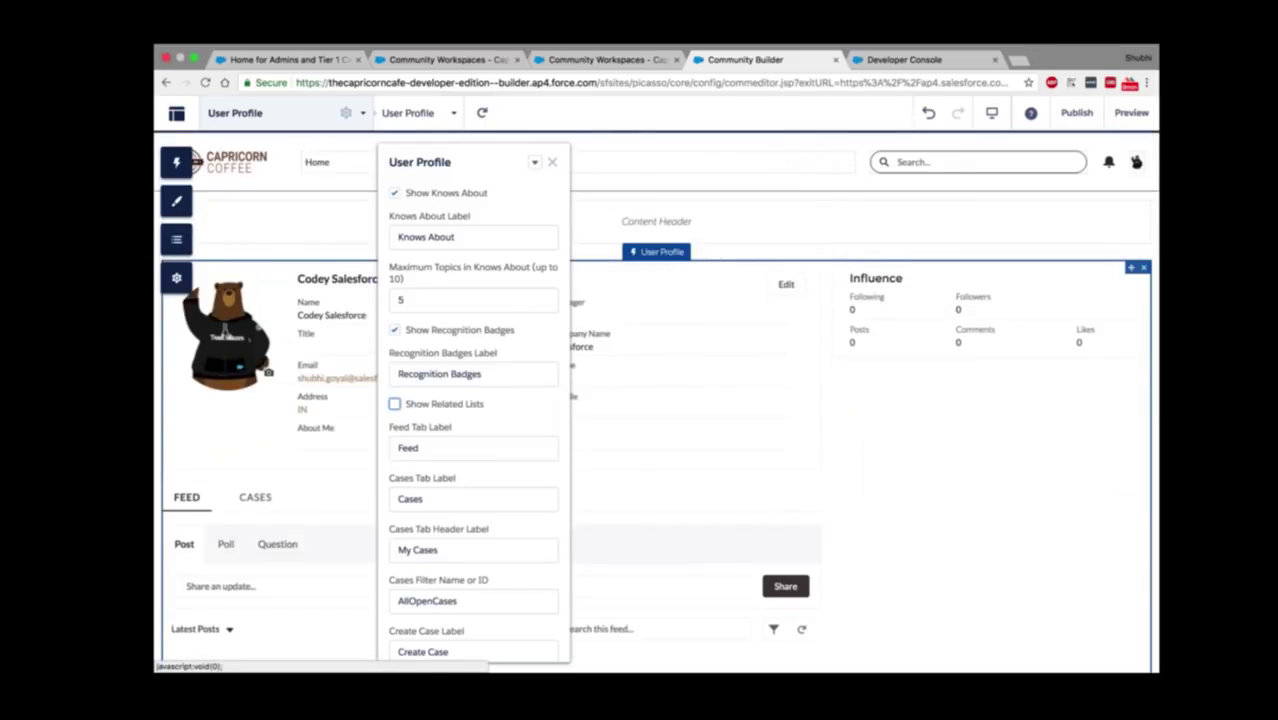
pyautogui.scroll(-1, 1000, 497)
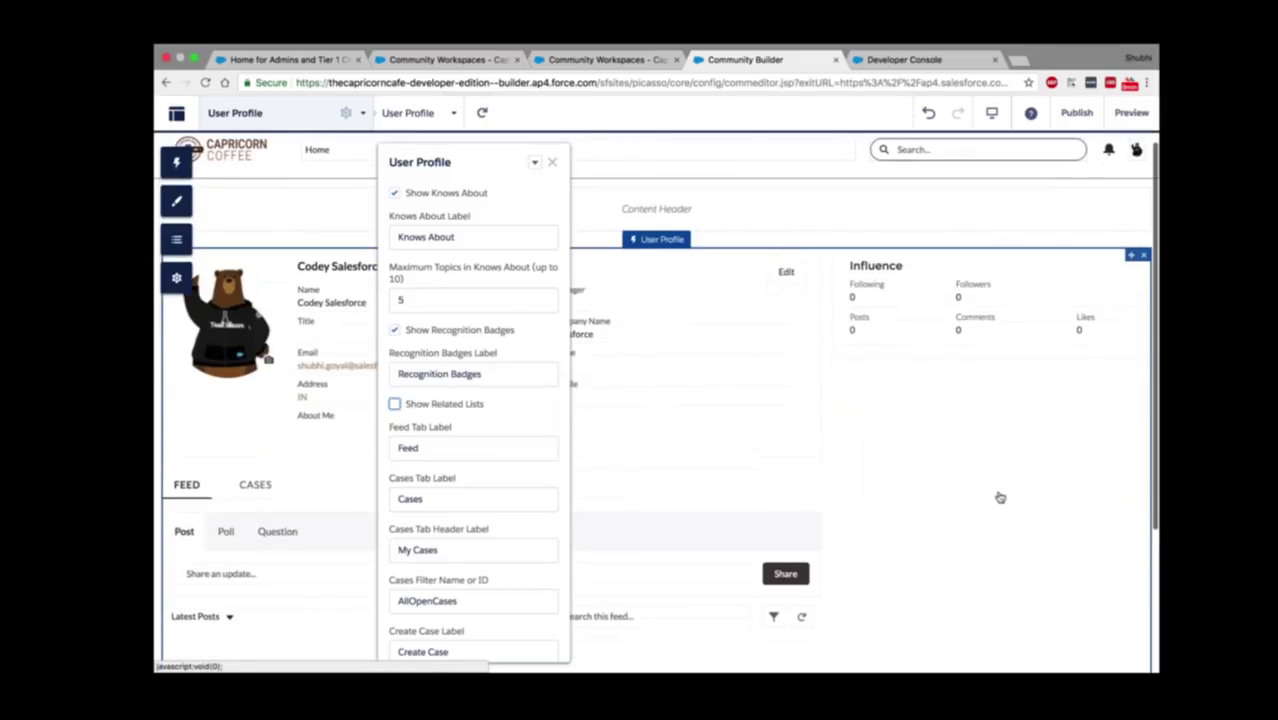
pyautogui.scroll(-4, 1000, 497)
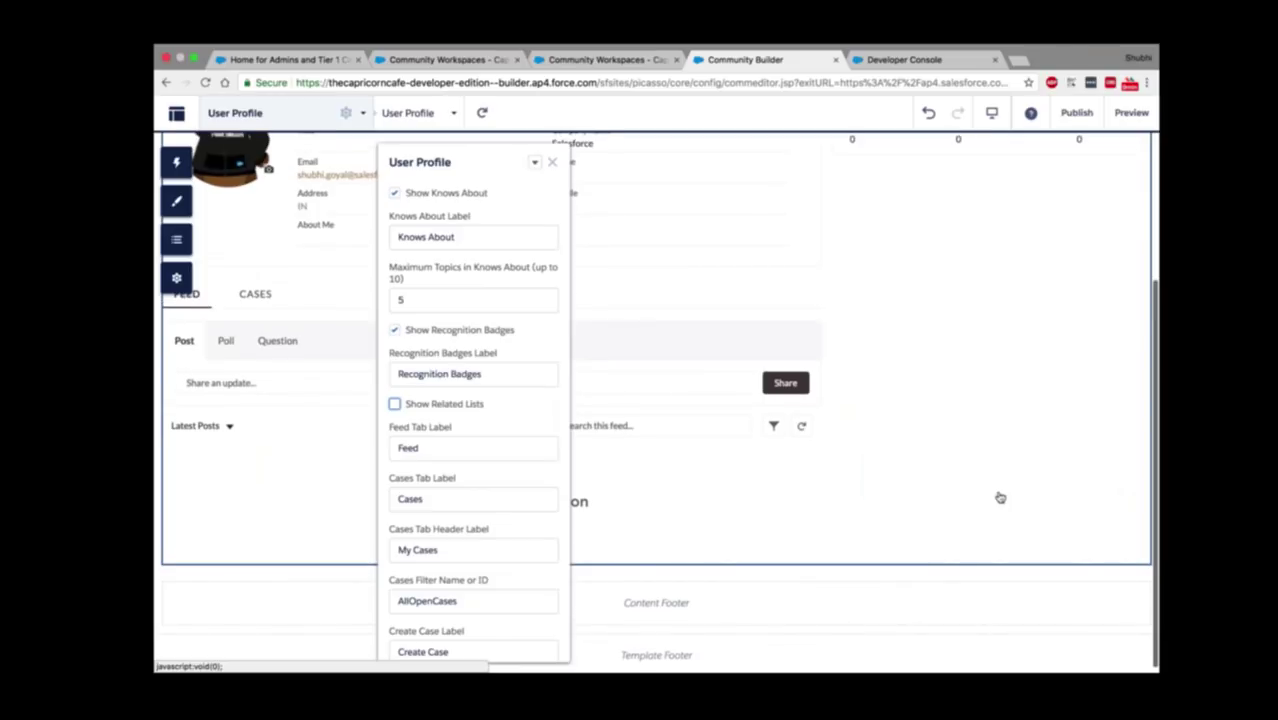
pyautogui.scroll(5, 1000, 497)
pyautogui.click(553, 162)
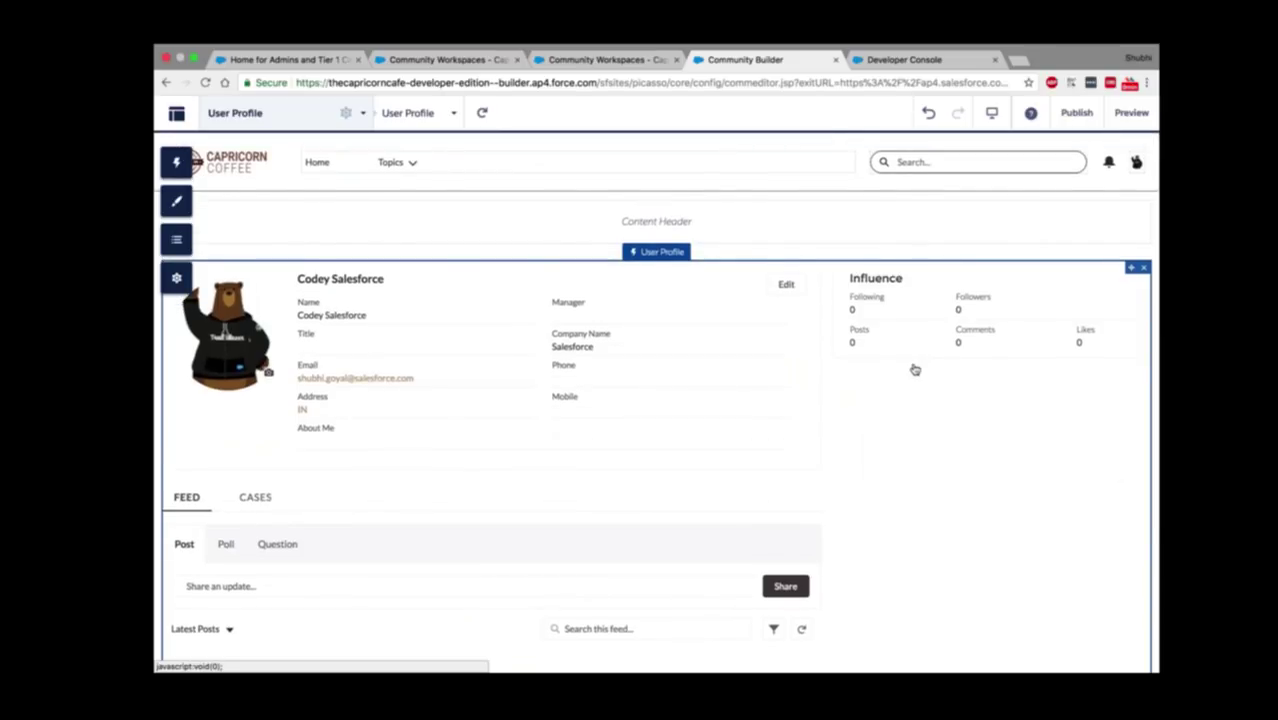
pyautogui.click(929, 115)
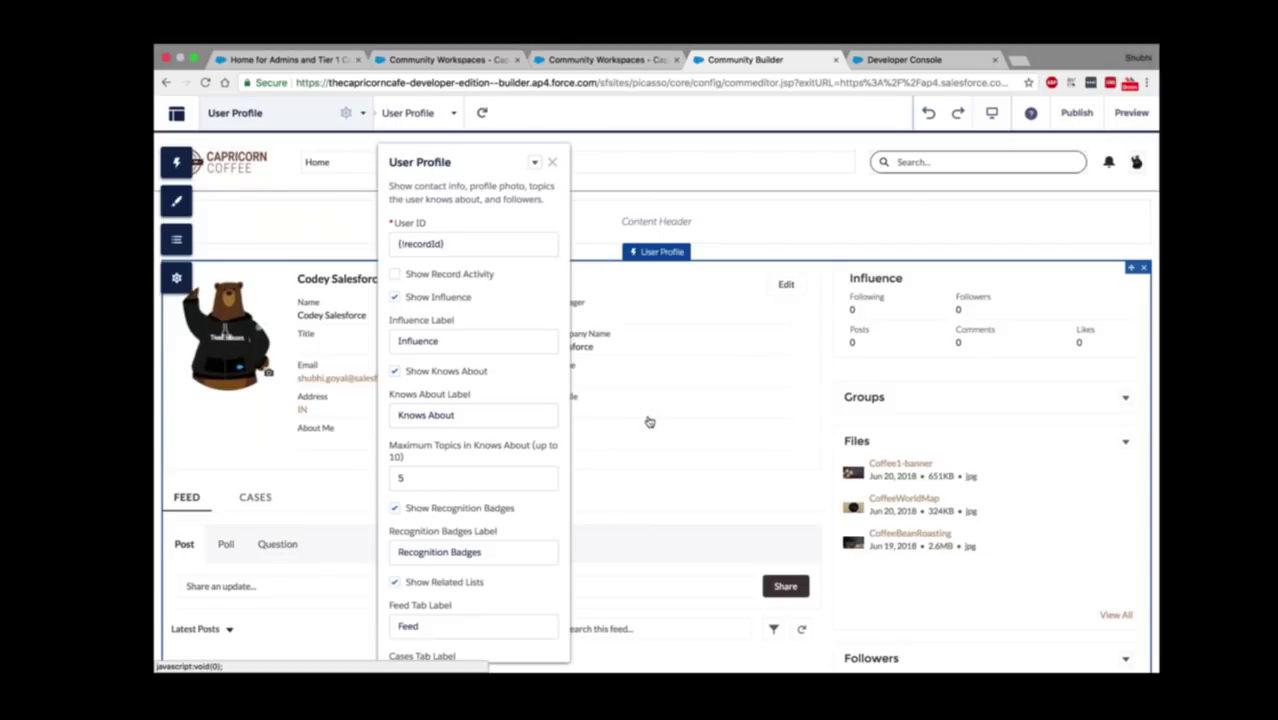
pyautogui.click(551, 162)
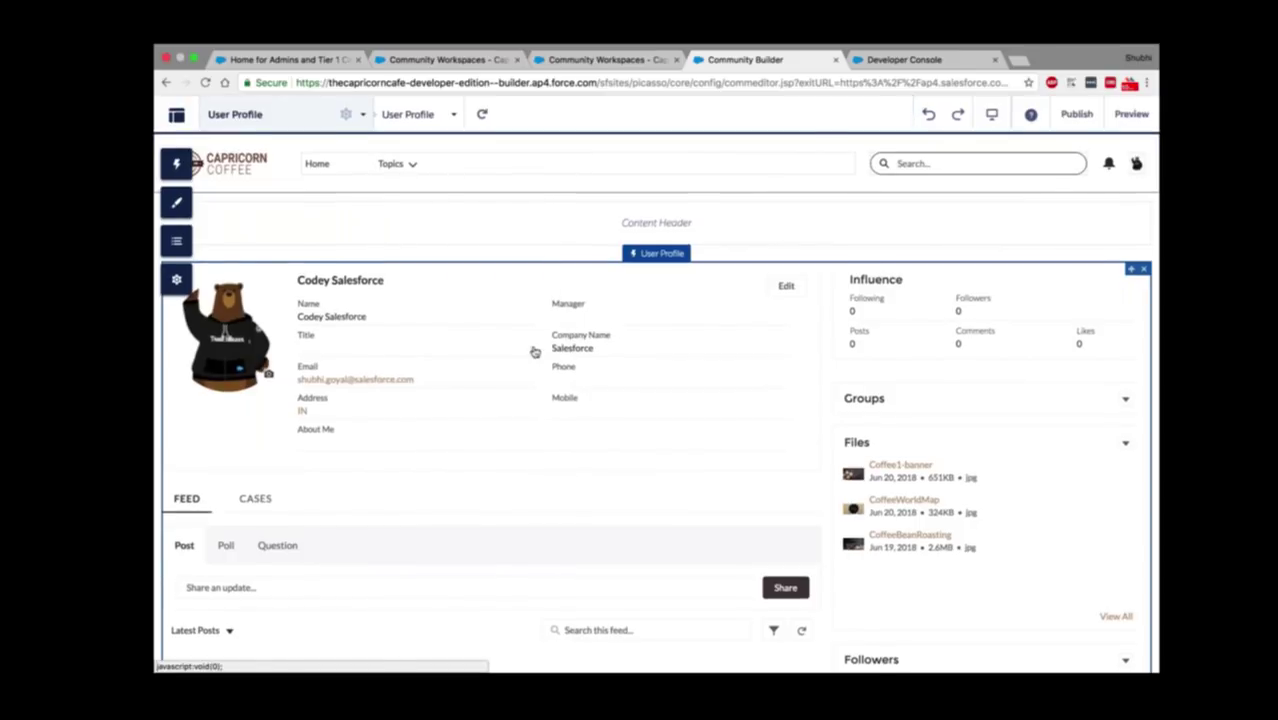
# Step: Add a Record Banner component to the User Profile page's Content Header region
pyautogui.click(179, 165)
pyautogui.scroll(-2, 337, 460)
pyautogui.scroll(-8, 337, 463)
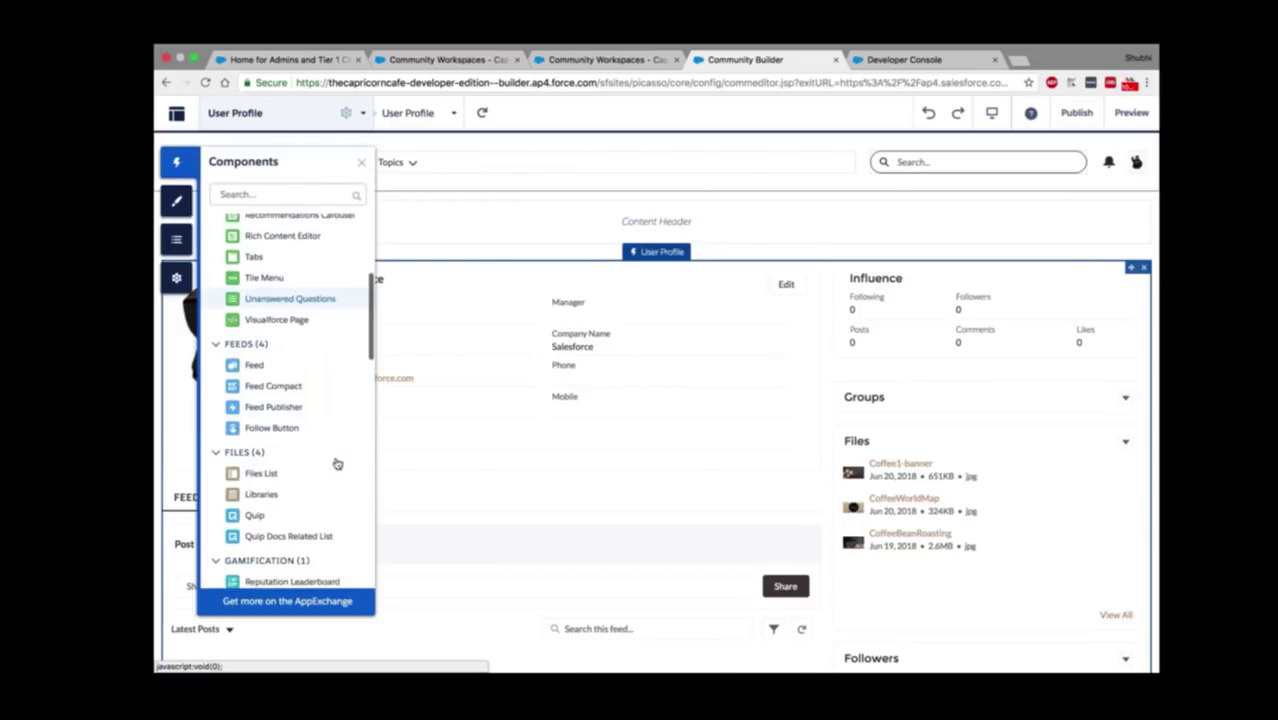
pyautogui.scroll(-6, 337, 463)
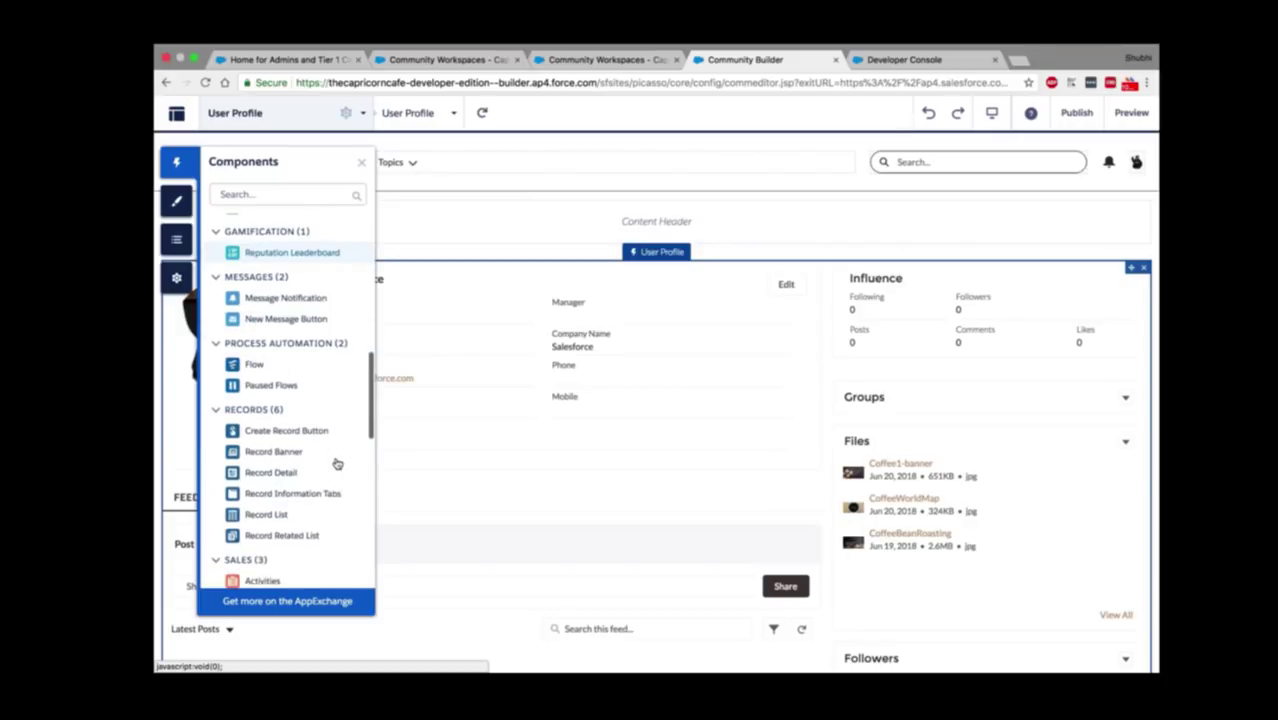
pyautogui.scroll(-2, 337, 463)
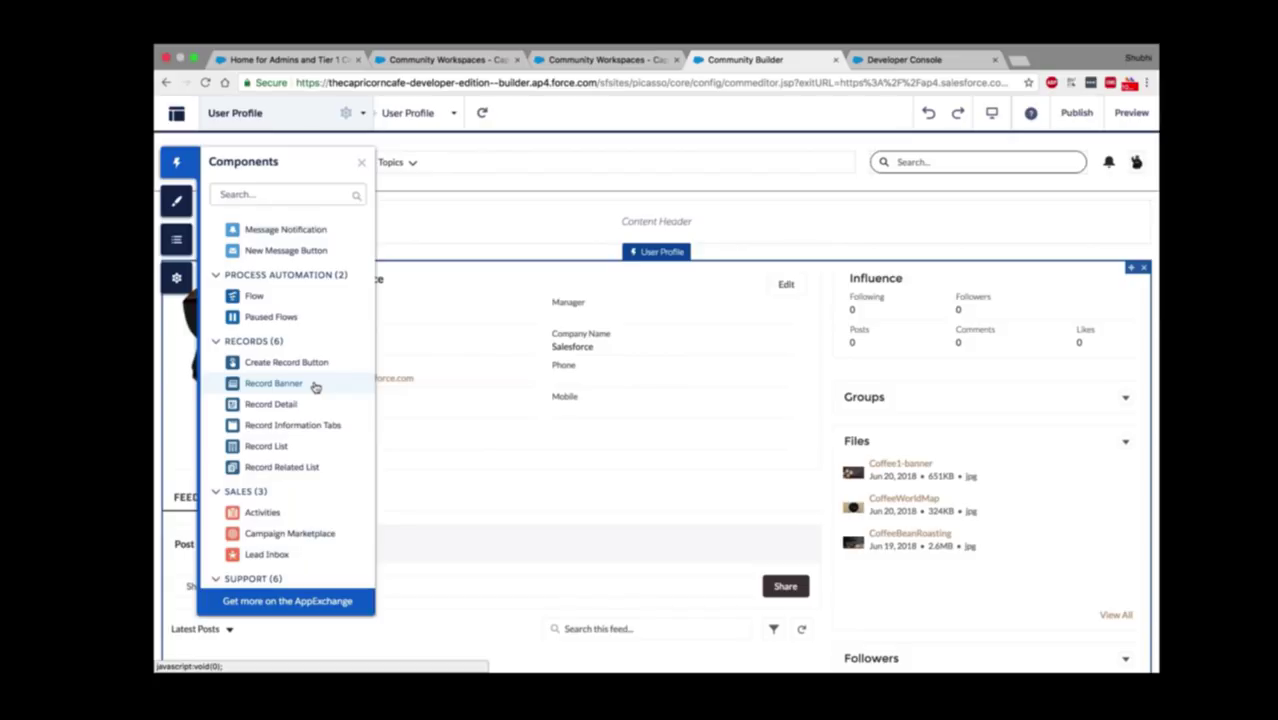
pyautogui.moveTo(315, 387); pyautogui.dragTo(525, 222)
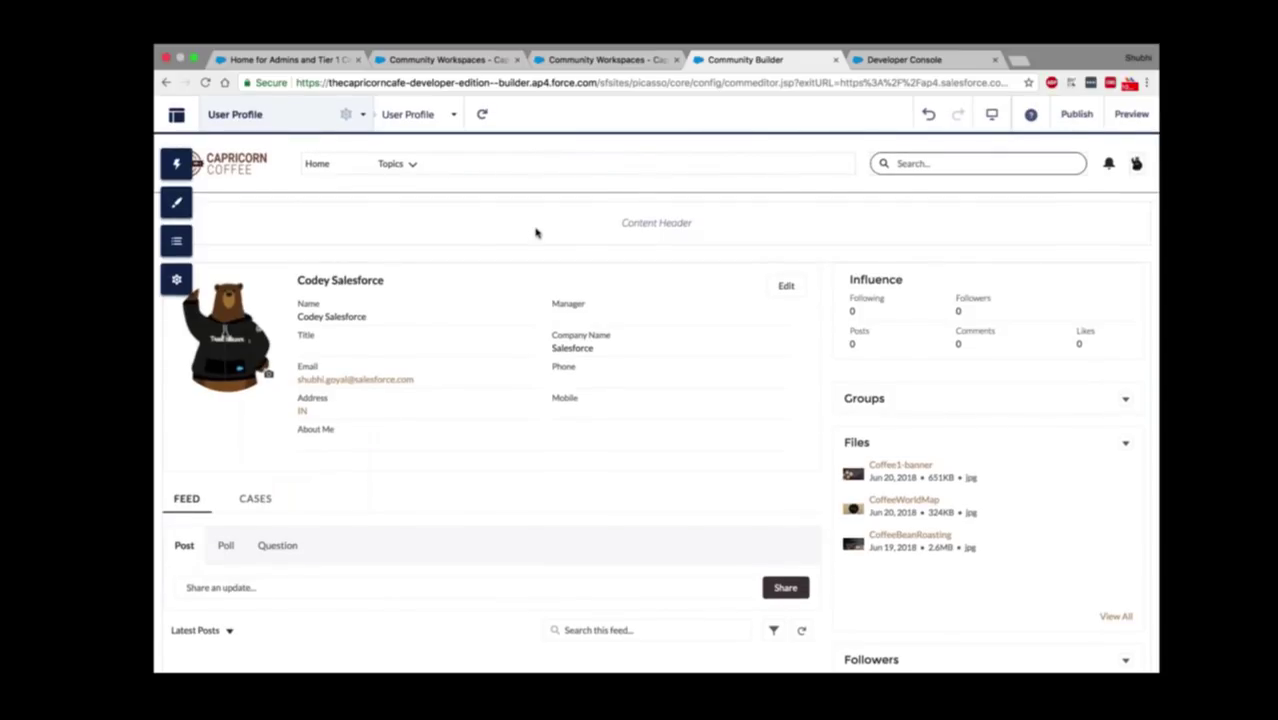
# Step: Move the Record Banner's properties aside, preview the User Profile page, and return to the builder
pyautogui.moveTo(485, 163); pyautogui.dragTo(1025, 167)
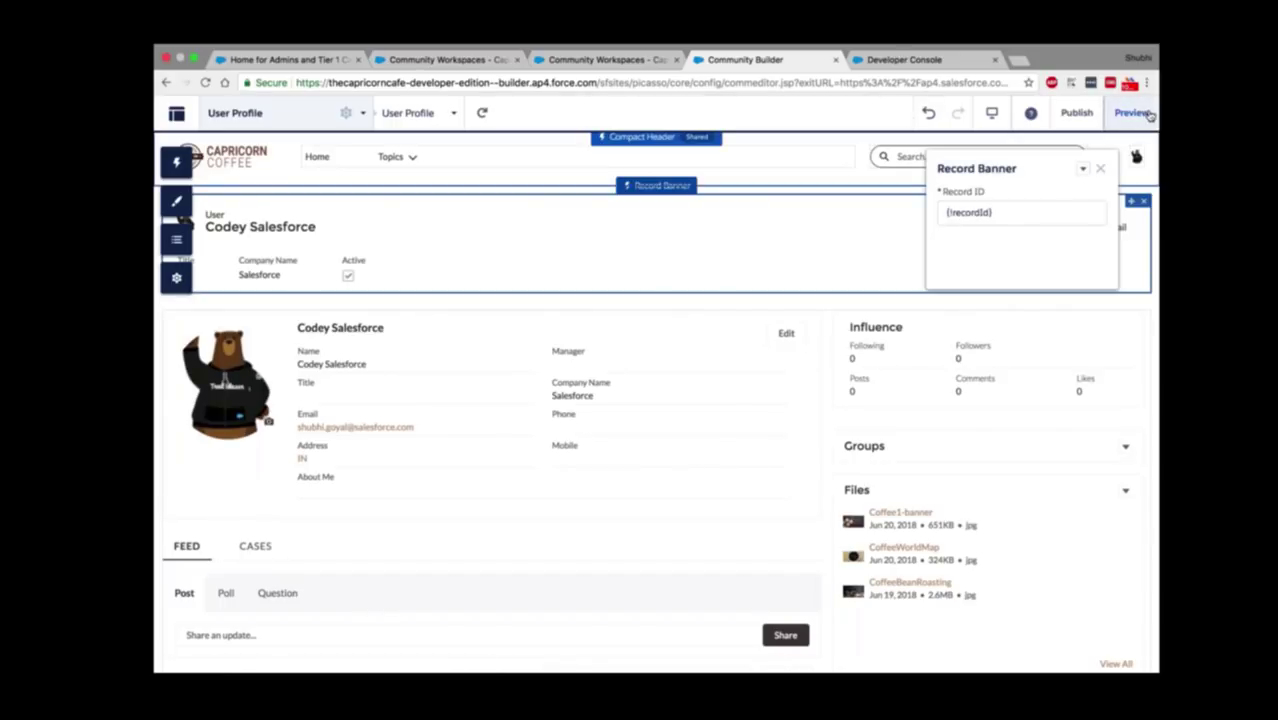
pyautogui.click(1146, 115)
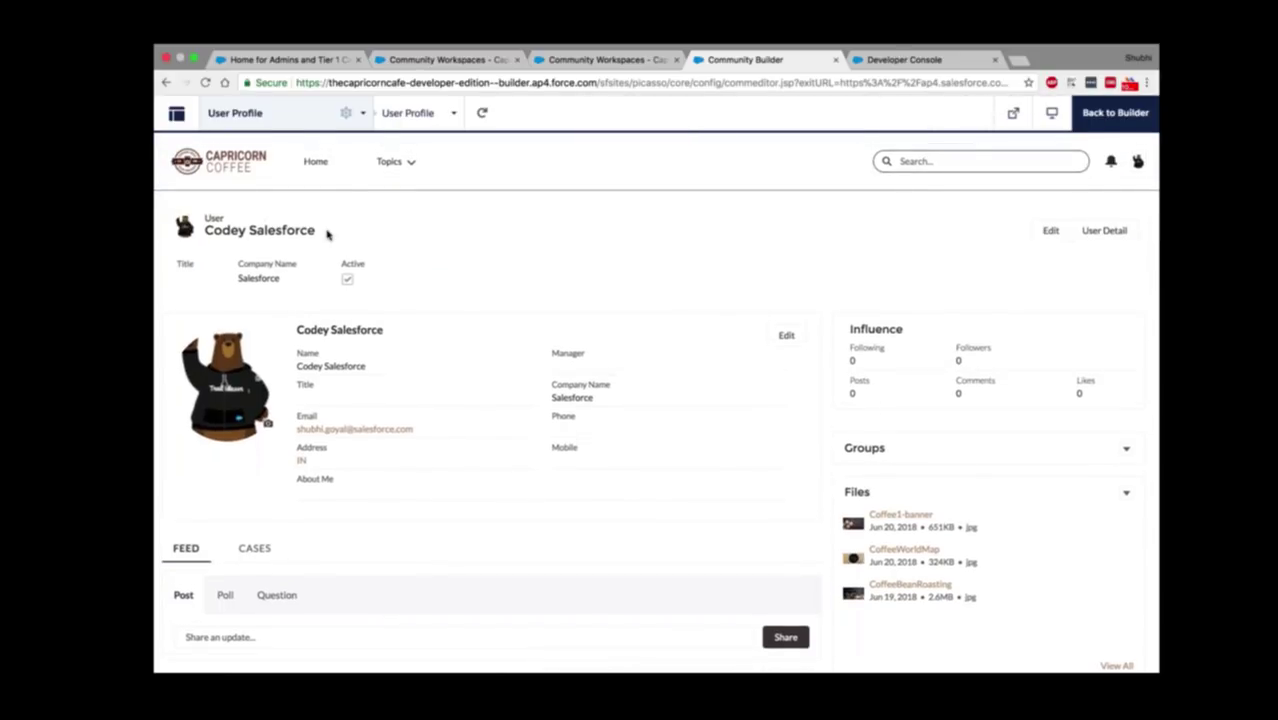
pyautogui.click(1127, 119)
# Step: Inspect the Record ID property of the Record Banner and close its properties
pyautogui.click(642, 256)
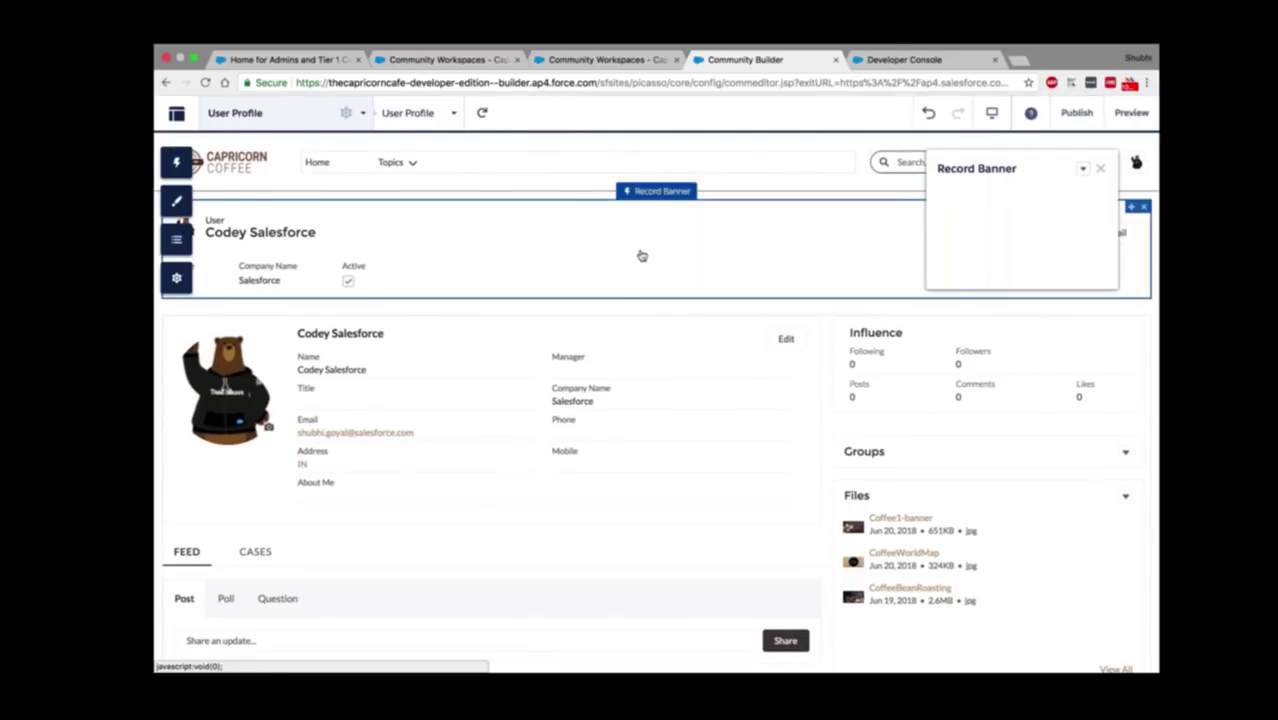
pyautogui.click(1053, 212)
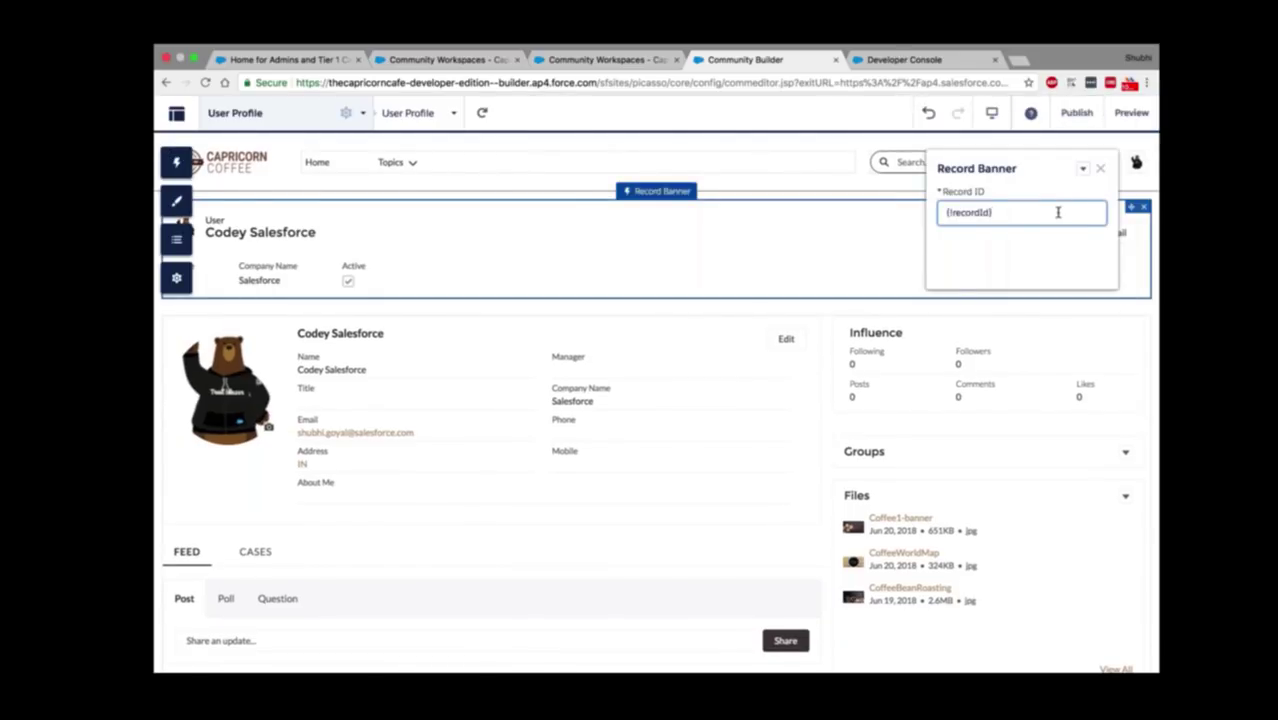
pyautogui.press('Right')
pyautogui.press('Right')
pyautogui.click(699, 291)
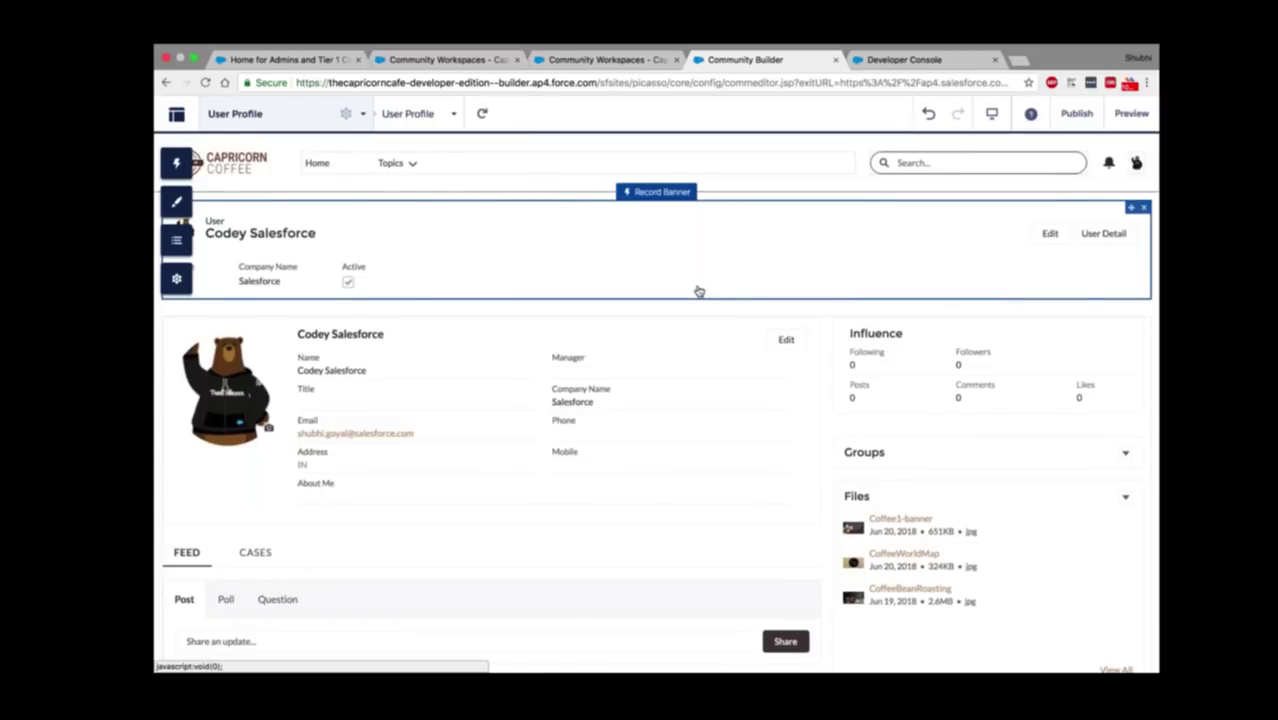
# Step: Start a new standard page using the blank layout "2 columns, 2:1 ratio, split sidebar"
pyautogui.click(314, 118)
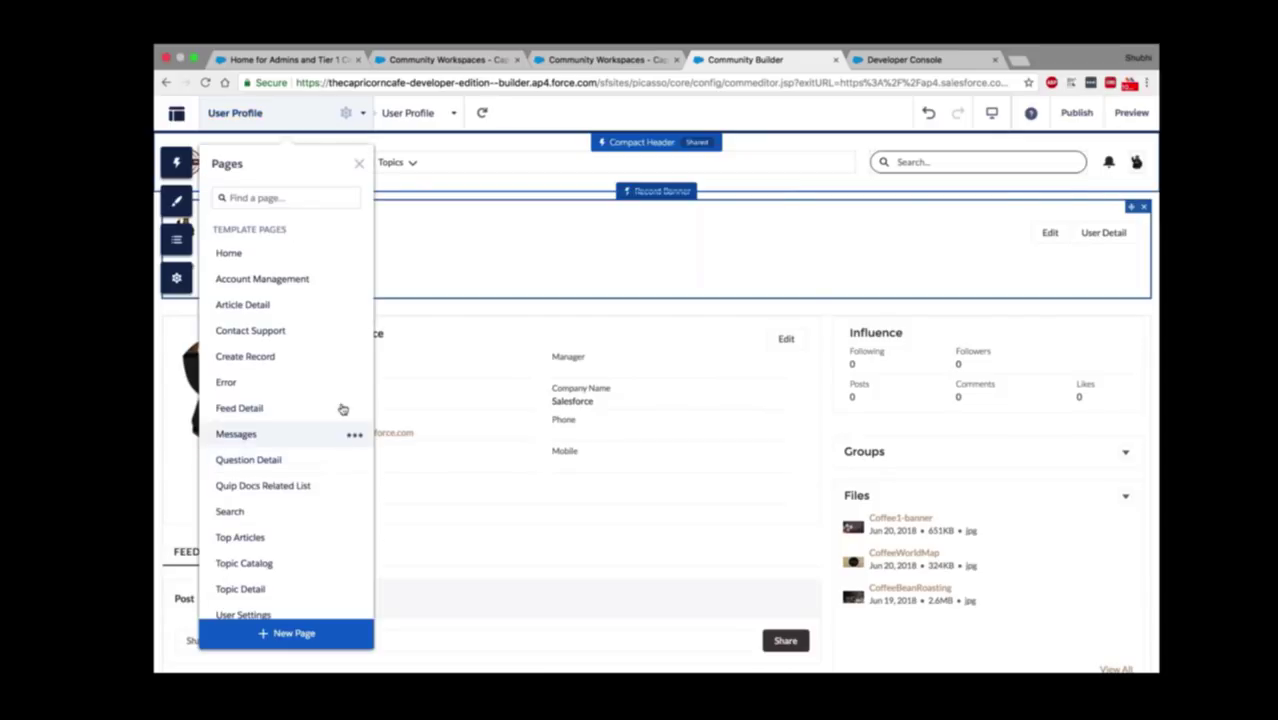
pyautogui.click(340, 637)
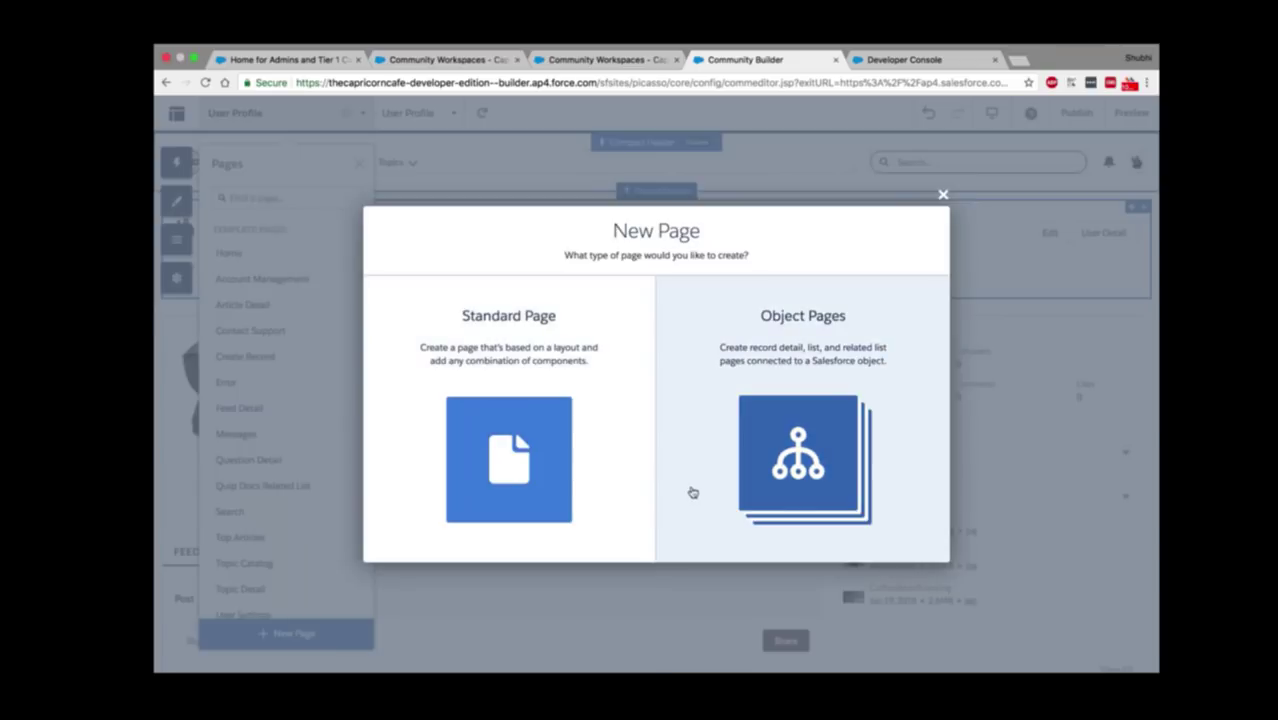
pyautogui.click(622, 499)
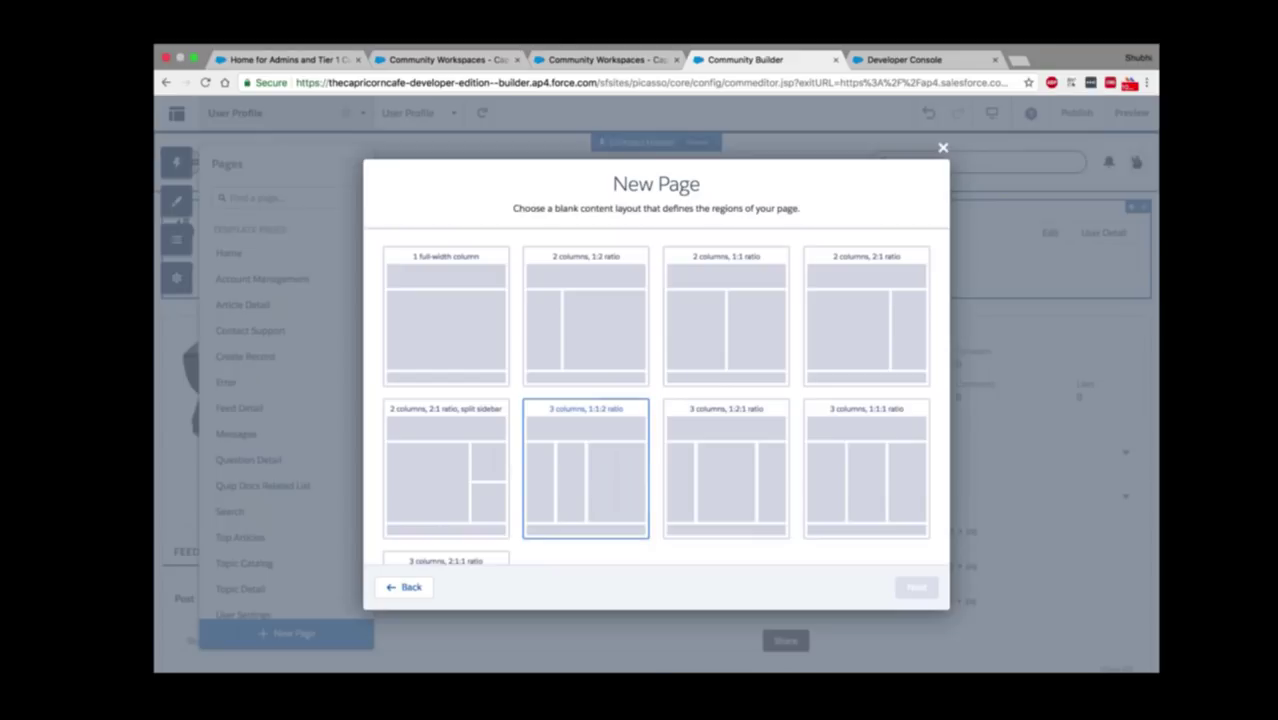
pyautogui.scroll(-2, 656, 400)
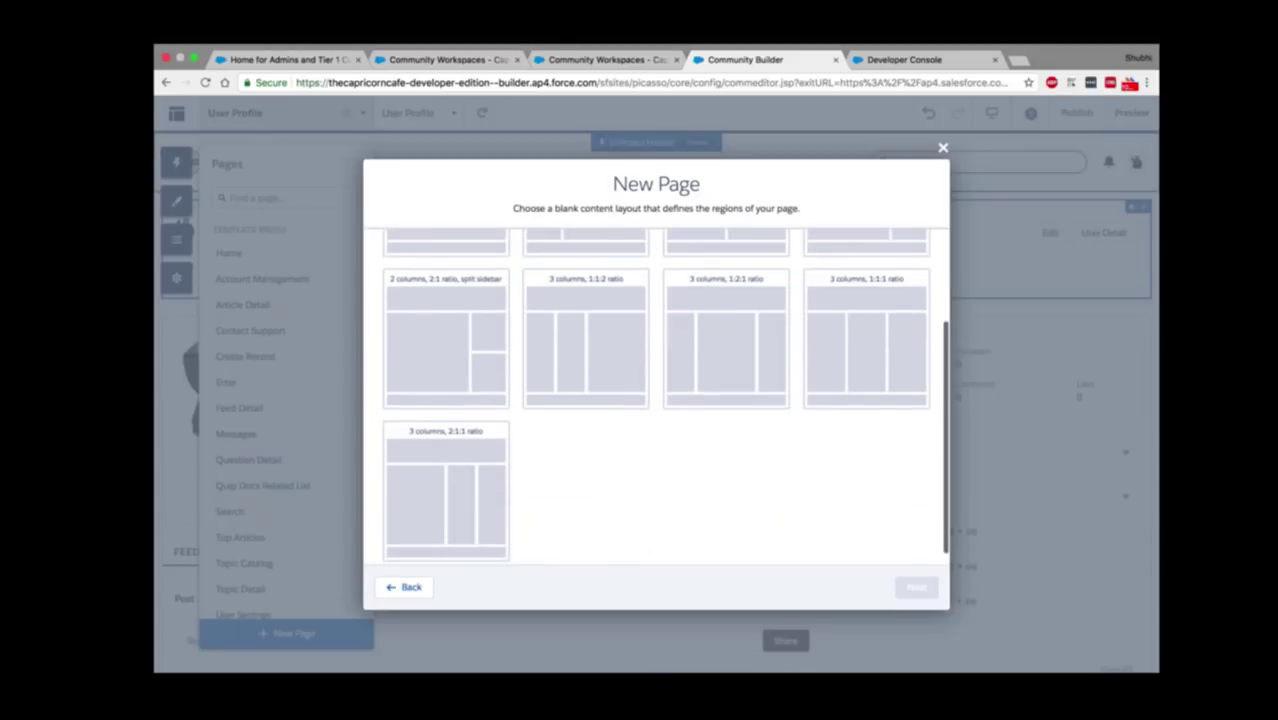
pyautogui.scroll(2, 583, 485)
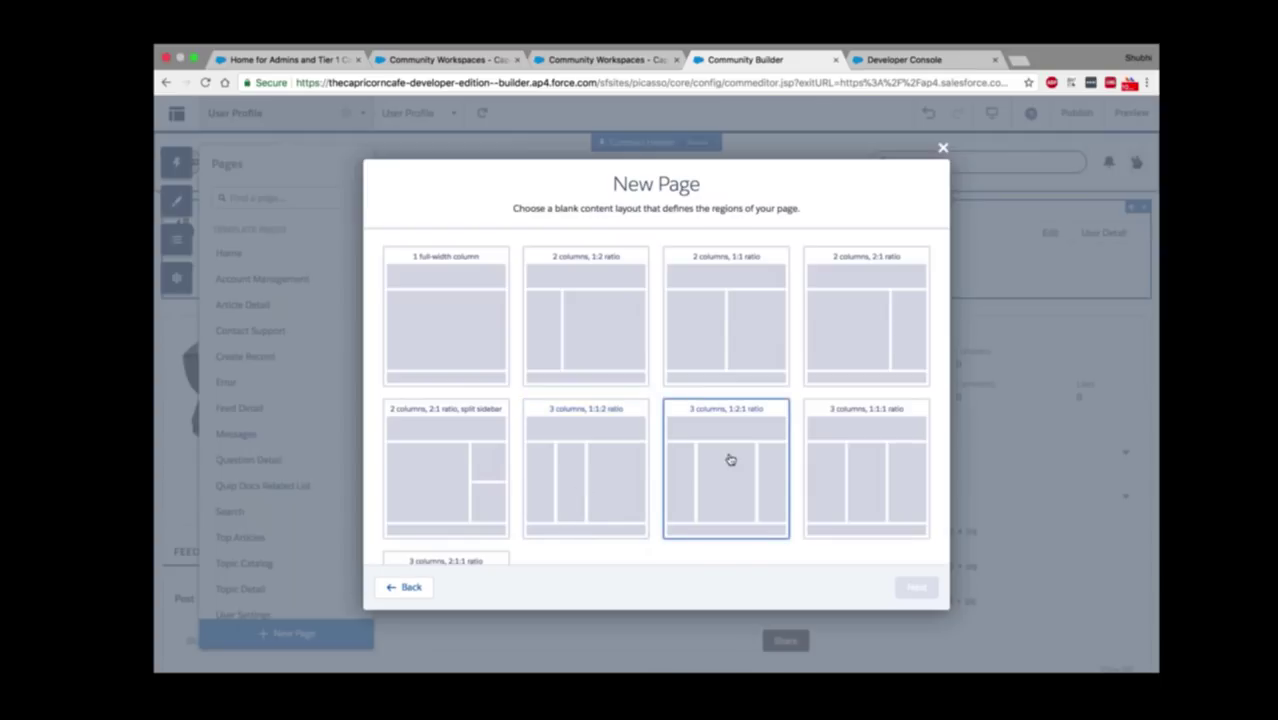
pyautogui.click(445, 468)
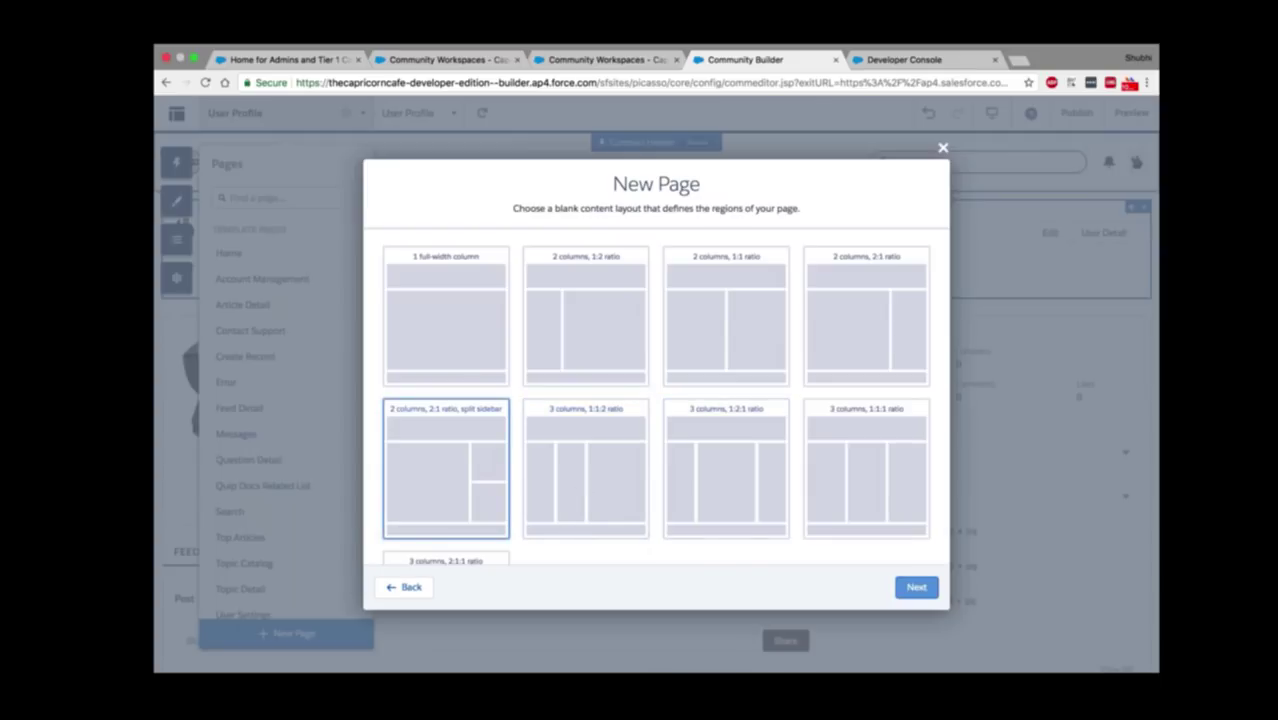
pyautogui.click(925, 591)
# Step: Name the new page MynewPage, keep mynewpage as its URL, and create it
pyautogui.write('MynewPage')
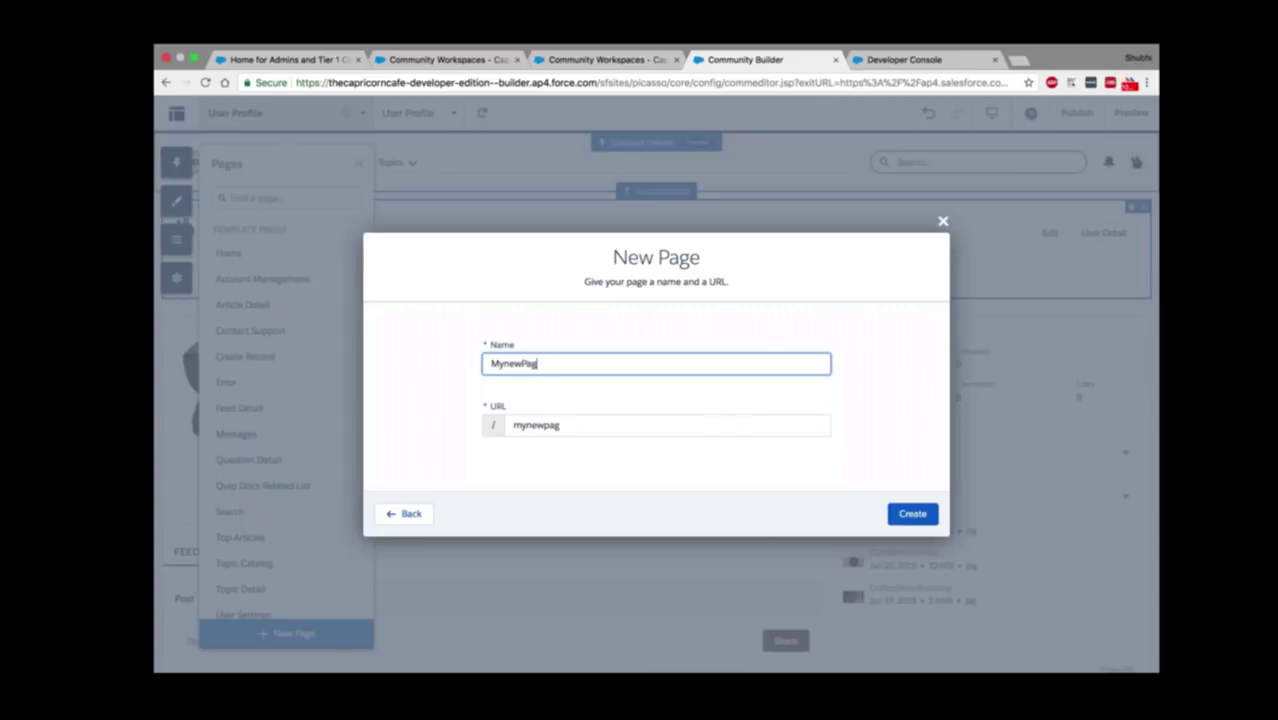
pyautogui.click(608, 422)
pyautogui.press('super+Left')
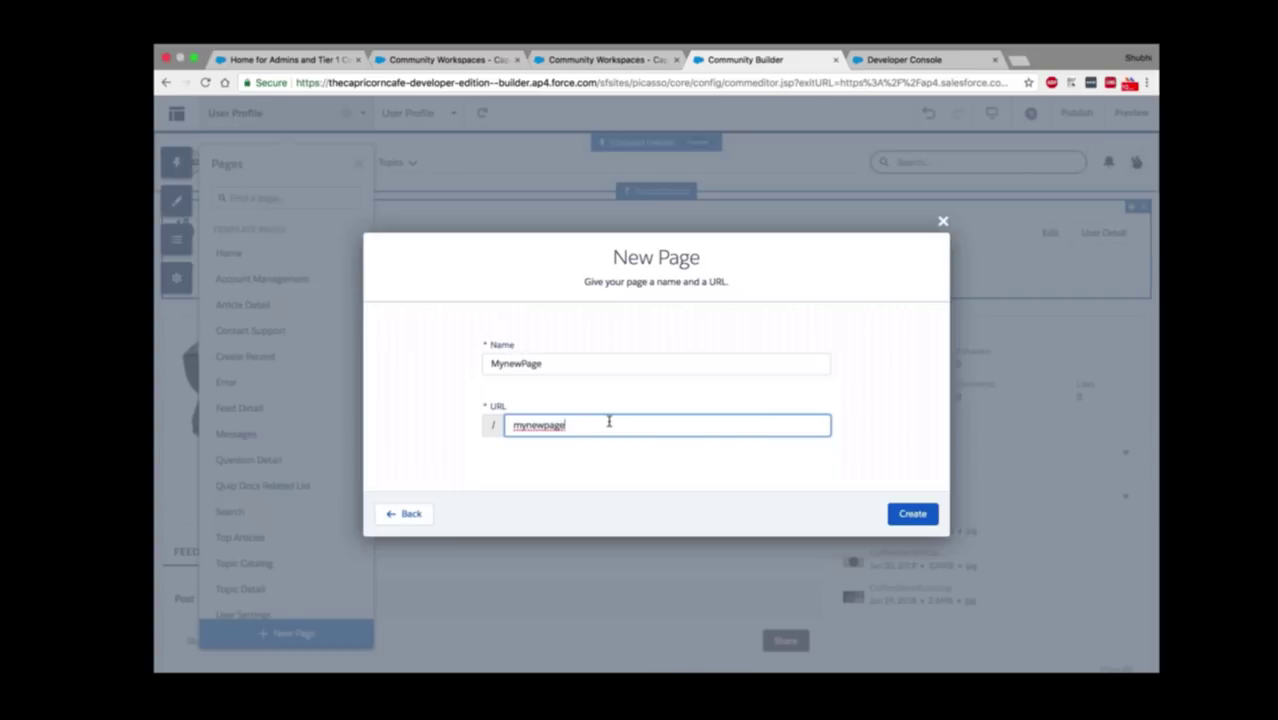
pyautogui.press('Return')
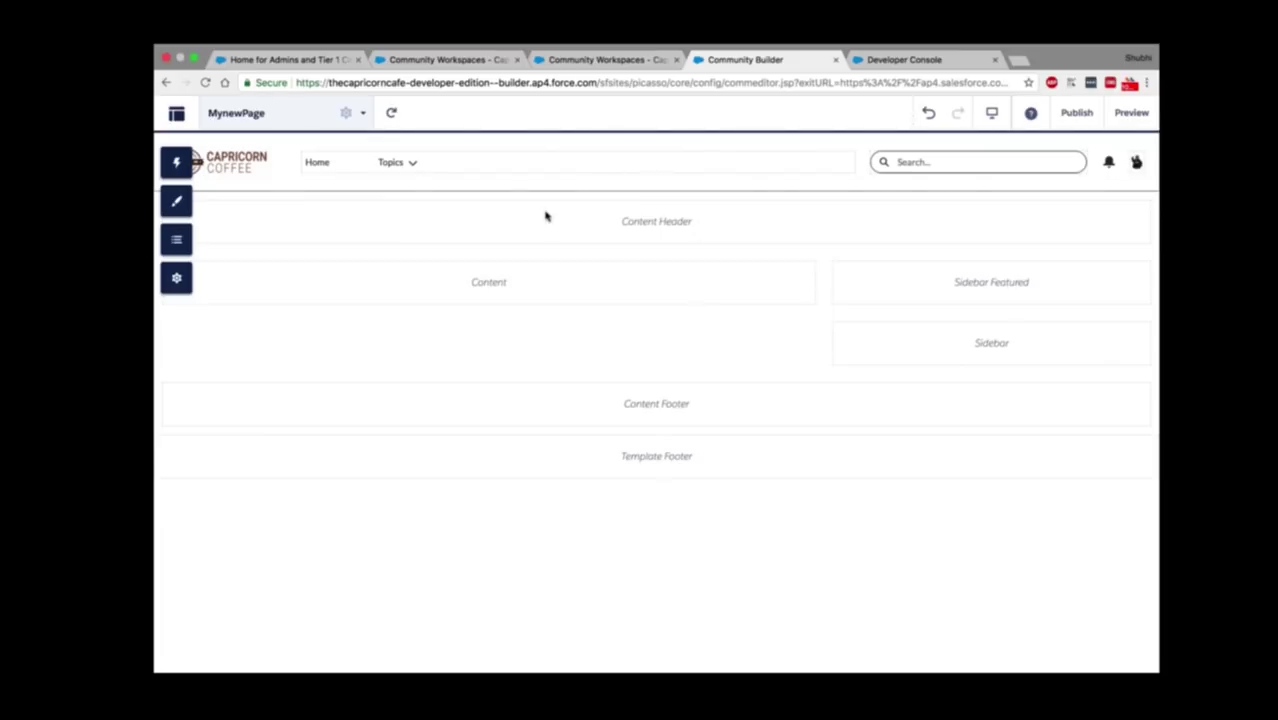
# Step: Create new object pages for the Account object, producing its detail, list and related list pages
pyautogui.click(285, 116)
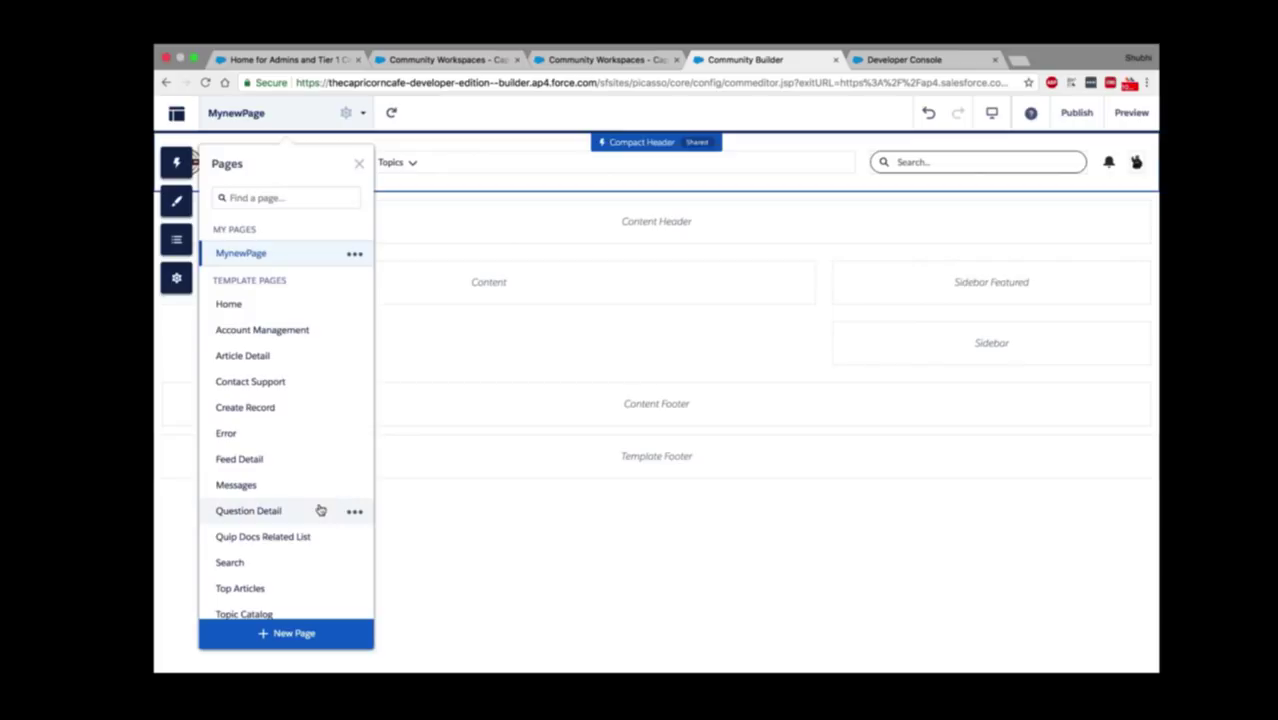
pyautogui.click(340, 637)
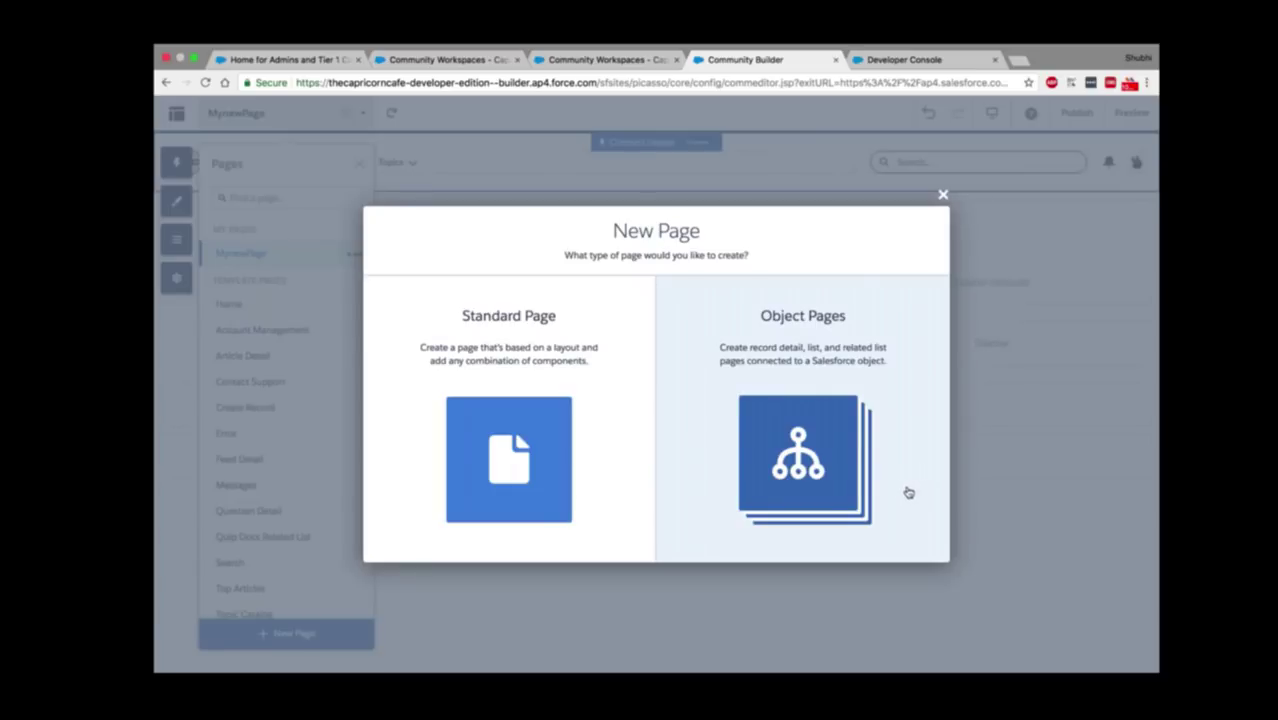
pyautogui.click(908, 492)
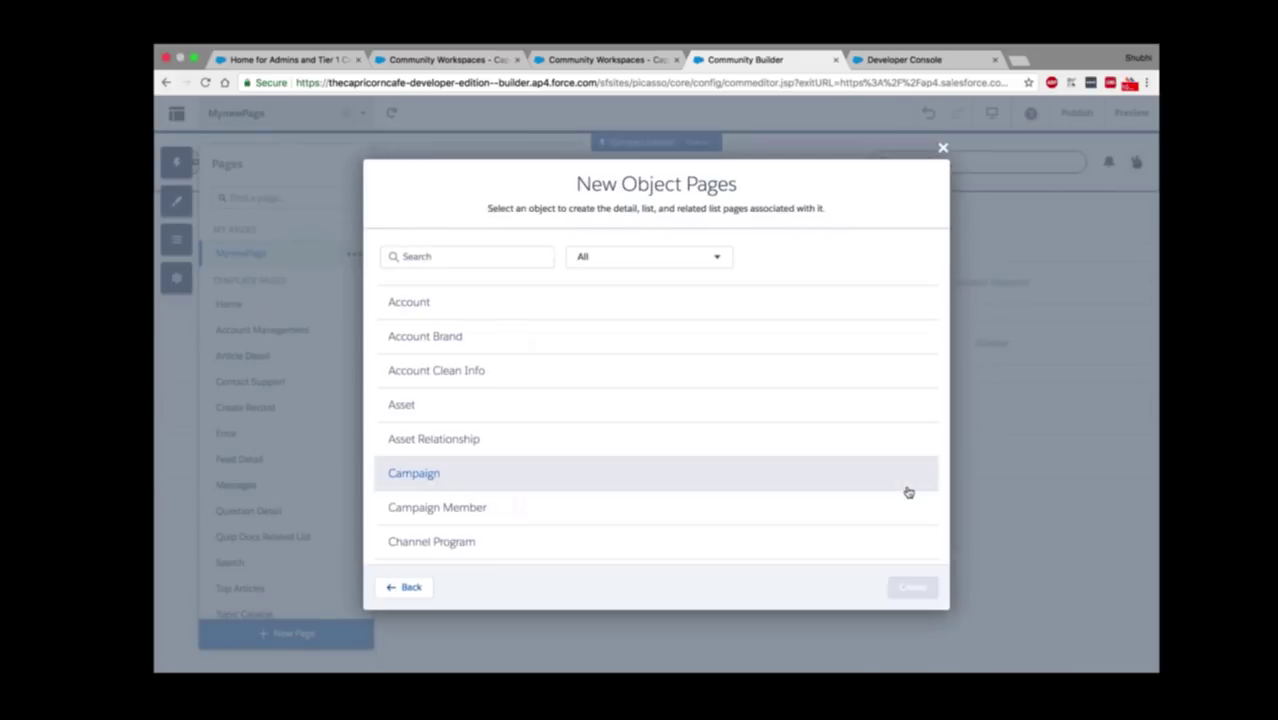
pyautogui.scroll(-5, 819, 425)
pyautogui.scroll(5, 819, 425)
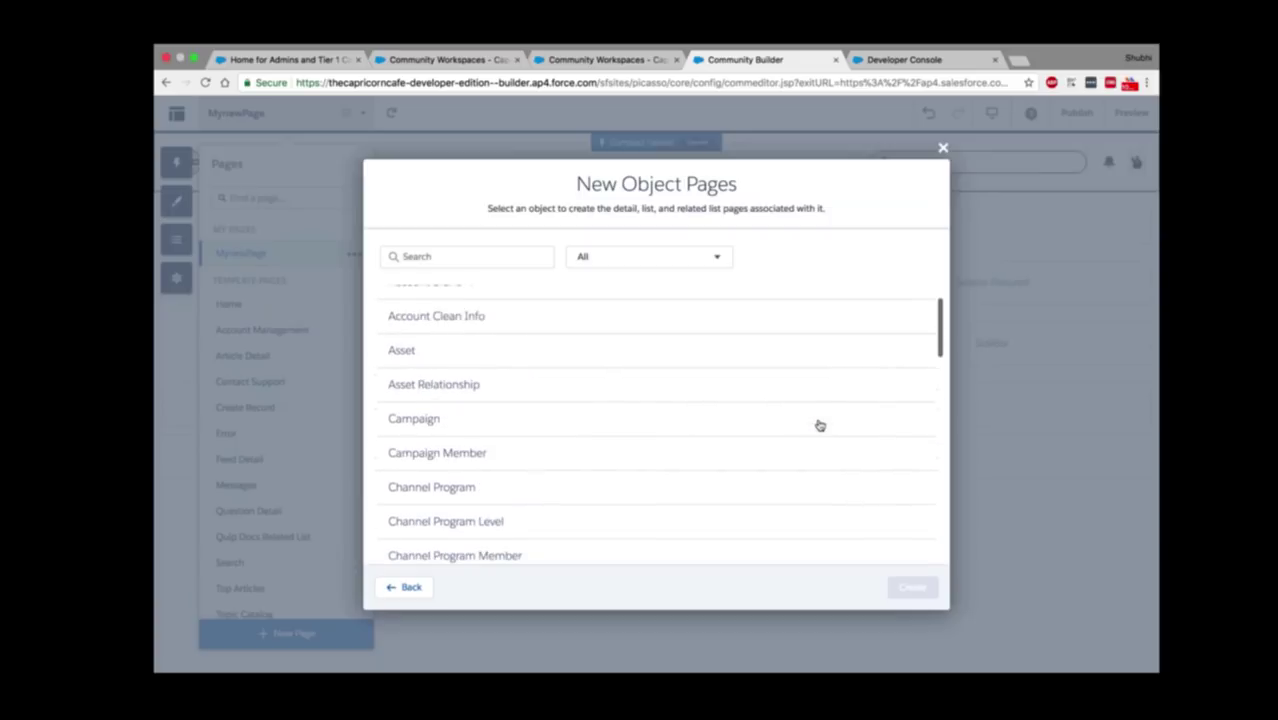
pyautogui.scroll(1, 819, 425)
pyautogui.scroll(1, 819, 425)
pyautogui.scroll(-2, 819, 425)
pyautogui.scroll(2, 819, 425)
pyautogui.click(587, 307)
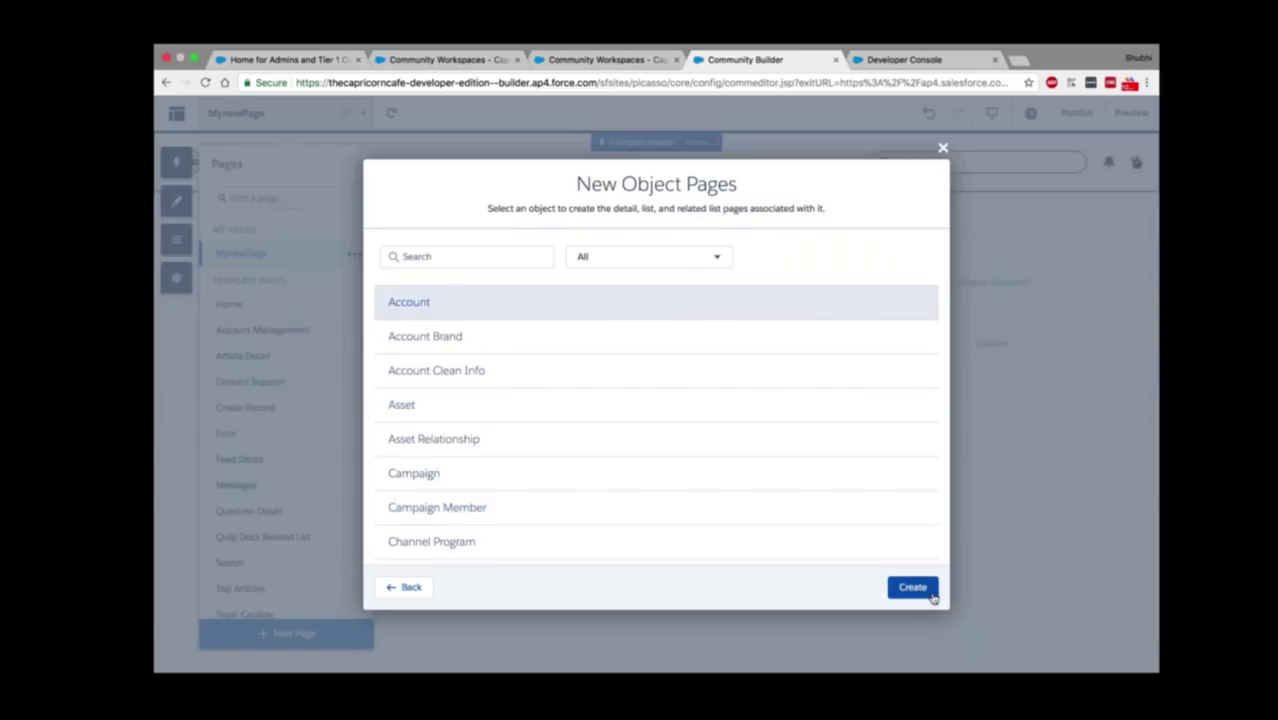
pyautogui.click(912, 589)
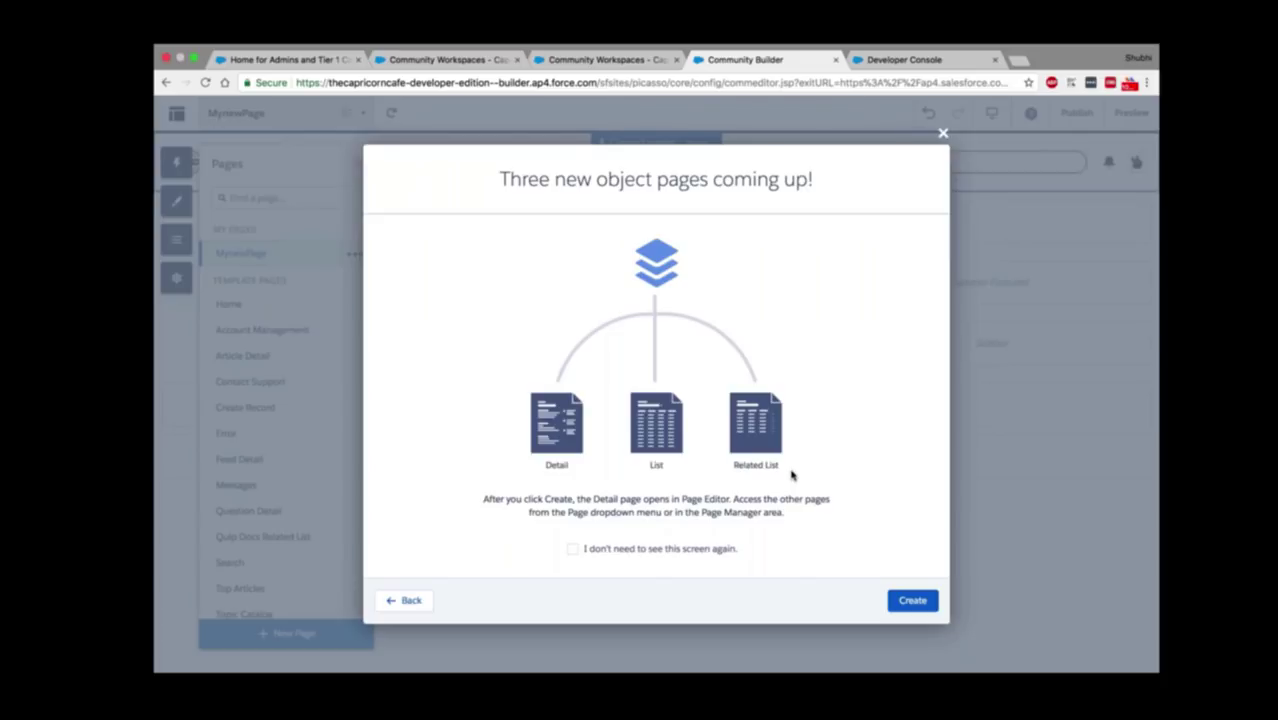
pyautogui.click(933, 605)
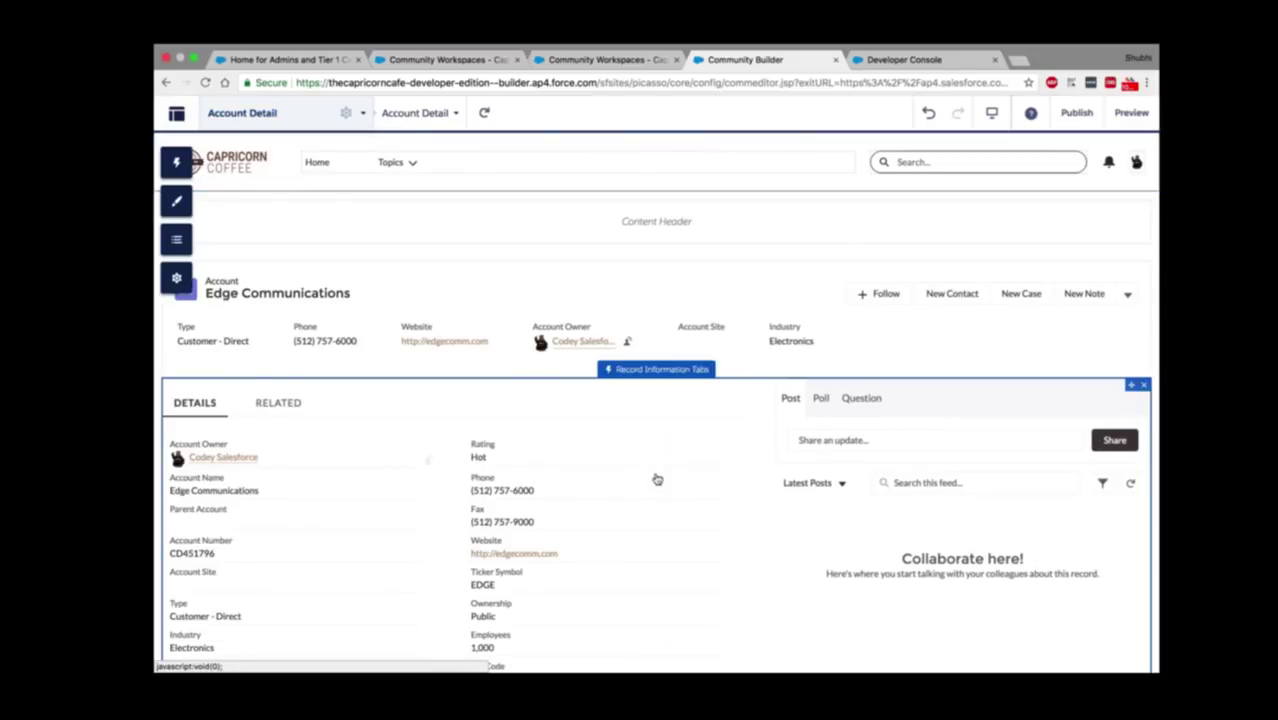
# Step: Inspect the Record ID property of the Account Detail page's Record Information Tabs, close the properties, and look over the page
pyautogui.click(656, 479)
pyautogui.scroll(1, 656, 479)
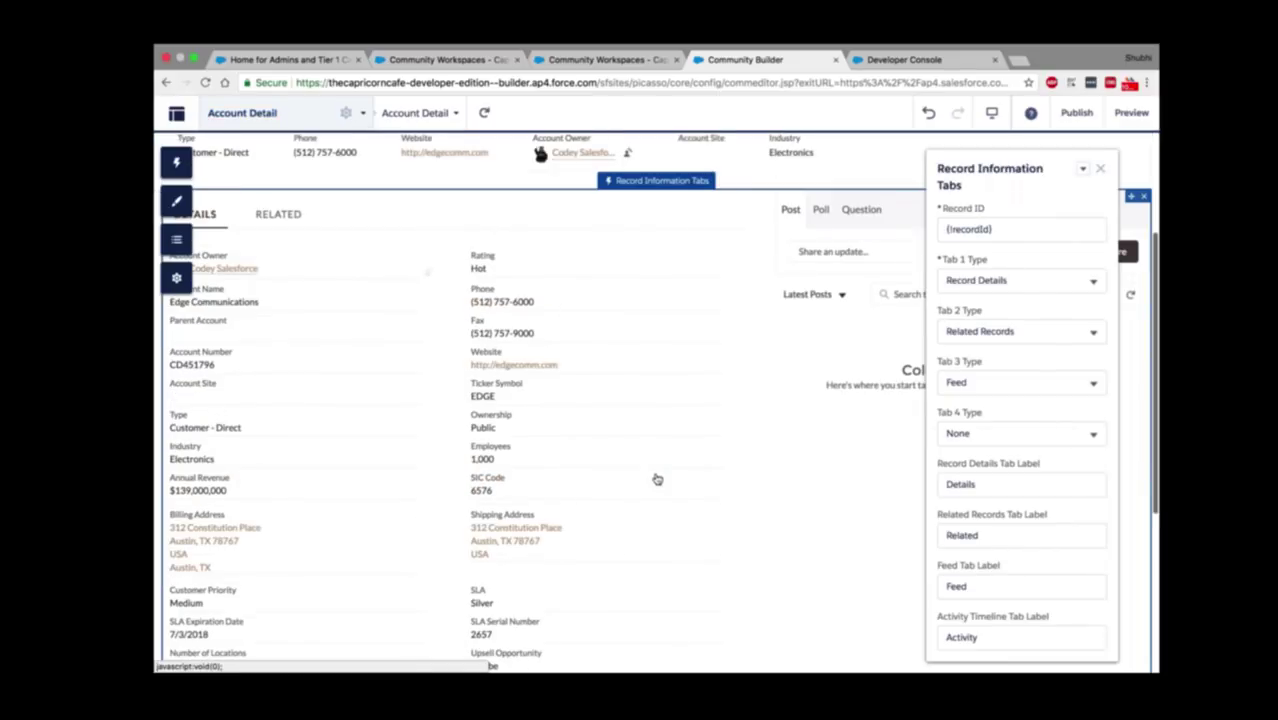
pyautogui.scroll(2, 656, 479)
pyautogui.click(1015, 231)
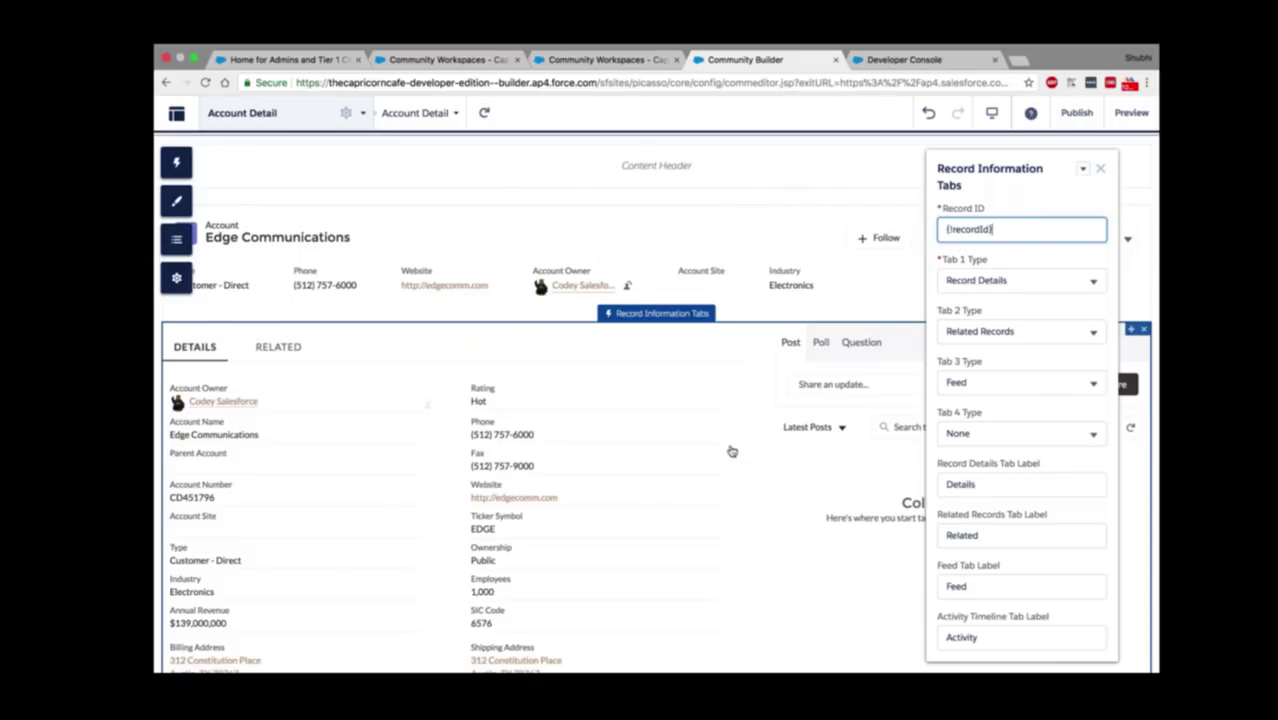
pyautogui.scroll(1, 731, 451)
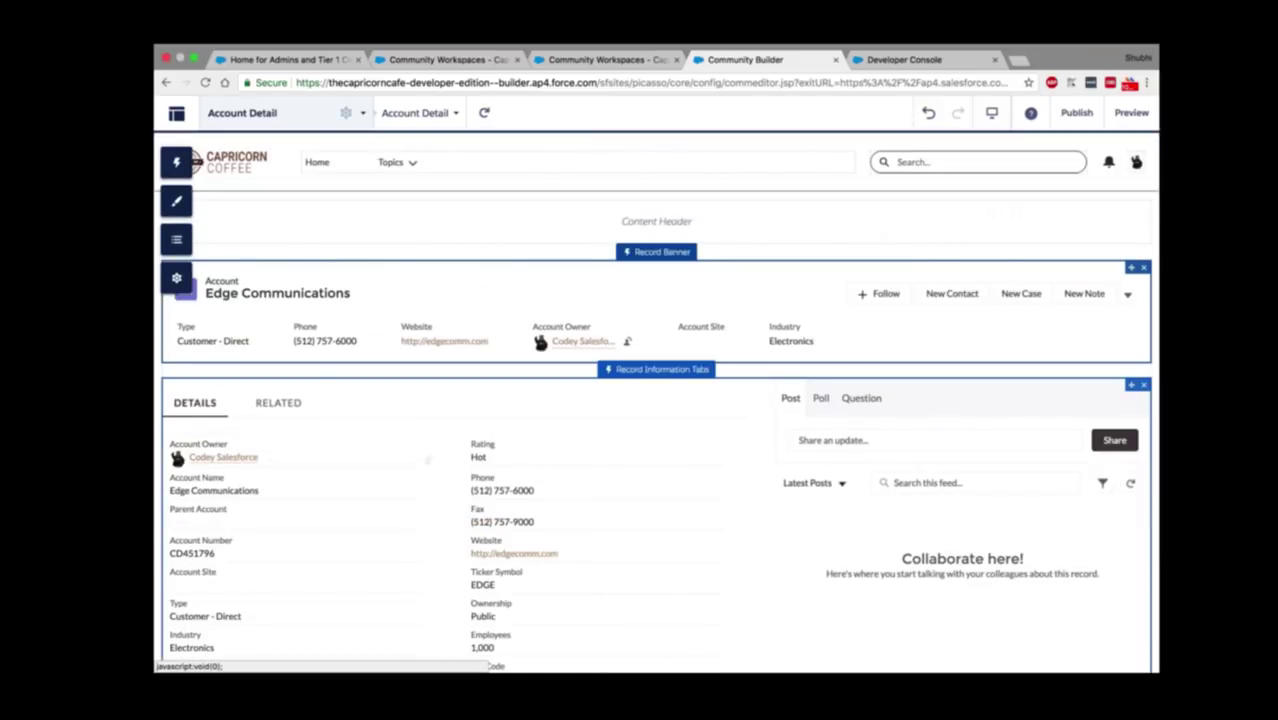
pyautogui.scroll(-3, 656, 400)
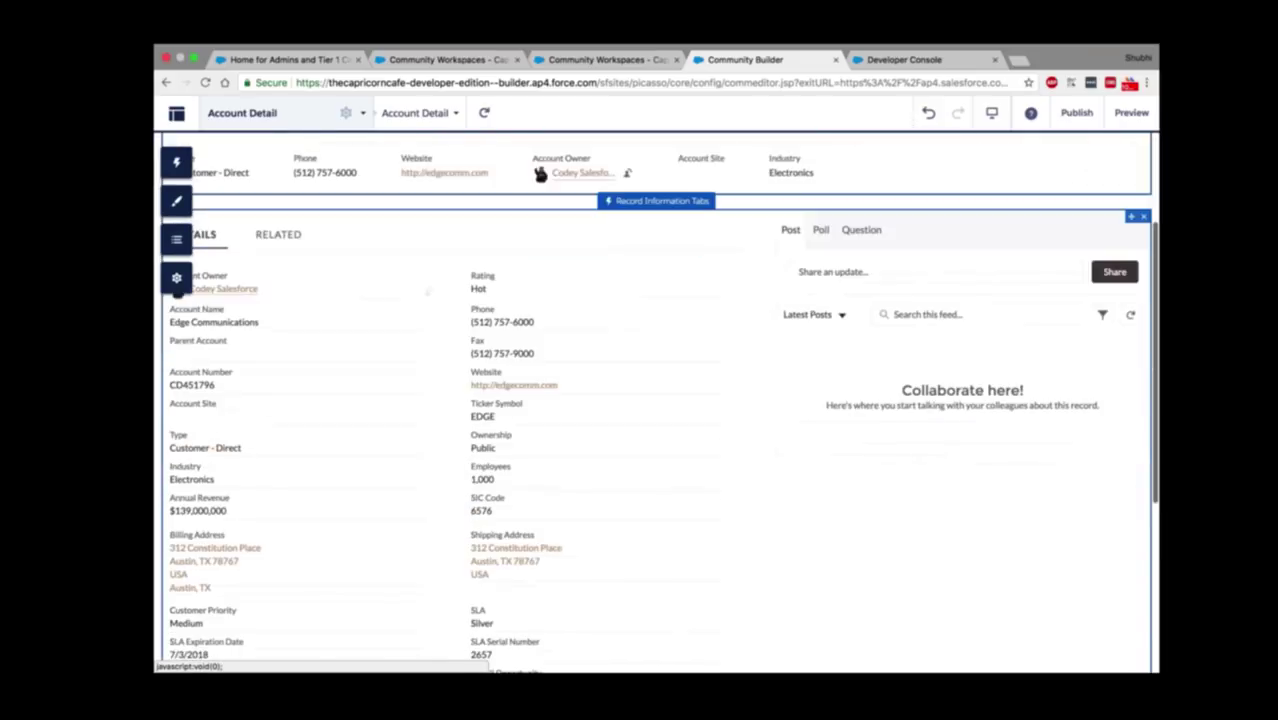
pyautogui.scroll(3, 656, 400)
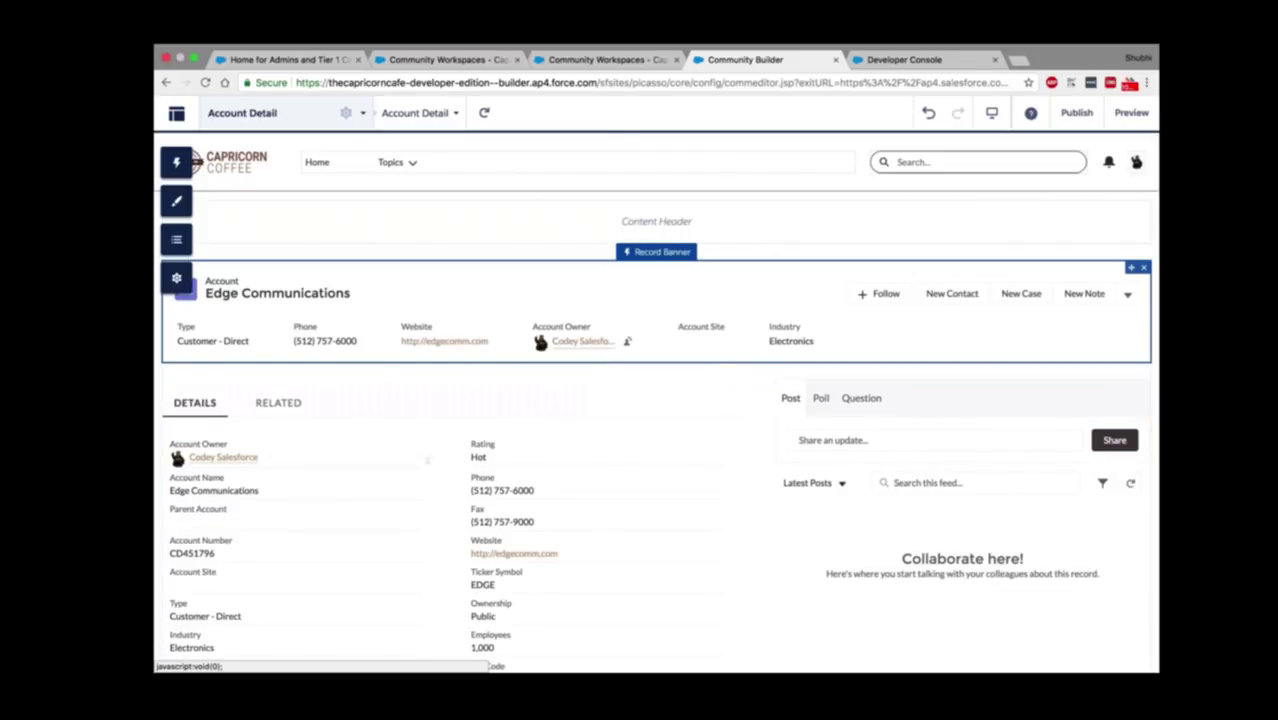
# Step: Switch the builder to the Home page and look over its content
pyautogui.click(290, 115)
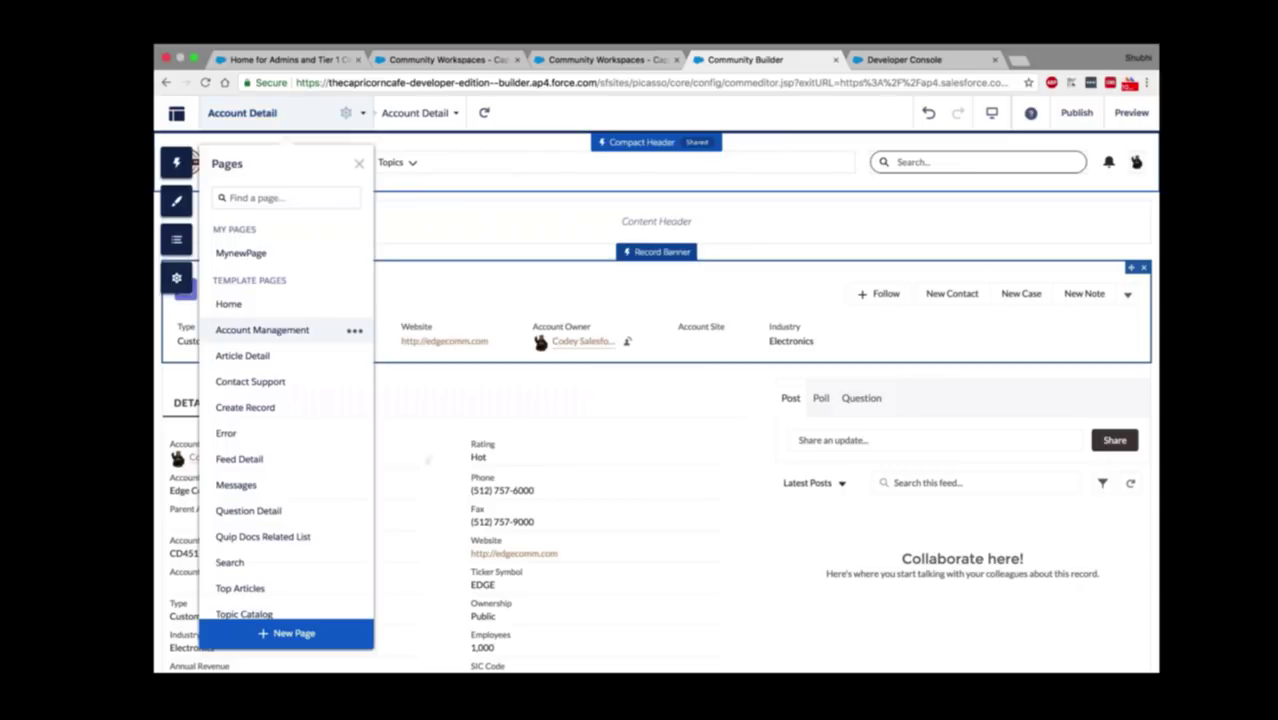
pyautogui.click(318, 309)
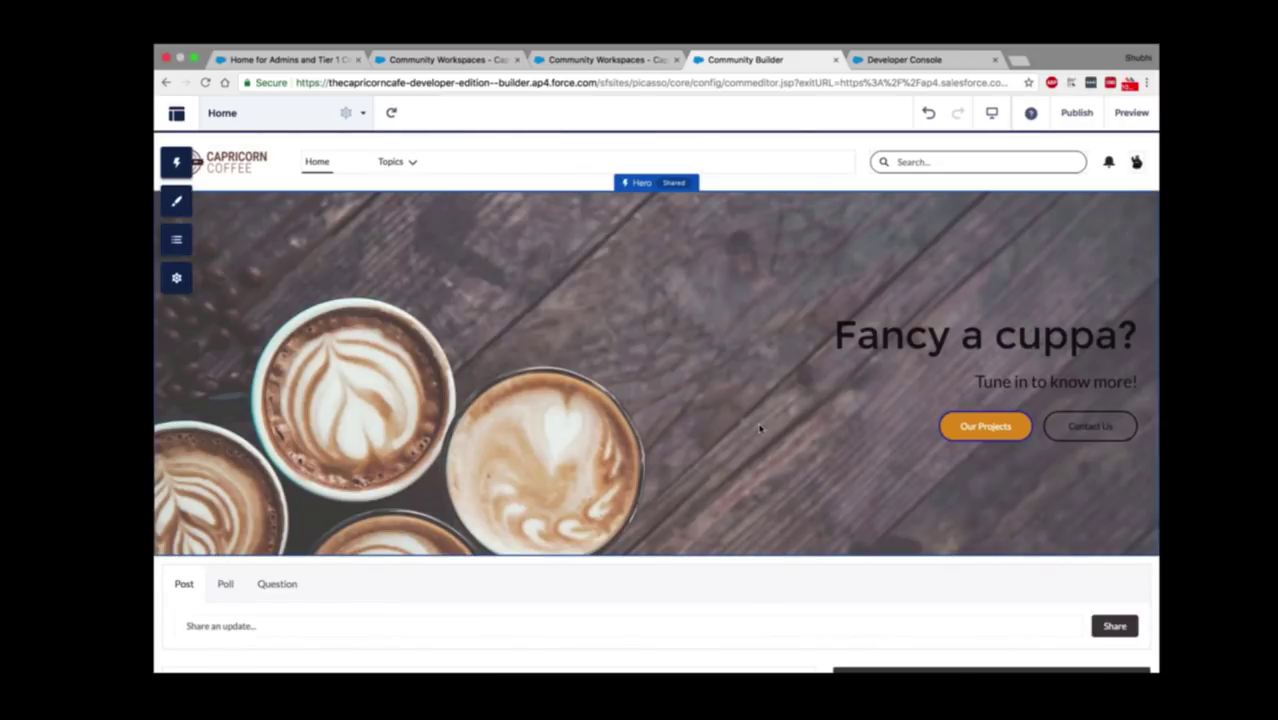
pyautogui.scroll(-1, 760, 428)
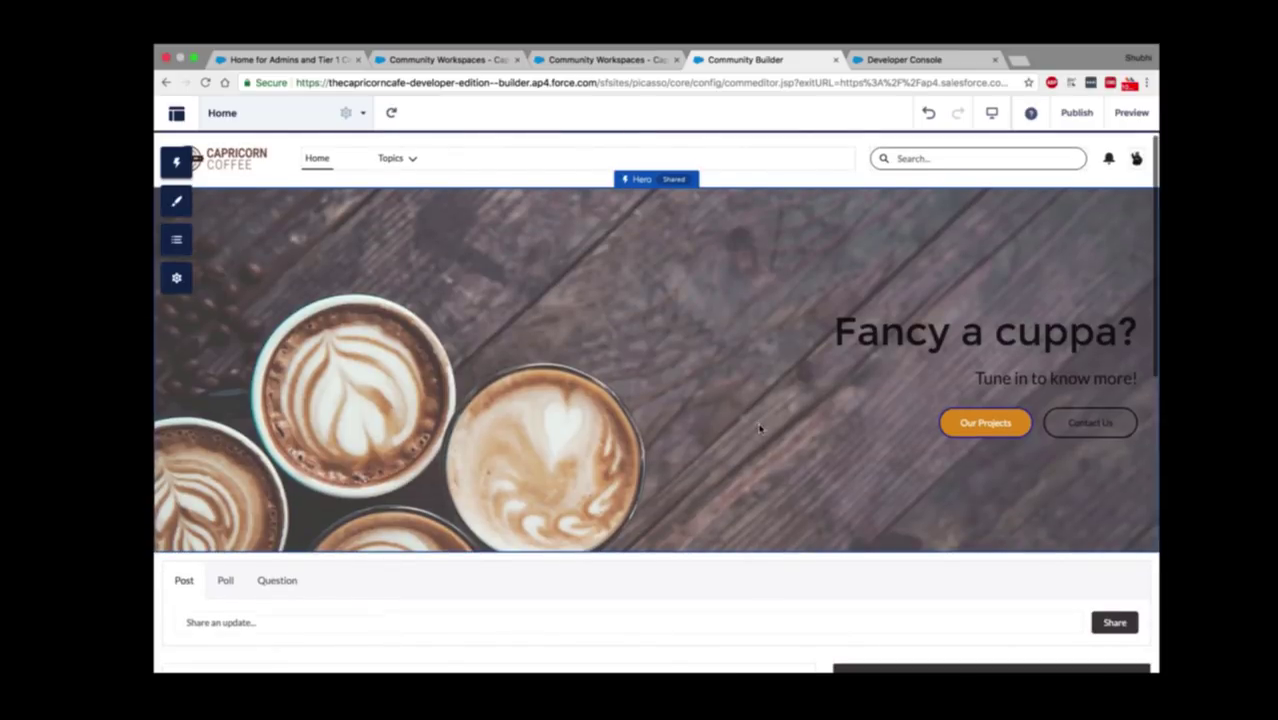
pyautogui.scroll(-4, 760, 428)
pyautogui.scroll(5, 760, 428)
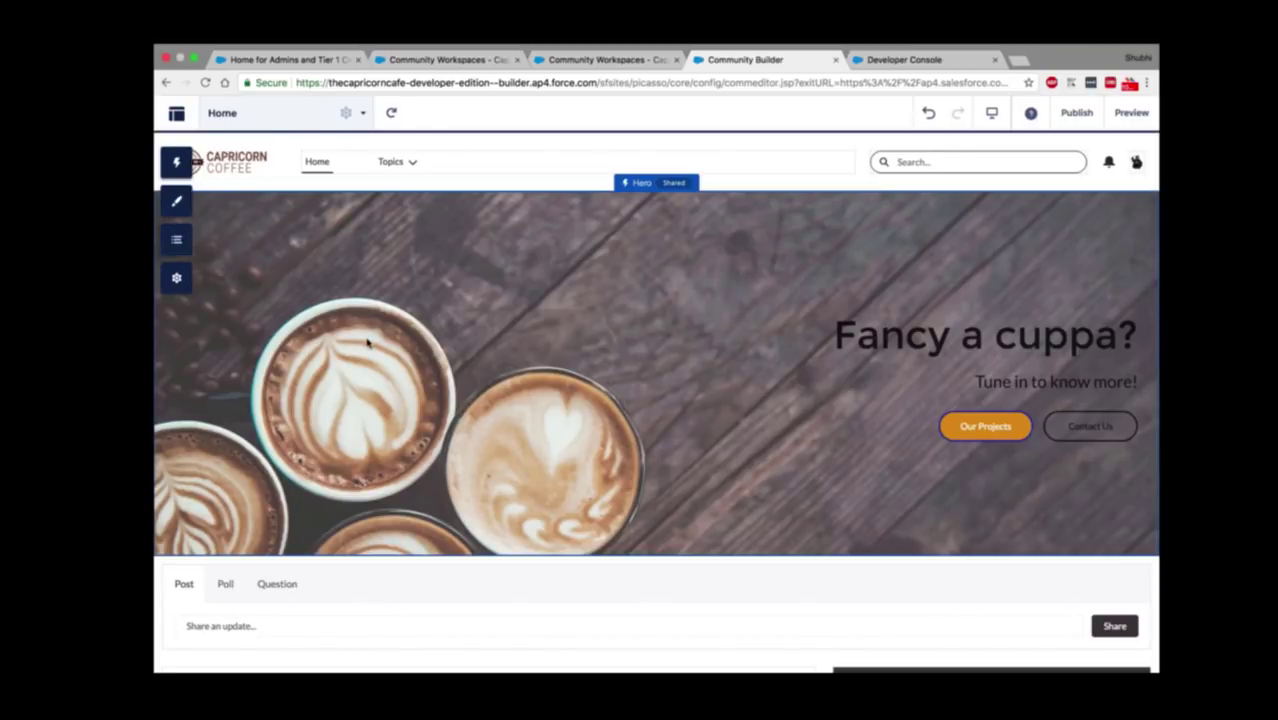
# Step: Review the Export a Template form in the Developer settings, from the template information through the features and export option
pyautogui.click(180, 278)
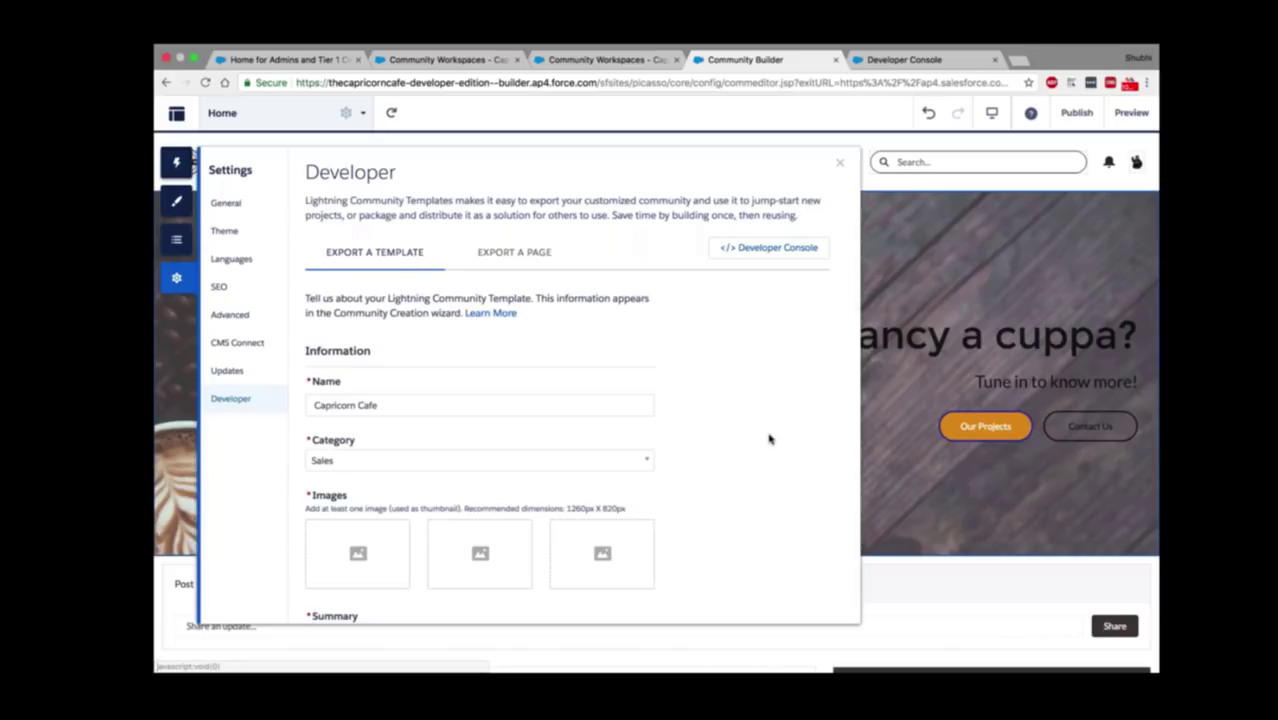
pyautogui.scroll(-3, 754, 486)
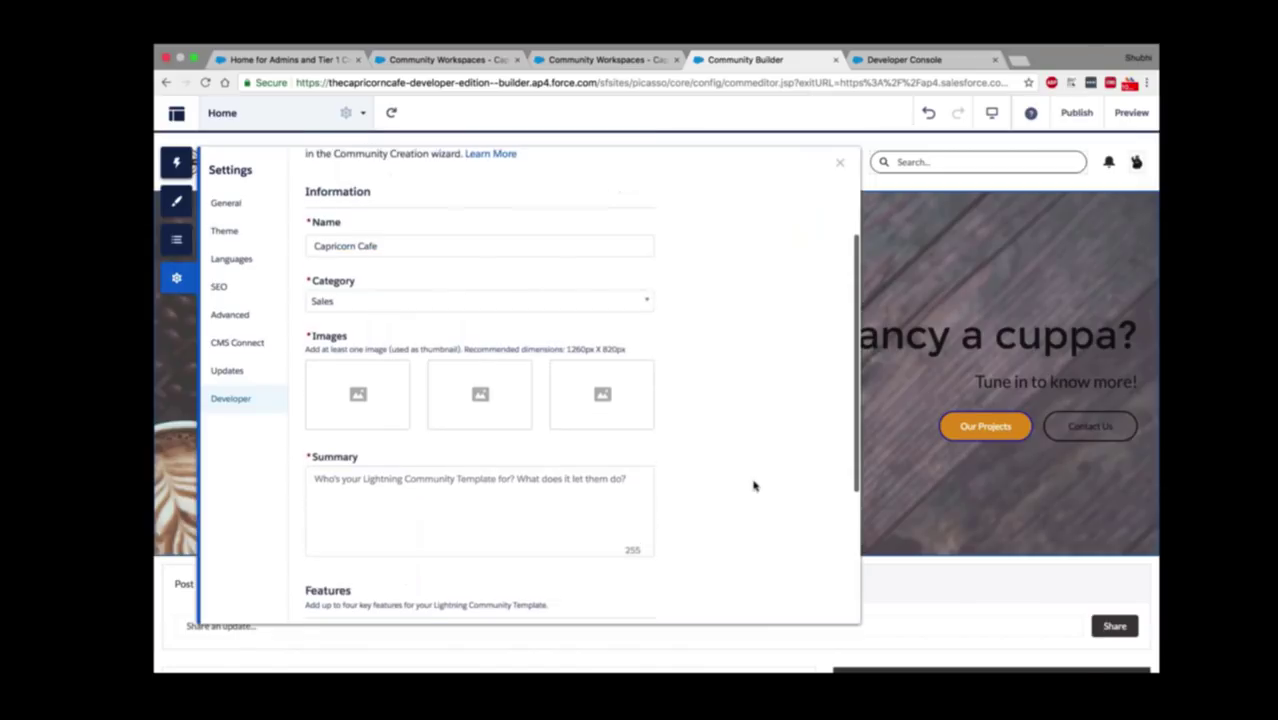
pyautogui.scroll(3, 754, 486)
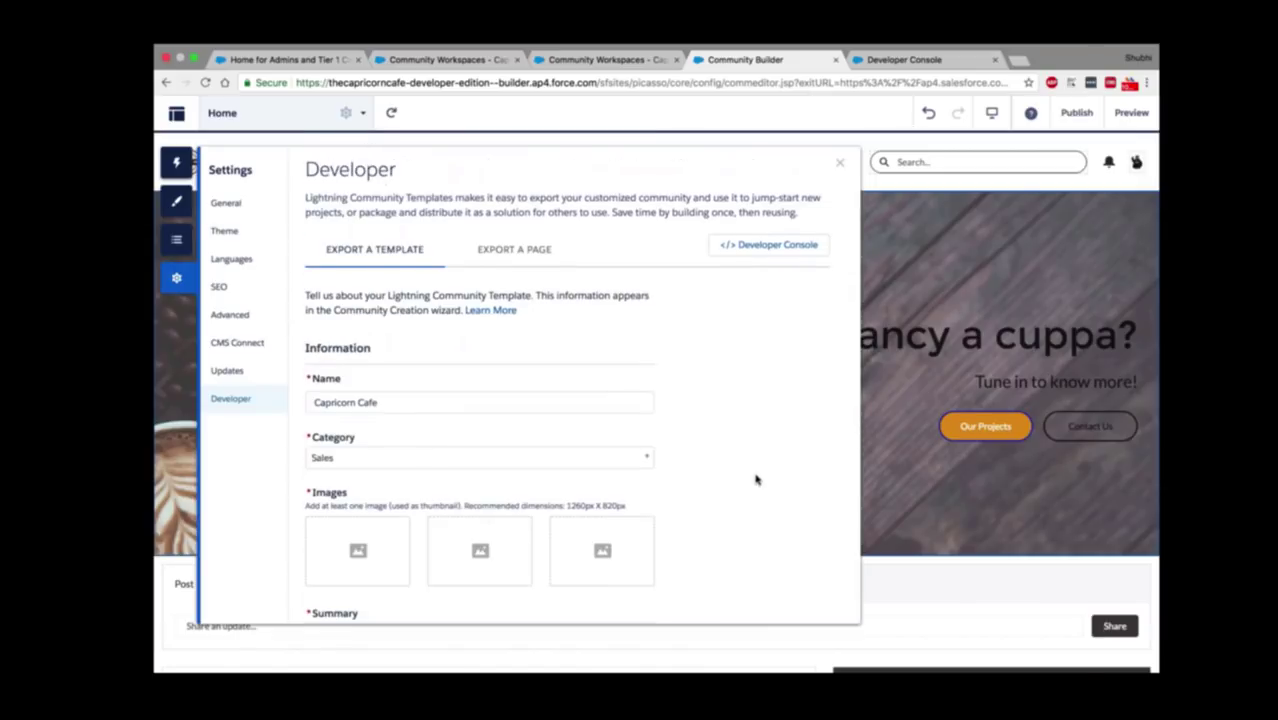
pyautogui.scroll(-7, 755, 480)
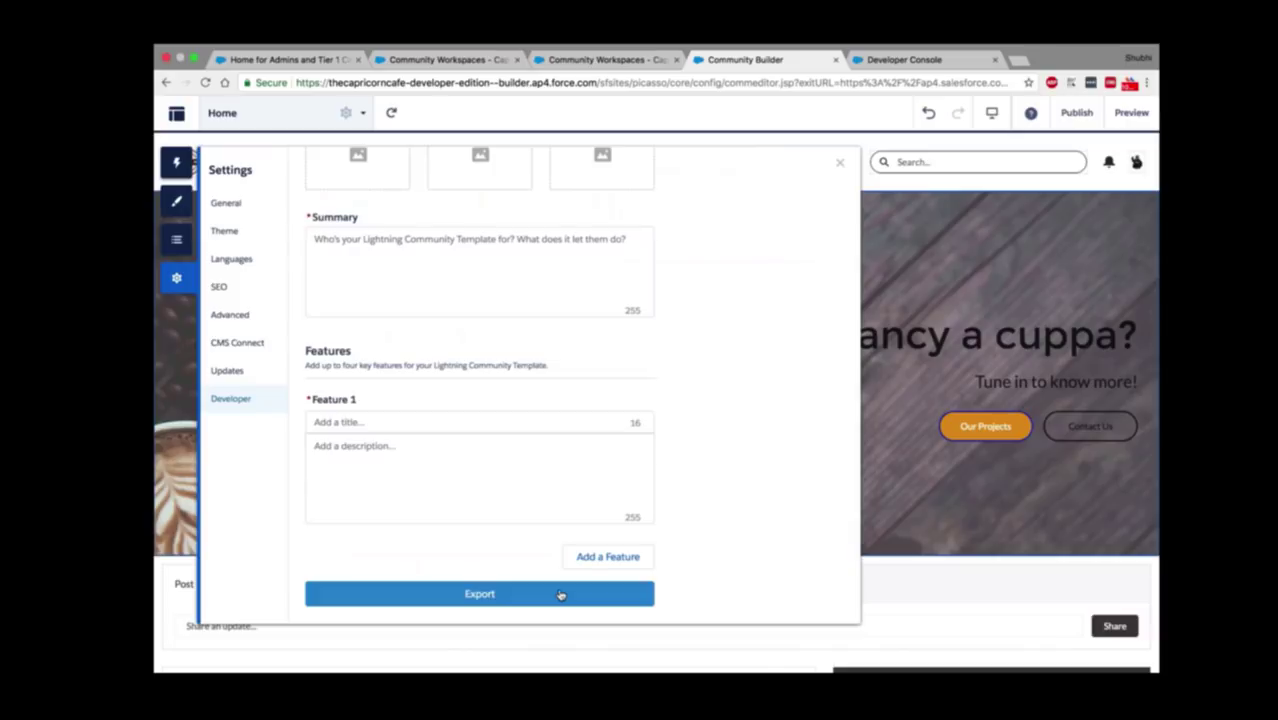
pyautogui.click(560, 594)
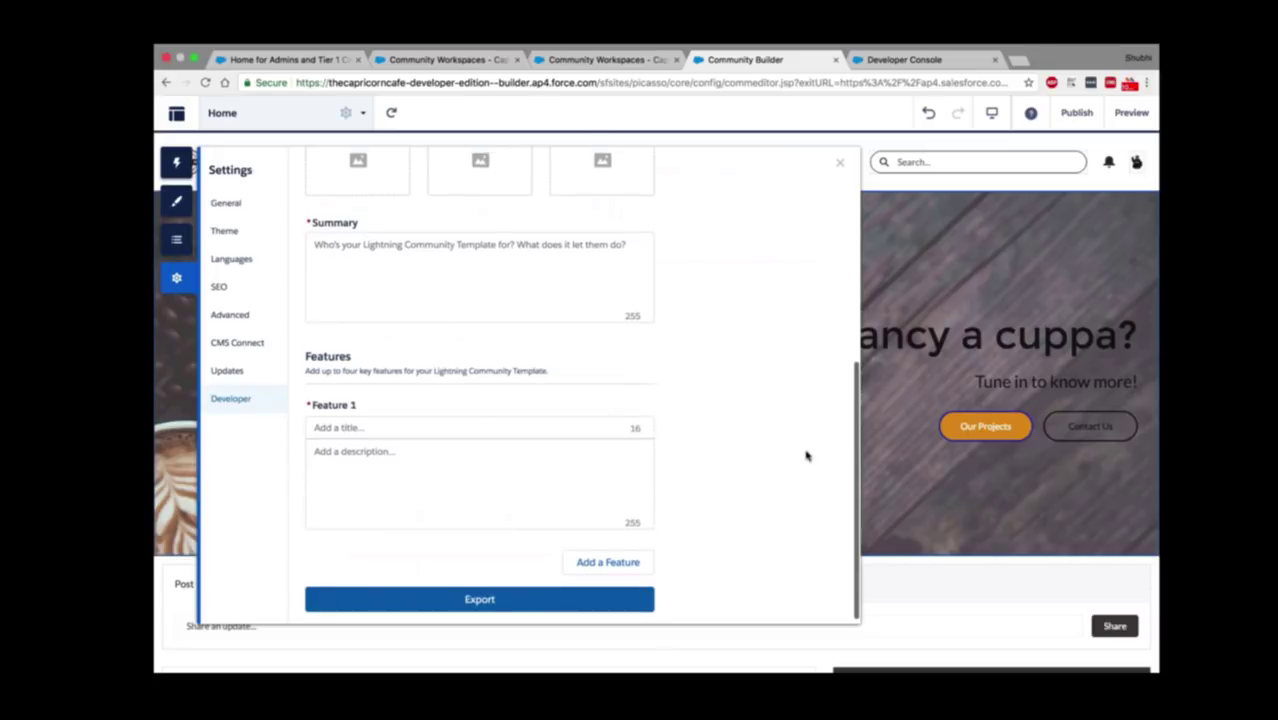
pyautogui.scroll(5, 806, 456)
pyautogui.scroll(3, 806, 456)
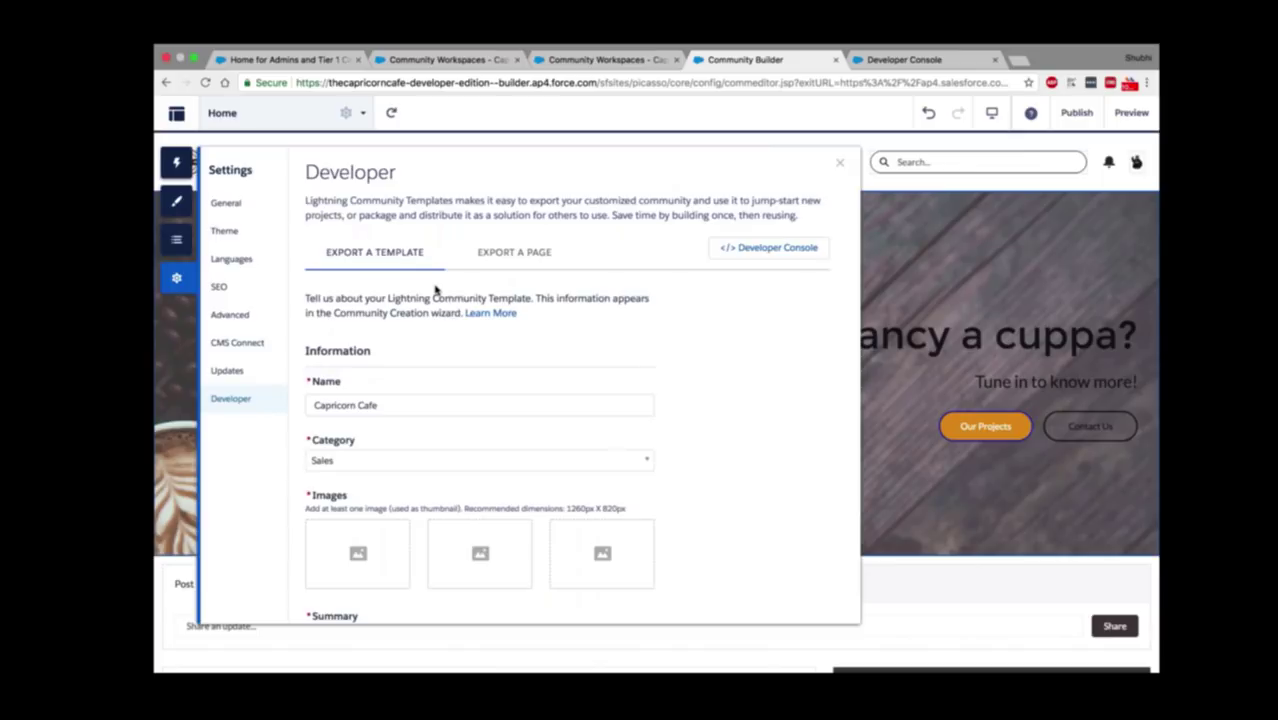
# Step: Examine which pages can be exported under Export a Page without changing the selection, and close the settings
pyautogui.click(562, 256)
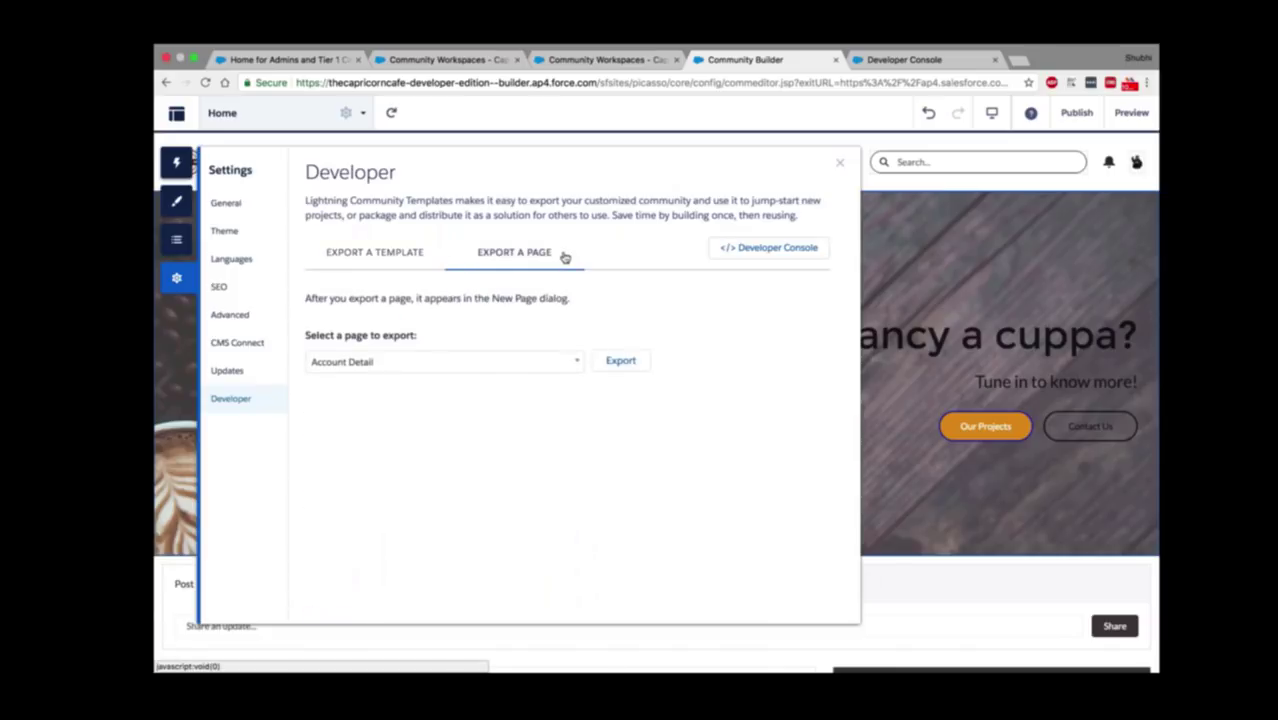
pyautogui.click(556, 364)
pyautogui.scroll(-5, 547, 491)
pyautogui.scroll(5, 547, 491)
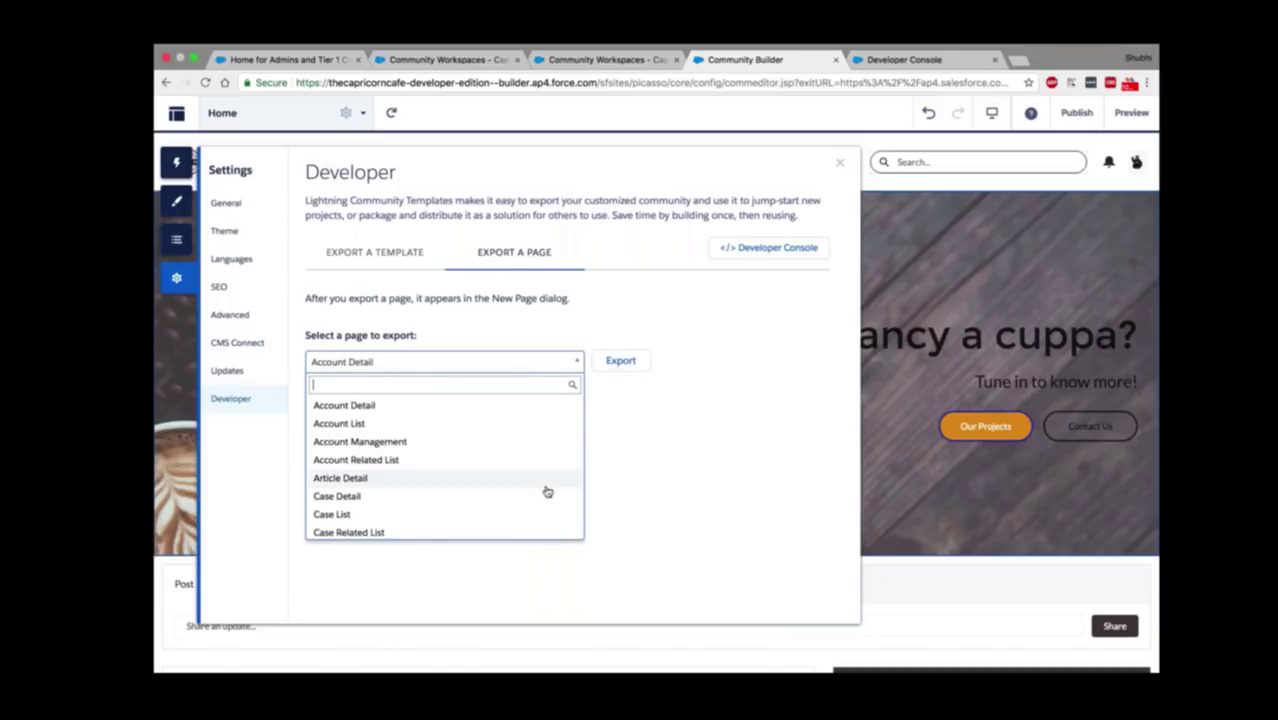
pyautogui.click(684, 419)
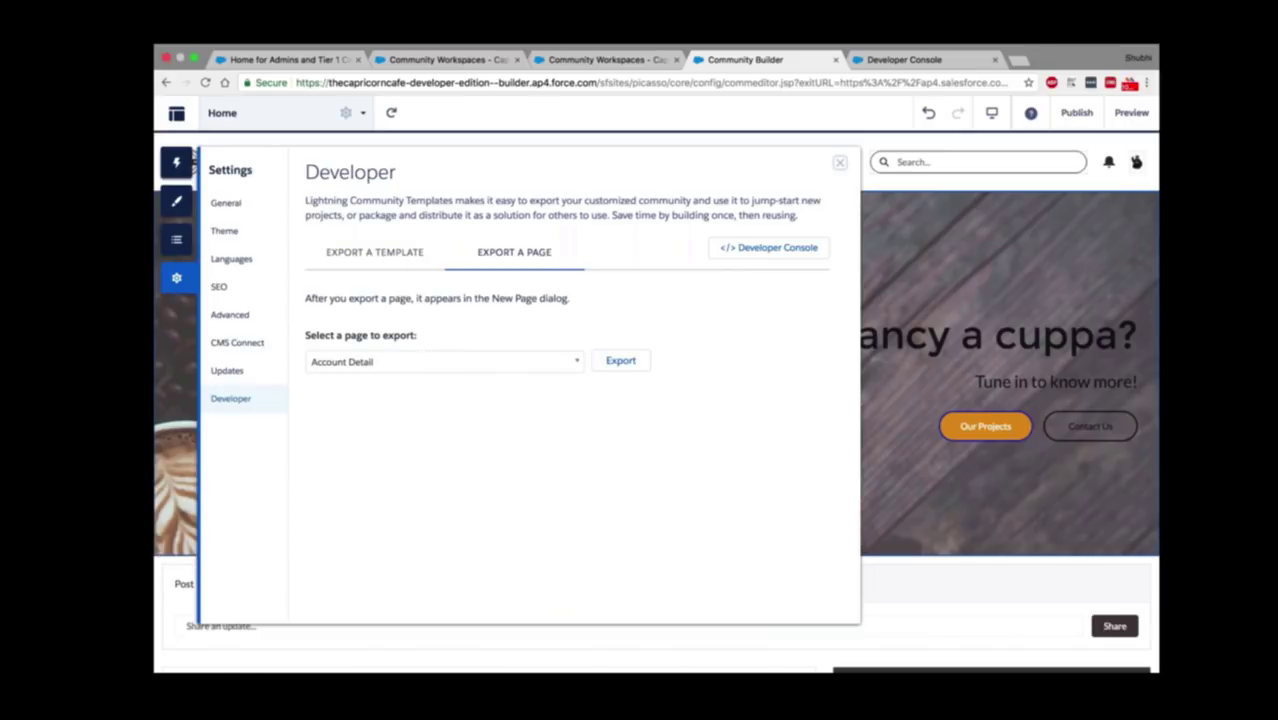
pyautogui.click(840, 162)
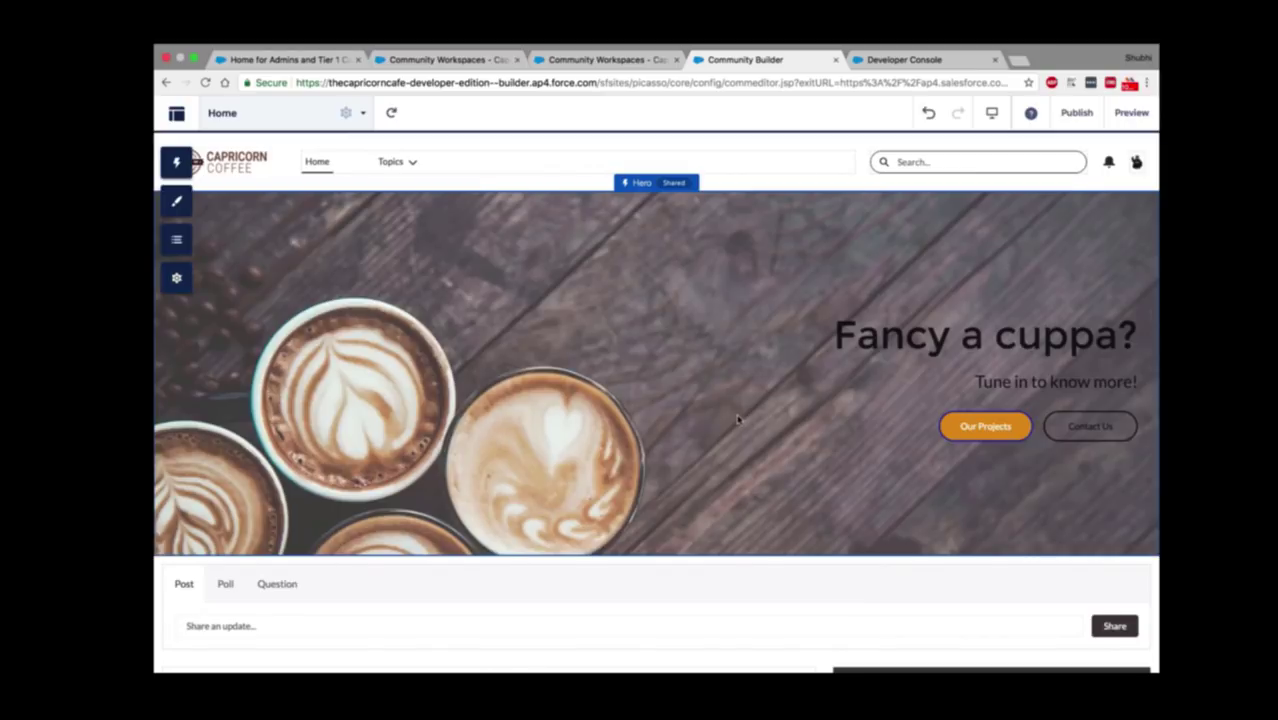
# Step: Look over the Home page in the builder from the hero banner down to the footer and back
pyautogui.scroll(-1, 737, 419)
pyautogui.scroll(-3, 737, 419)
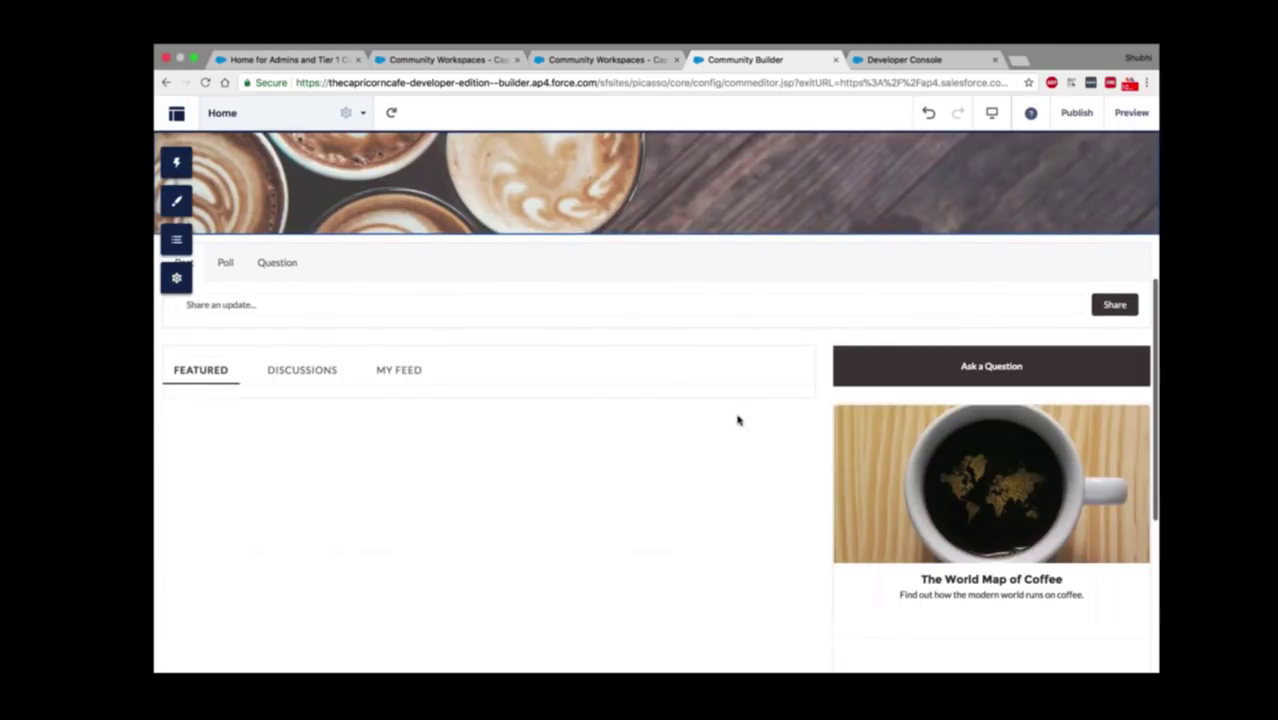
pyautogui.scroll(-5, 737, 419)
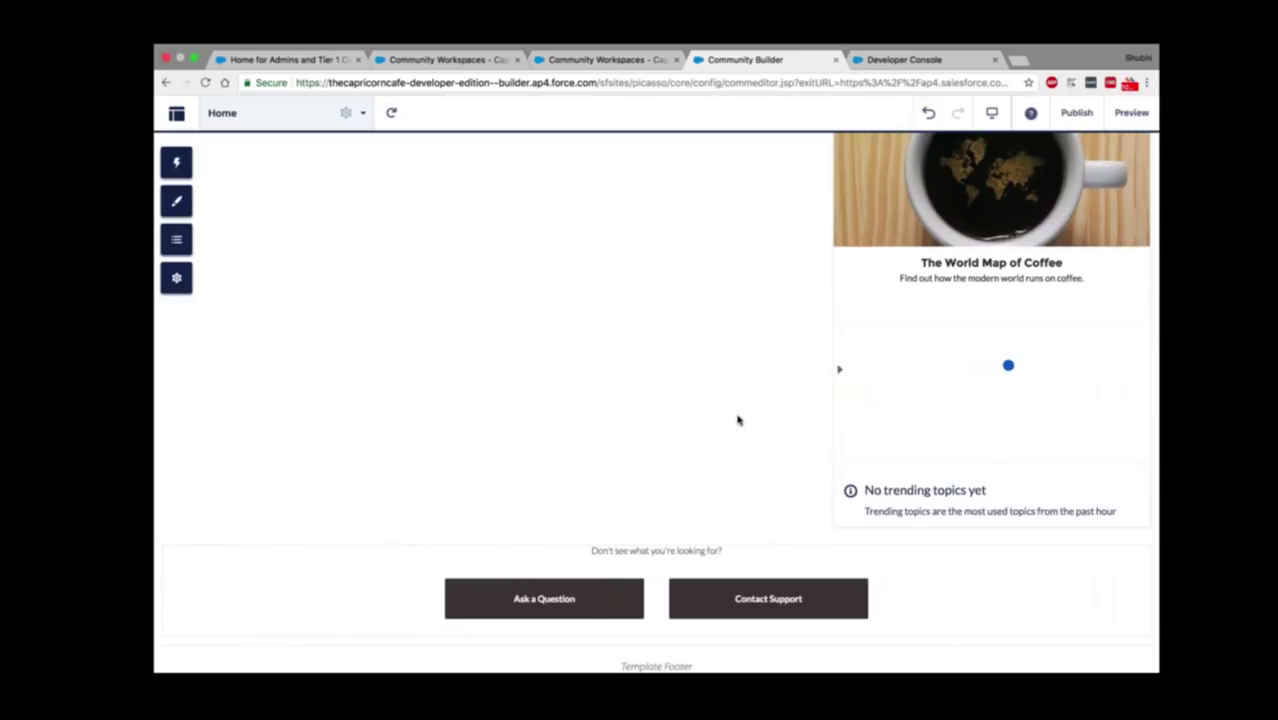
pyautogui.scroll(1, 737, 419)
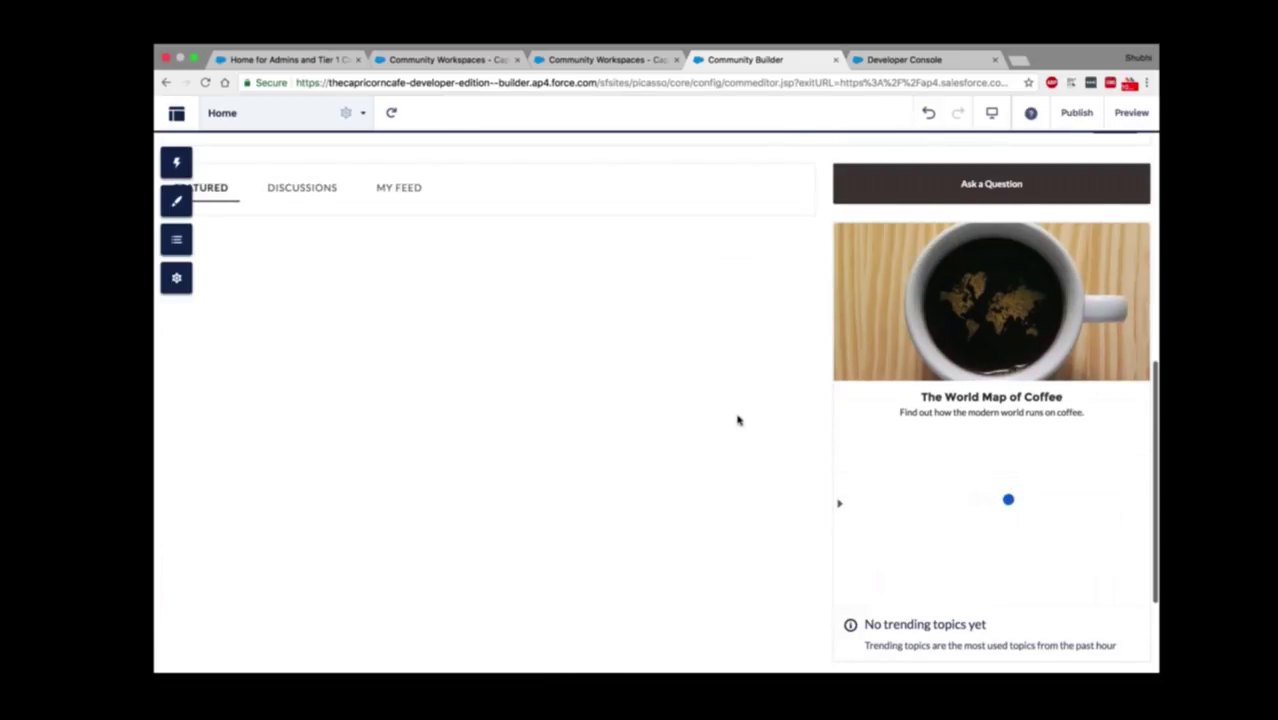
pyautogui.scroll(2, 737, 419)
pyautogui.scroll(3, 737, 419)
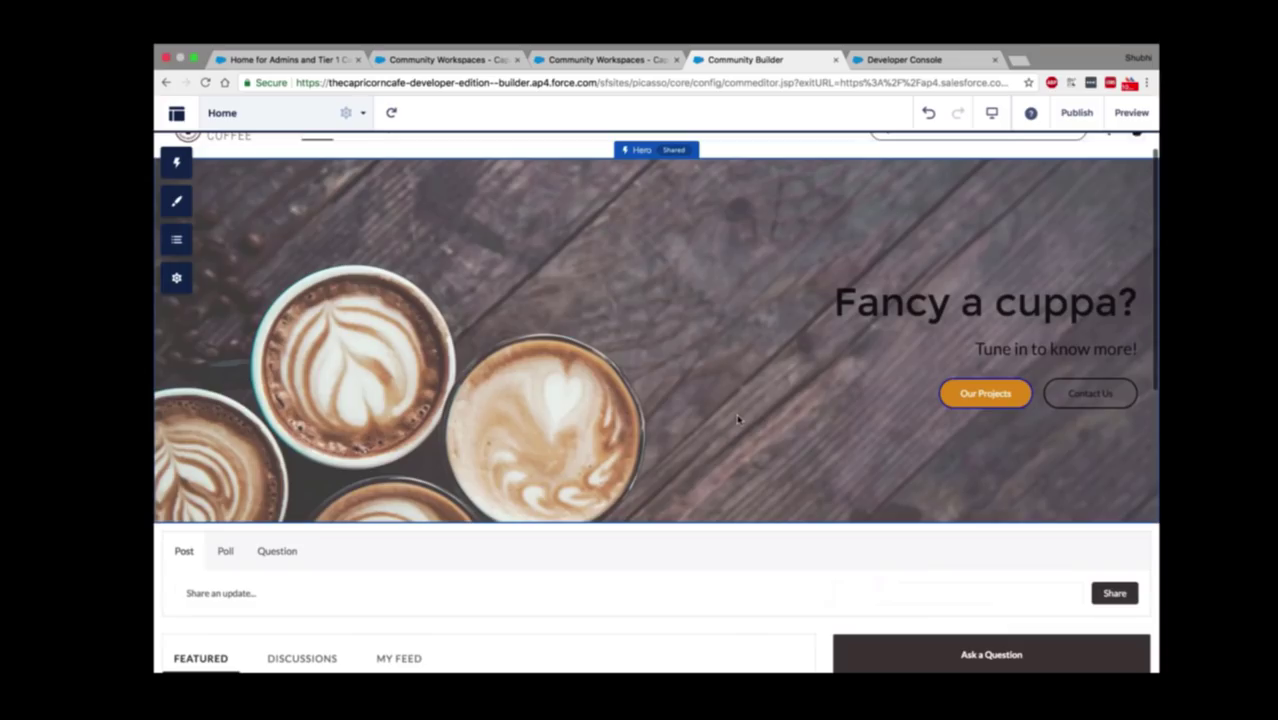
pyautogui.scroll(1, 737, 419)
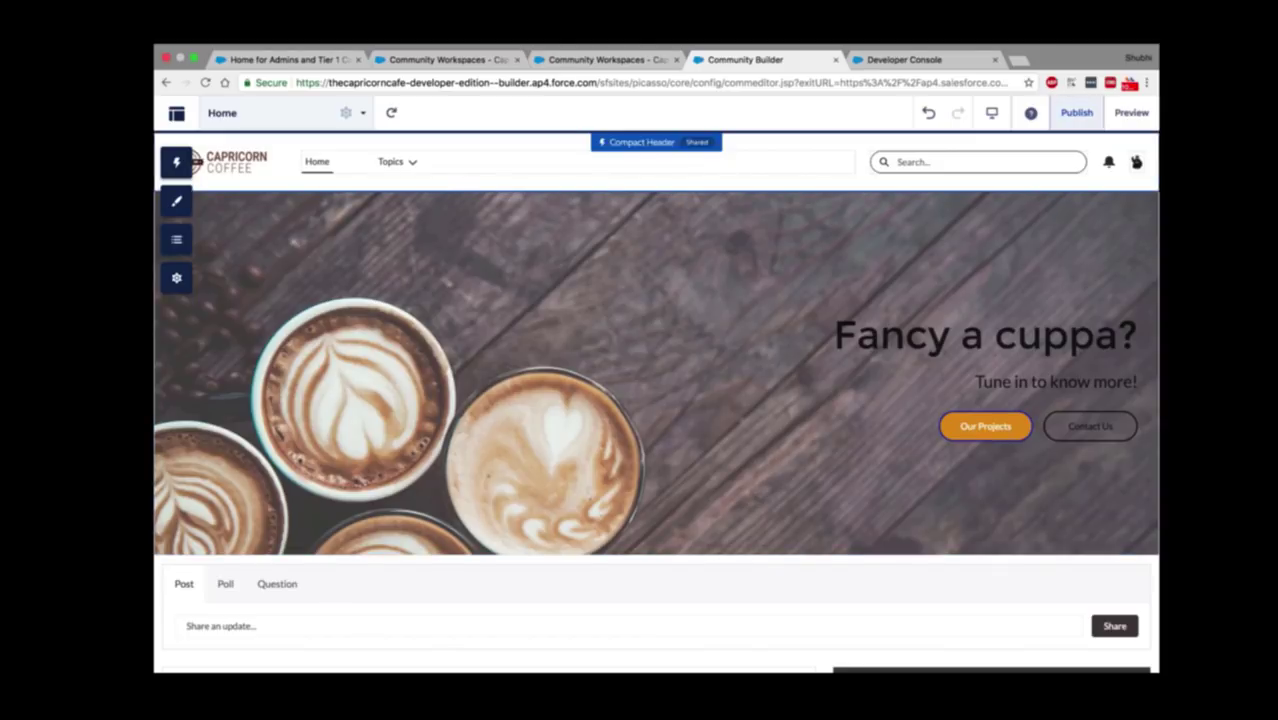
# Step: Publish the community's changes and dismiss the publishing confirmation
pyautogui.click(1077, 112)
pyautogui.click(813, 357)
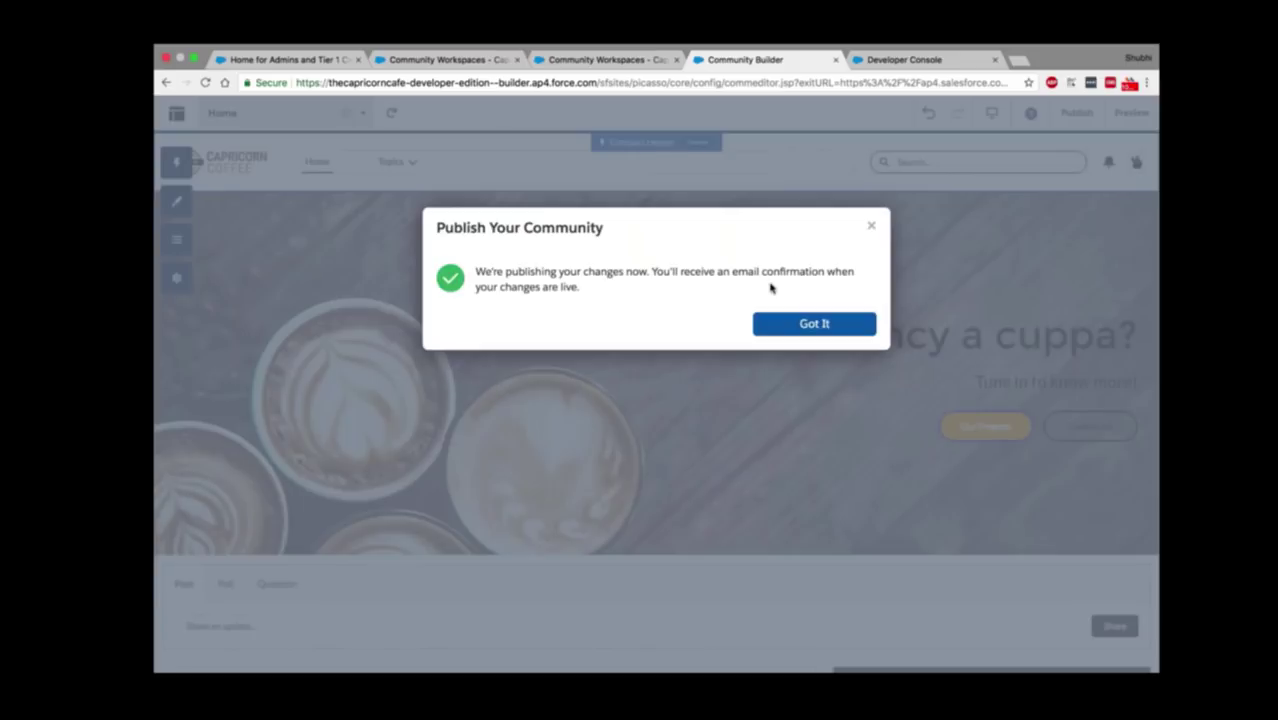
pyautogui.click(856, 329)
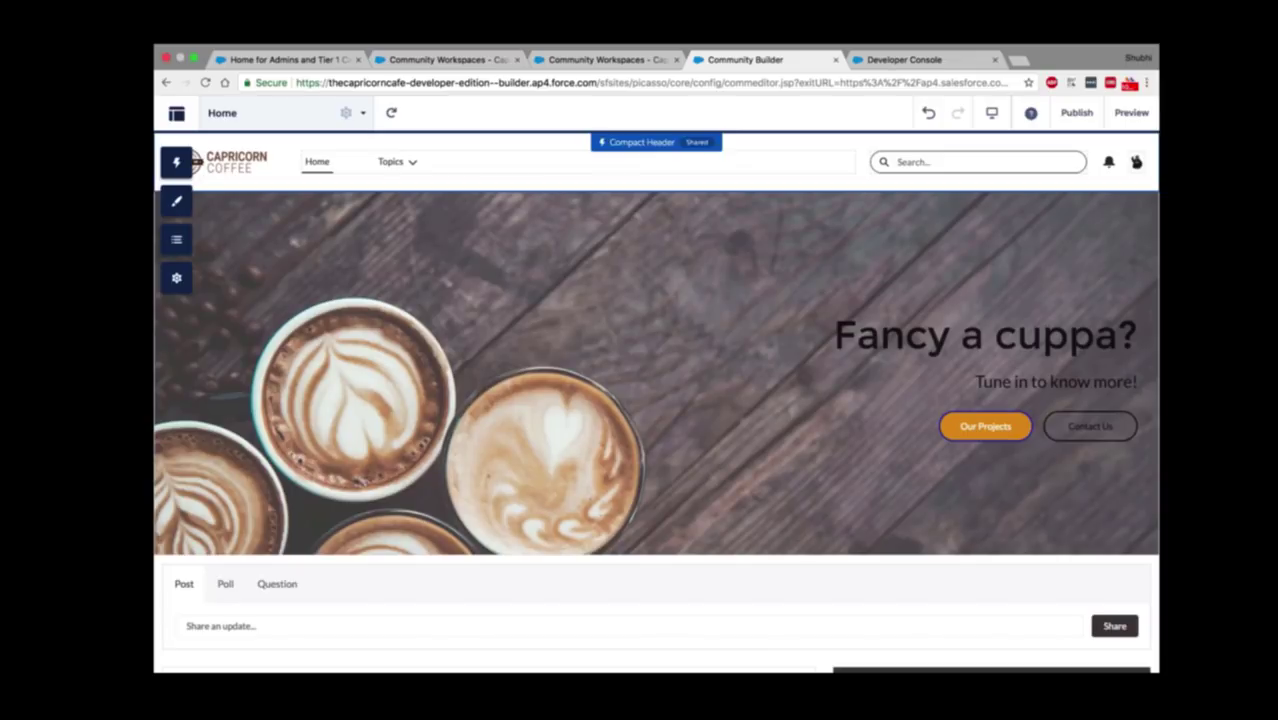
# Step: Switch to Community Workspaces and review the Moderation workspace's overview, pending discussions and rules
pyautogui.click(474, 59)
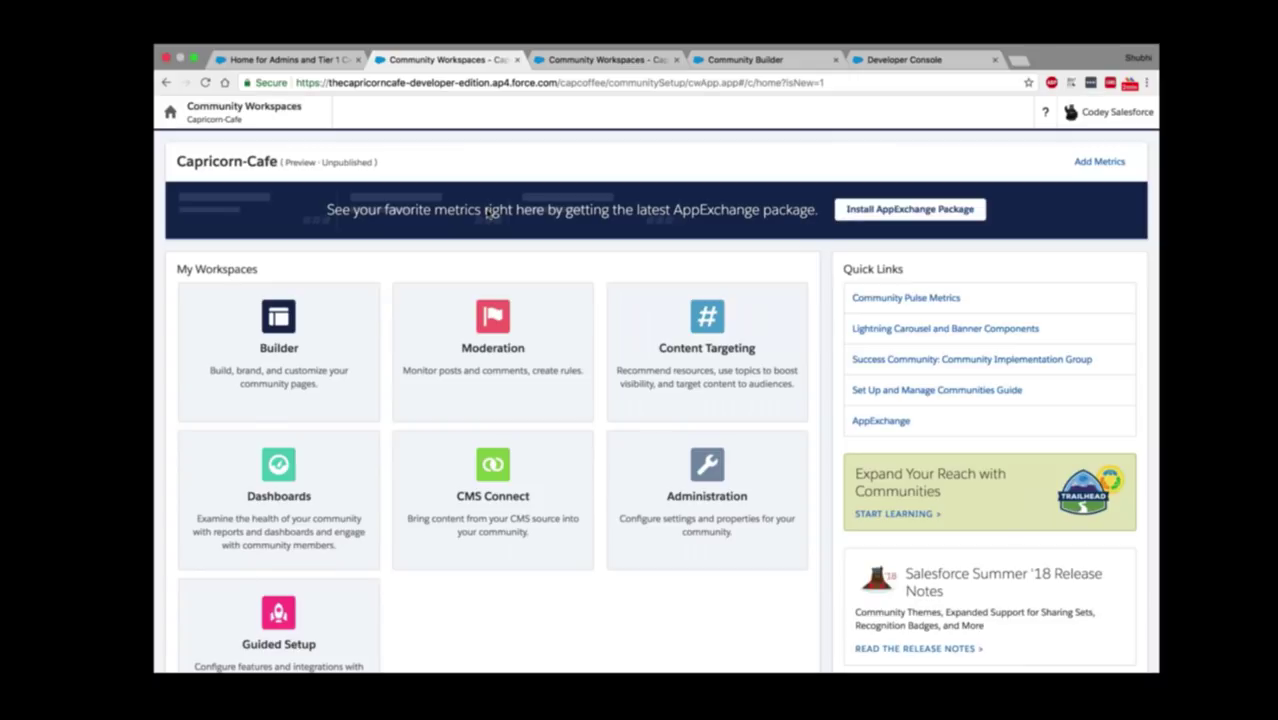
pyautogui.scroll(-1, 489, 213)
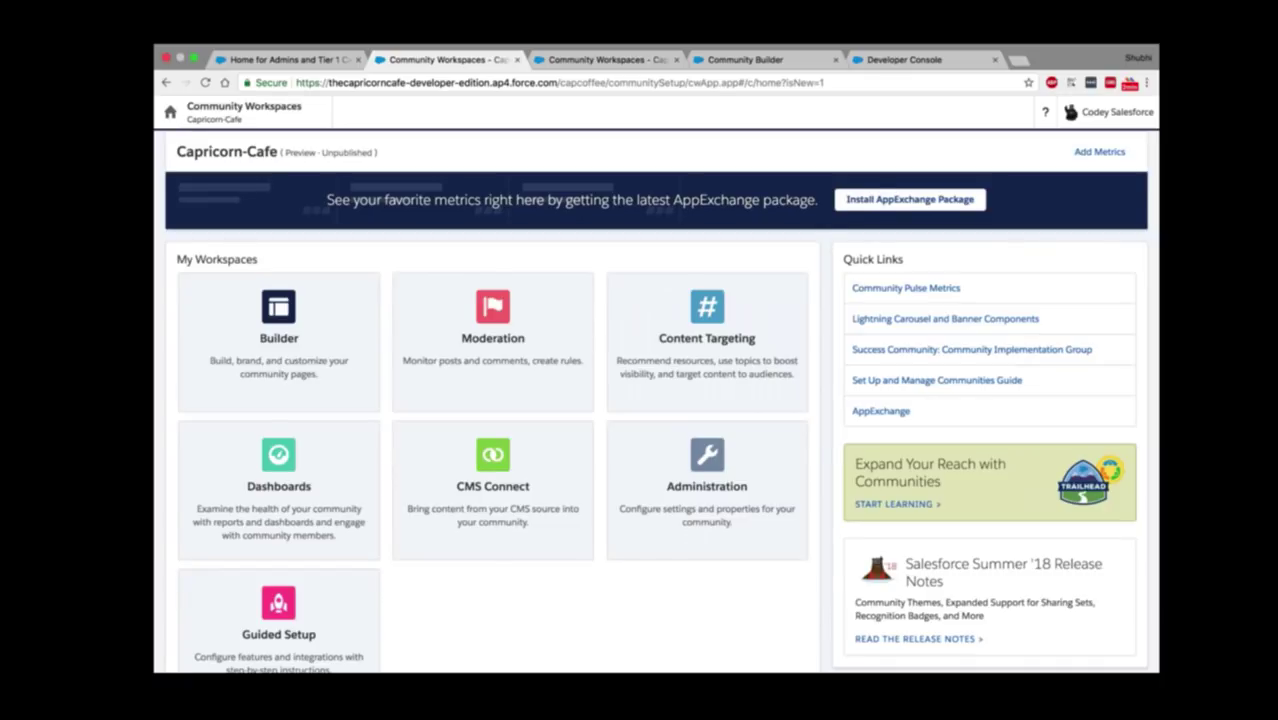
pyautogui.scroll(-2, 475, 309)
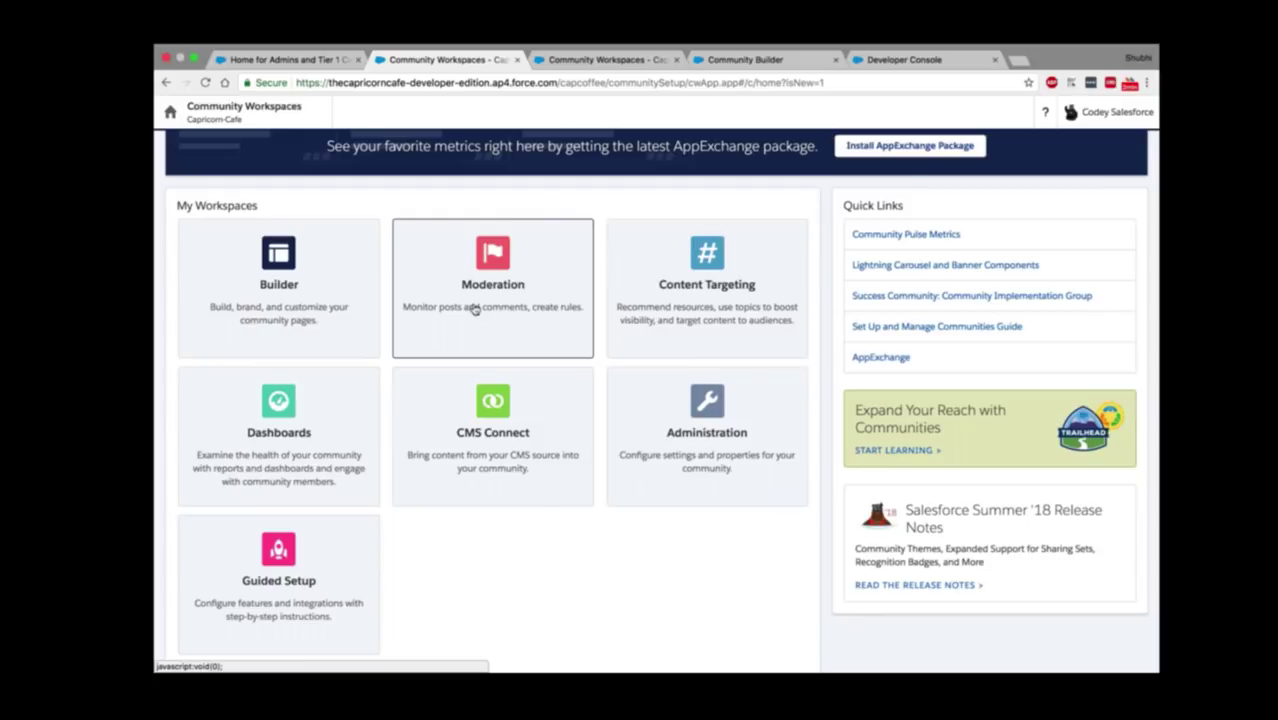
pyautogui.click(475, 309)
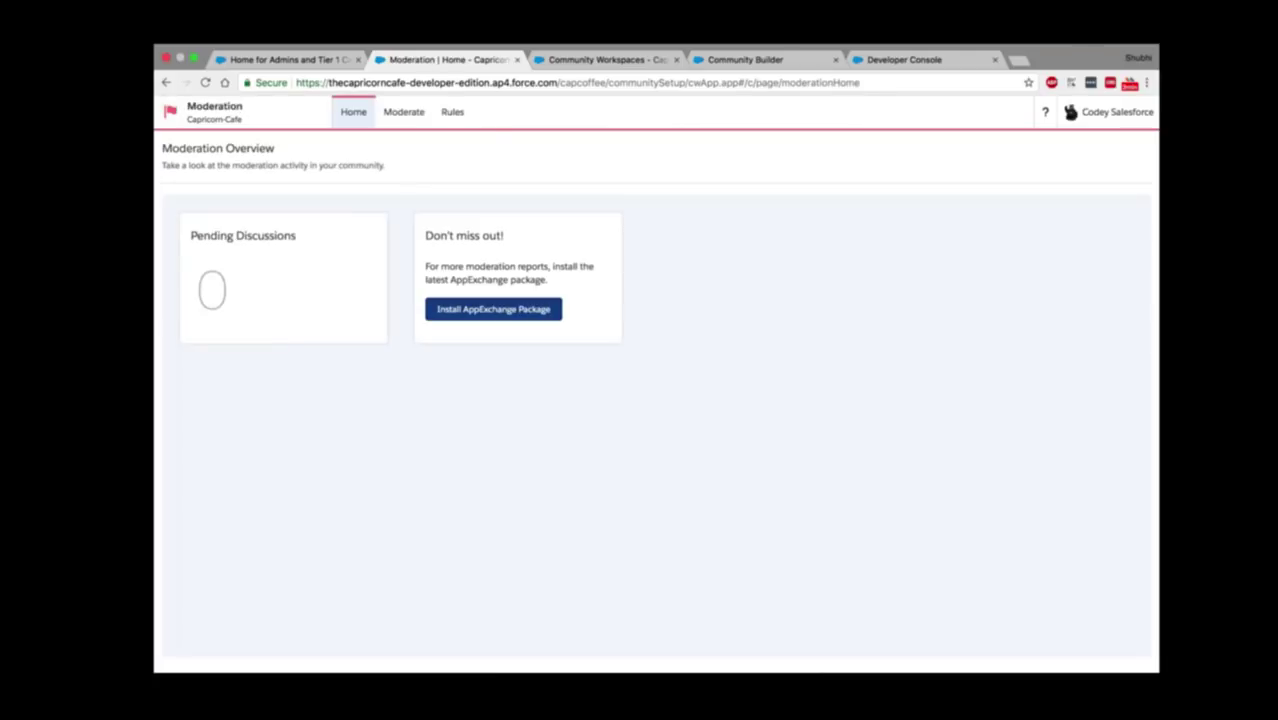
pyautogui.click(404, 113)
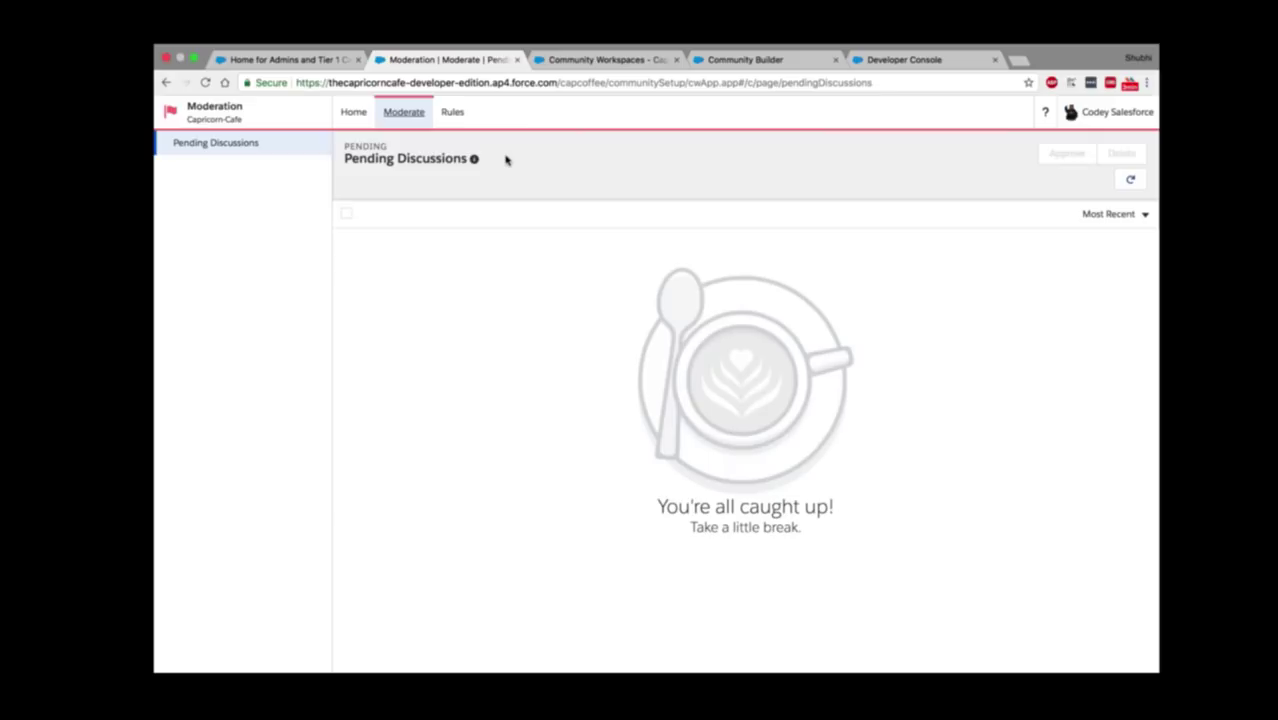
pyautogui.click(452, 112)
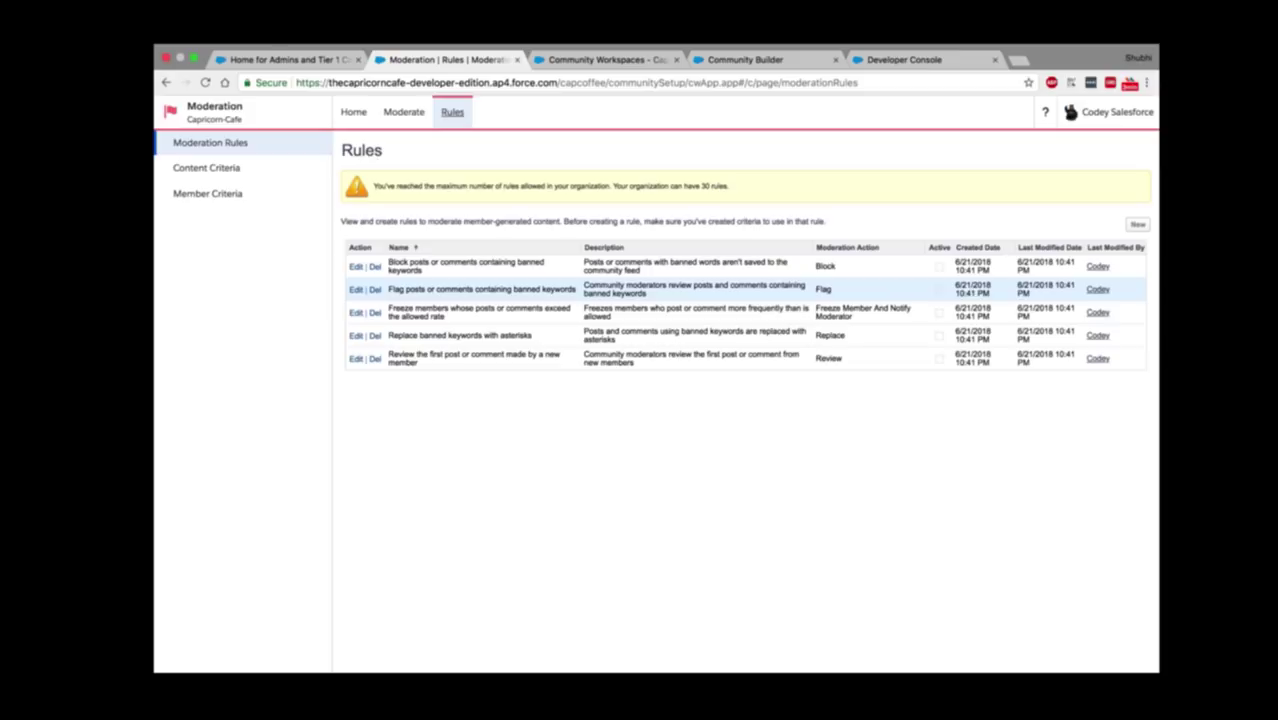
# Step: Return to the workspaces overview and open the Navigational Topics settings of the Content Targeting workspace
pyautogui.click(272, 122)
pyautogui.click(218, 178)
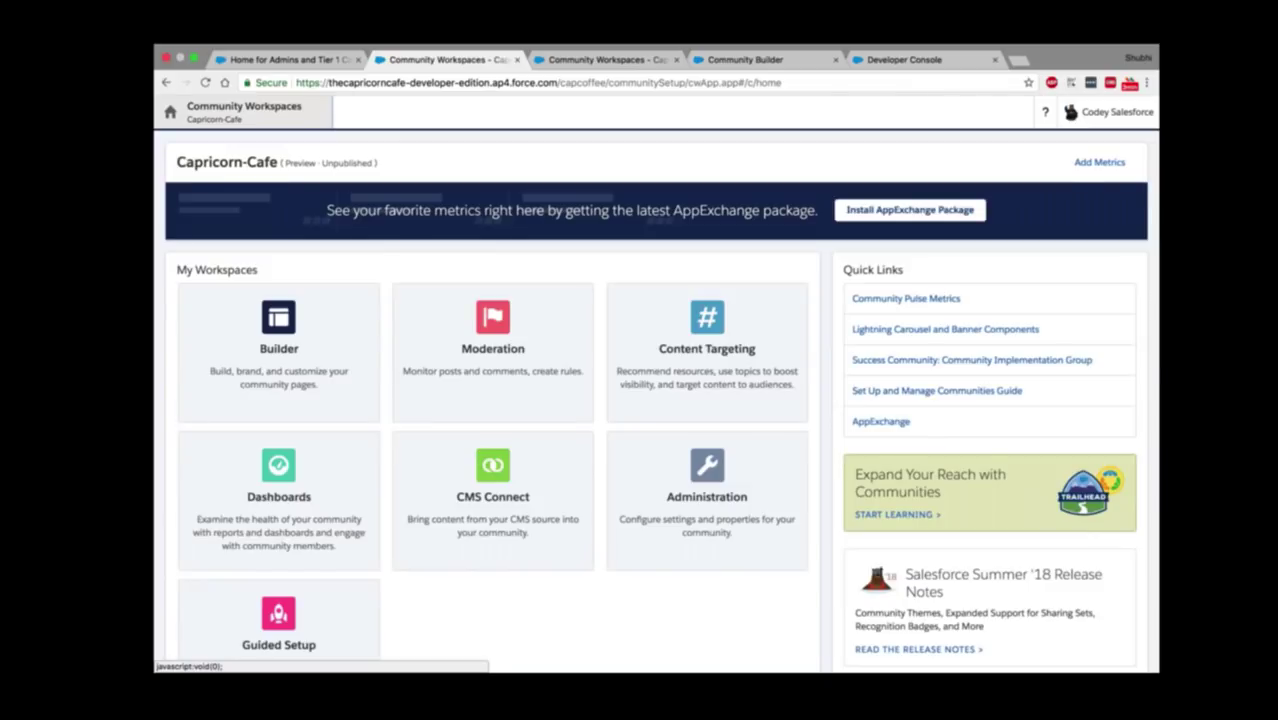
pyautogui.click(707, 348)
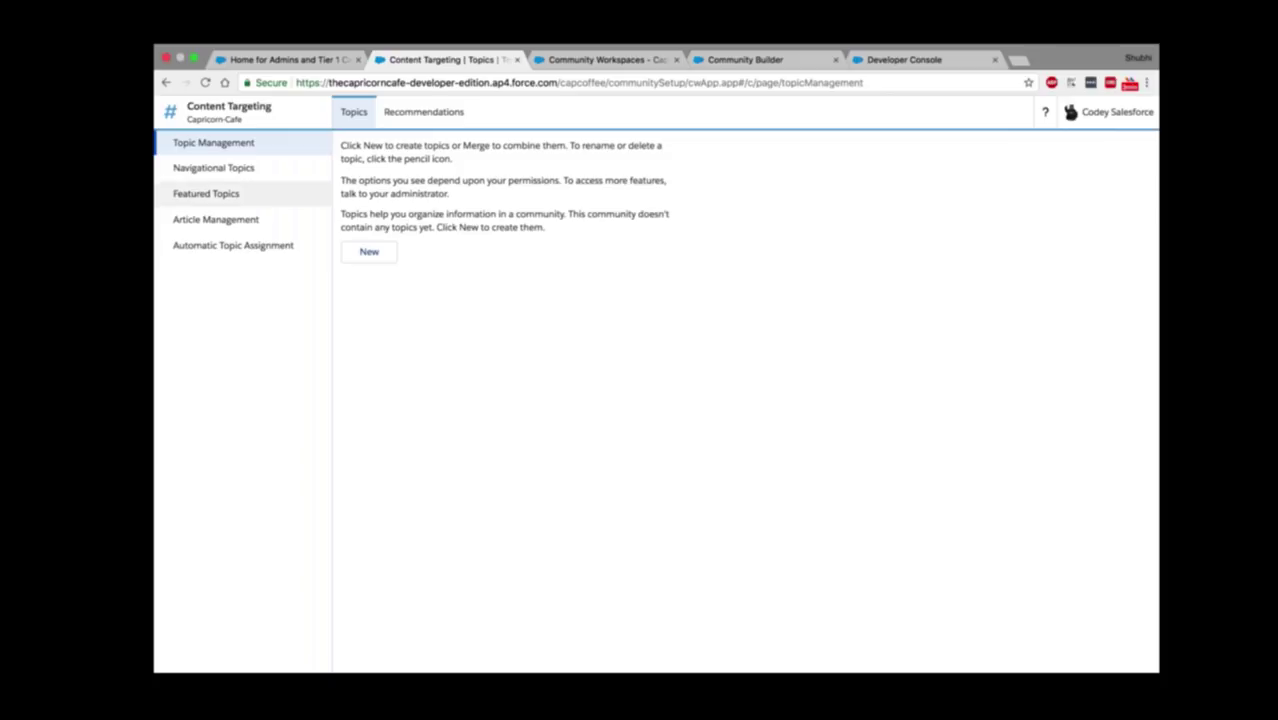
pyautogui.click(268, 171)
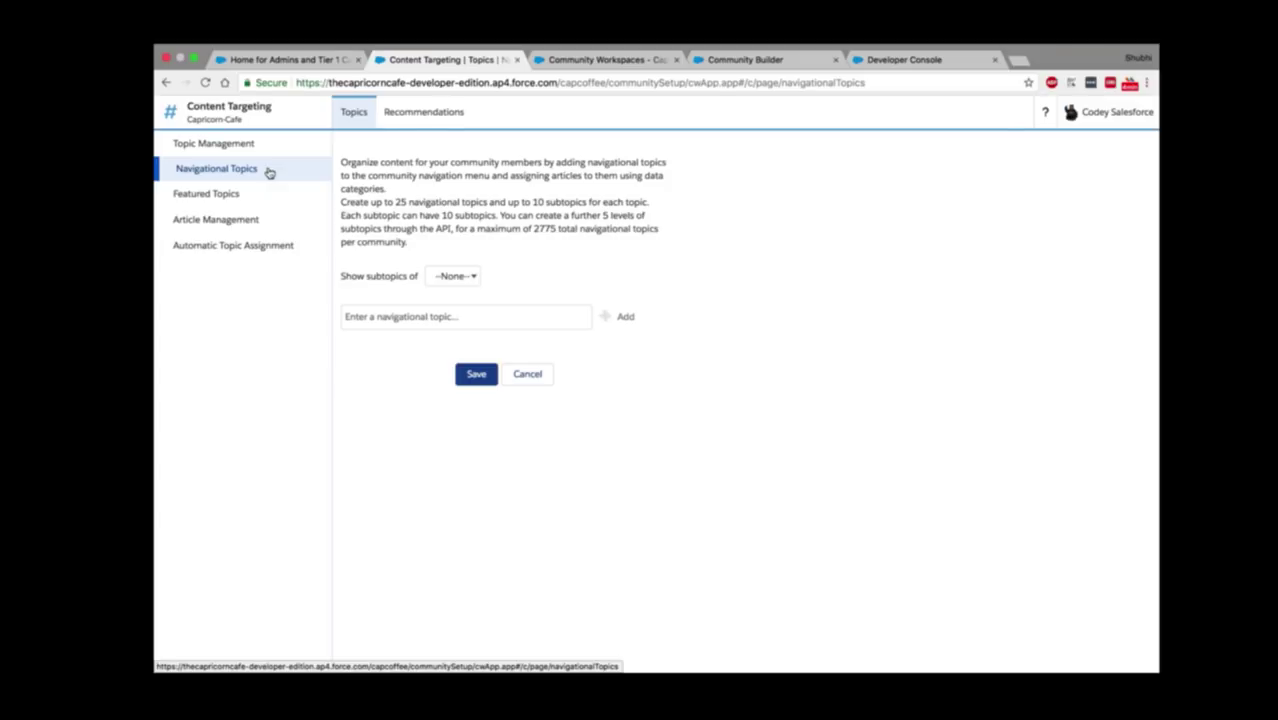
# Step: Add a navigational topic named Coffee Grinder Machine
pyautogui.click(575, 316)
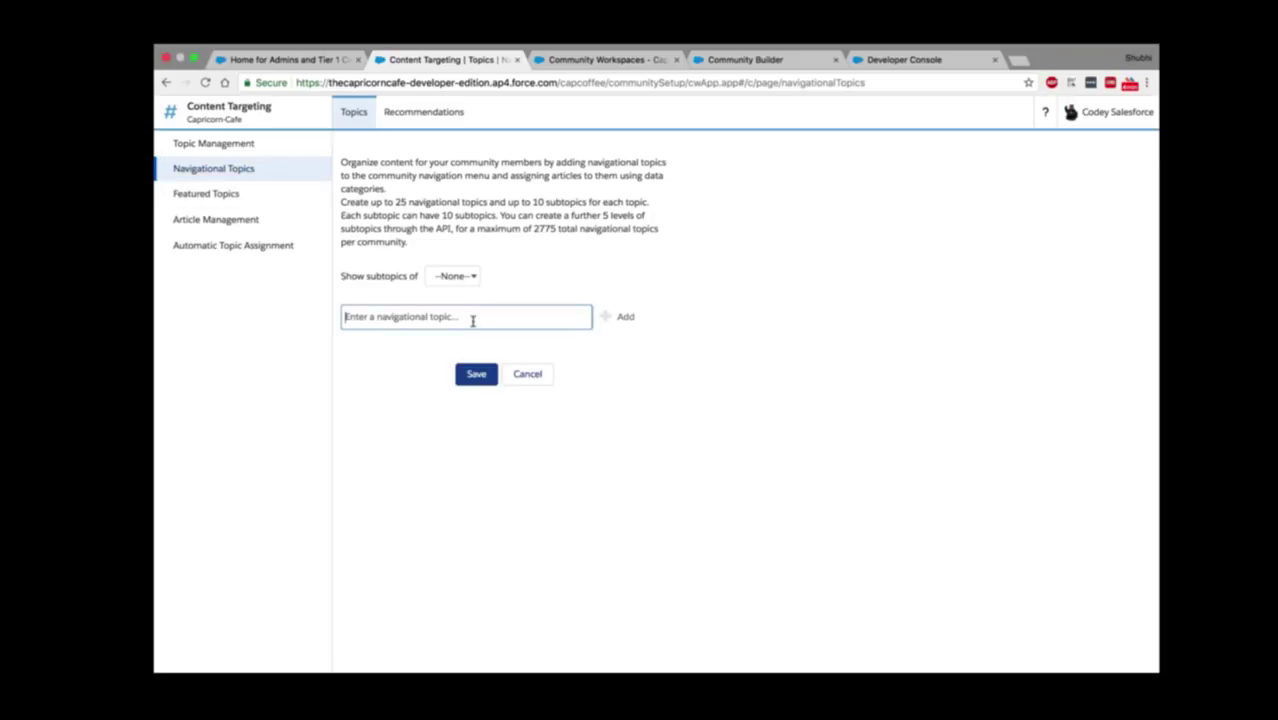
pyautogui.write('Coffe')
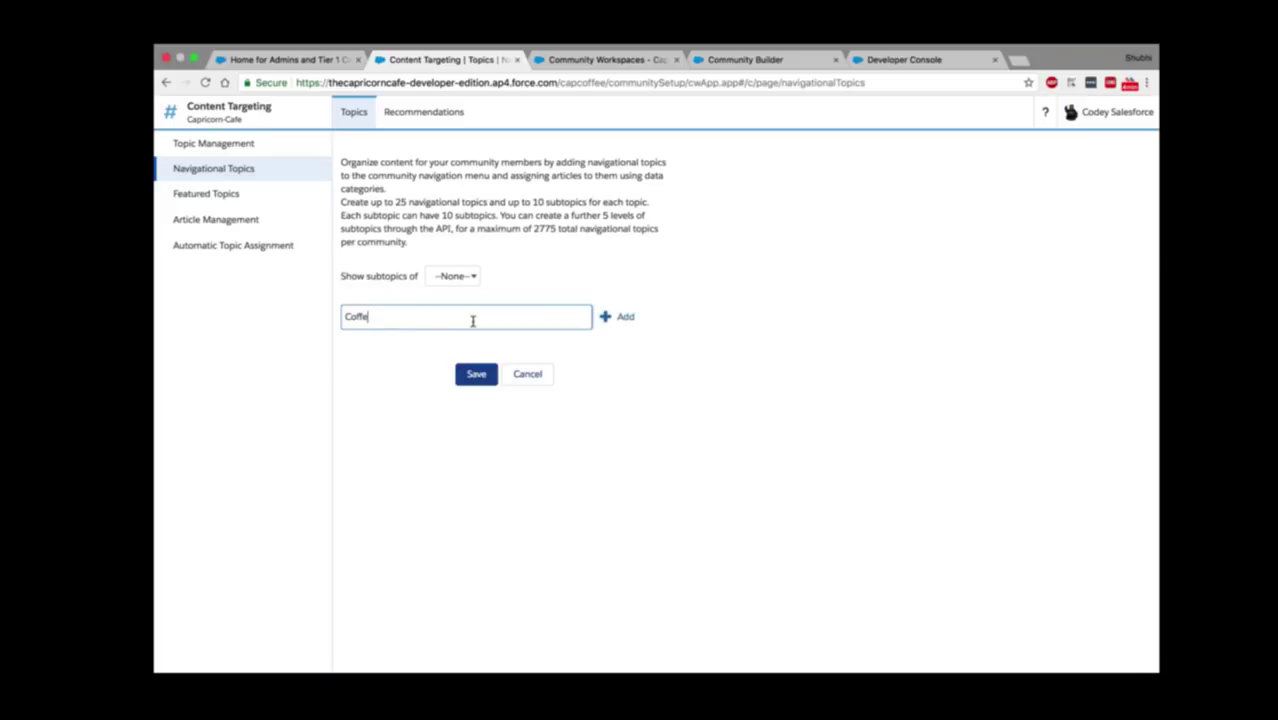
pyautogui.write('e F')
pyautogui.press('BackSpace')
pyautogui.write('Grinder Machi')
pyautogui.press('BackSpace')
pyautogui.press('BackSpace')
pyautogui.press('BackSpace')
pyautogui.write('chine')
pyautogui.click(606, 318)
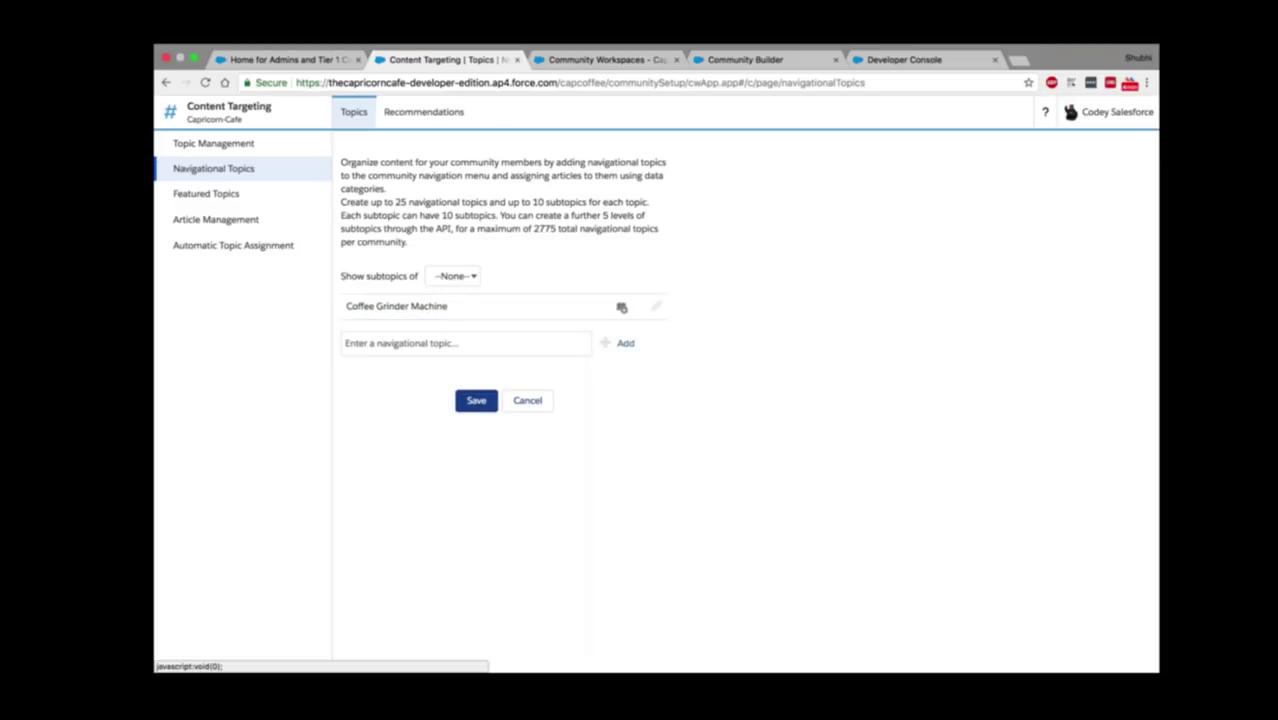
# Step: Add the navigational topic Espresso Machine, check the Coffee Grinder Machine topic's editing options, and save the navigational topics
pyautogui.write('Es')
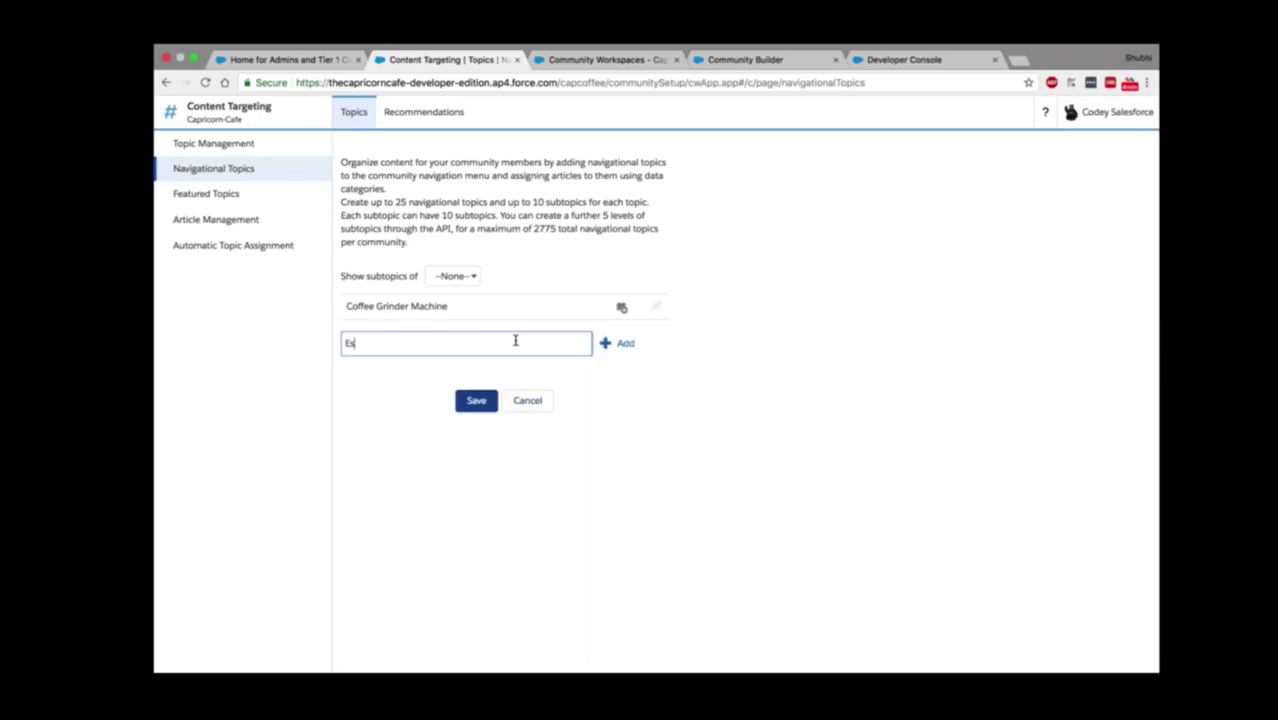
pyautogui.write('presso Machine')
pyautogui.click(606, 344)
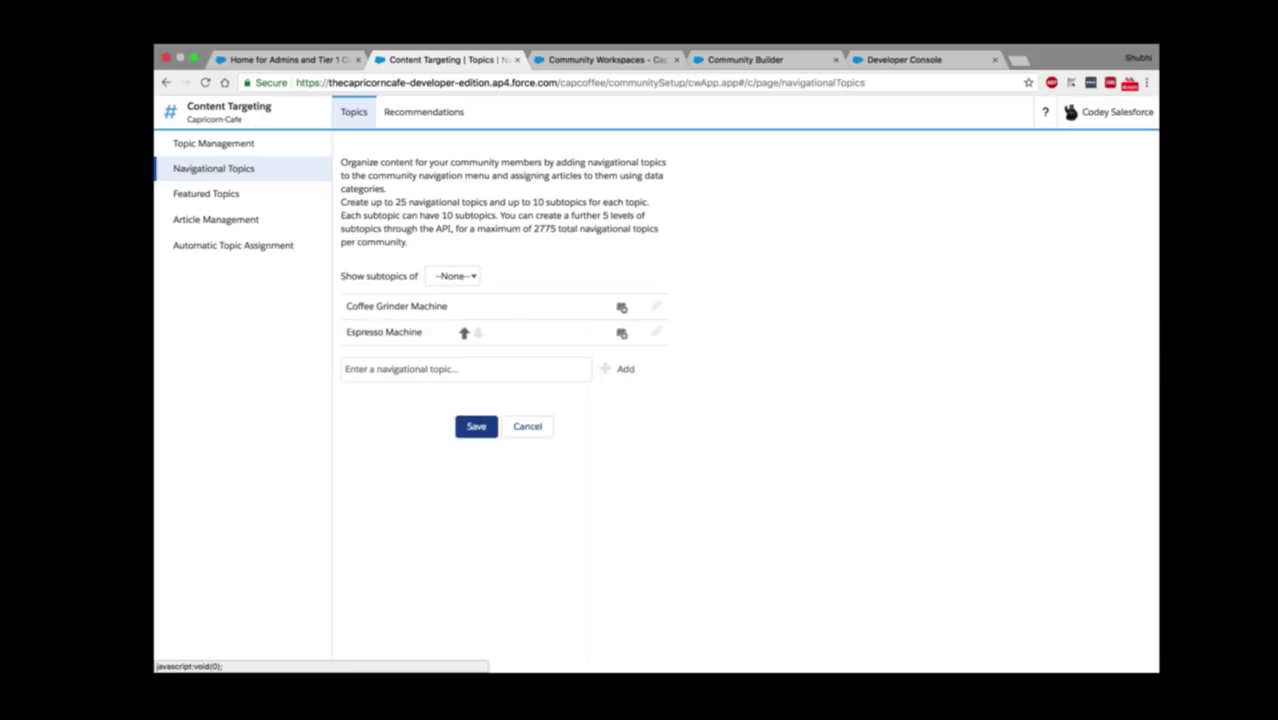
pyautogui.click(470, 306)
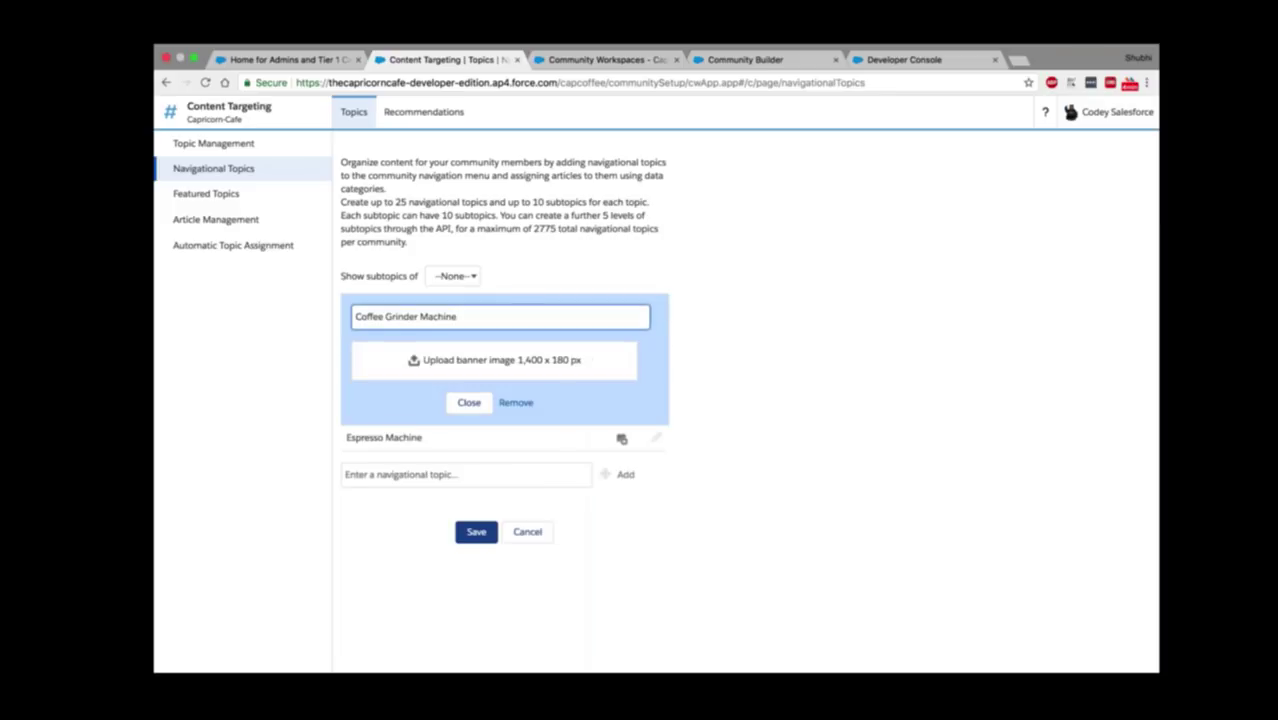
pyautogui.click(469, 402)
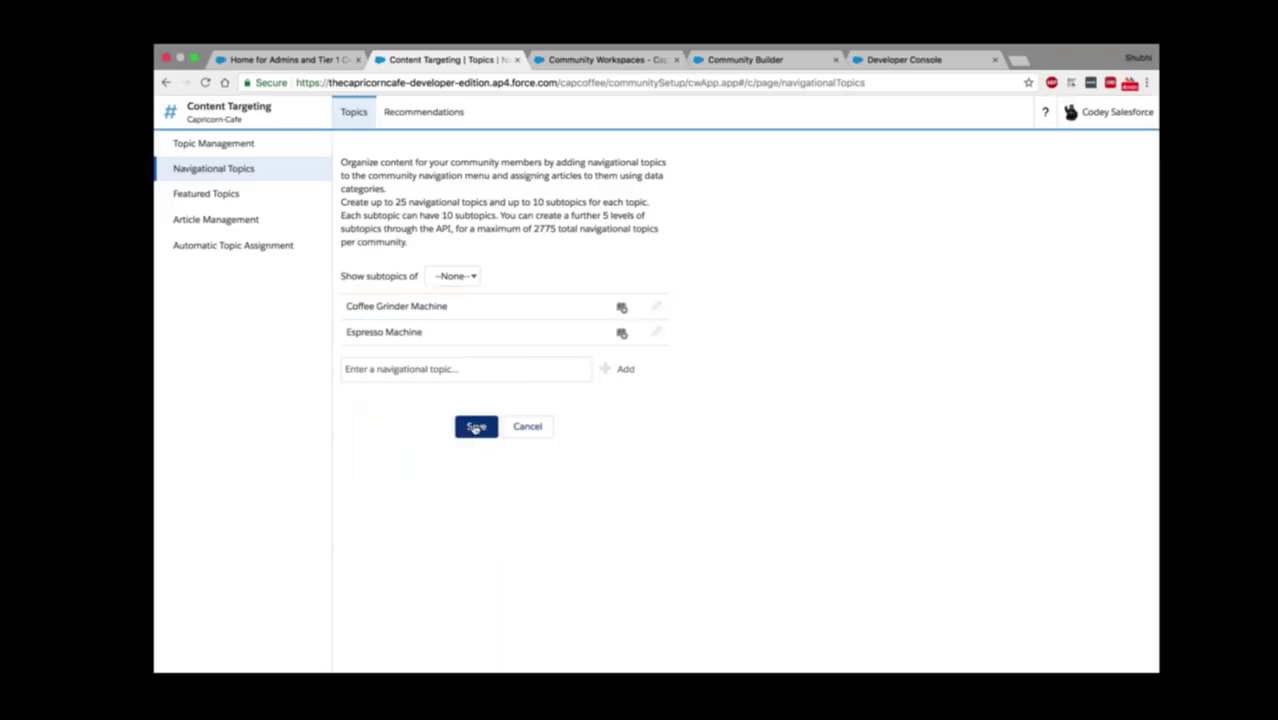
pyautogui.click(475, 427)
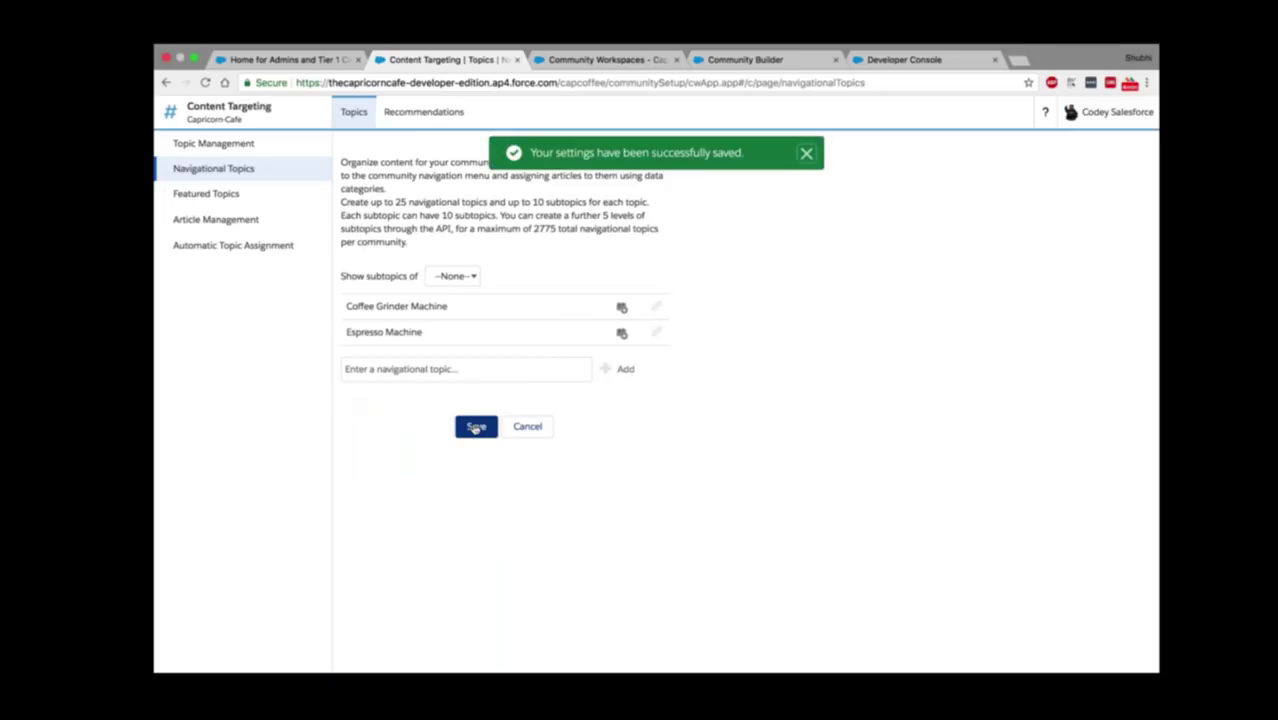
# Step: Add Coffee Grinder Machine and Espresso Machine as featured topics
pyautogui.click(246, 194)
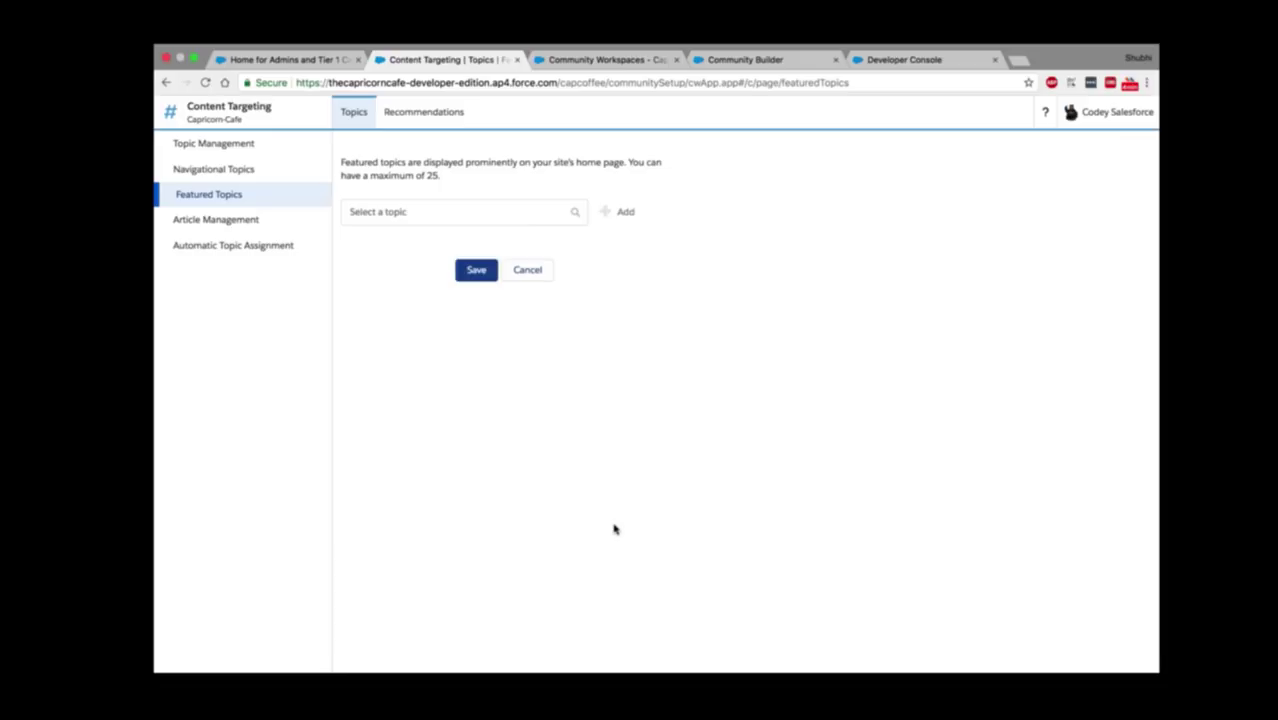
pyautogui.click(480, 212)
pyautogui.write('Co')
pyautogui.click(560, 238)
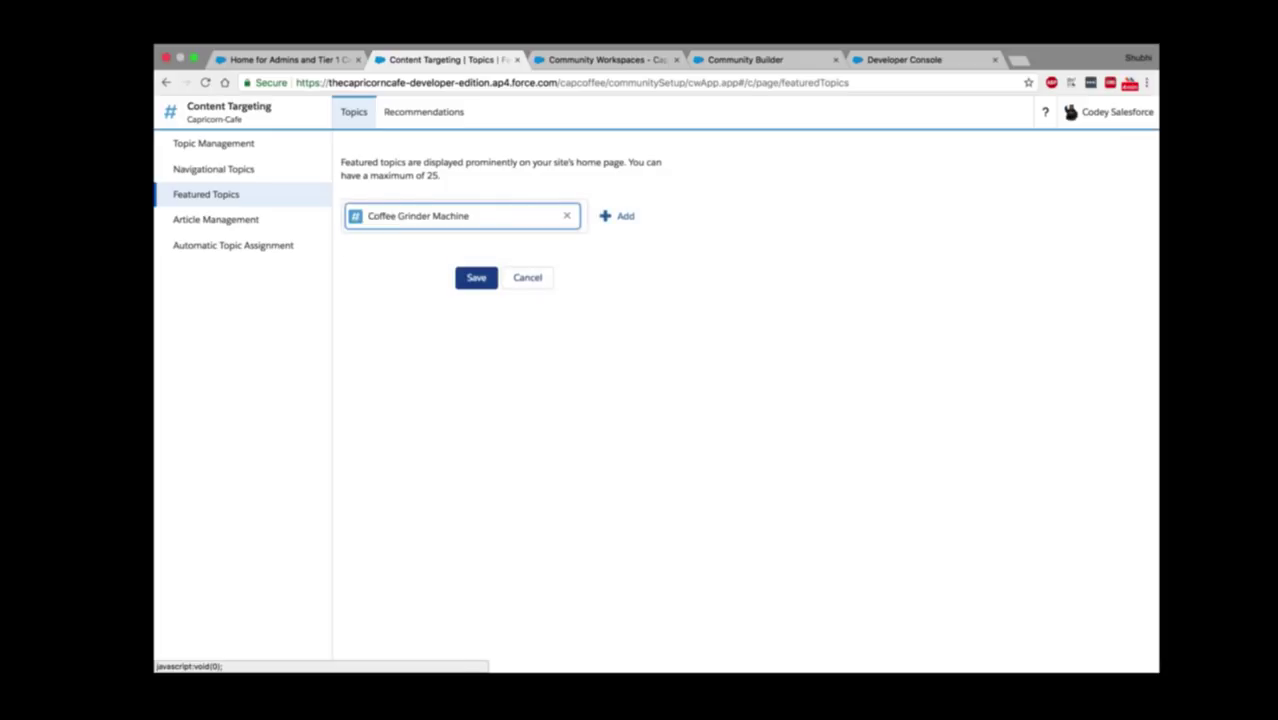
pyautogui.click(617, 215)
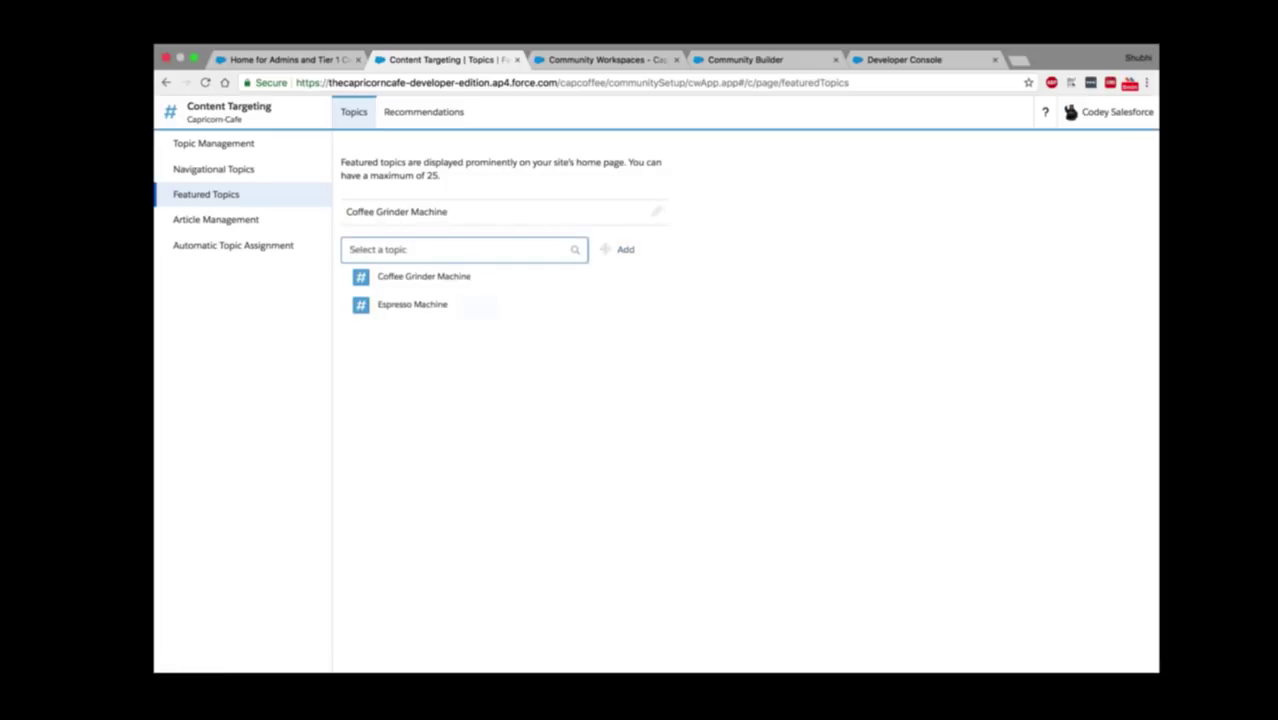
pyautogui.click(463, 303)
pyautogui.click(617, 253)
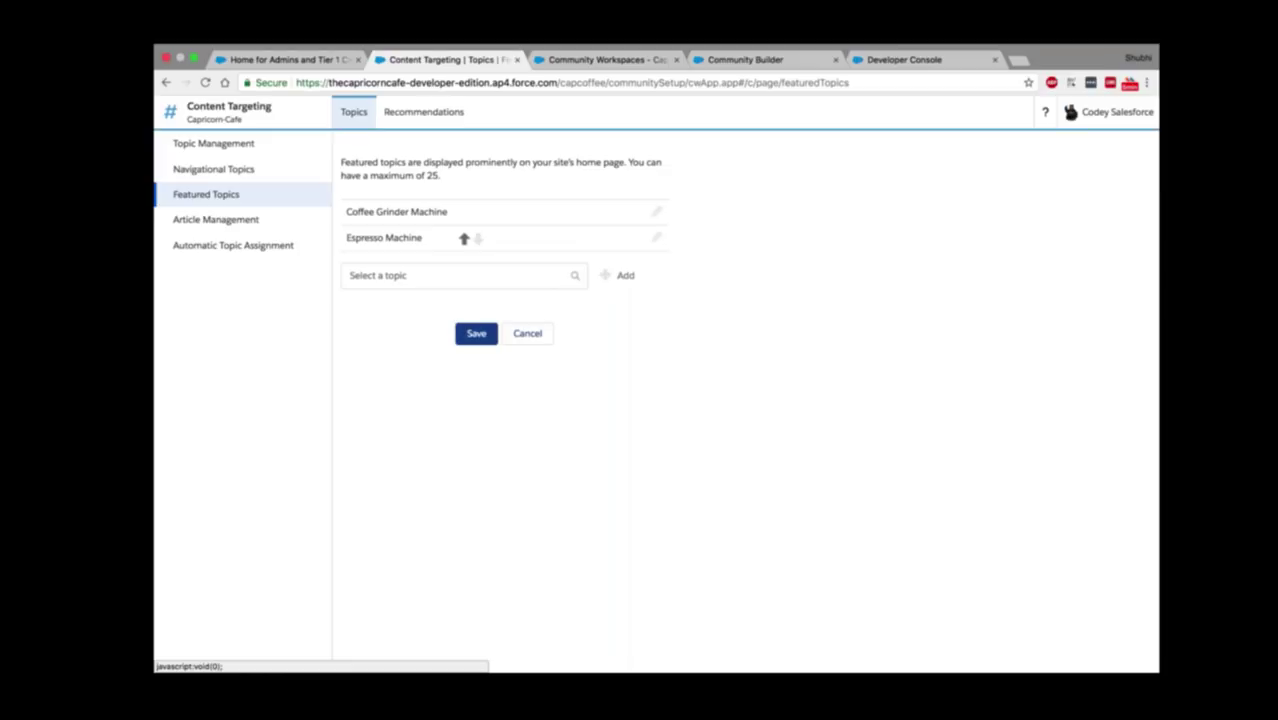
# Step: Upload thumbnail images for the featured topics, using EspressoMachine.jpg for Espresso Machine, and save the featured topics
pyautogui.click(476, 213)
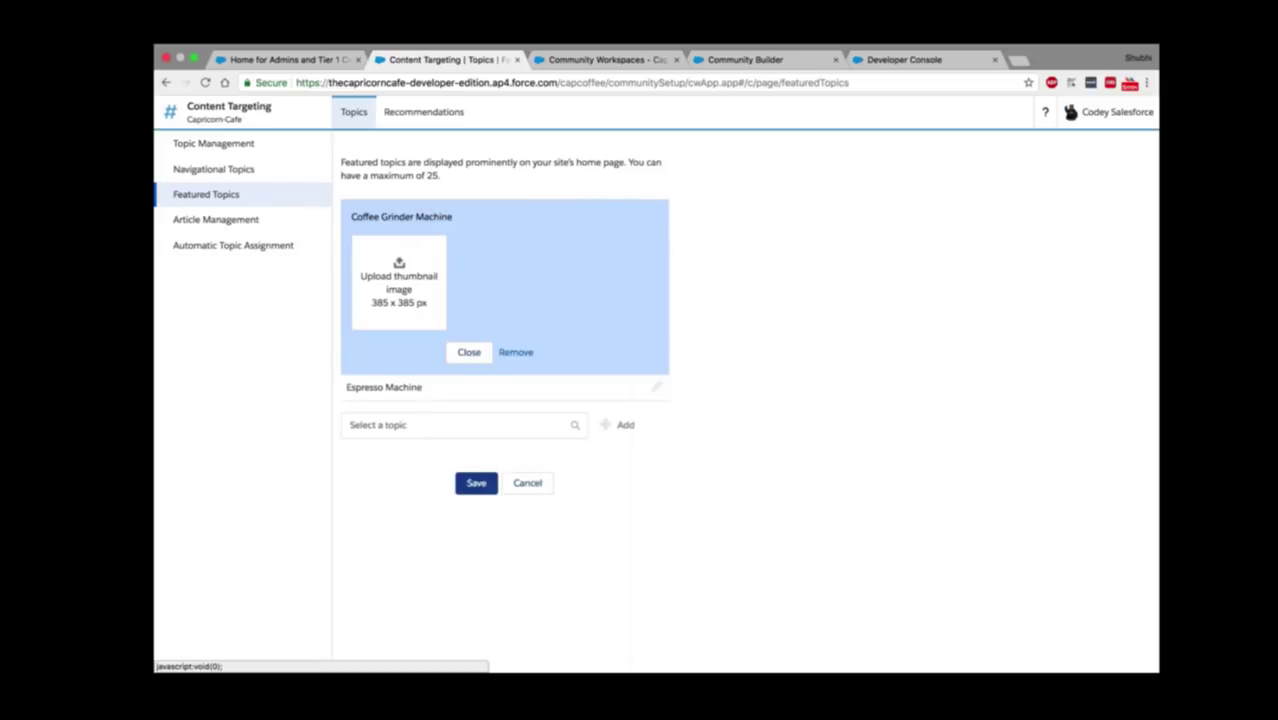
pyautogui.click(408, 280)
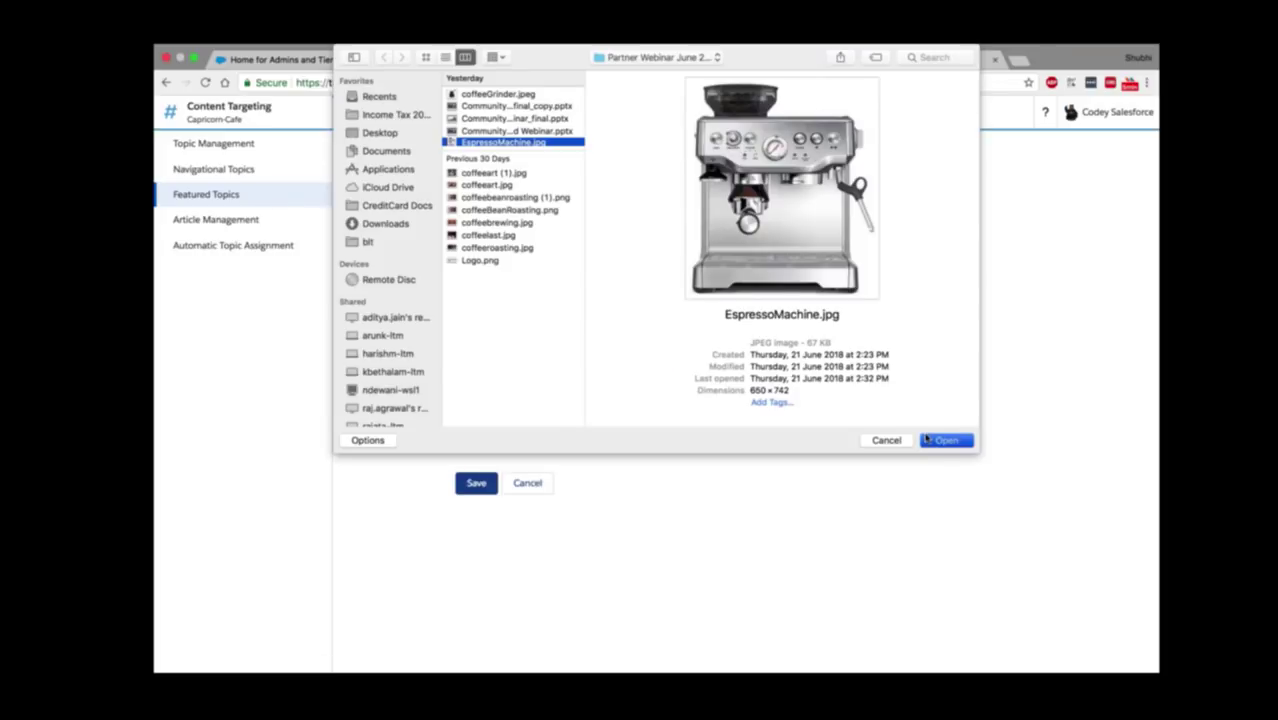
pyautogui.click(944, 440)
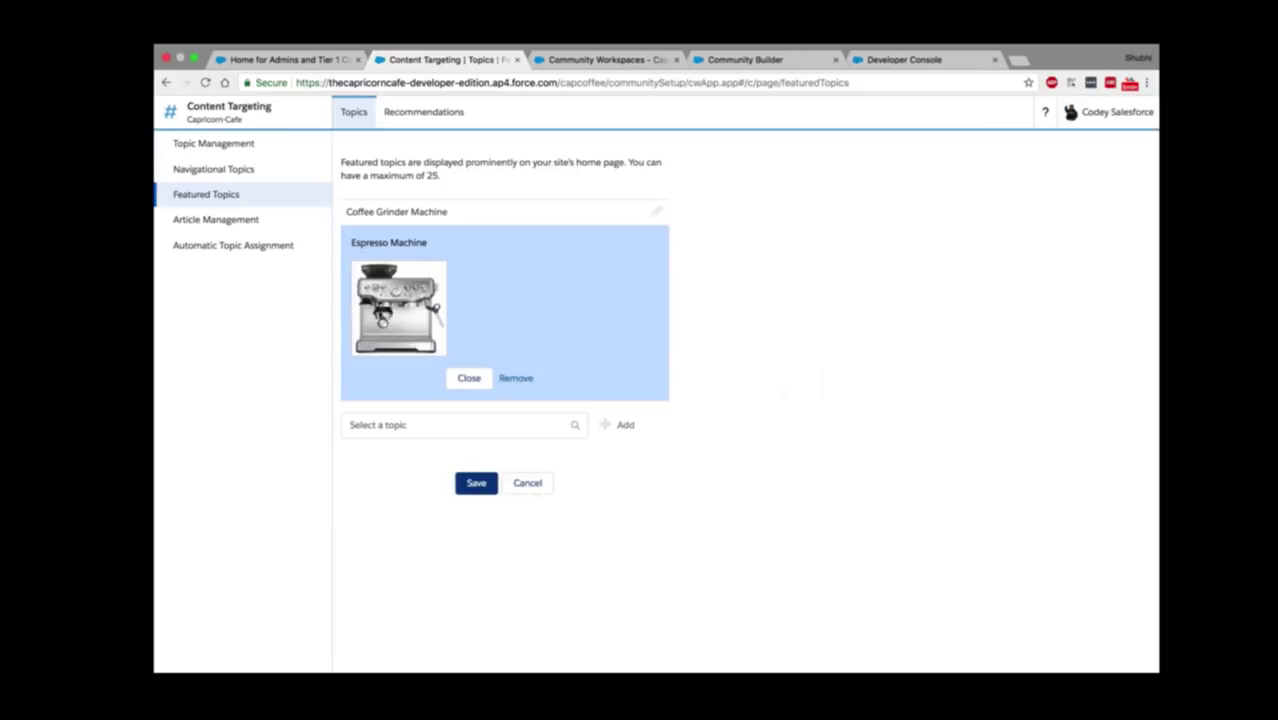
pyautogui.click(476, 483)
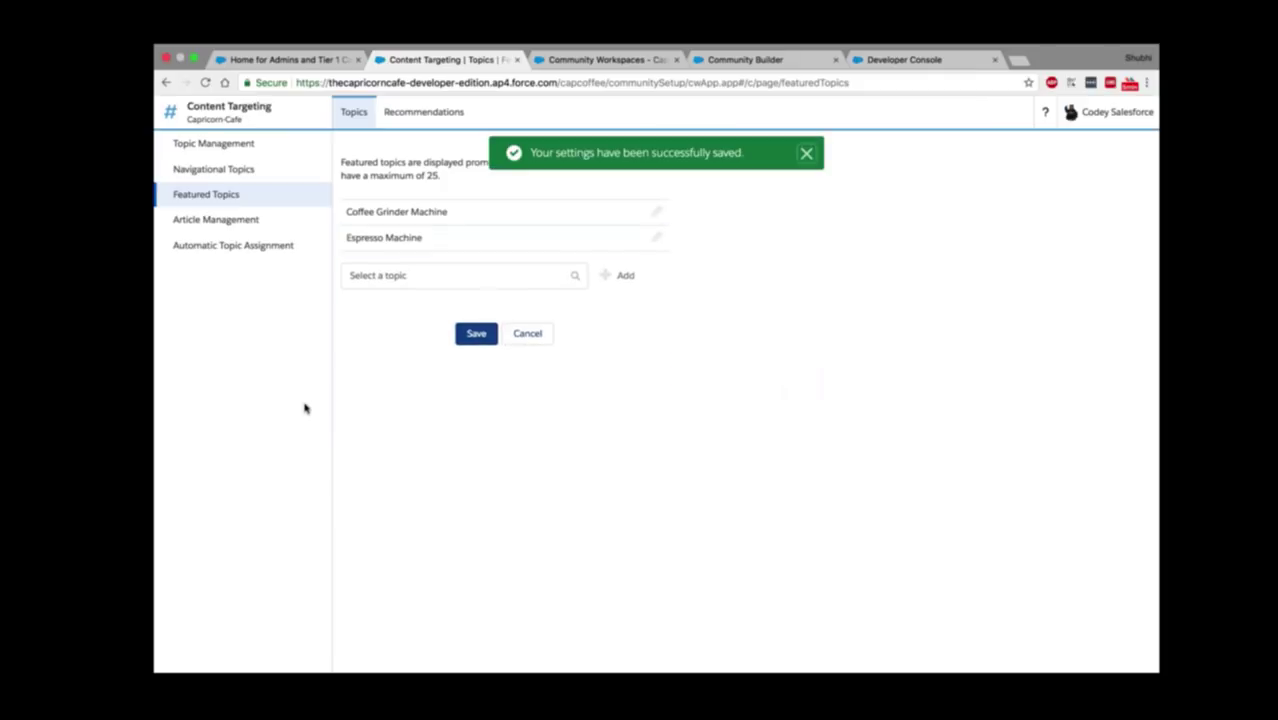
# Step: Open Article Management and filter the articles to the Coffee data category group
pyautogui.click(243, 223)
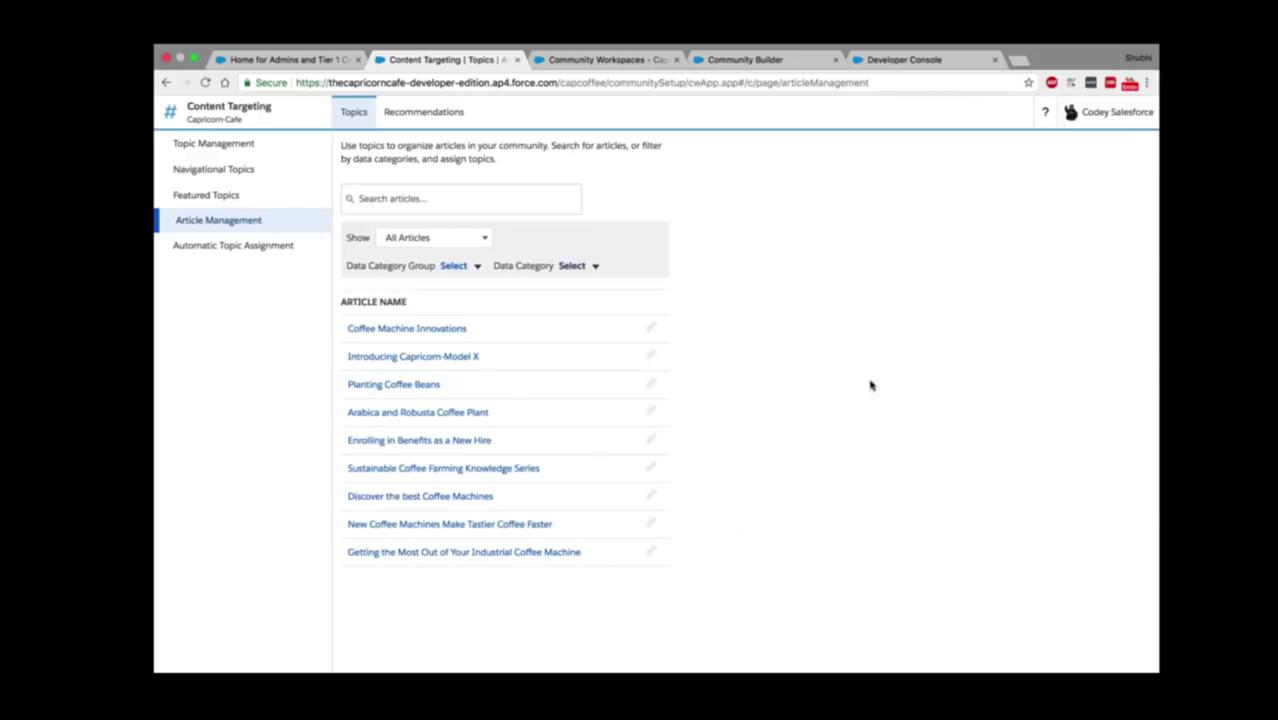
pyautogui.click(453, 266)
pyautogui.click(452, 297)
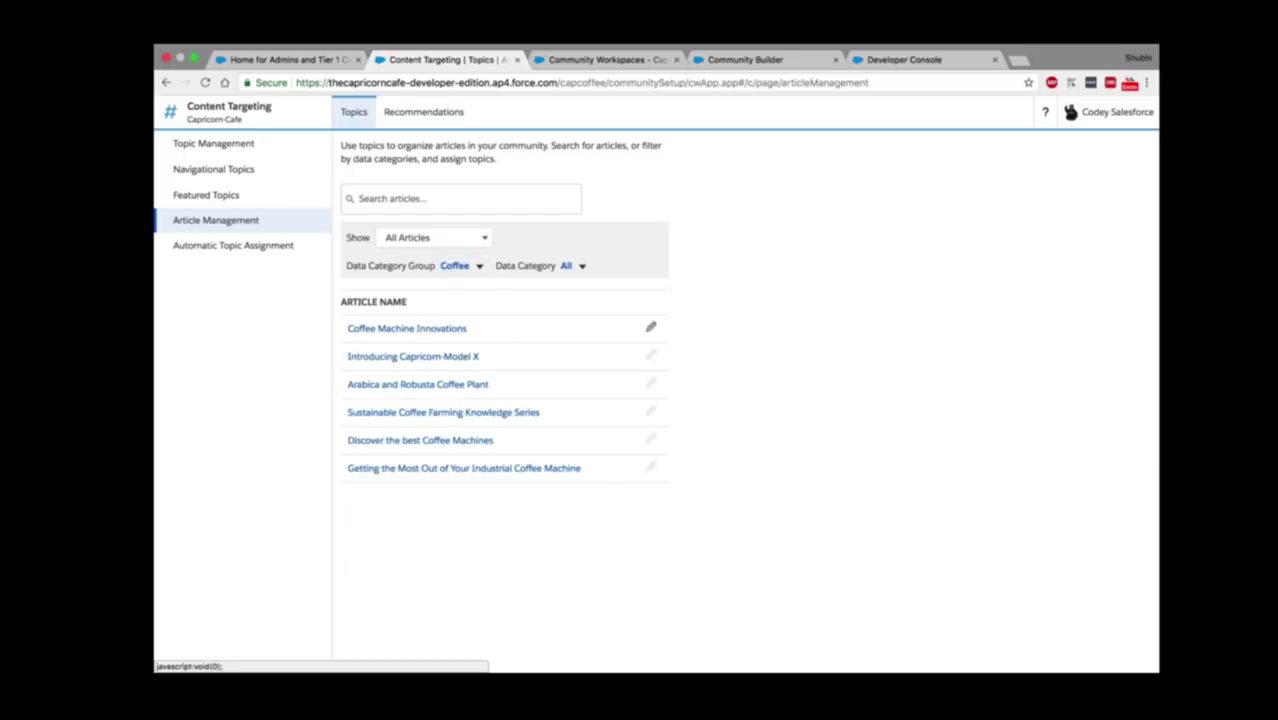
# Step: Assign the topics Coffee Grinder Machine and Espresso Machine to the Coffee Machine Innovations article and save
pyautogui.click(392, 328)
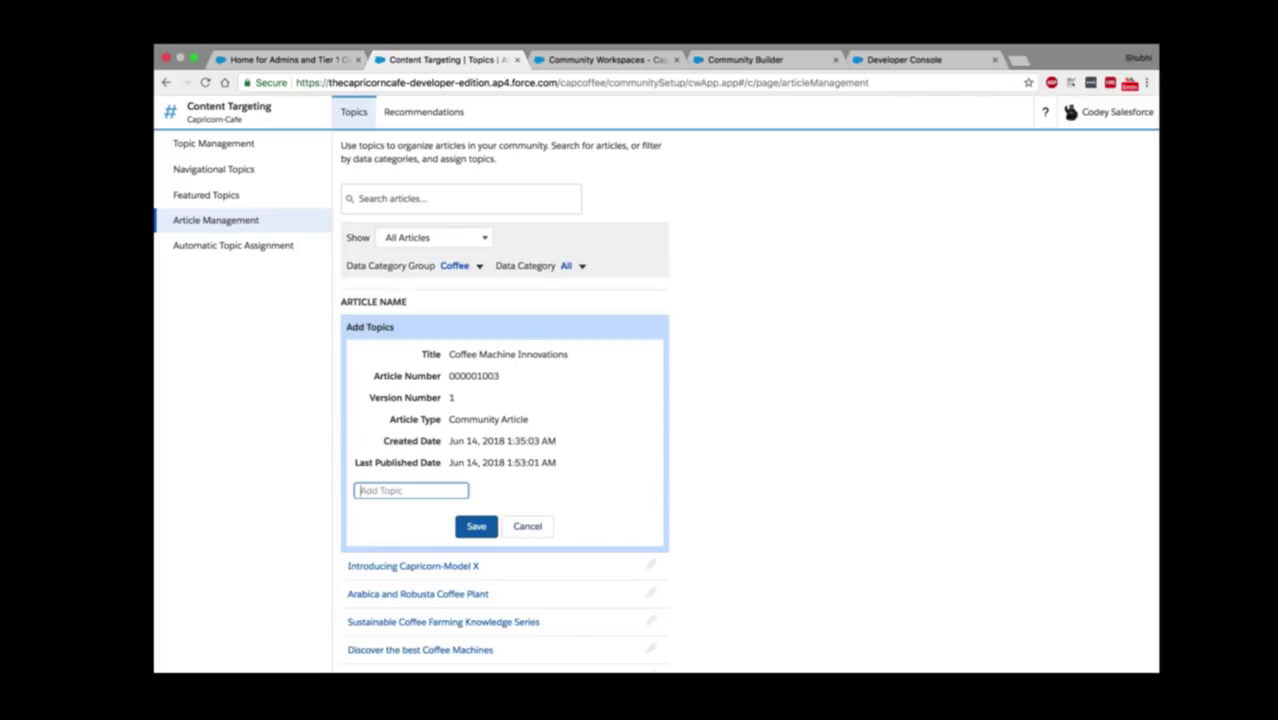
pyautogui.write('Coffee')
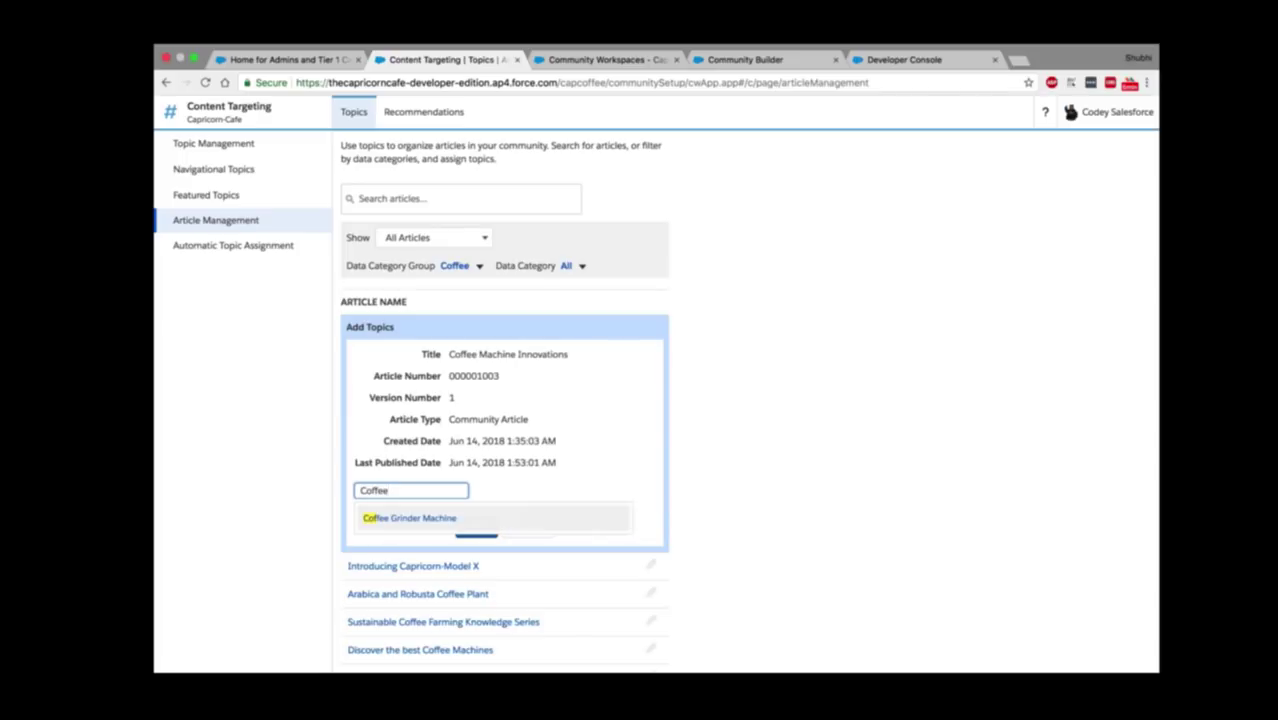
pyautogui.press('Return')
pyautogui.write('Espre')
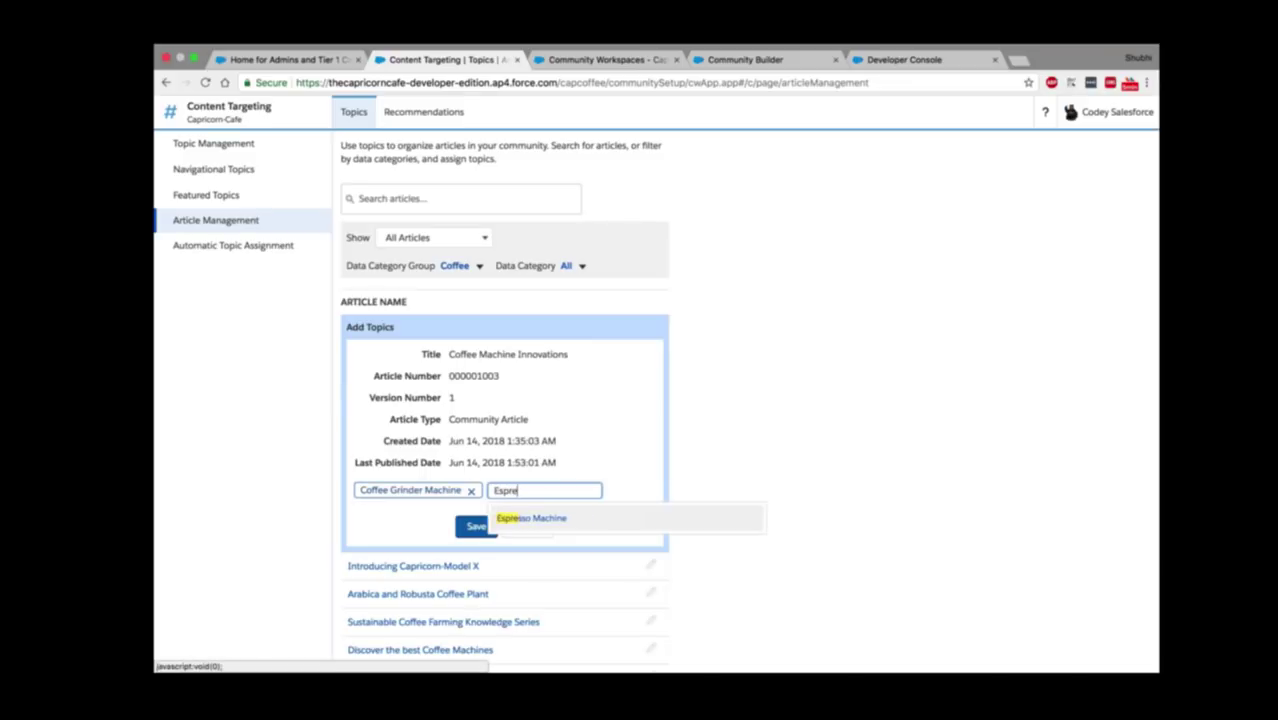
pyautogui.press('Return')
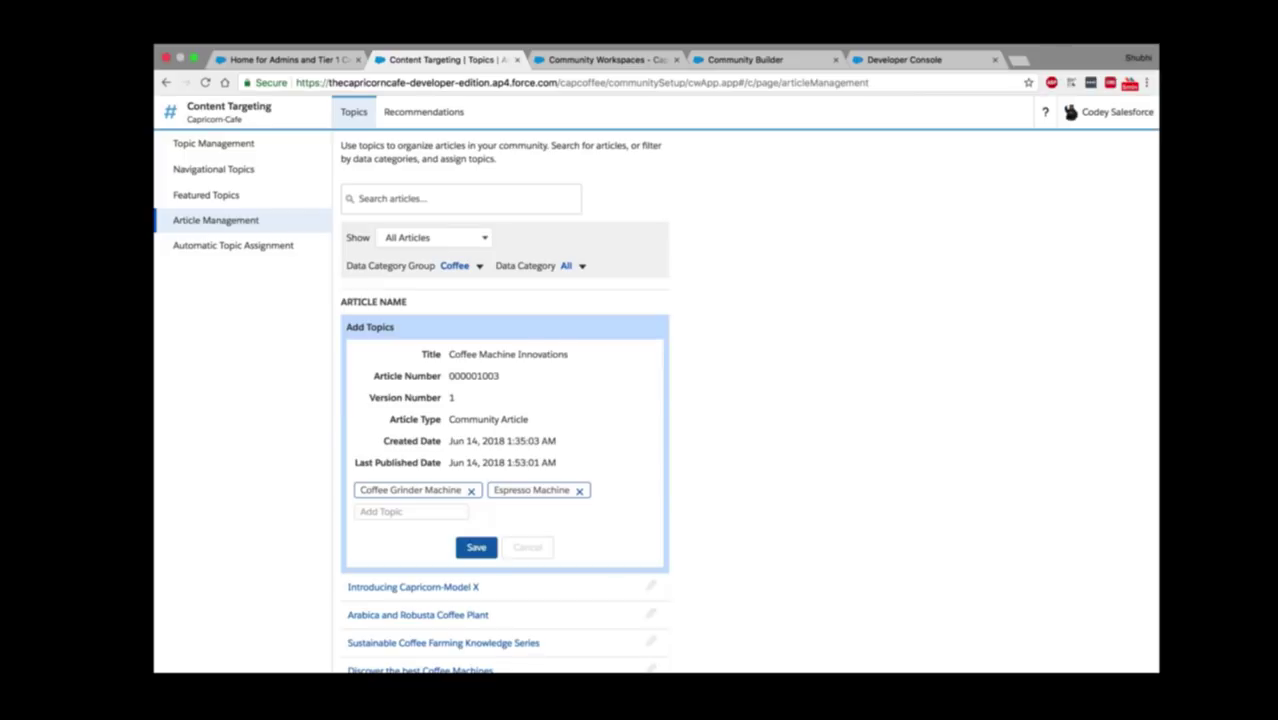
pyautogui.press('Return')
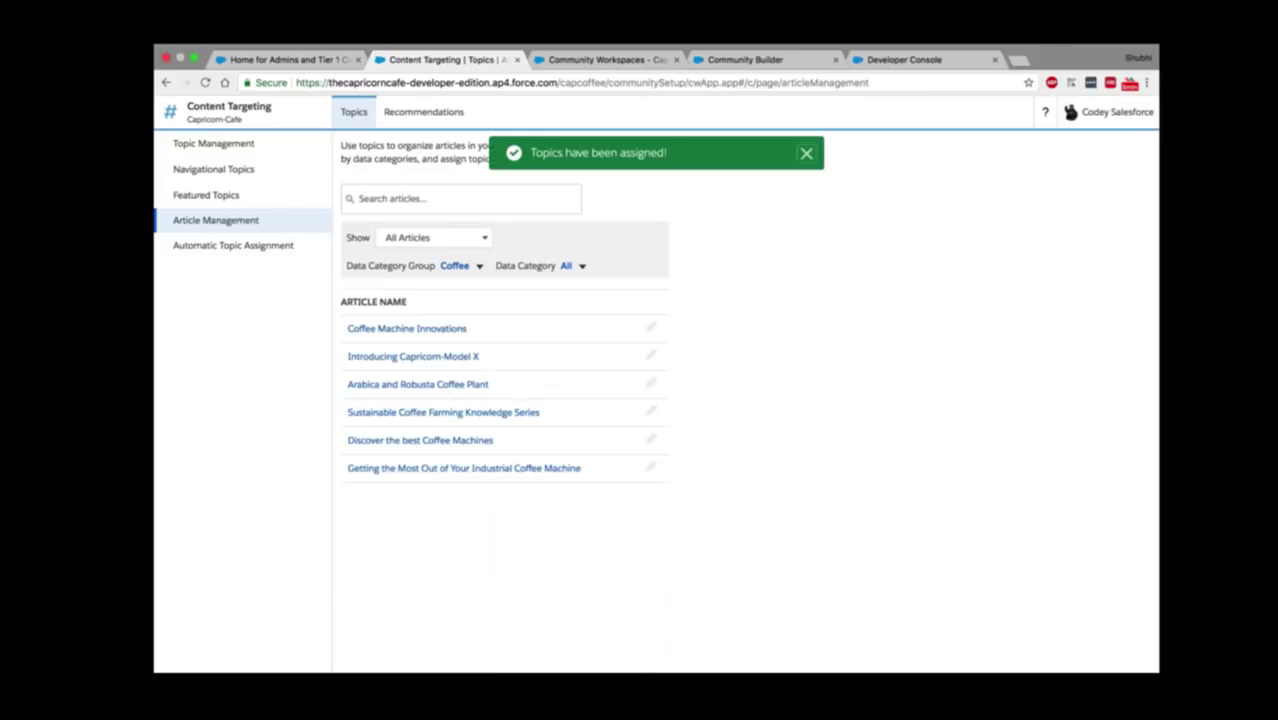
# Step: Open Automatic Topic Assignment and select the Coffee data category group
pyautogui.click(251, 248)
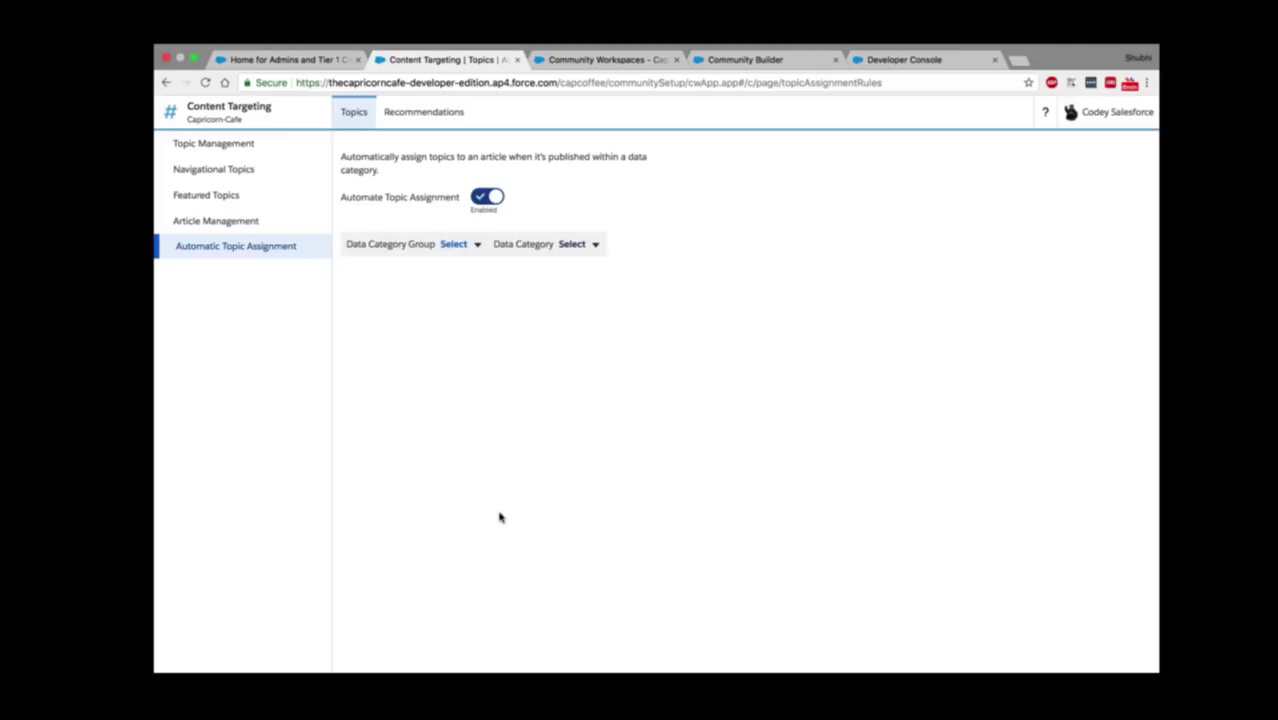
pyautogui.click(455, 244)
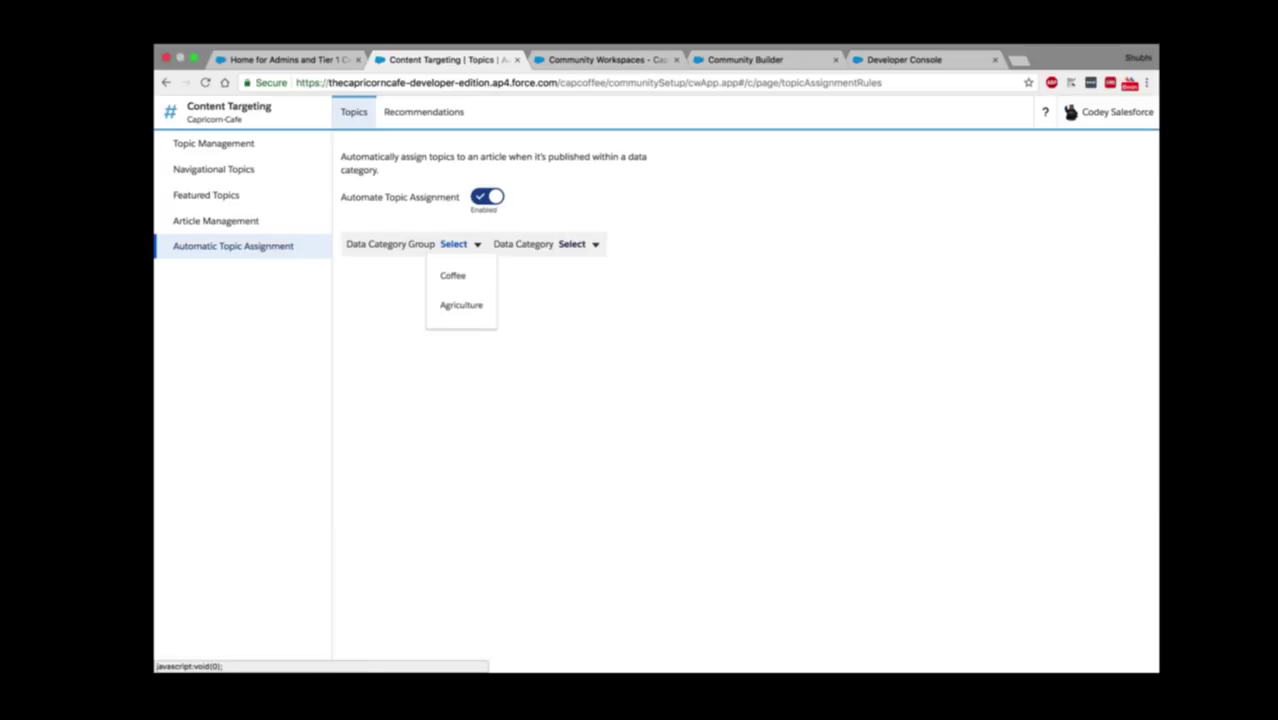
pyautogui.click(455, 276)
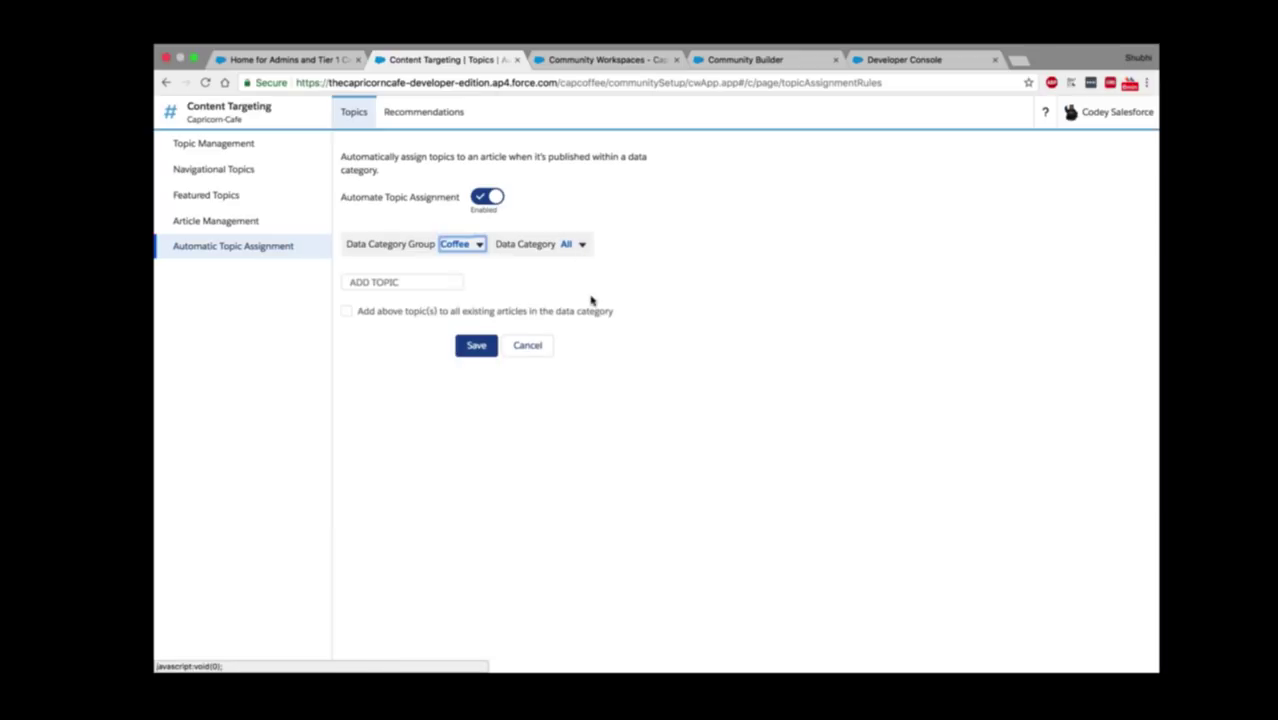
# Step: Add Coffee Grinder Machine and Espresso Machine as automatically assigned topics for the Coffee data category group and save the assignment
pyautogui.click(400, 282)
pyautogui.write('Coff')
pyautogui.press('BackSpace')
pyautogui.press('BackSpace')
pyautogui.press('BackSpace')
pyautogui.write('of')
pyautogui.click(455, 314)
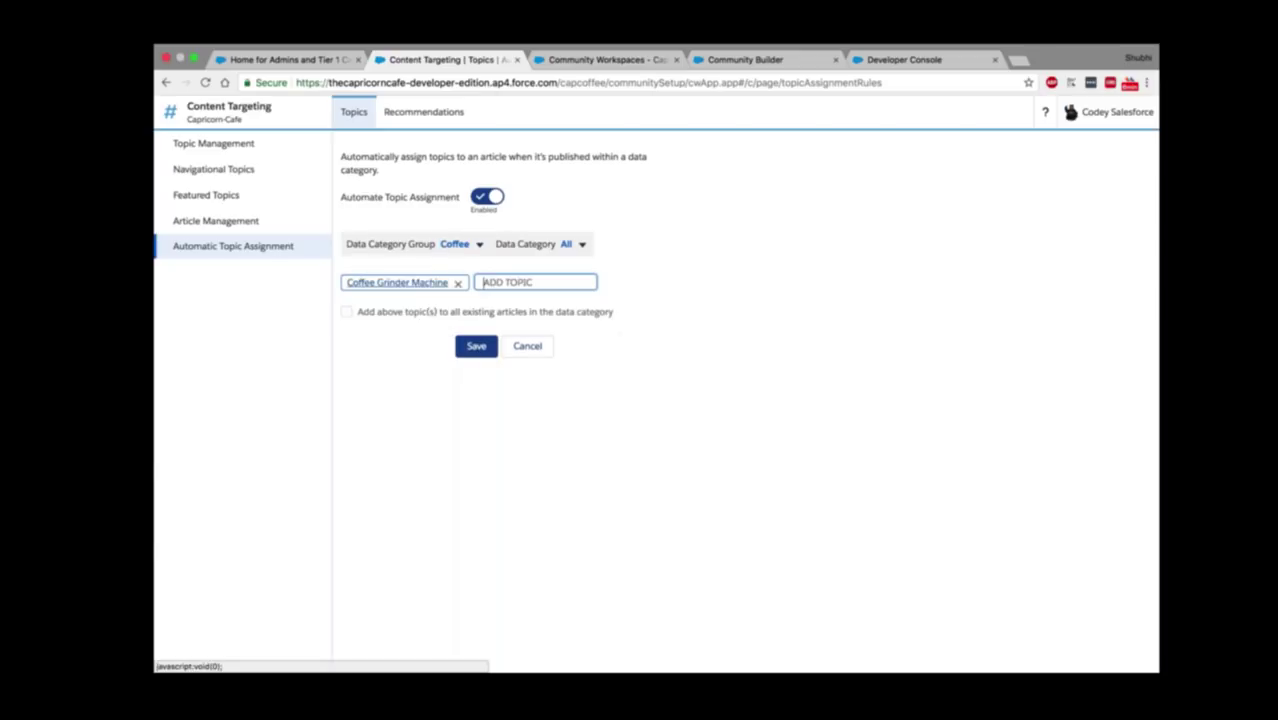
pyautogui.write('Espre')
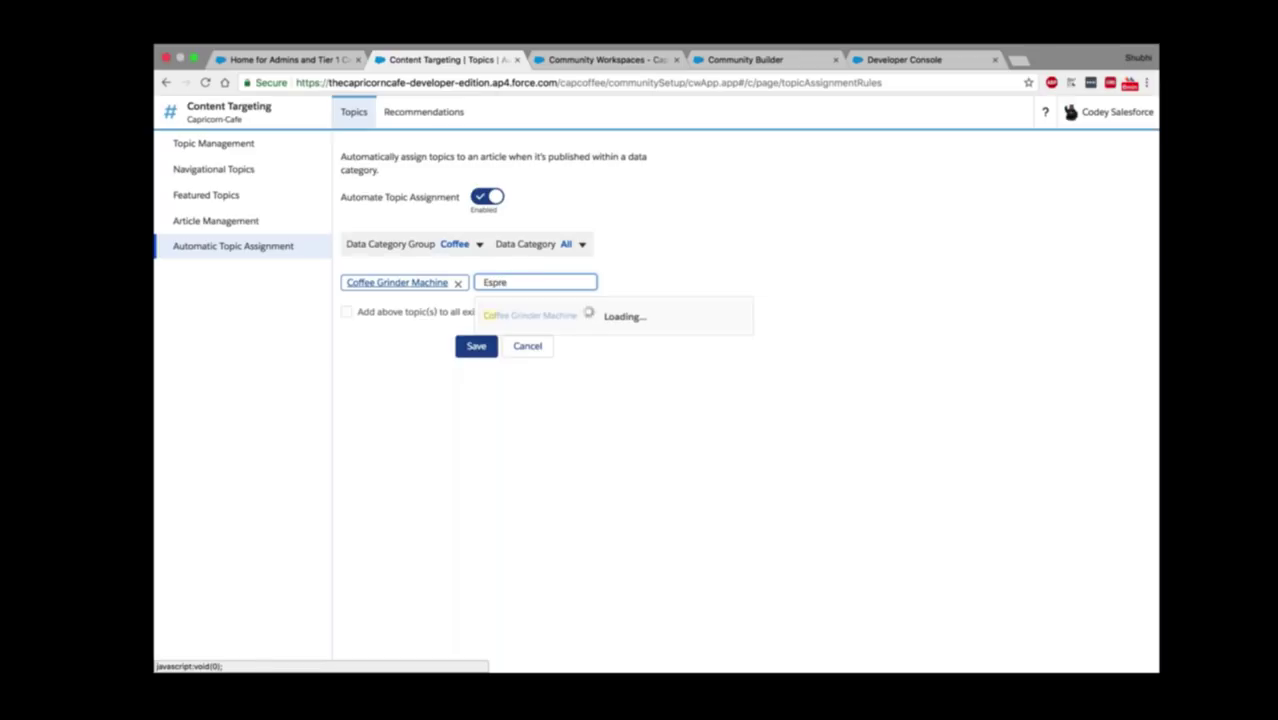
pyautogui.press('Return')
pyautogui.click(468, 369)
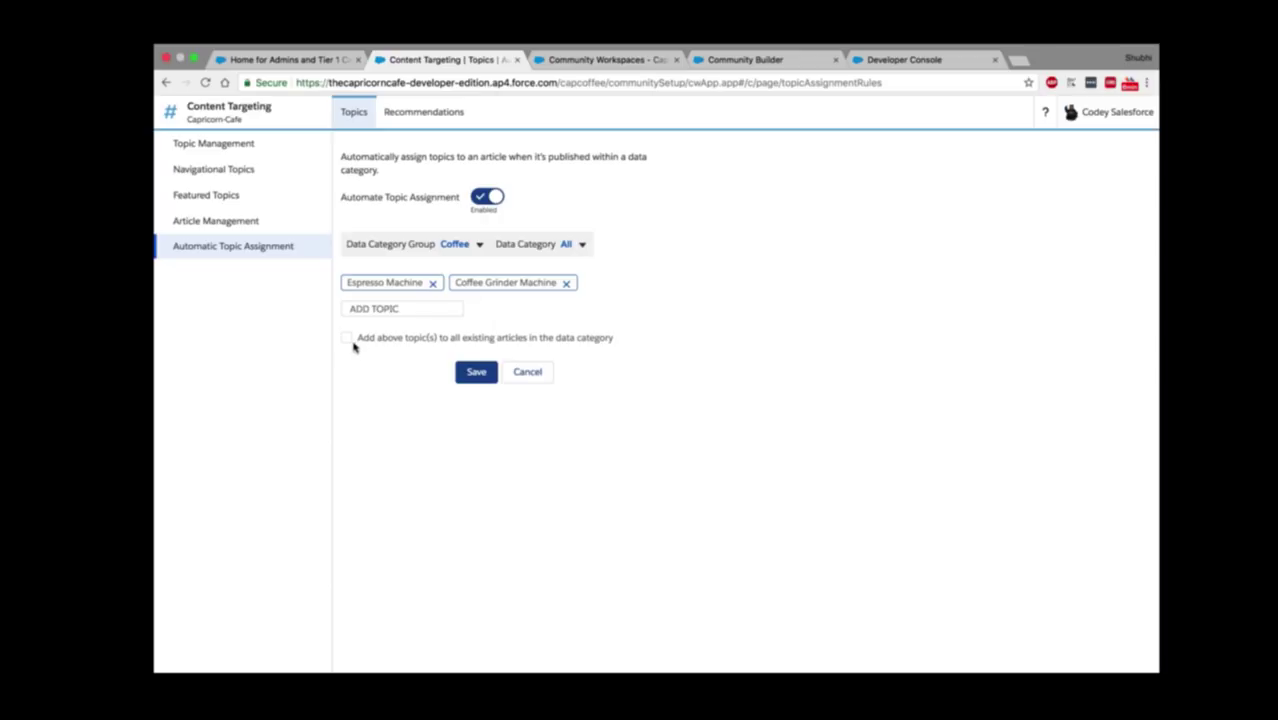
# Step: Go to the Dashboards workspace, look at the Communities Management package's AppExchange listing, and return to the dashboard settings
pyautogui.click(232, 112)
pyautogui.click(232, 178)
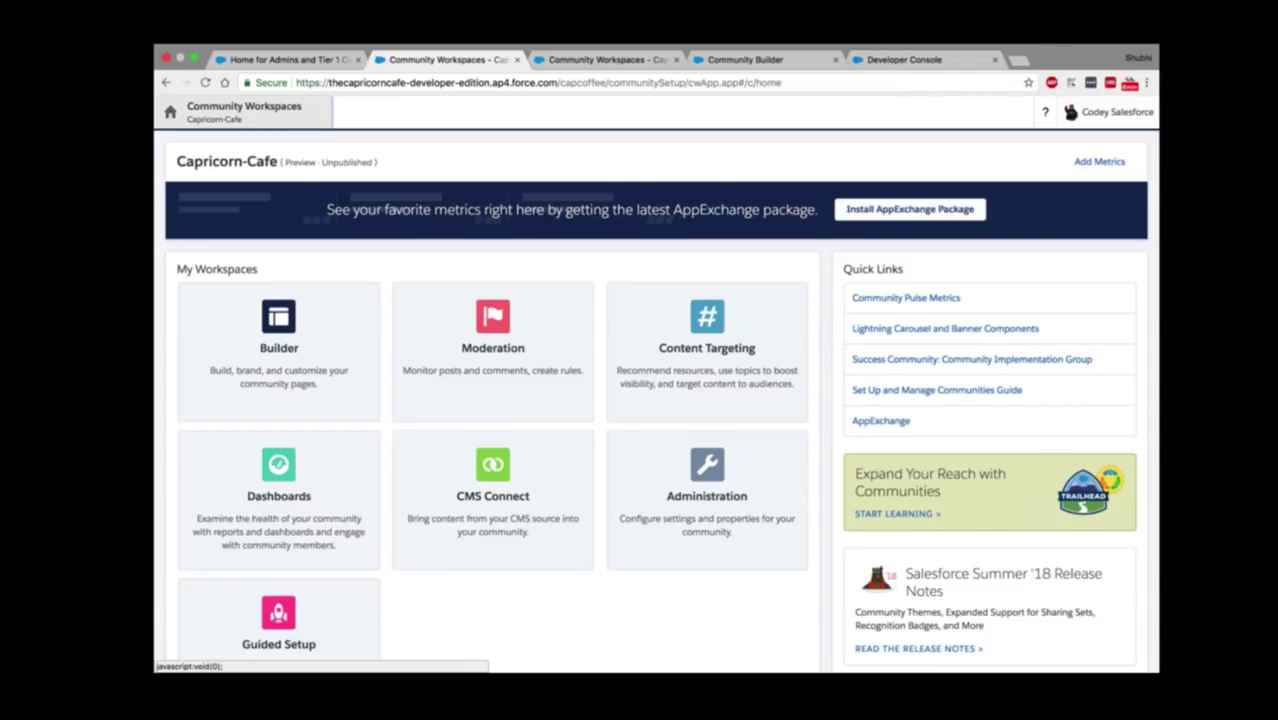
pyautogui.scroll(-1, 280, 480)
pyautogui.click(280, 470)
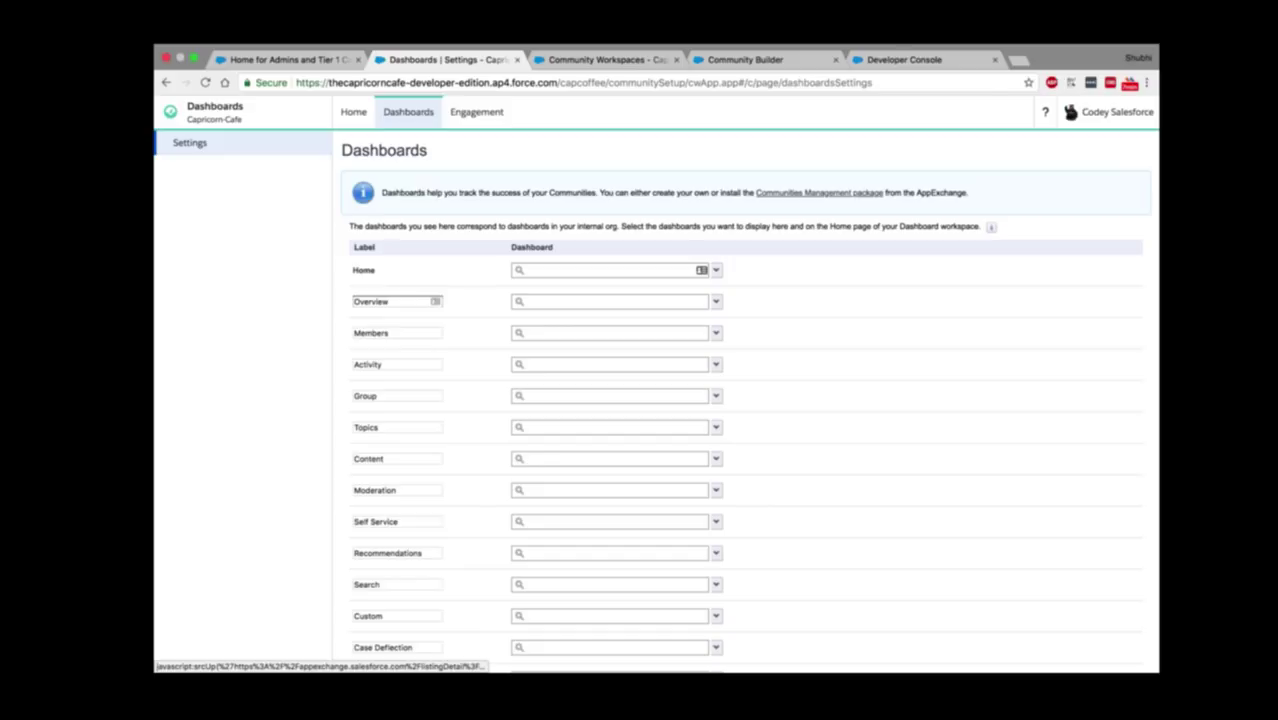
pyautogui.click(819, 192)
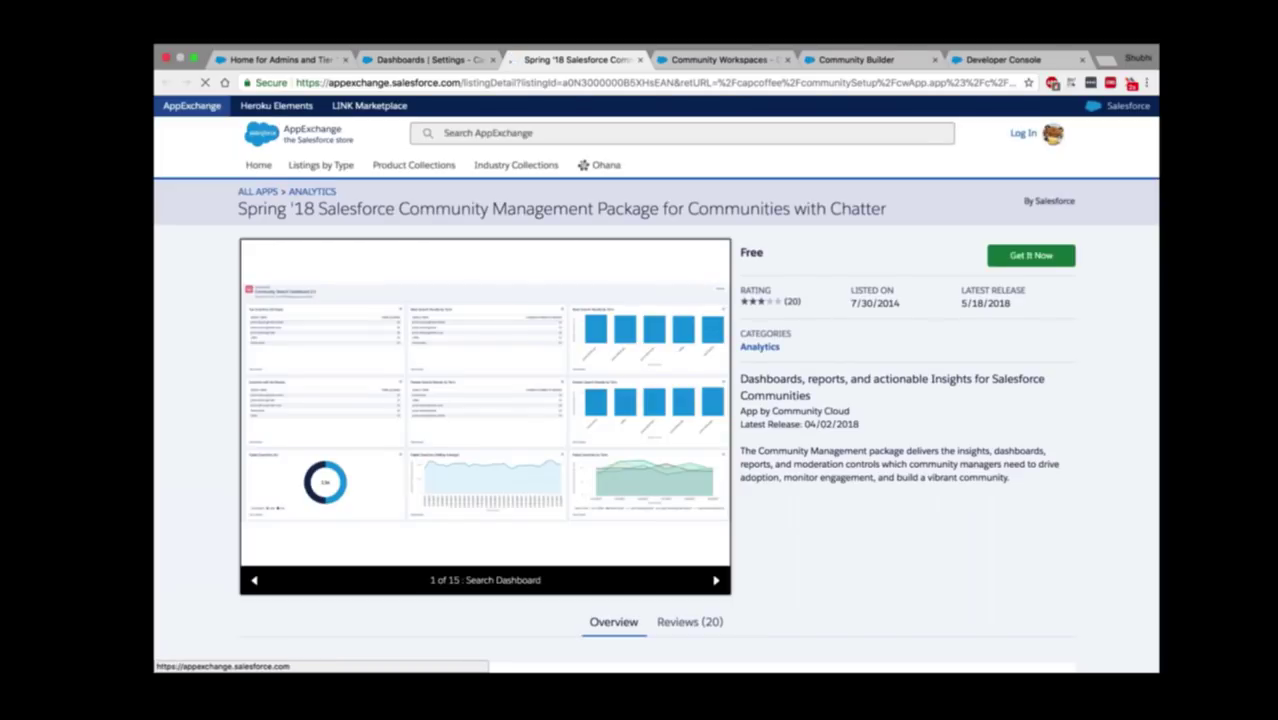
pyautogui.click(460, 62)
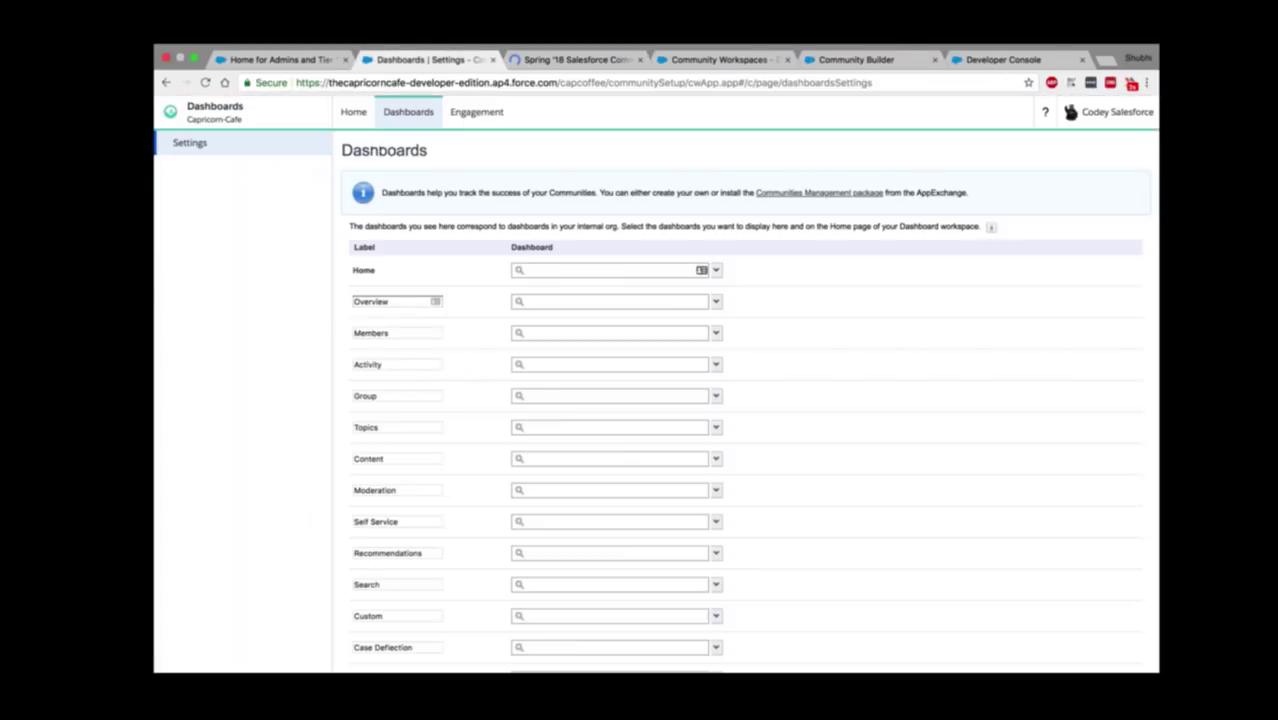
# Step: Return to Community Workspaces, open the Administration settings, and activate the Capricorn-Cafe community
pyautogui.click(265, 120)
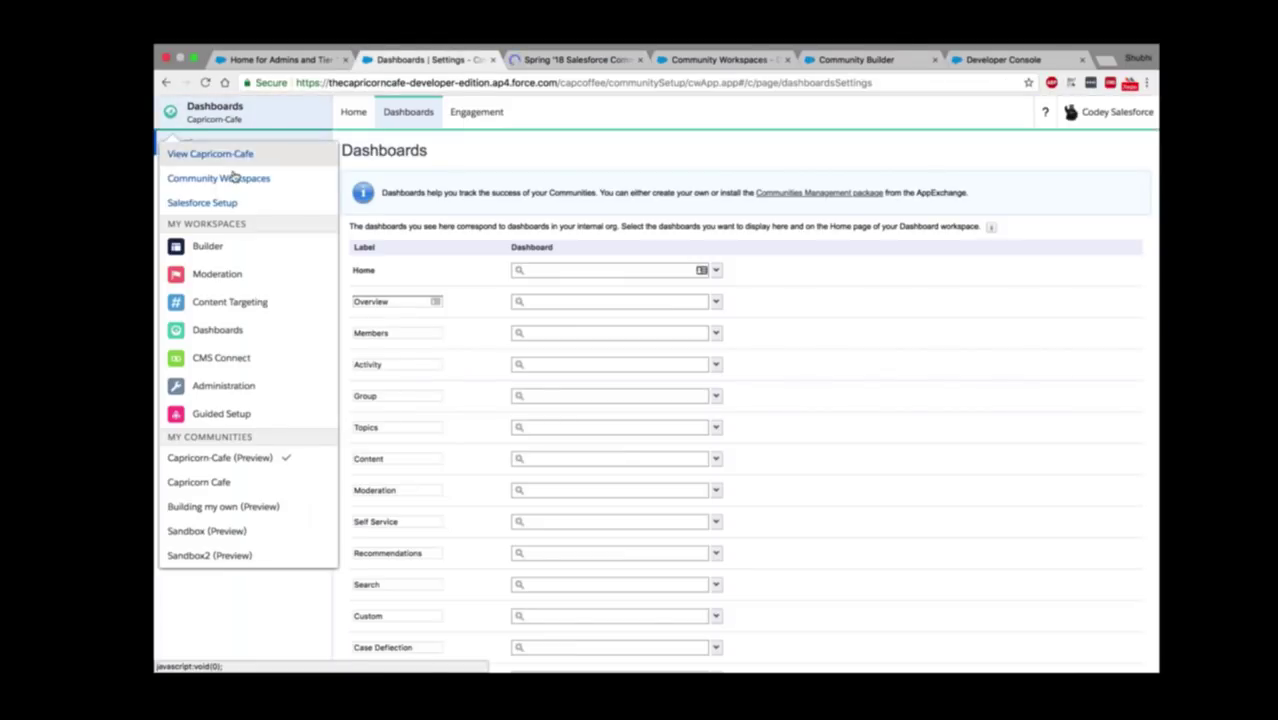
pyautogui.click(245, 177)
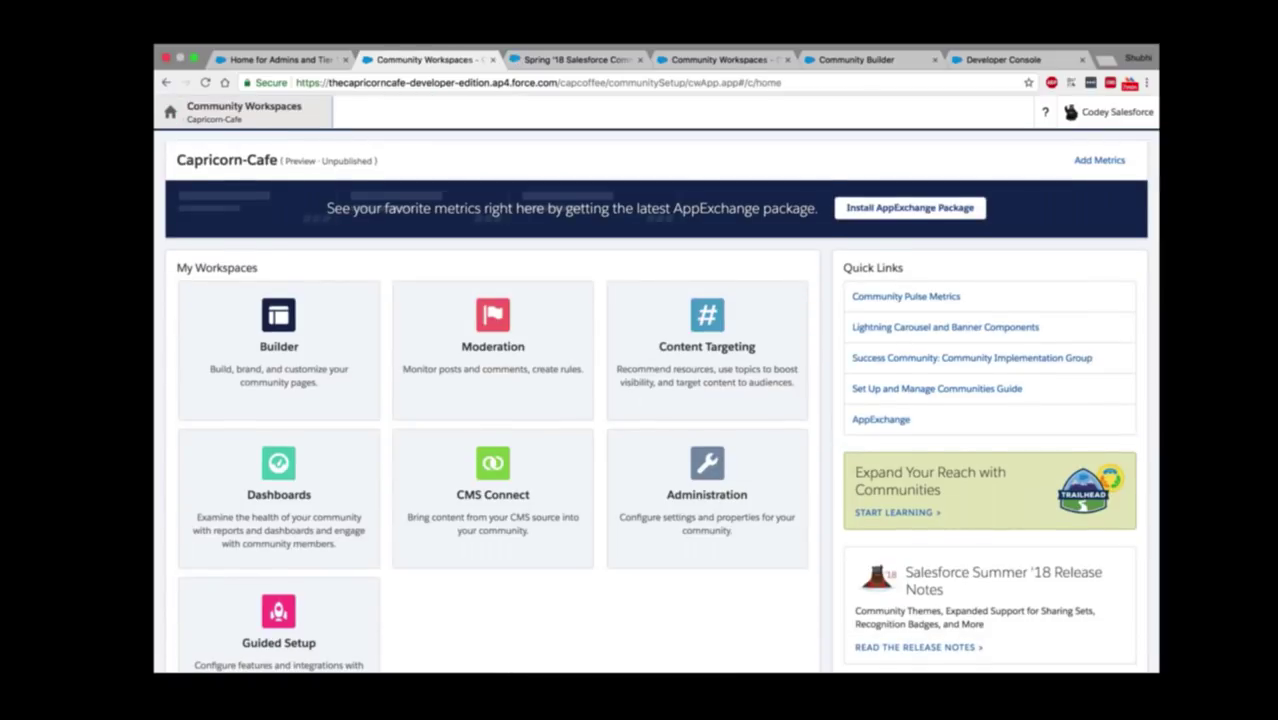
pyautogui.scroll(-1, 566, 513)
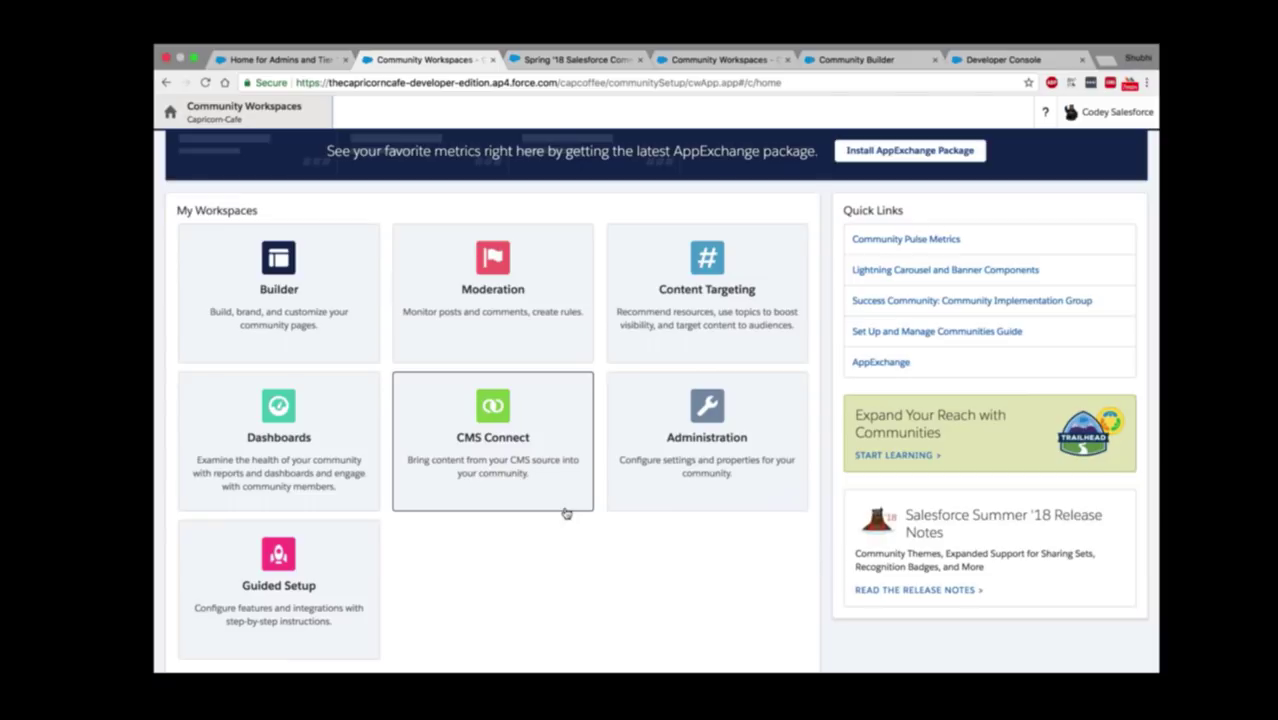
pyautogui.click(713, 505)
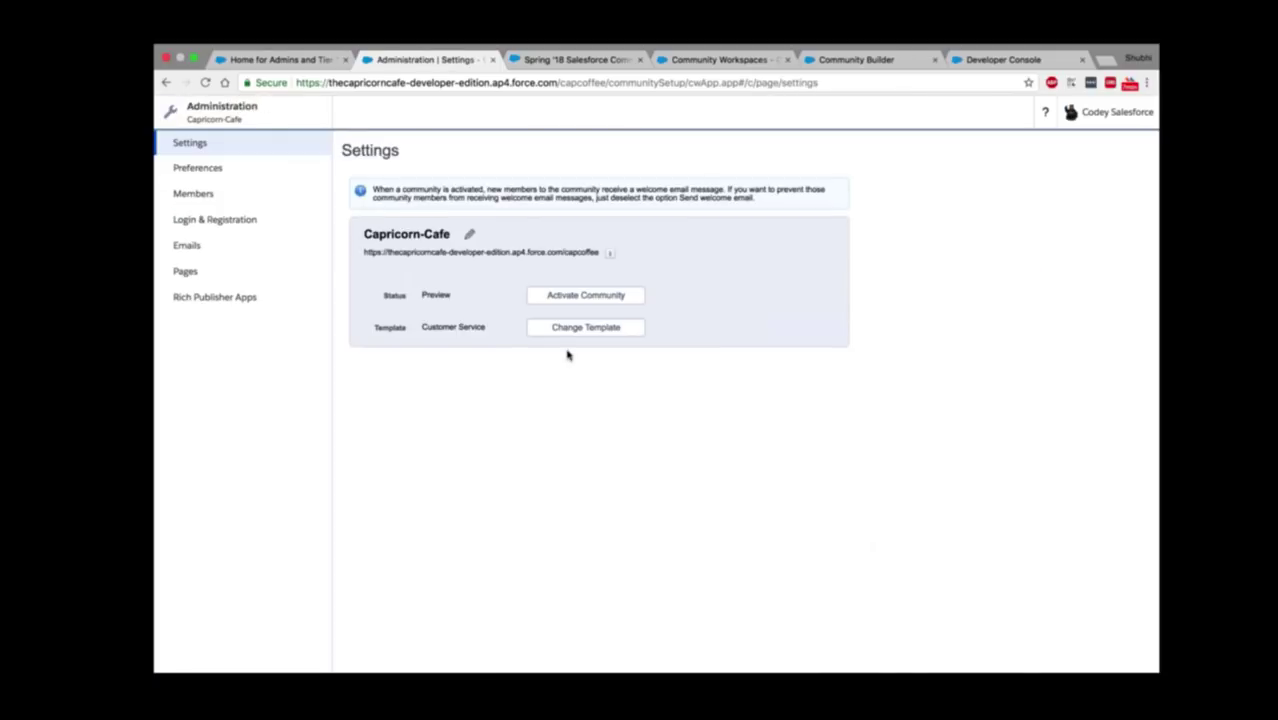
pyautogui.click(592, 298)
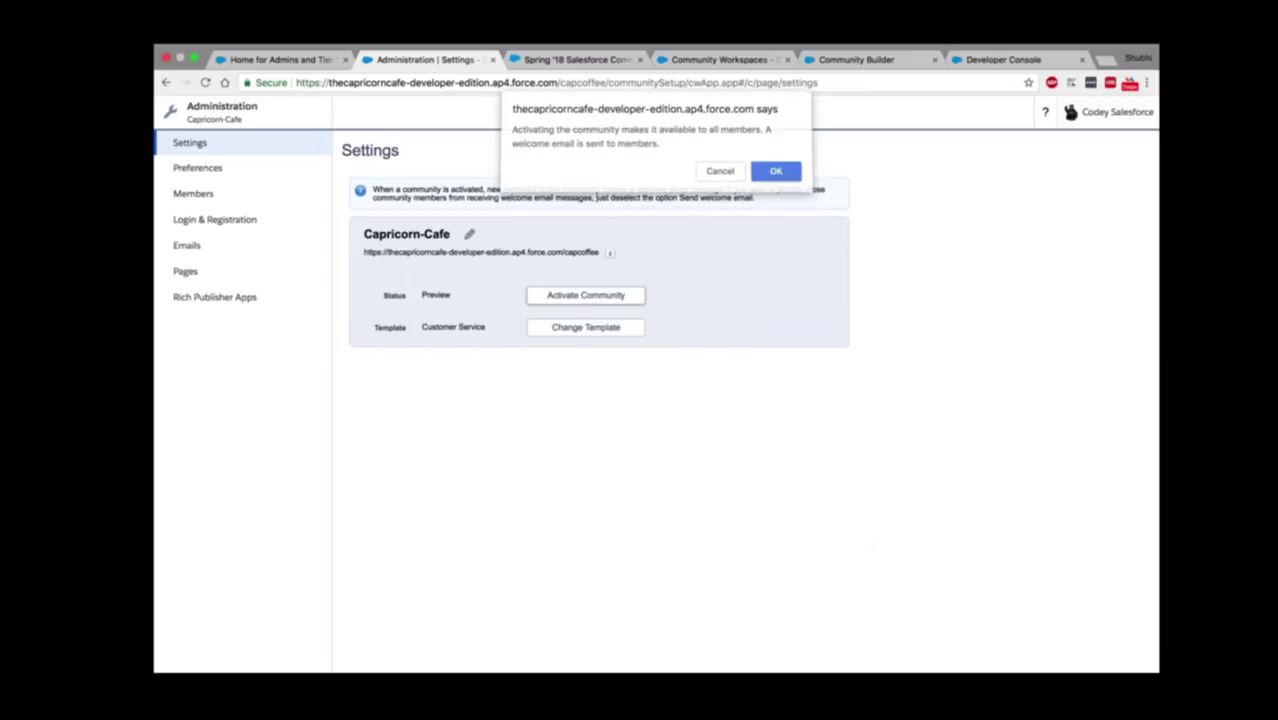
pyautogui.click(779, 173)
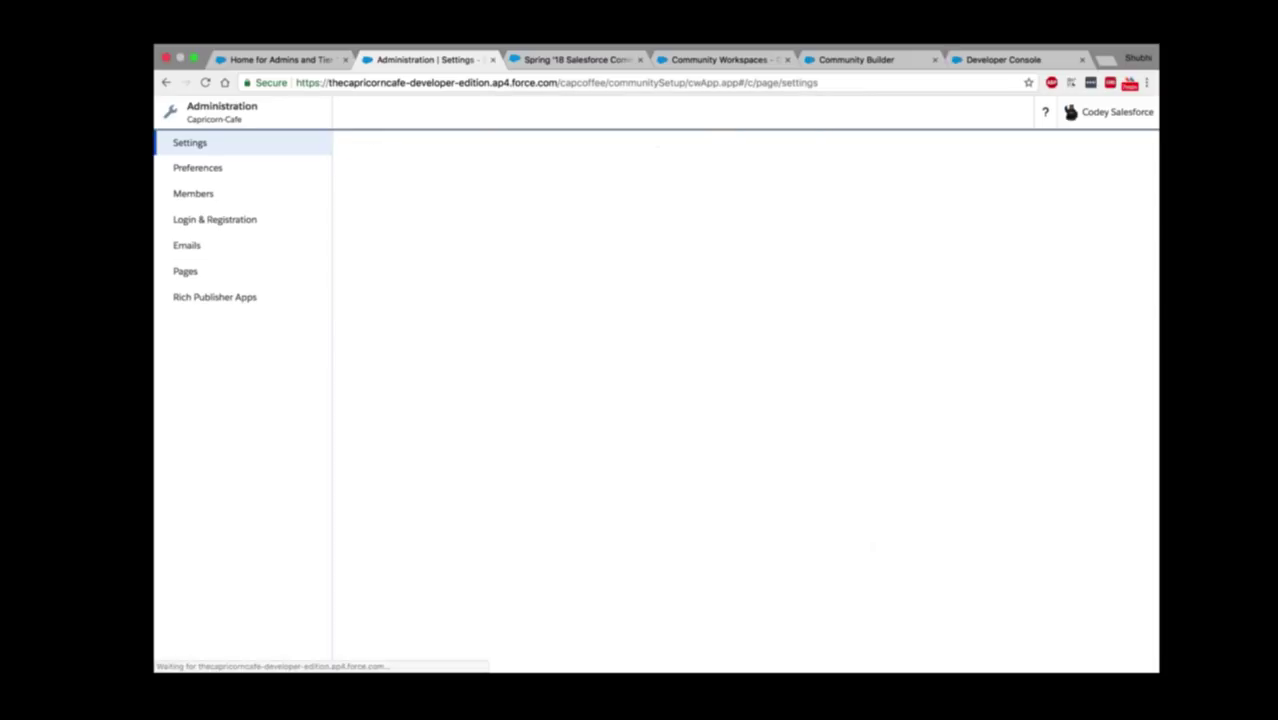
# Step: Add the Analytics Cloud Security User and Custom: Marketing Profile profiles to the community's selected member profiles
pyautogui.click(249, 194)
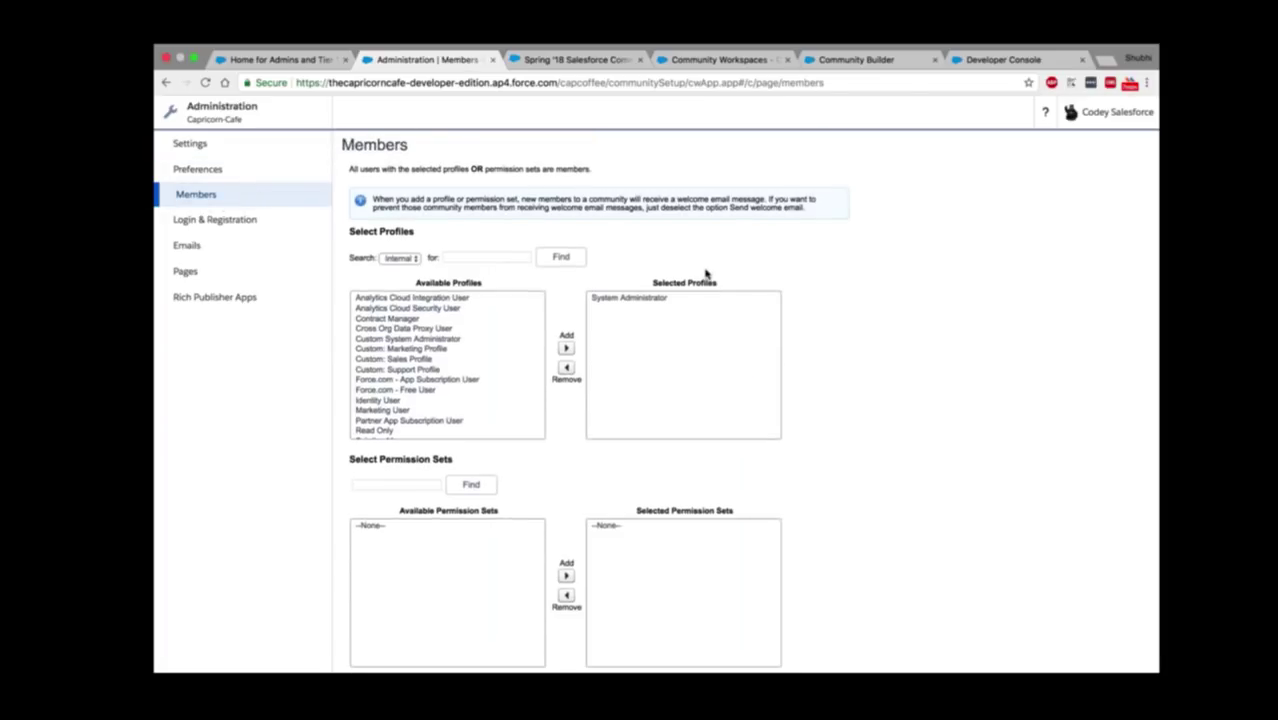
pyautogui.scroll(-2, 705, 273)
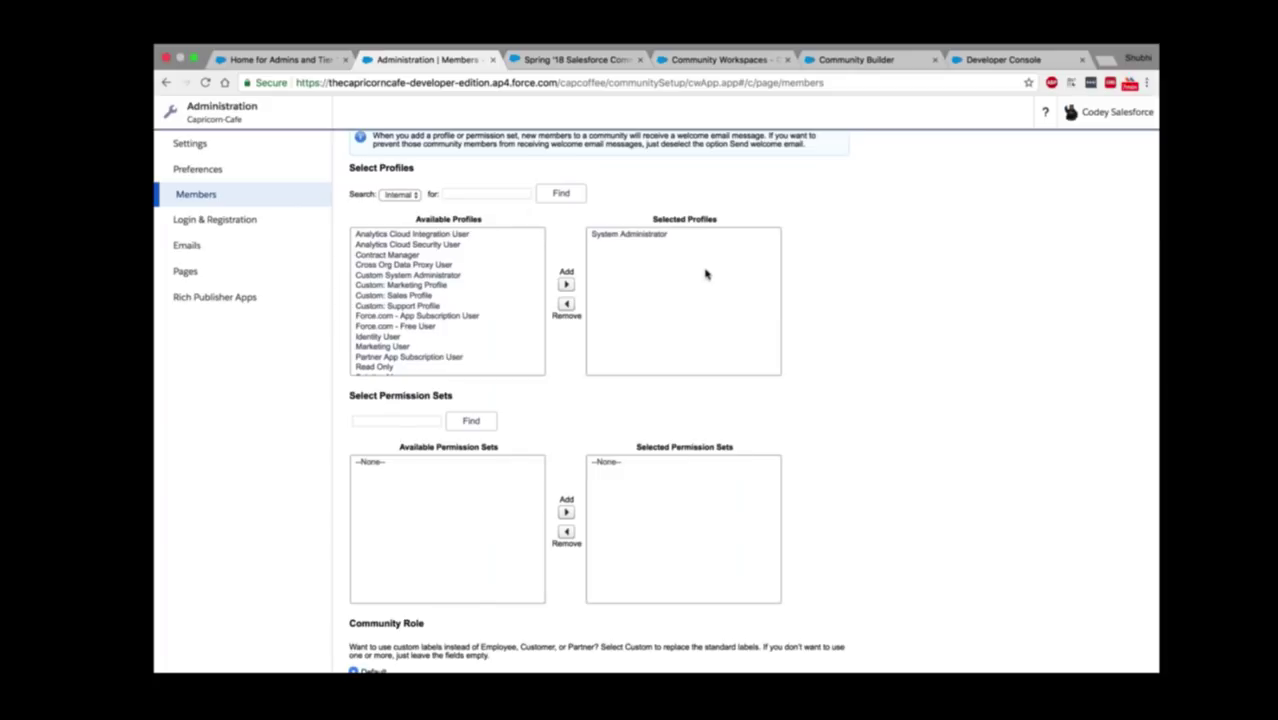
pyautogui.click(416, 246)
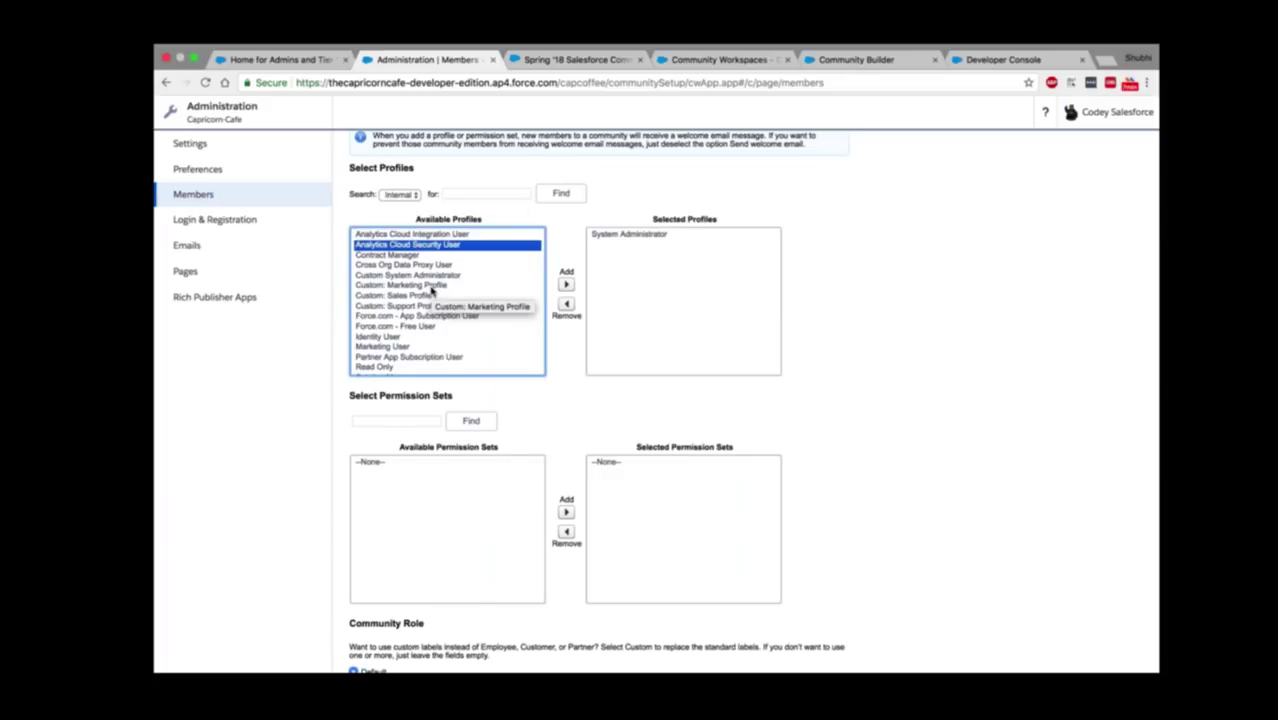
pyautogui.keyDown('super'); pyautogui.click(430, 286); pyautogui.keyUp('super')
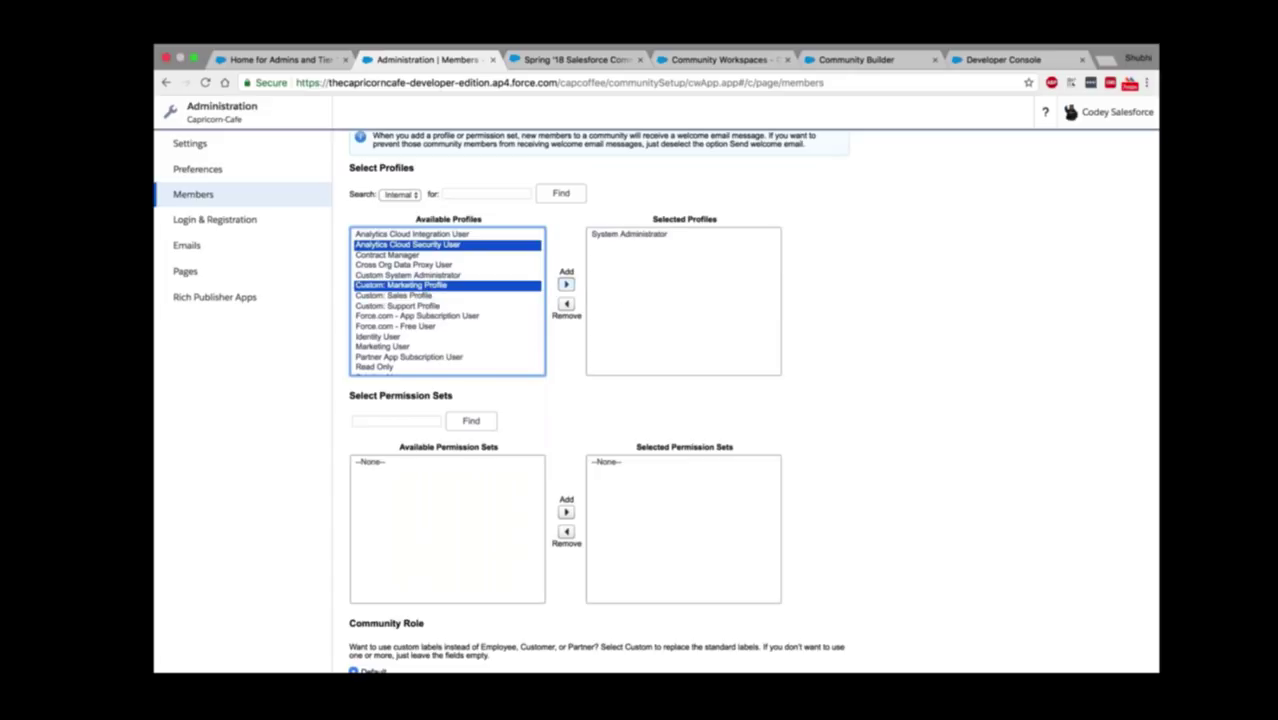
pyautogui.click(566, 284)
pyautogui.scroll(-1, 877, 468)
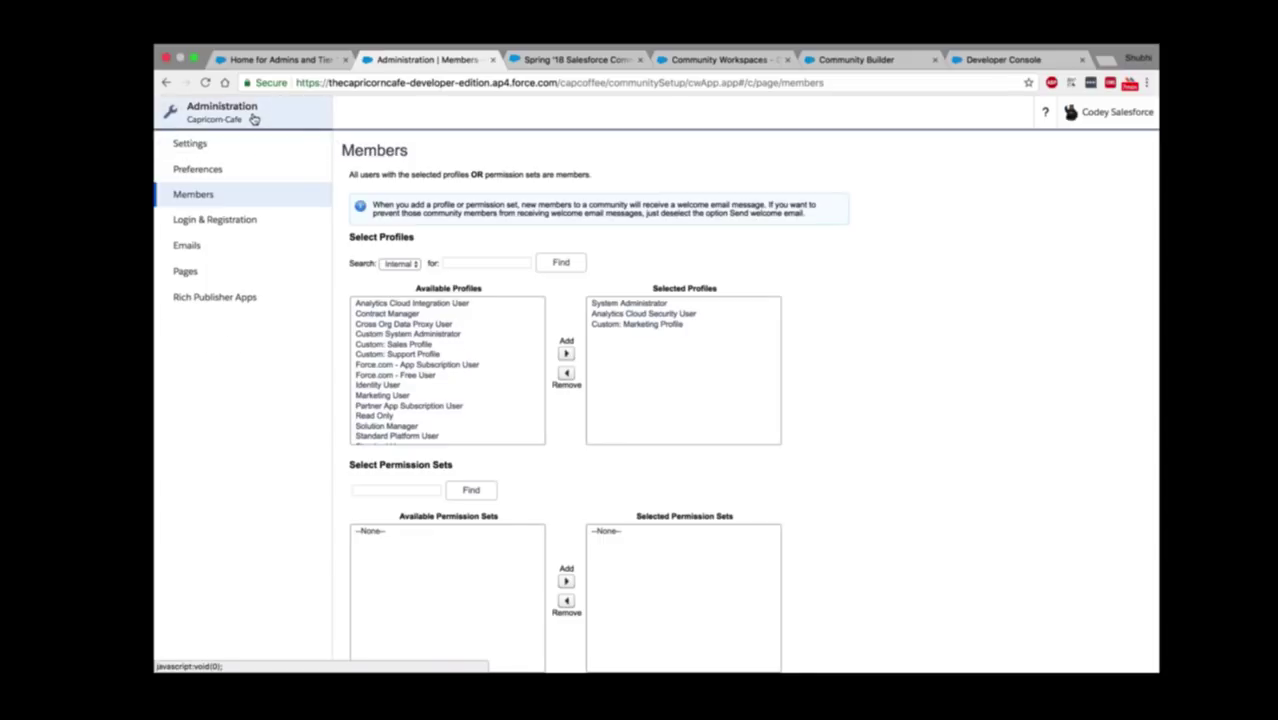
# Step: View the feature setup cards in the Guided Setup workspace and return to Community Workspaces
pyautogui.click(253, 119)
pyautogui.click(232, 413)
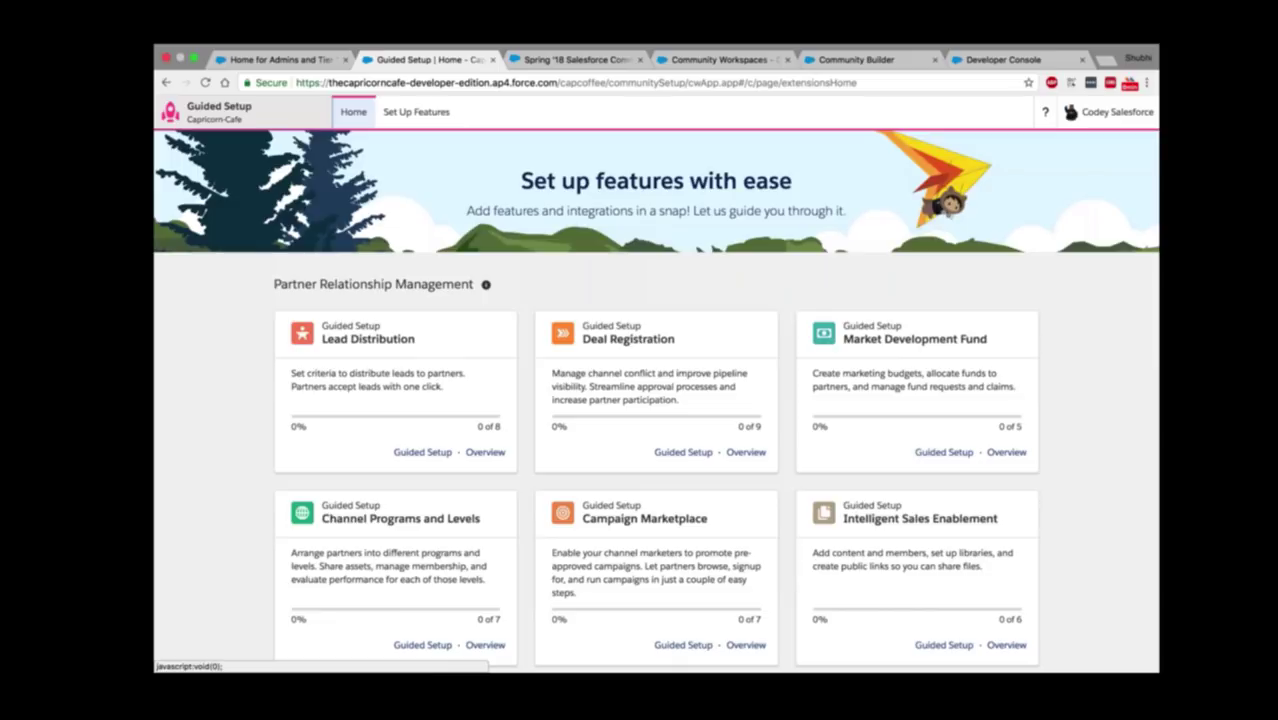
pyautogui.click(210, 111)
pyautogui.click(240, 160)
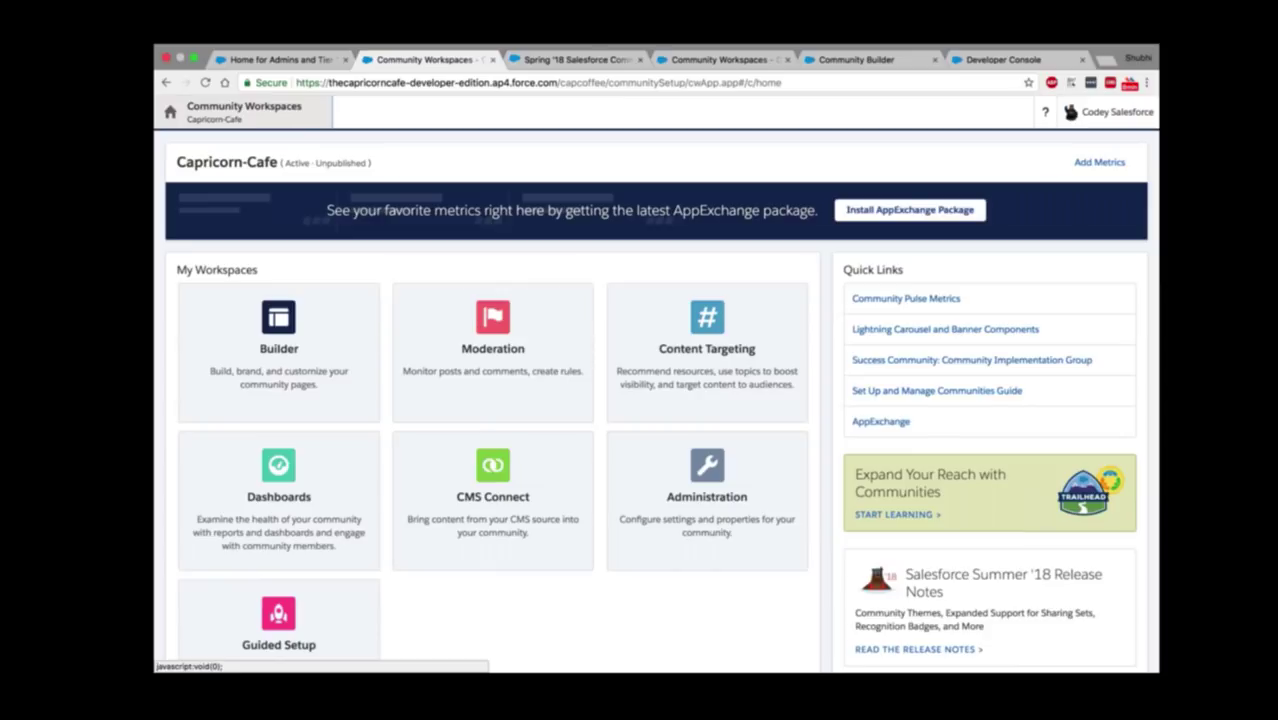
pyautogui.scroll(-1, 656, 400)
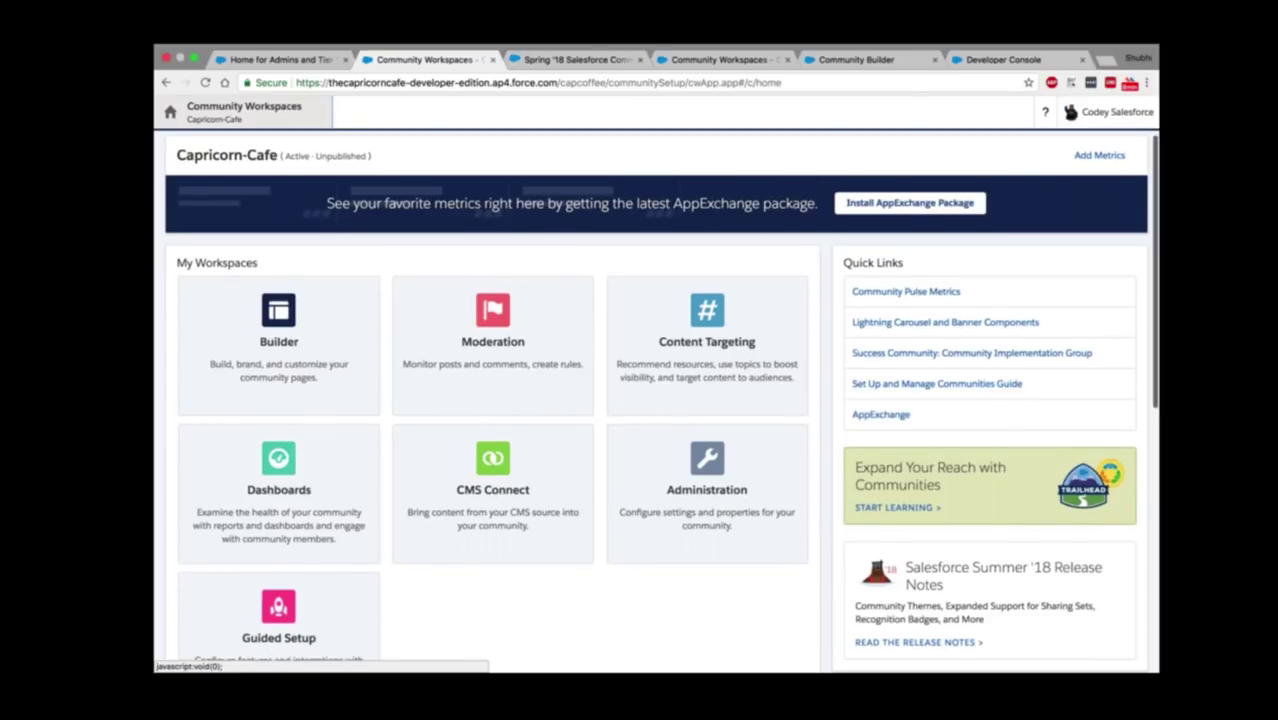
# Step: View the live Capricorn-Cafe community site and search it for "coffee machine"
pyautogui.click(215, 114)
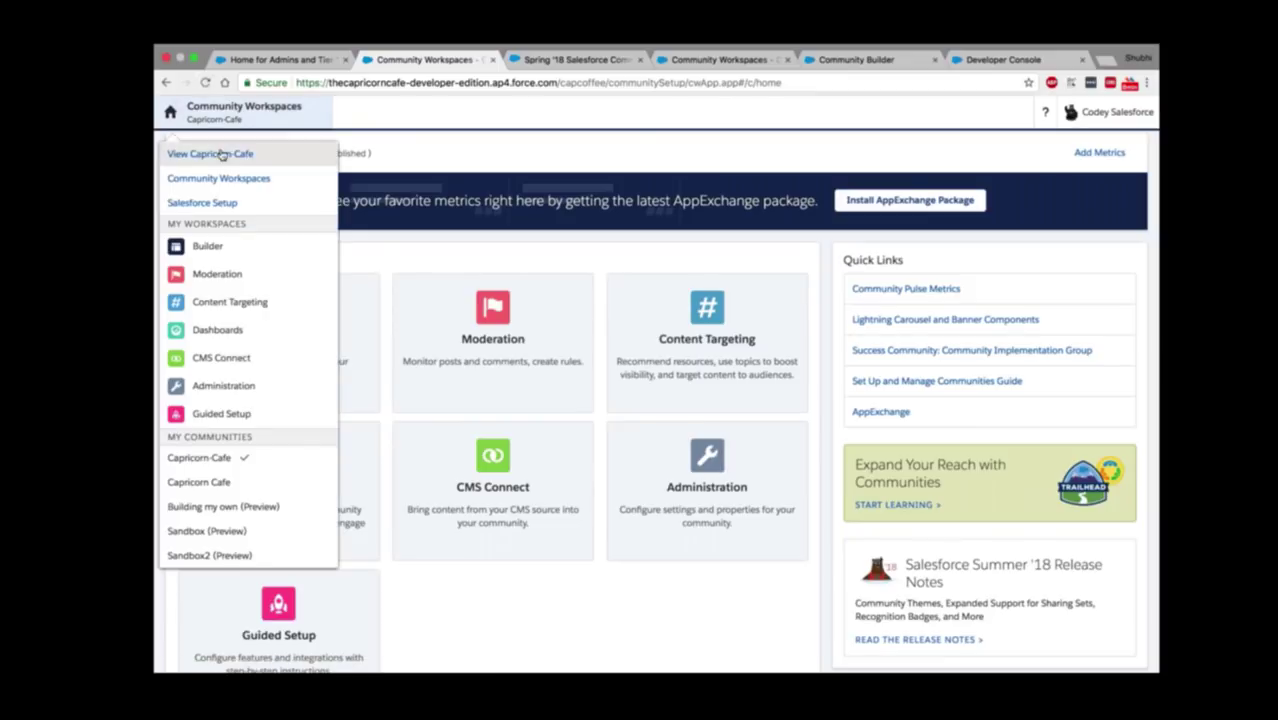
pyautogui.click(222, 155)
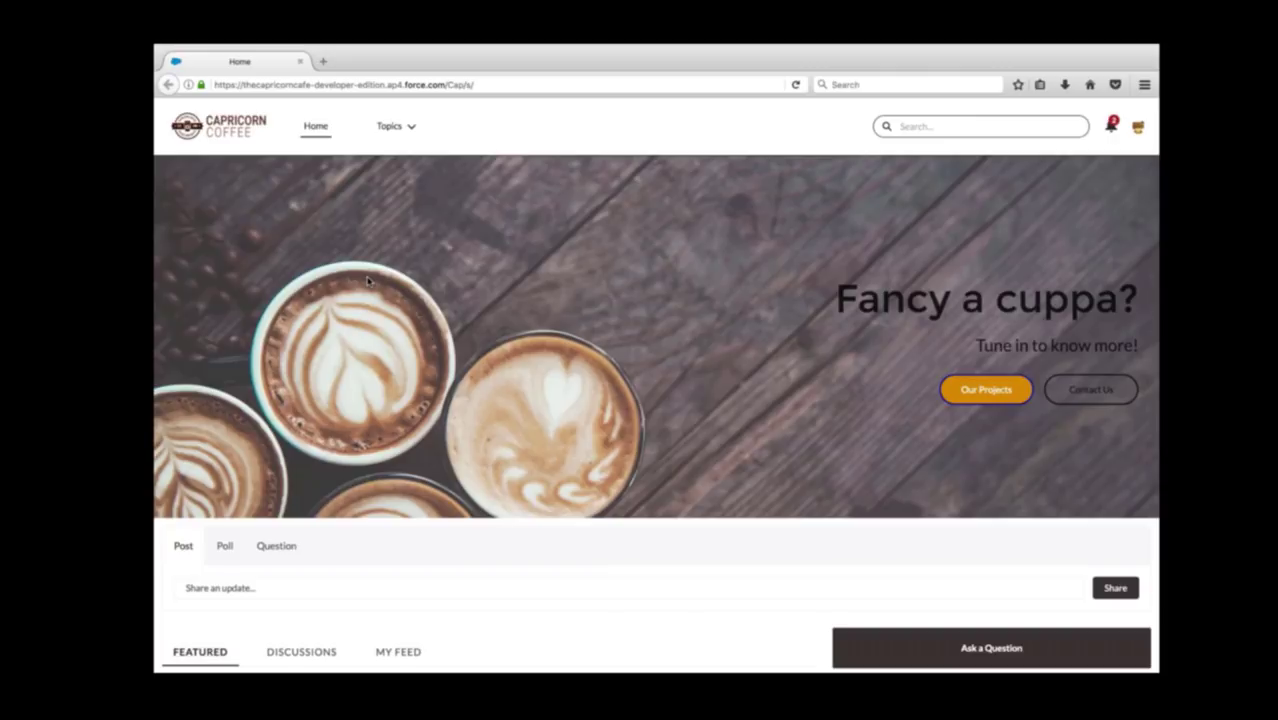
pyautogui.click(976, 122)
pyautogui.write('coffee machine')
pyautogui.press('Return')
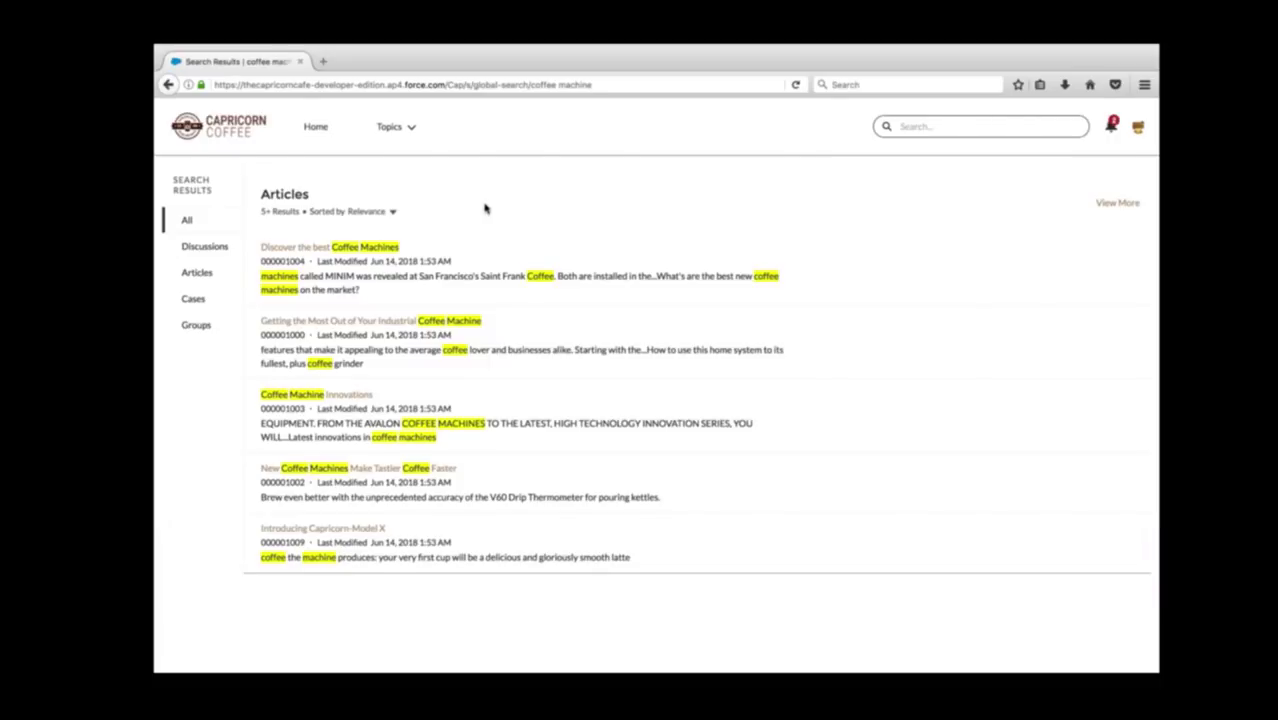
# Step: Check the Discussions search results, switch back to all results, and return to the community's Home page
pyautogui.click(208, 247)
pyautogui.click(203, 228)
pyautogui.click(320, 136)
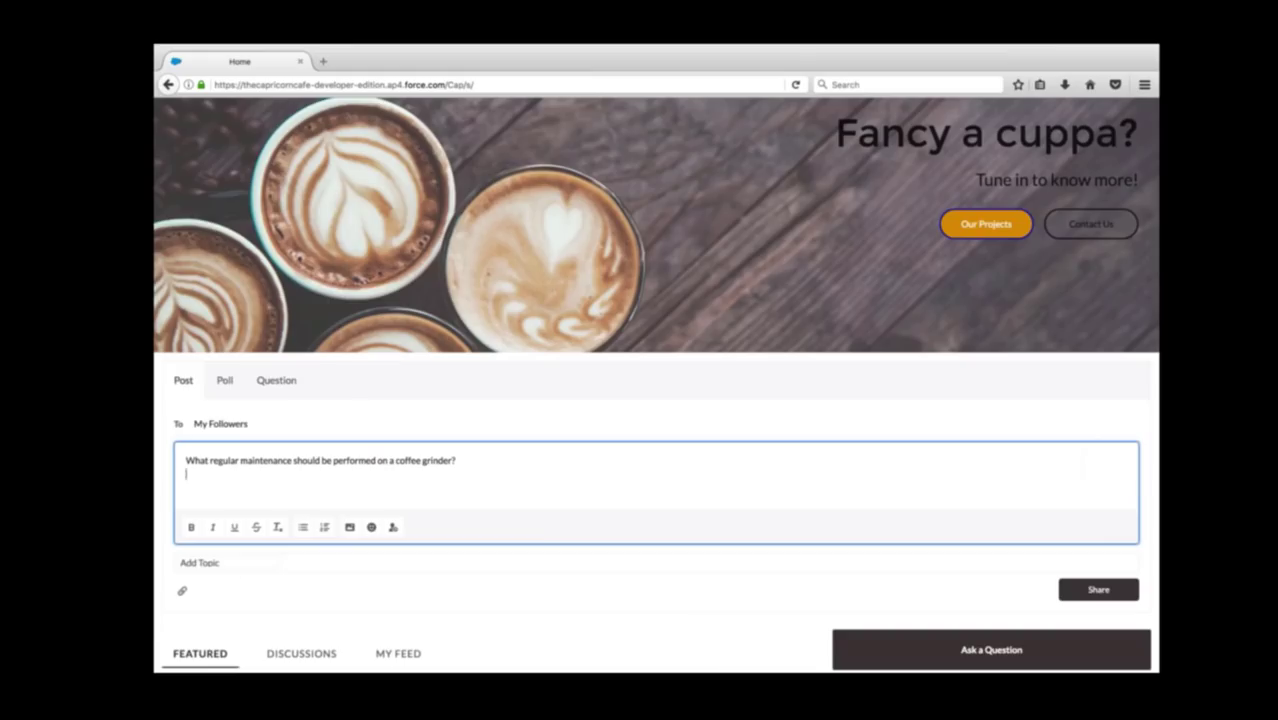
# Step: Add the topics Coffee Grinder and Espresso machine to the coffee grinder maintenance post and share it
pyautogui.click(229, 564)
pyautogui.write('Cof')
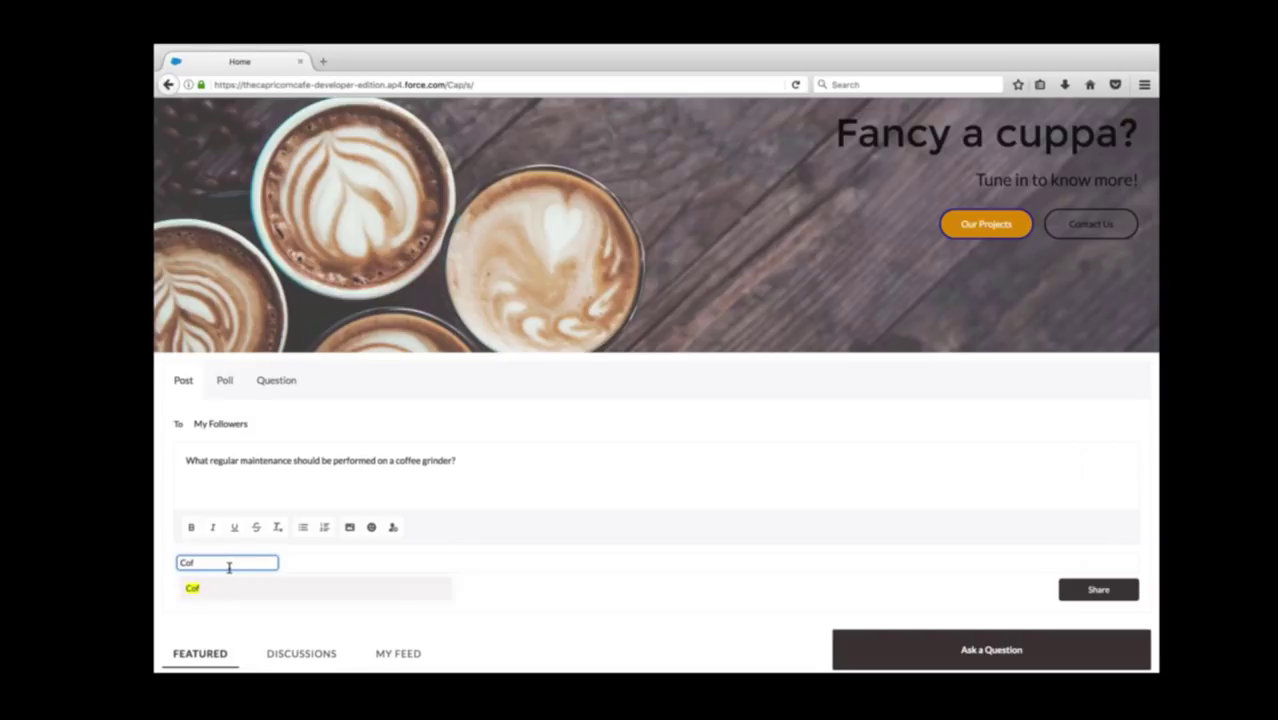
pyautogui.write('fee Grinder')
pyautogui.press('Return')
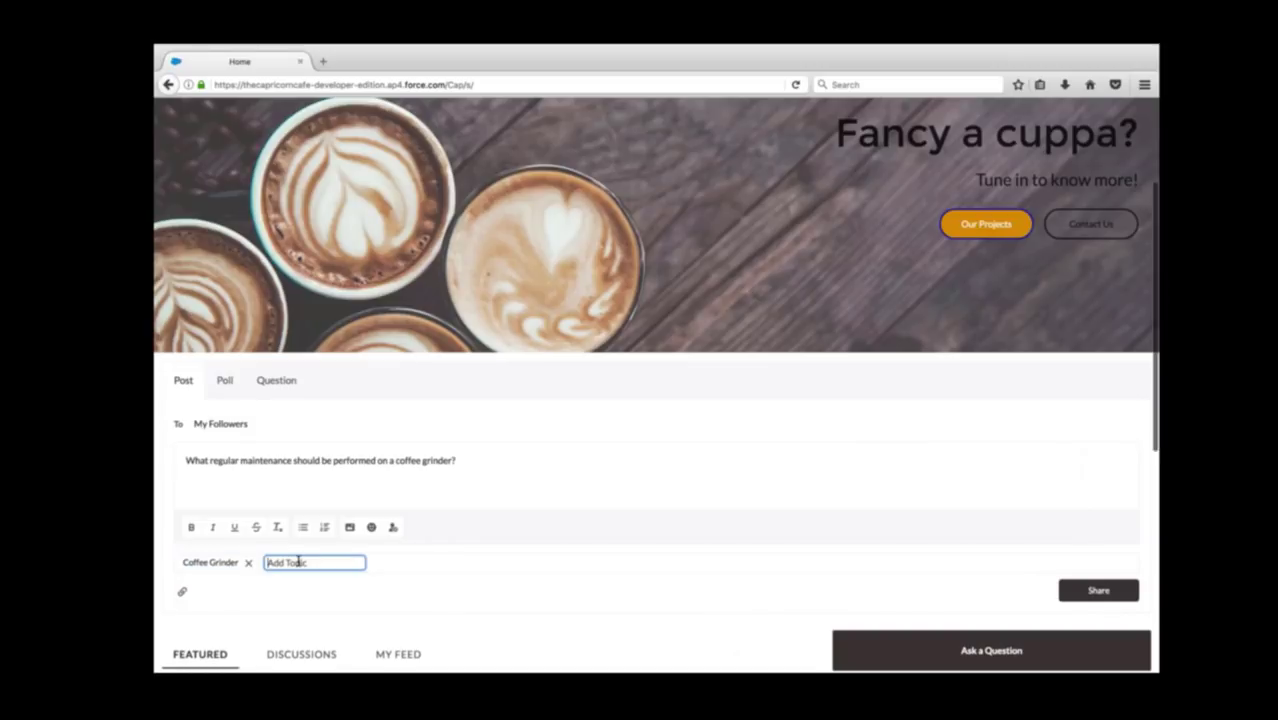
pyautogui.write('E')
pyautogui.press('BackSpace')
pyautogui.write('Espr')
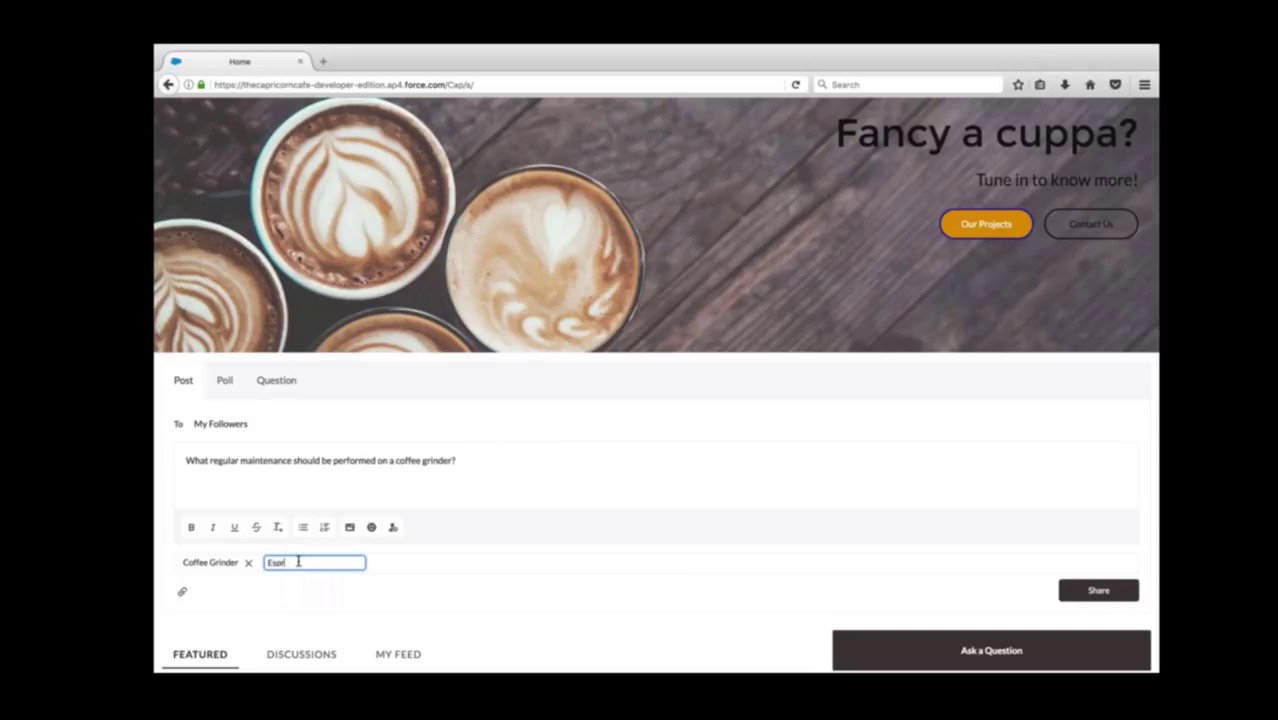
pyautogui.write('esso machine')
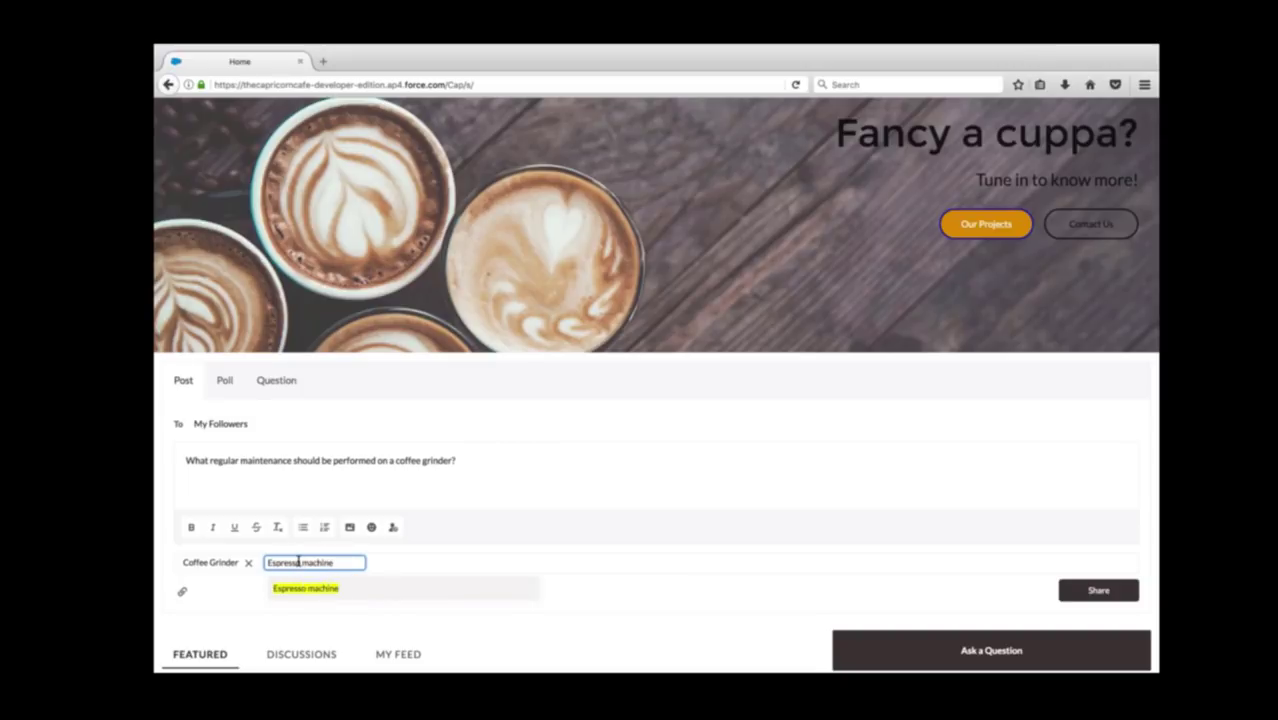
pyautogui.click(302, 595)
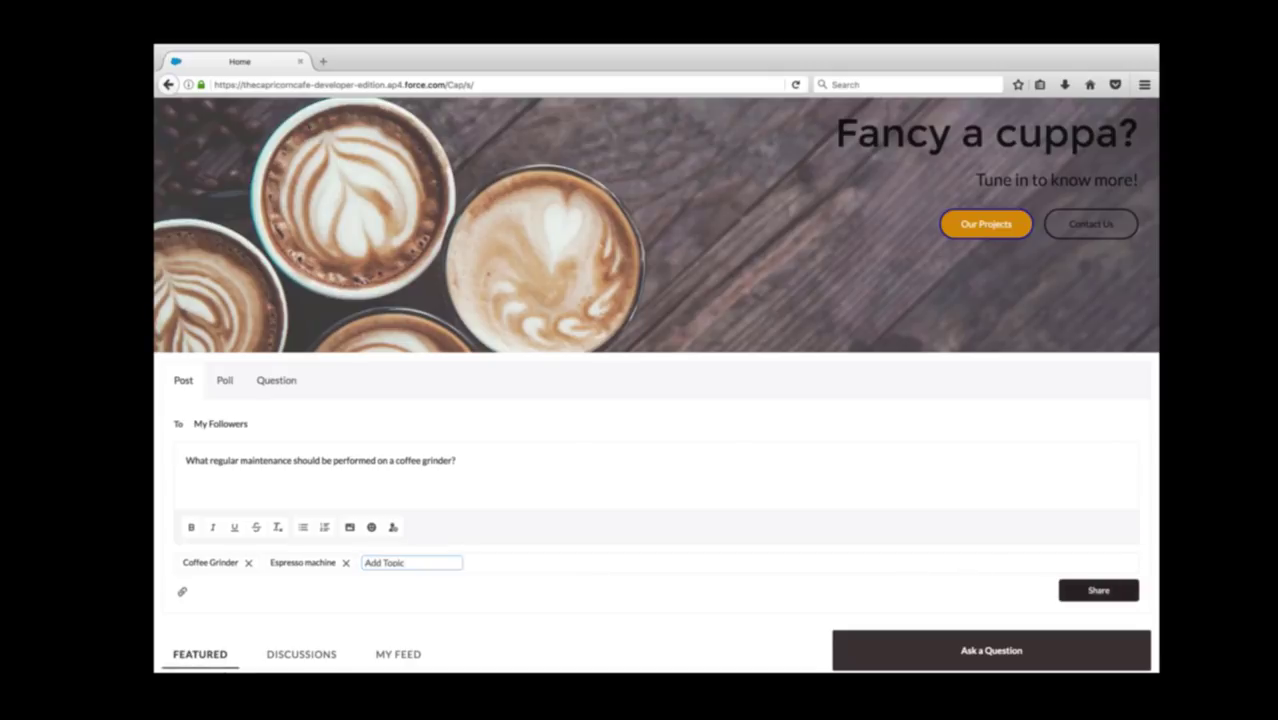
pyautogui.click(1098, 590)
# Step: Open the member's own profile, check the shared post in its feed, and view the Coffee Grinder topic page
pyautogui.click(1137, 128)
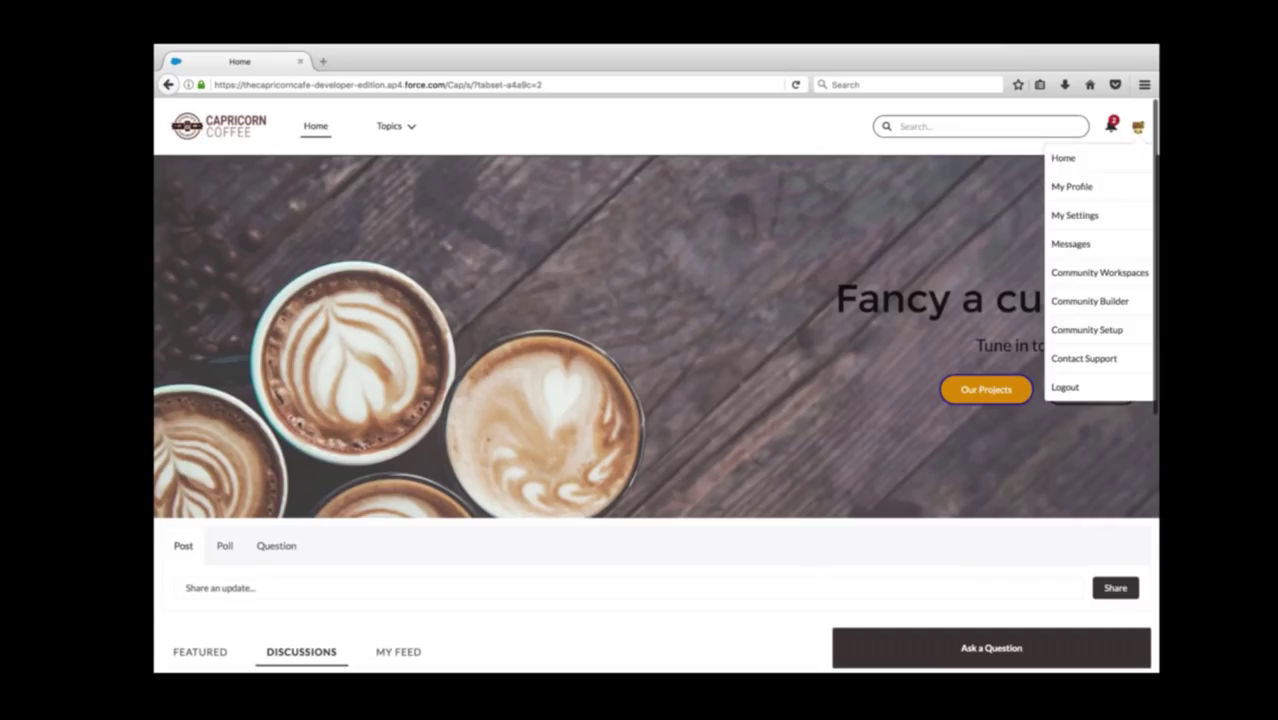
pyautogui.click(1085, 187)
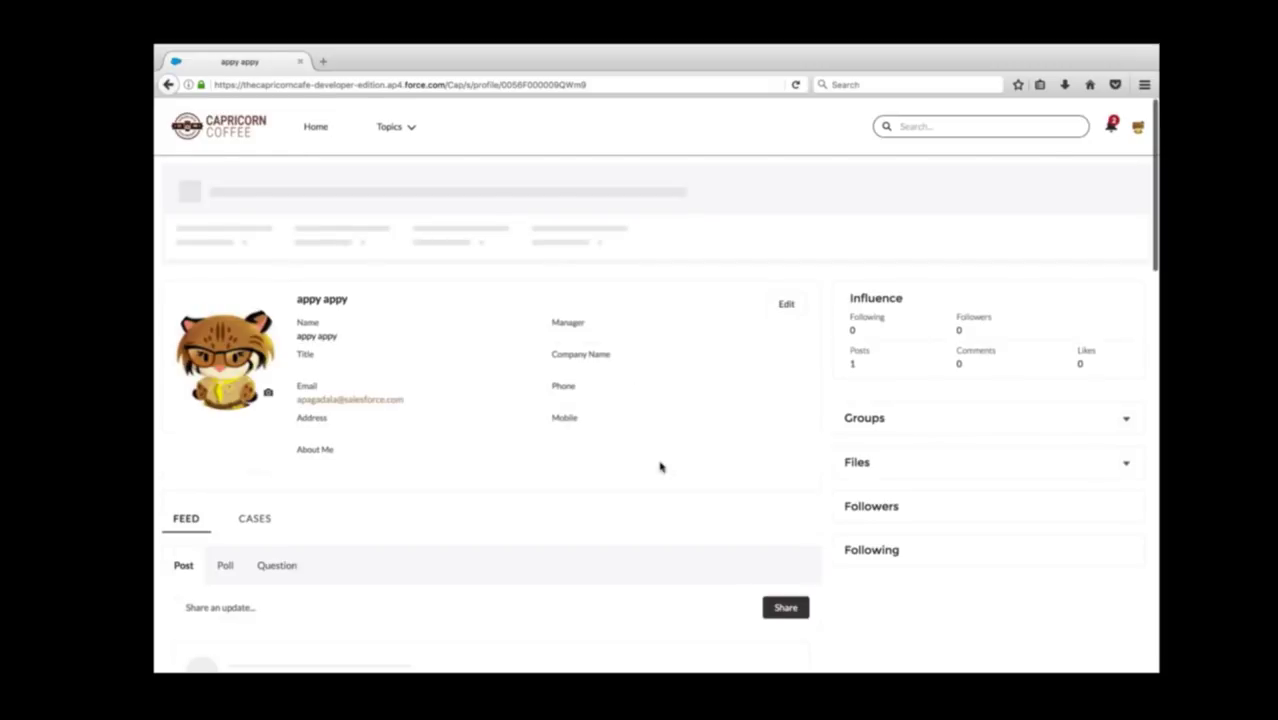
pyautogui.scroll(-3, 660, 467)
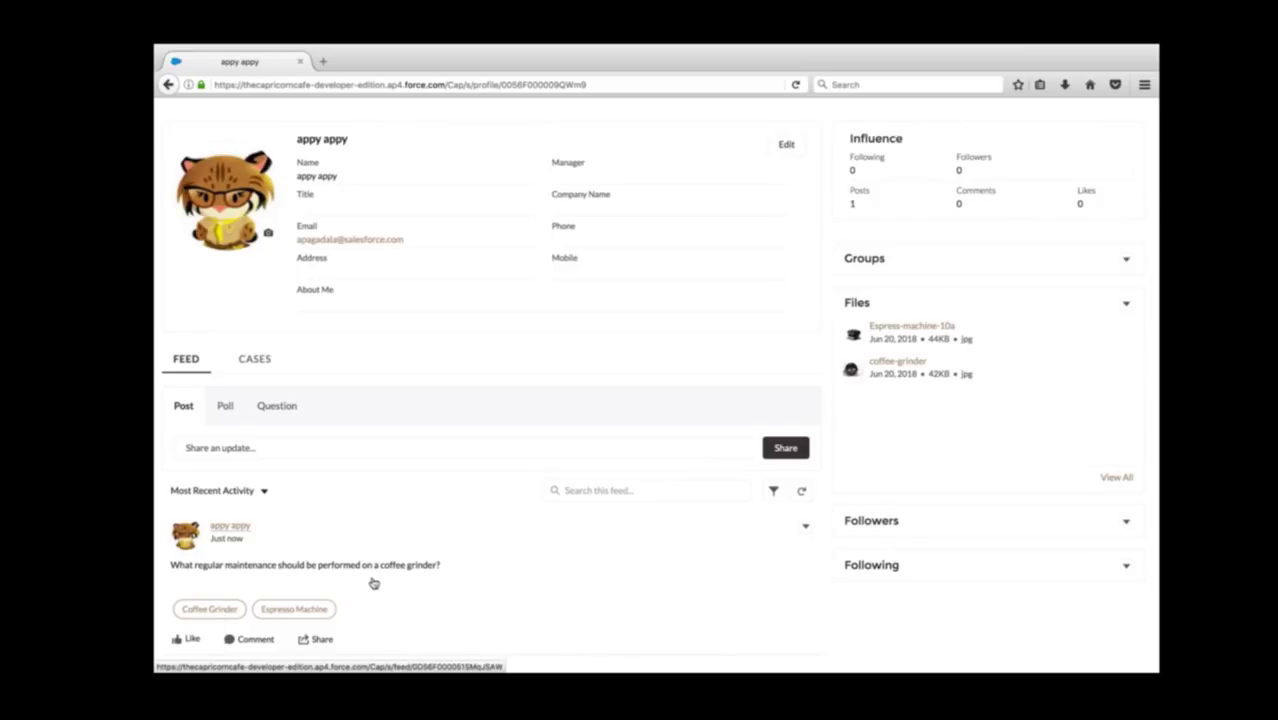
pyautogui.click(222, 611)
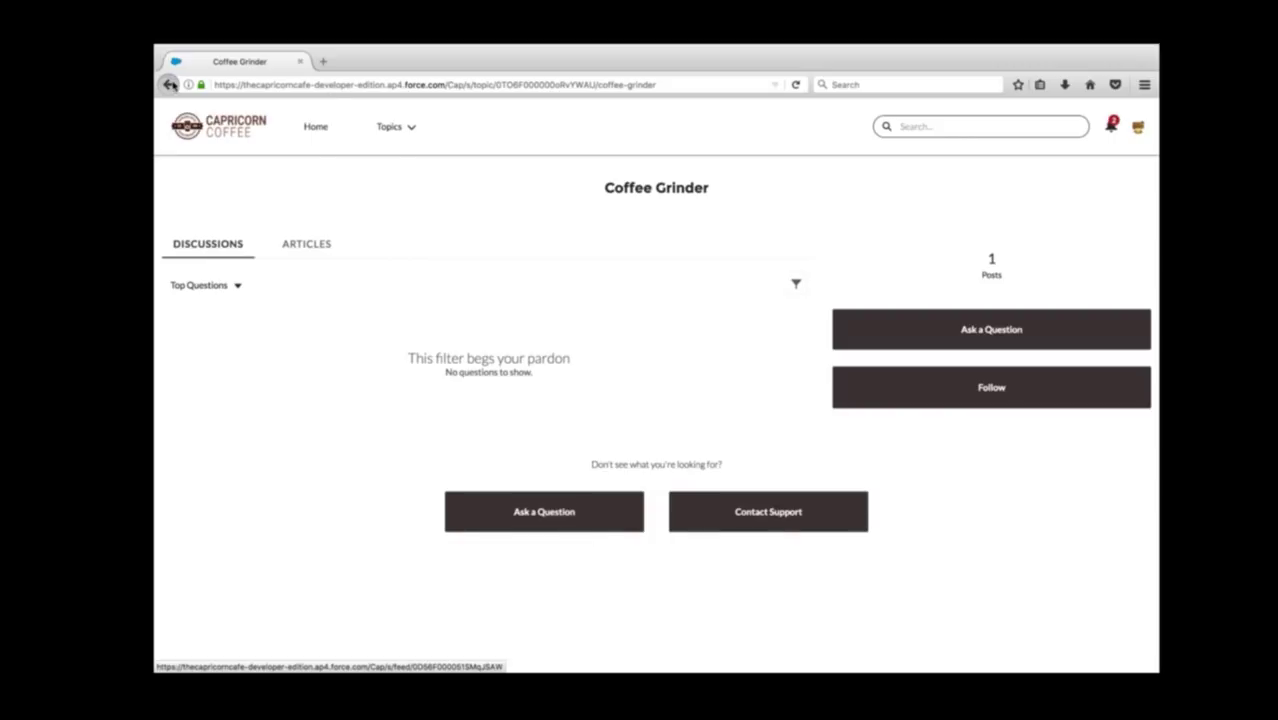
# Step: Switch to the other browser, search the community for the poster's name, check Discussions, Articles and Groups results, and return to Home
pyautogui.hotkey('ctrl', 'Left')
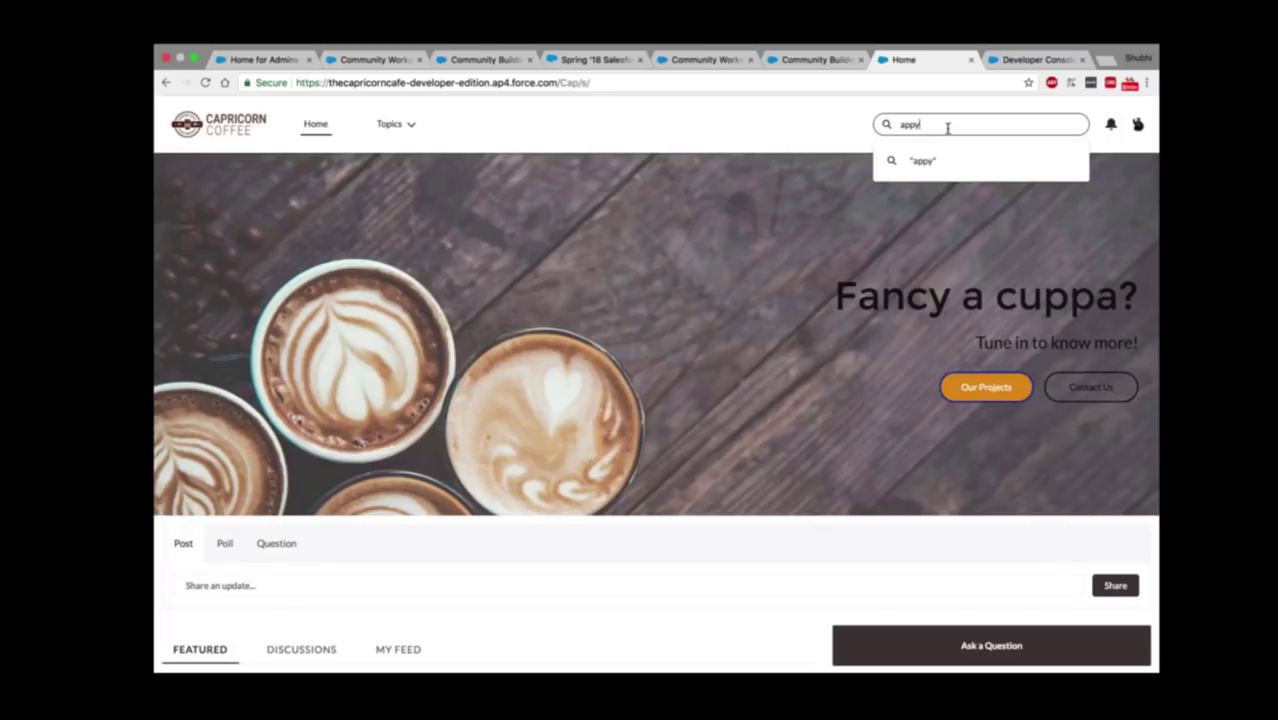
pyautogui.press('Return')
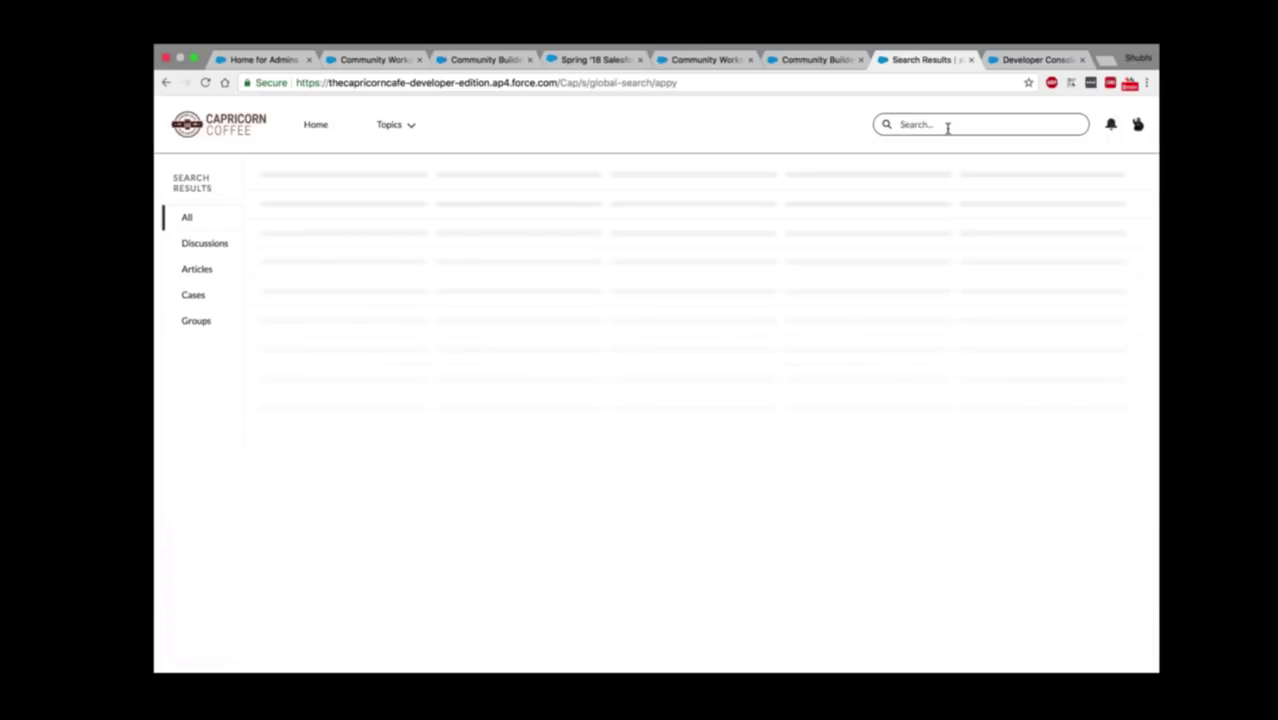
pyautogui.click(204, 243)
pyautogui.click(198, 279)
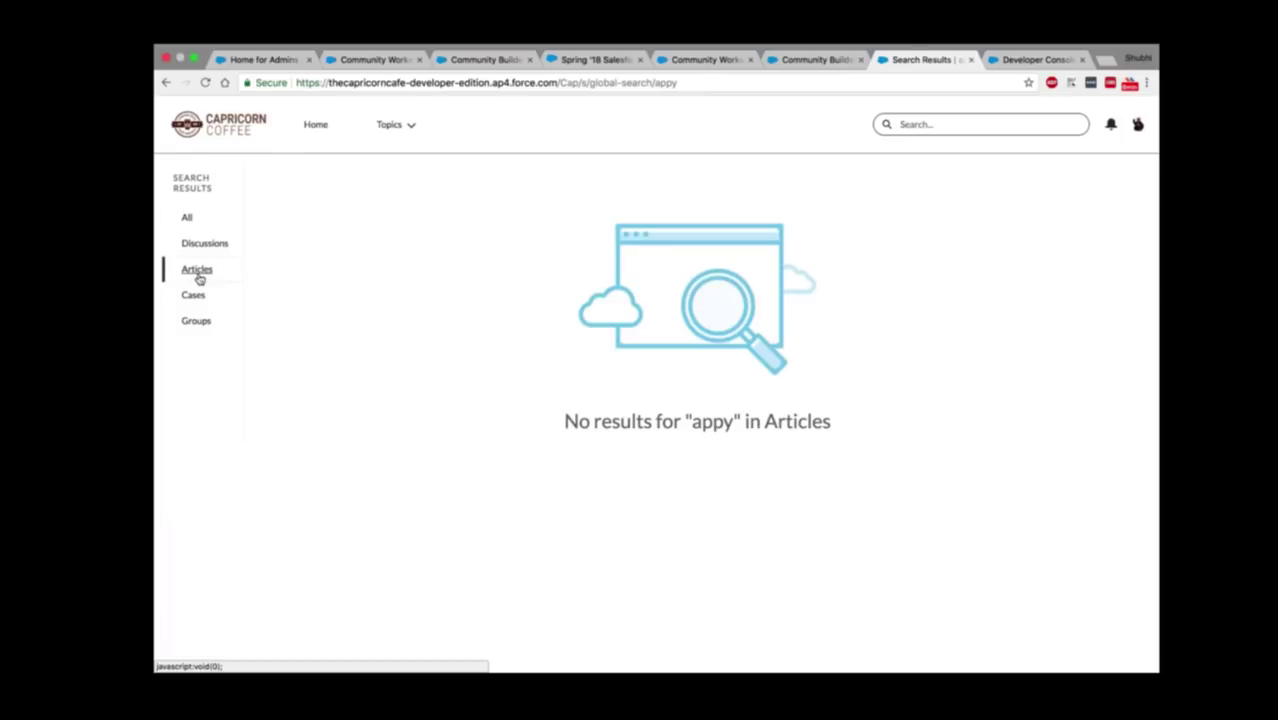
pyautogui.click(196, 320)
pyautogui.click(314, 125)
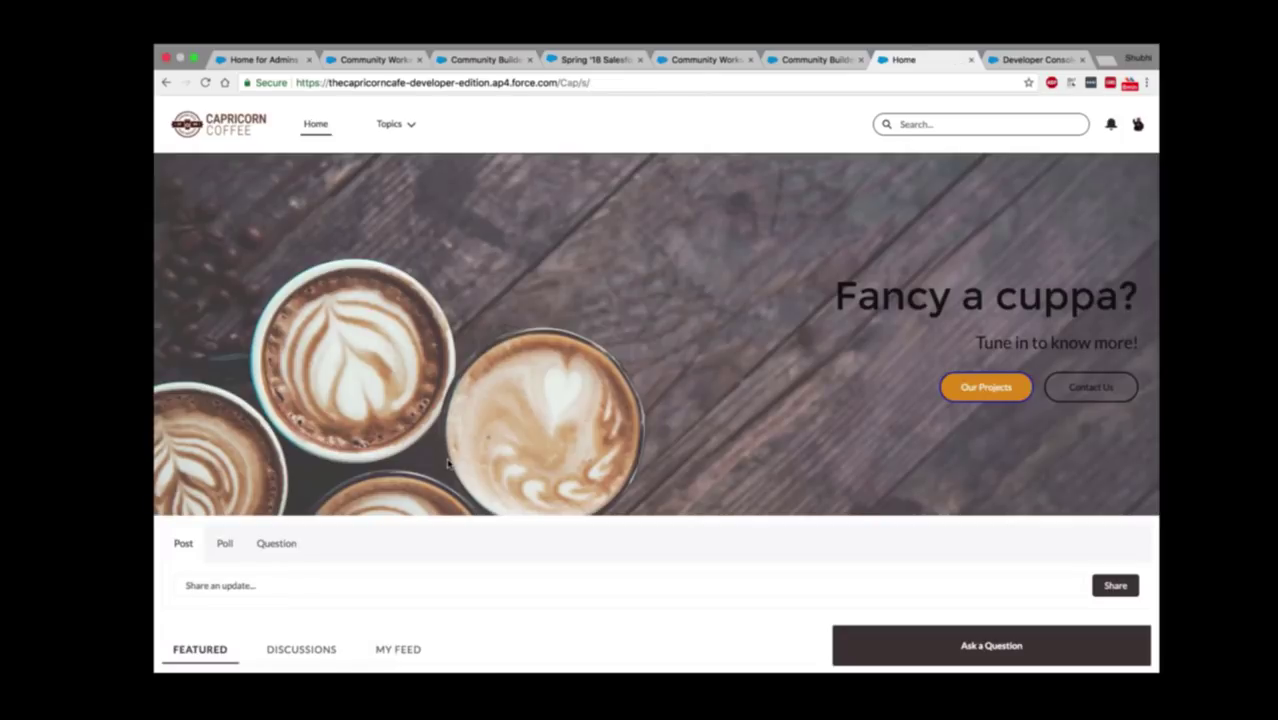
# Step: Search the community for "espresso machine" and review the matching articles and cases
pyautogui.scroll(-3, 448, 463)
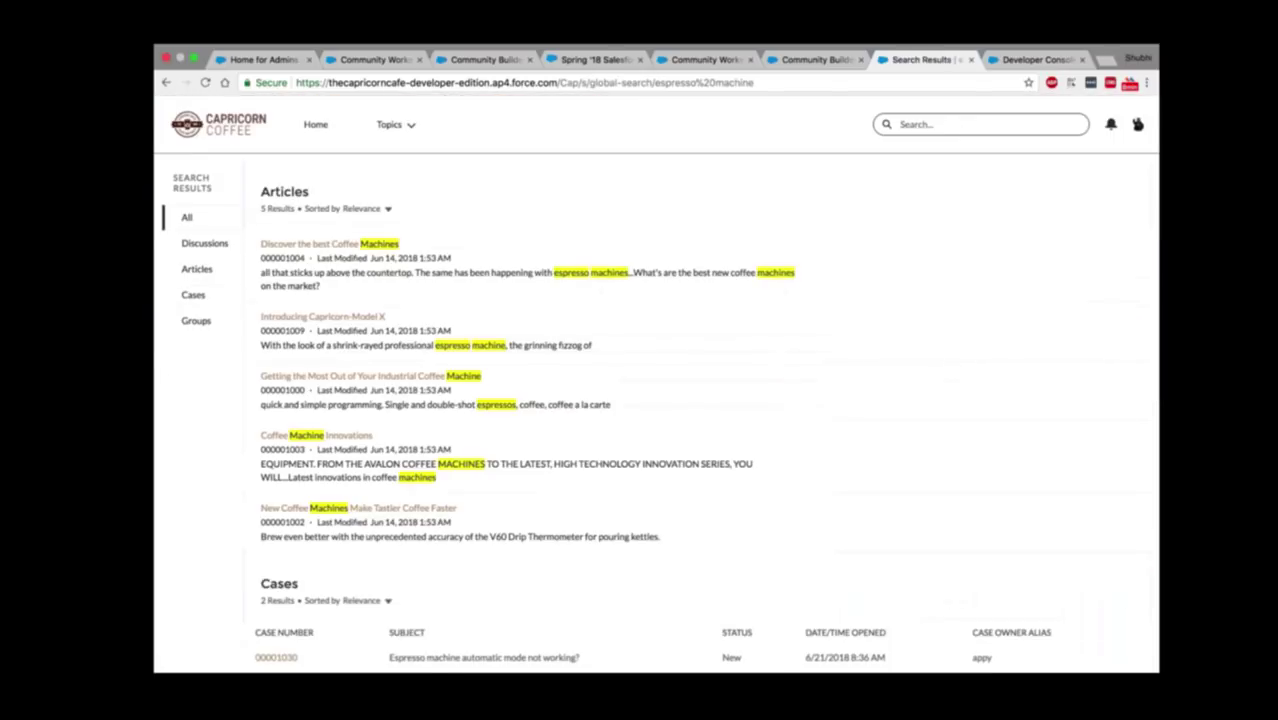
pyautogui.scroll(-1, 656, 383)
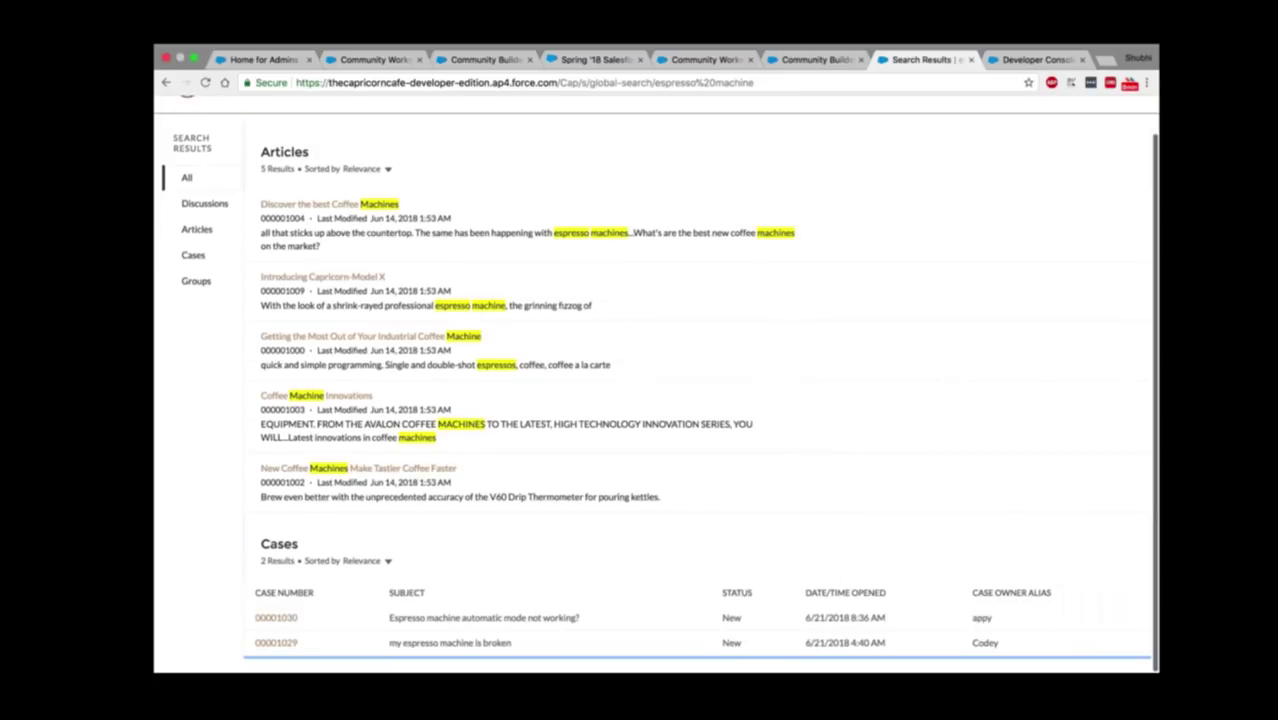
pyautogui.scroll(1, 656, 383)
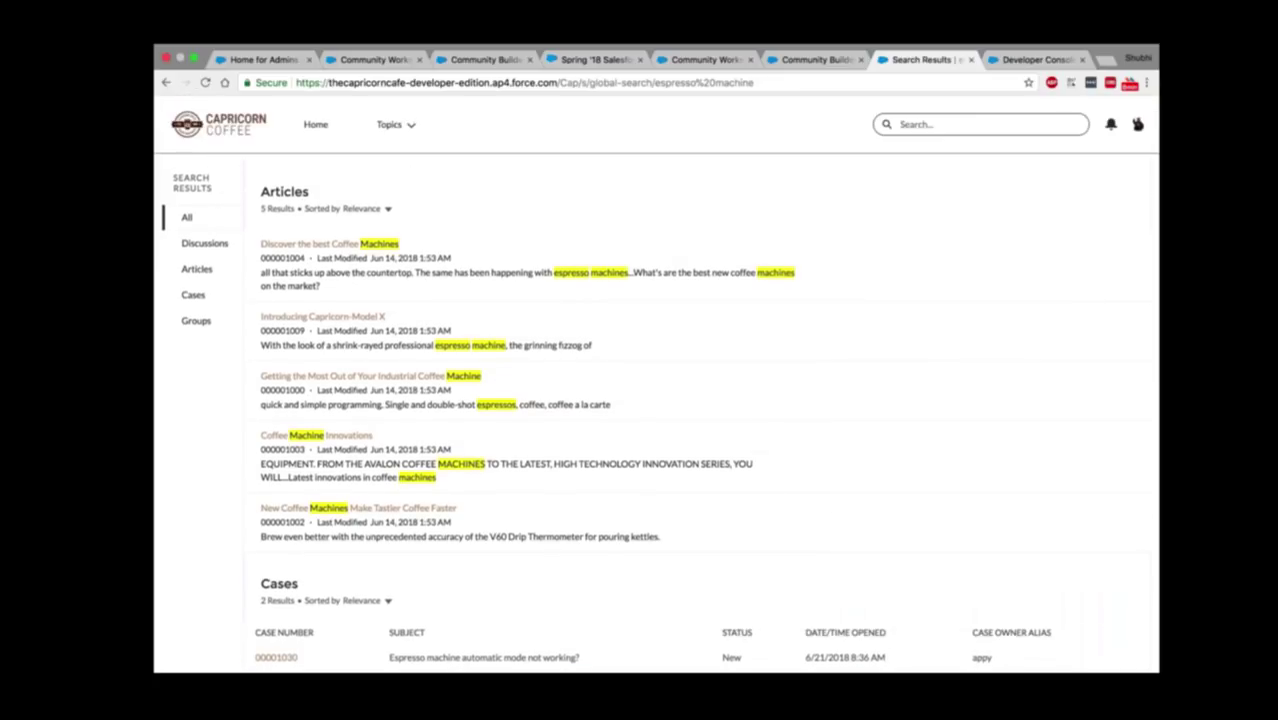
# Step: Return to the poster's profile in the first browser, open the coffee grinder post's detail page, and copy its web address
pyautogui.hotkey('ctrl', 'Left')
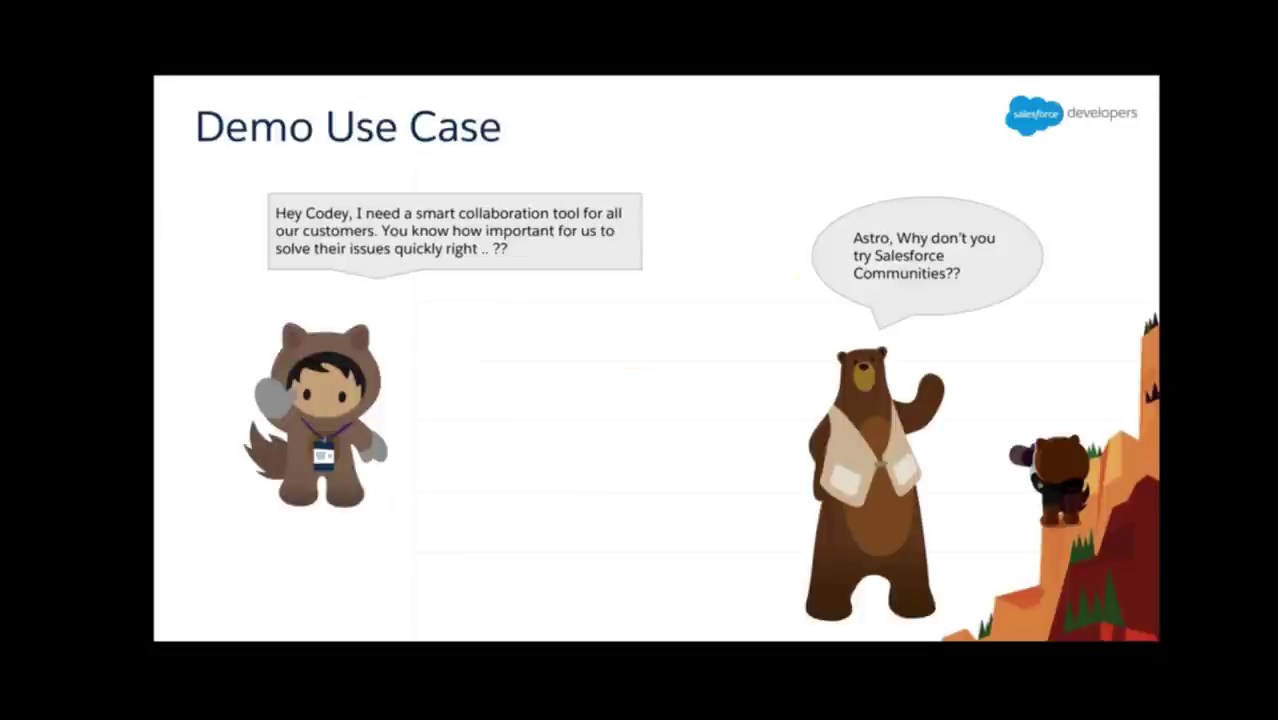
pyautogui.hotkey('ctrl', 'Right')
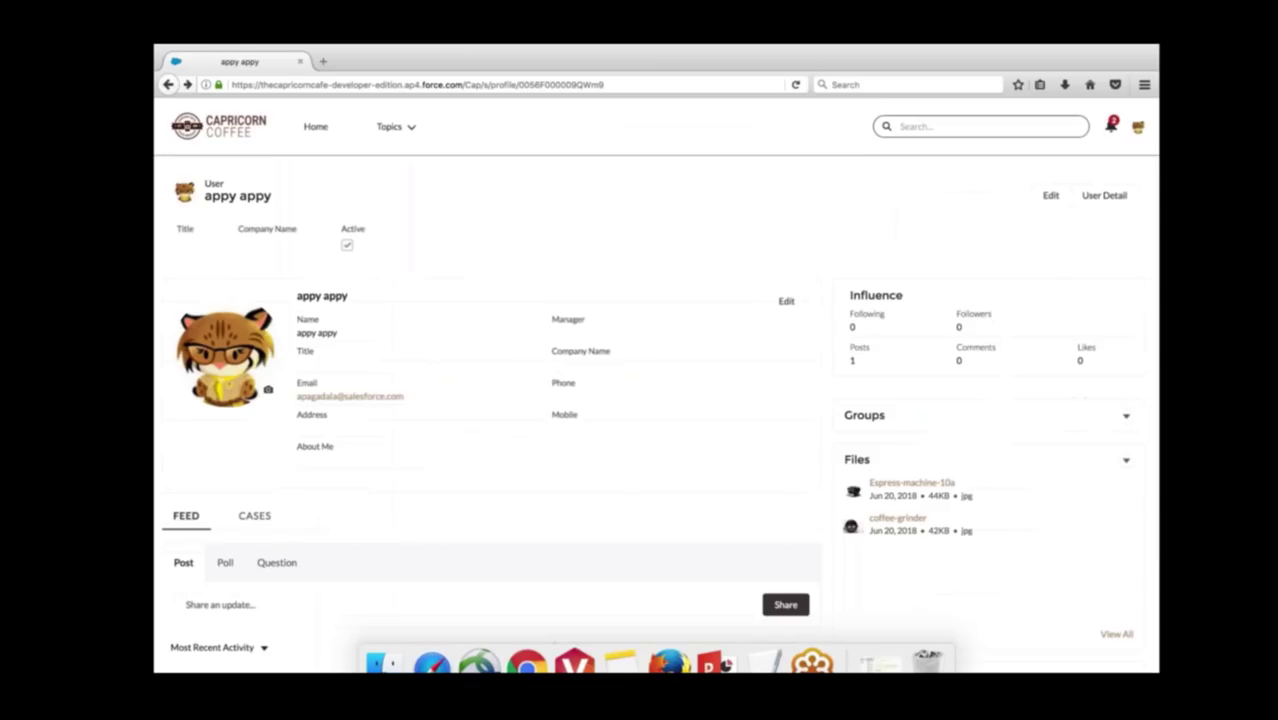
pyautogui.scroll(-5, 500, 400)
pyautogui.click(277, 572)
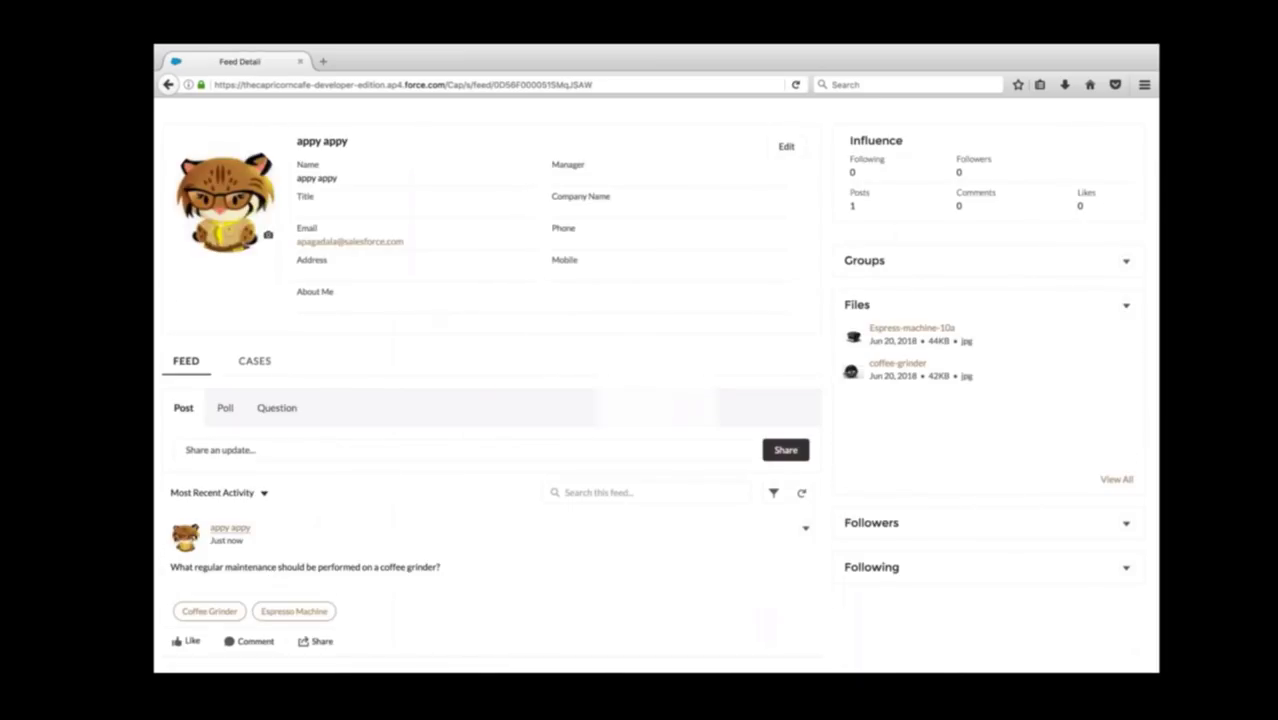
pyautogui.click(600, 84)
pyautogui.press('super+a')
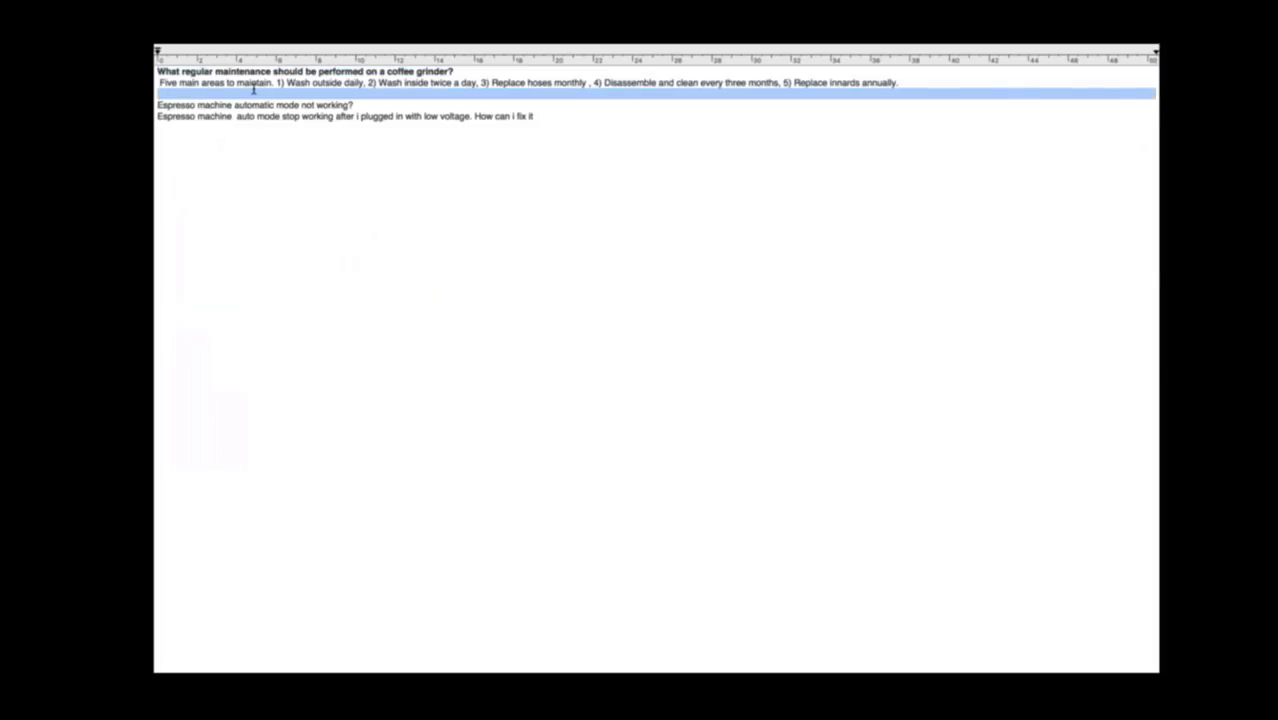
# Step: Copy the five-point coffee grinder maintenance answer from the notes and submit it as a comment on the post in the other browser
pyautogui.doubleClick(253, 82)
pyautogui.tripleClick(253, 84)
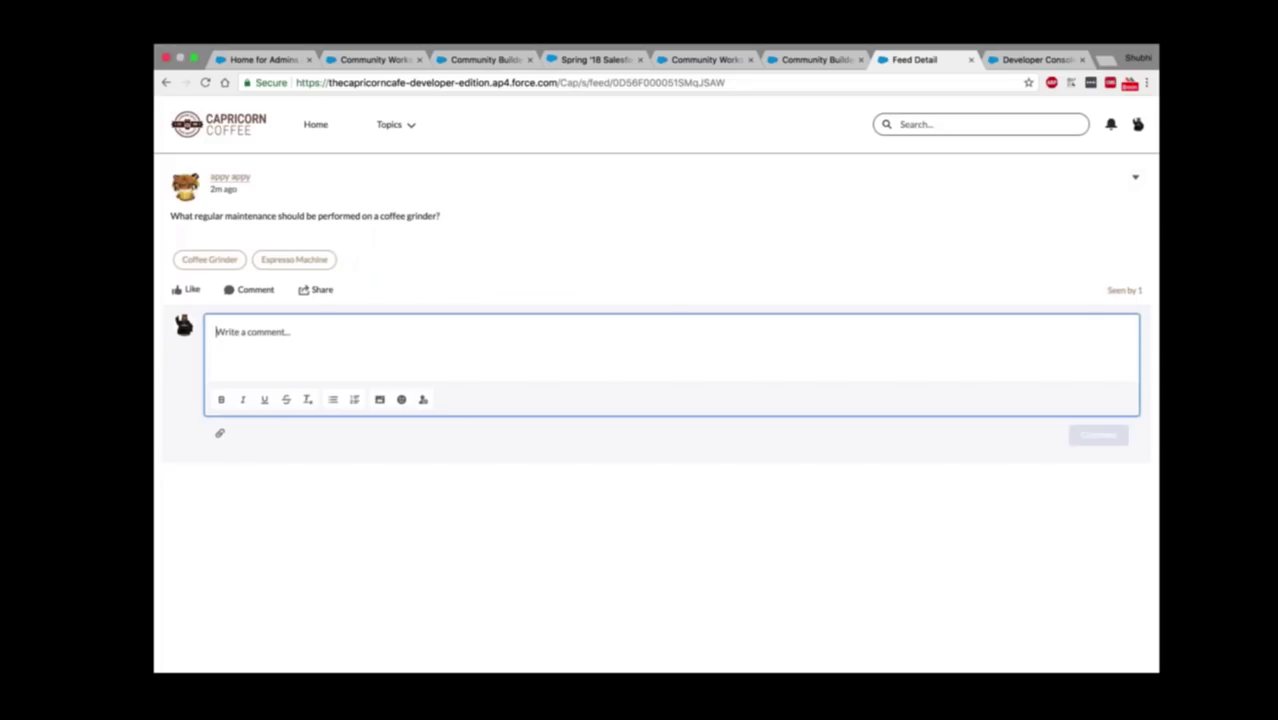
pyautogui.write('Five main areas to maintain. 1) Wash outside daily, 2) Wash inside twice a day, 3) Replace hoses monthly , 4) Disassemble and clean every three months, 5) Replace innards annually.')
pyautogui.click(1098, 434)
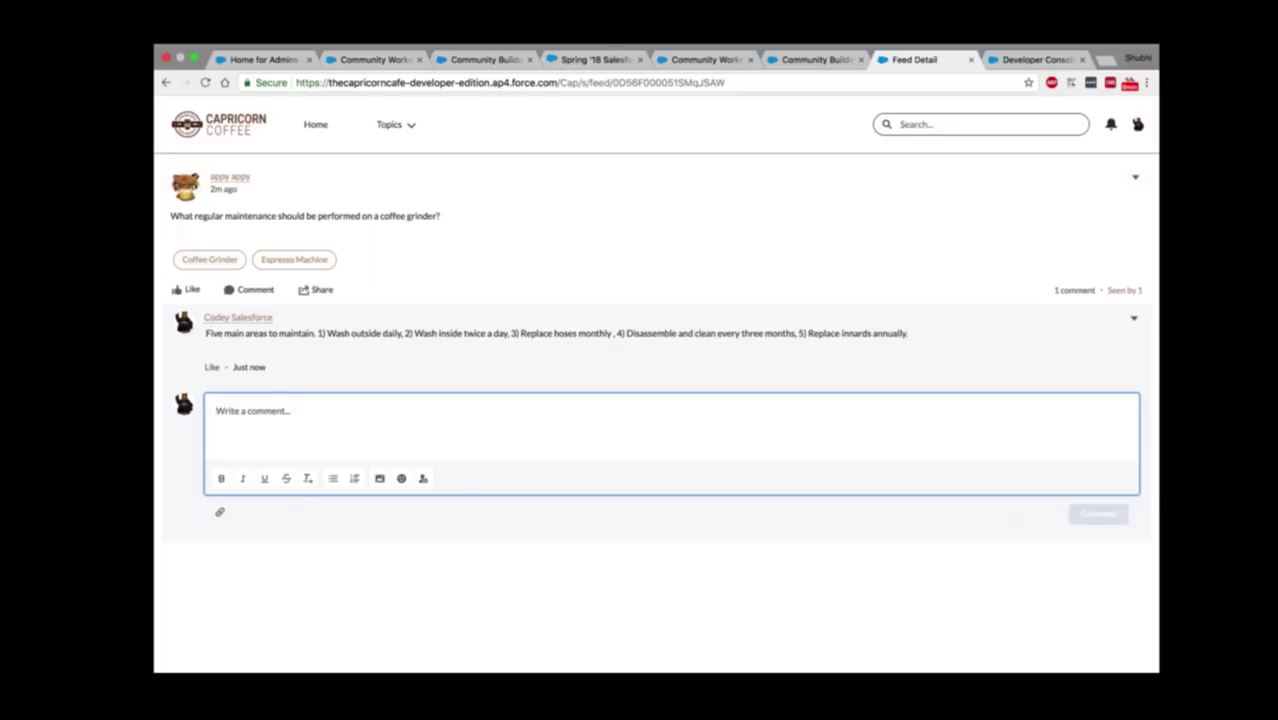
# Step: Switch back to the poster's browser and search the community for "espresso machine"
pyautogui.hotkey('ctrl', 'Left')
pyautogui.hotkey('ctrl', 'Left')
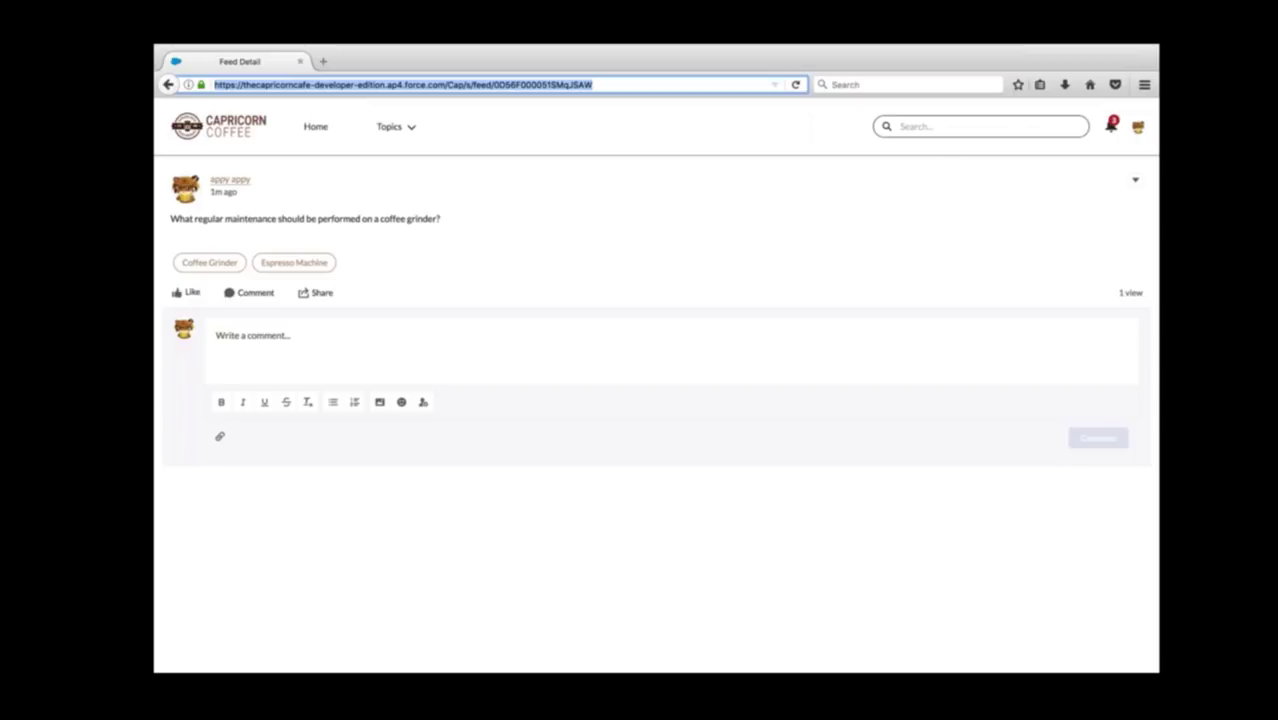
pyautogui.click(1012, 127)
pyautogui.write('espree')
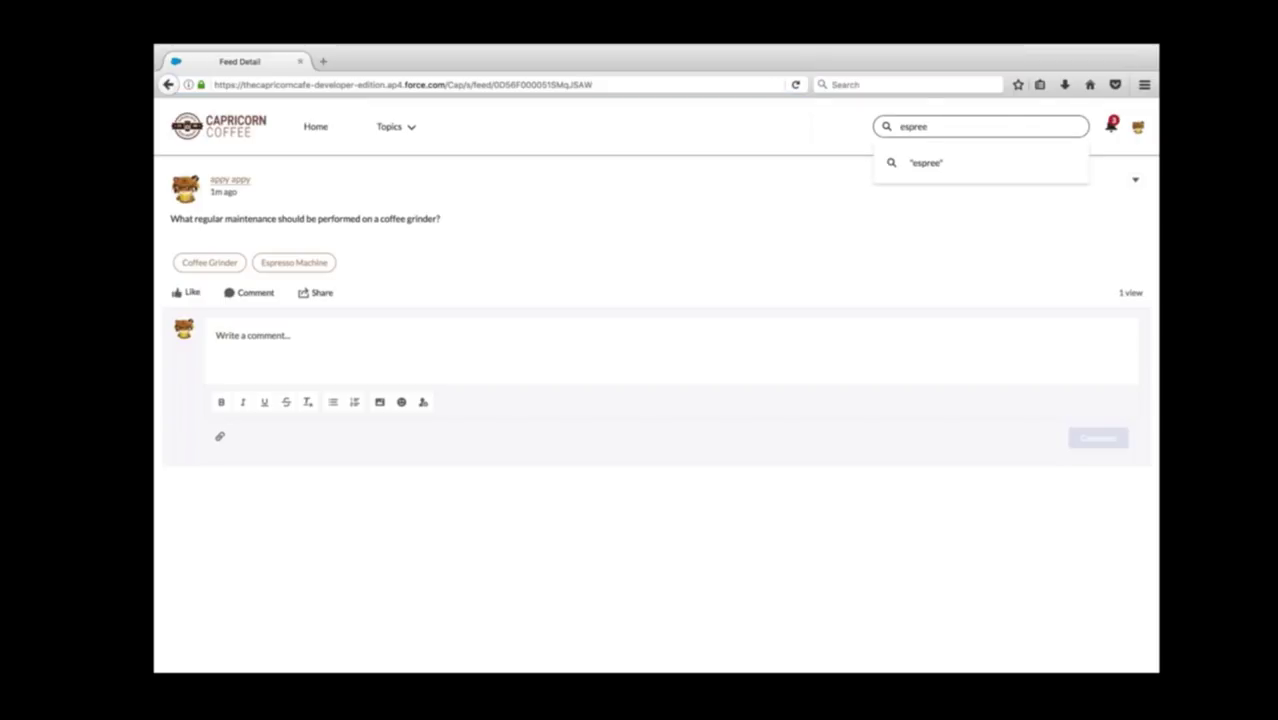
pyautogui.press('BackSpace')
pyautogui.write('sso machine')
pyautogui.press('Return')
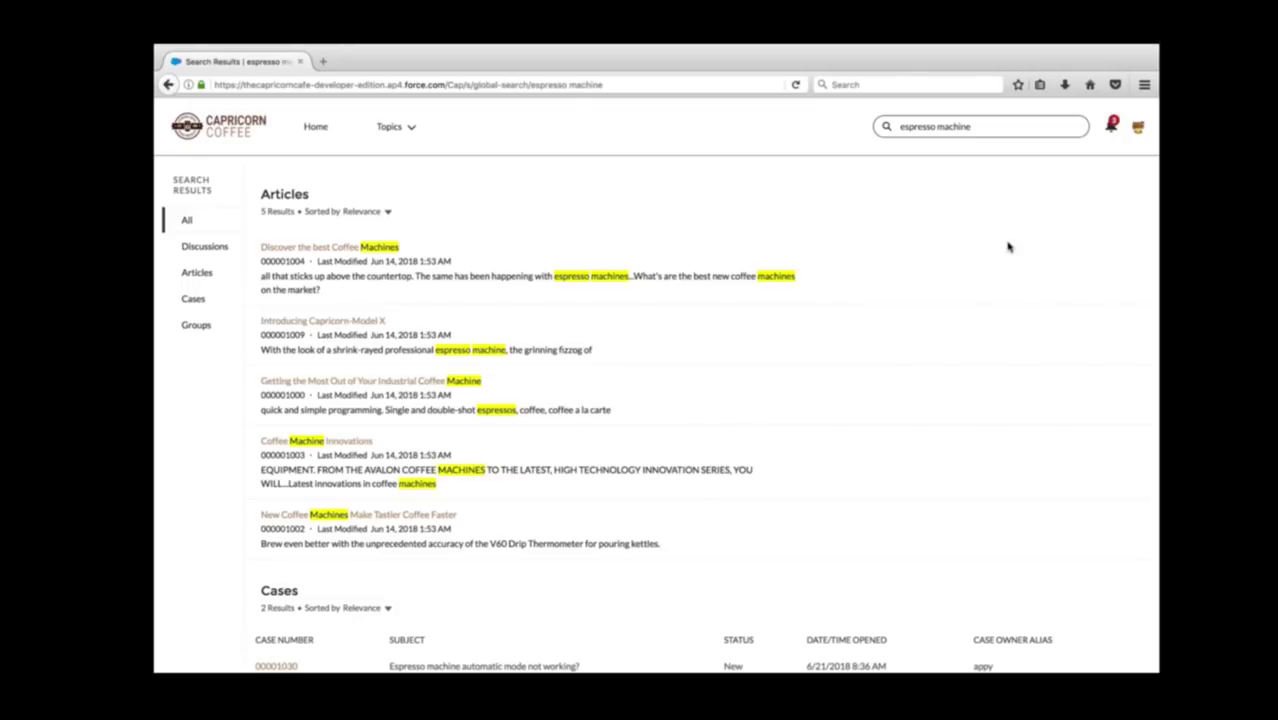
# Step: Submit a Contact Support case with the subject "My Espresso machine is broken" and the description "how to fix it"
pyautogui.click(1133, 127)
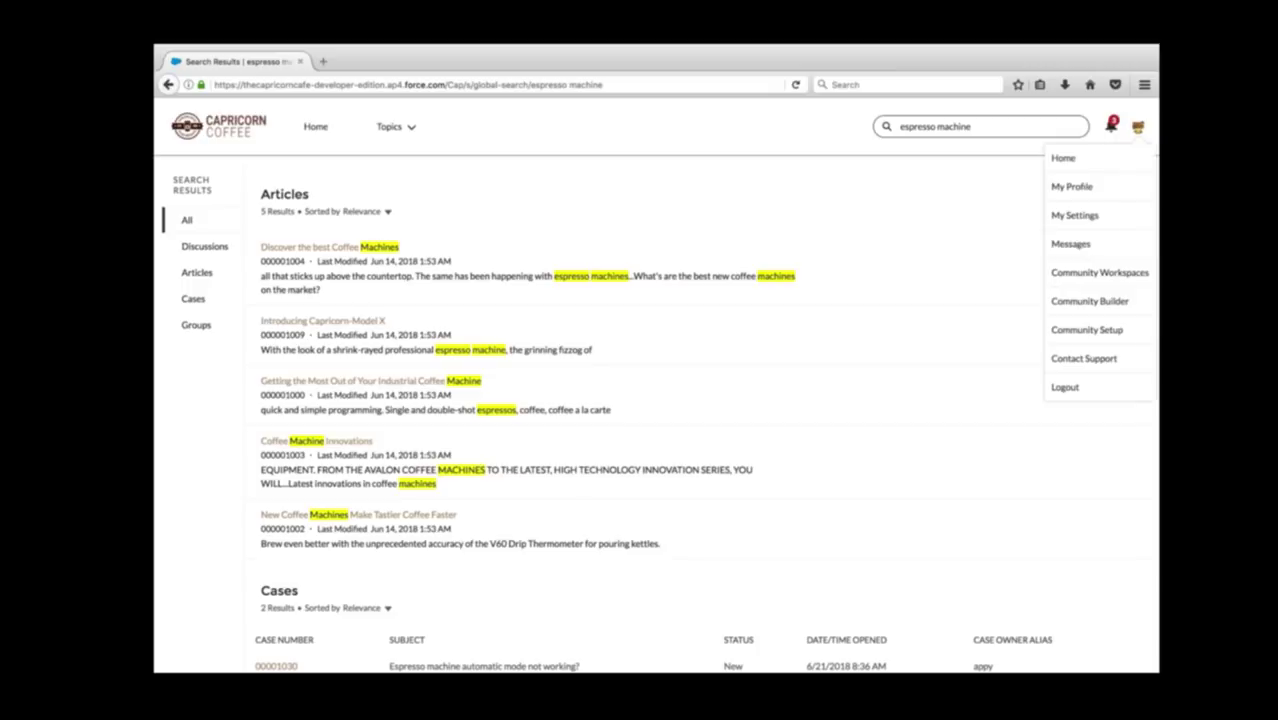
pyautogui.click(1084, 358)
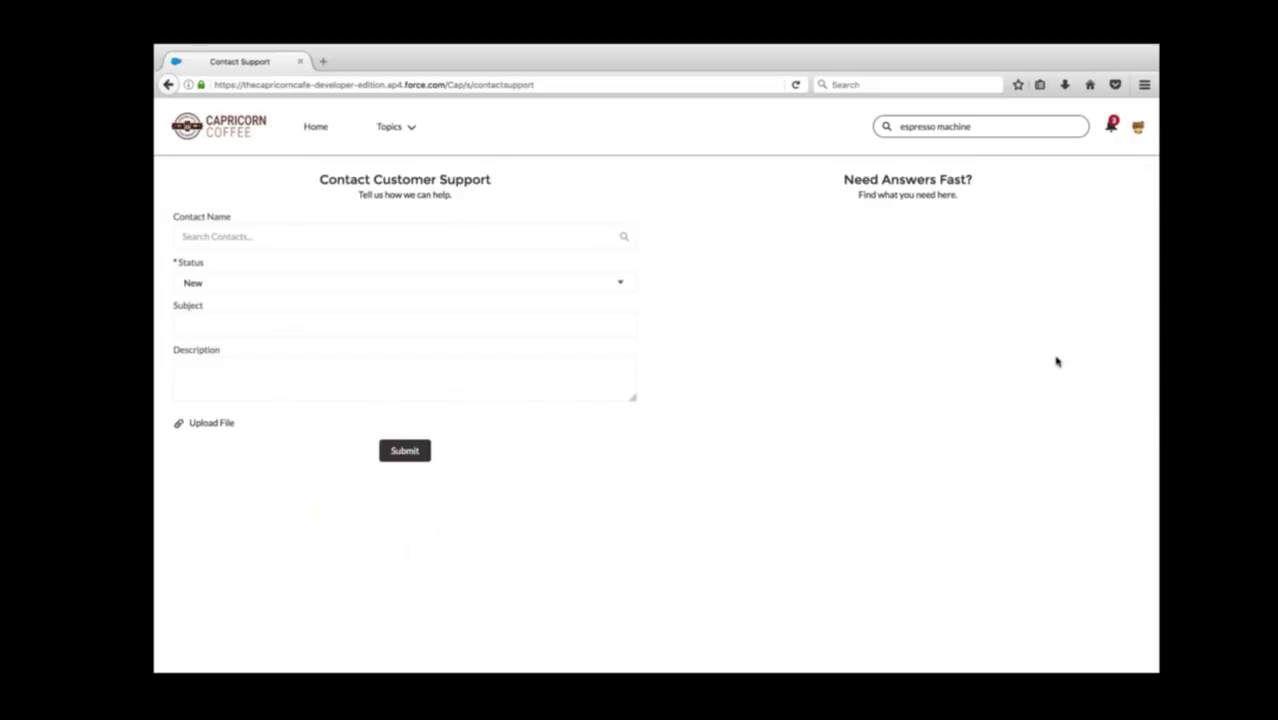
pyautogui.click(431, 323)
pyautogui.write('My Espr')
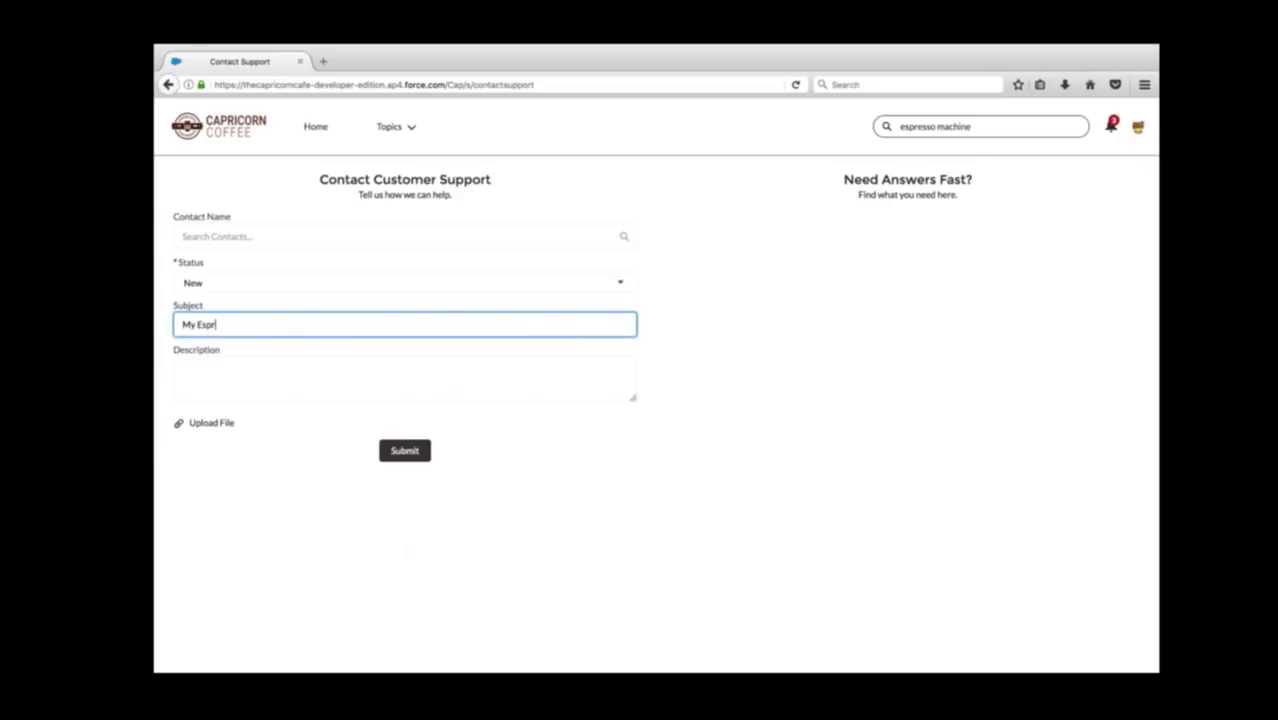
pyautogui.write('esso machine is broken')
pyautogui.click(183, 372)
pyautogui.write('how to')
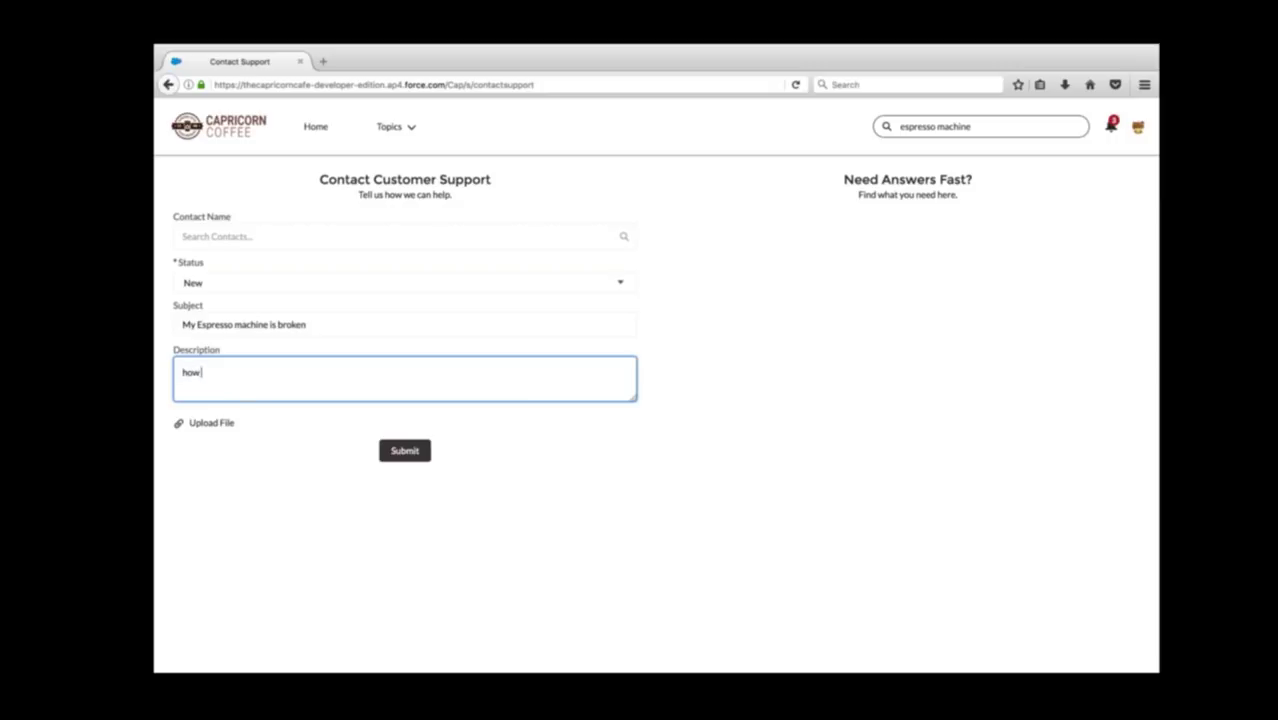
pyautogui.write(' fix it')
pyautogui.click(400, 459)
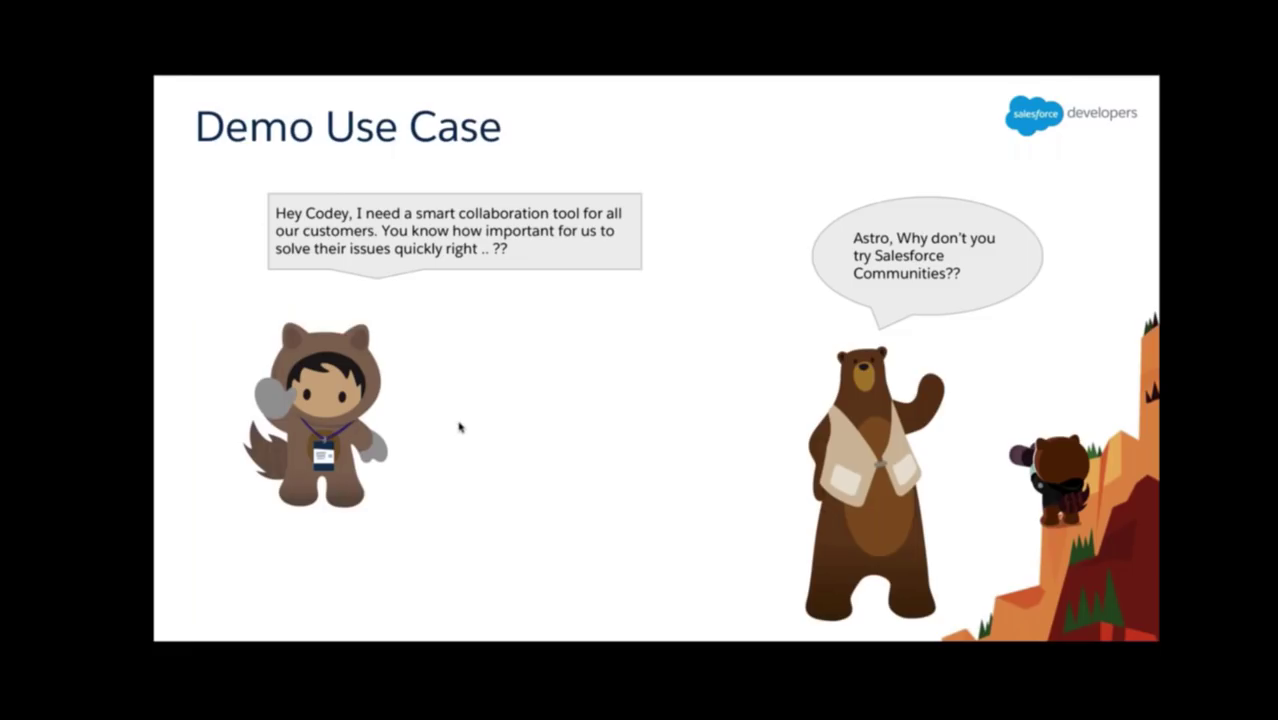
pyautogui.press('Right')
pyautogui.press('Right')
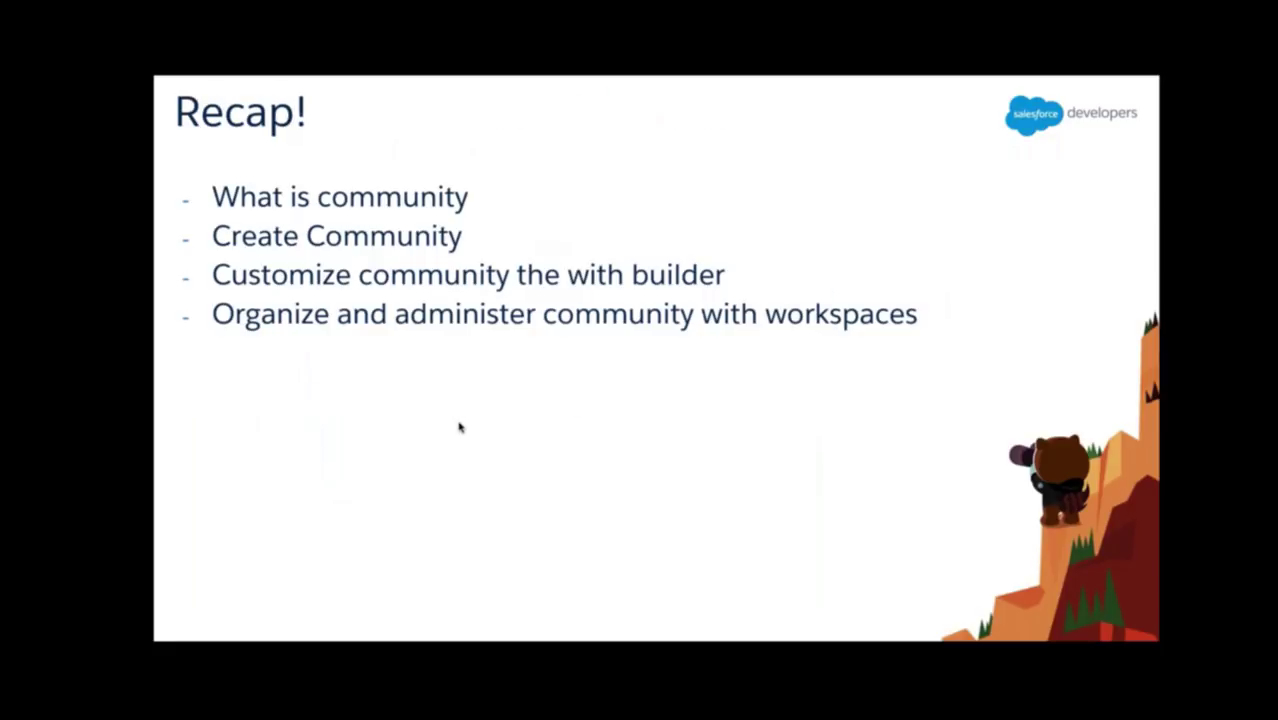